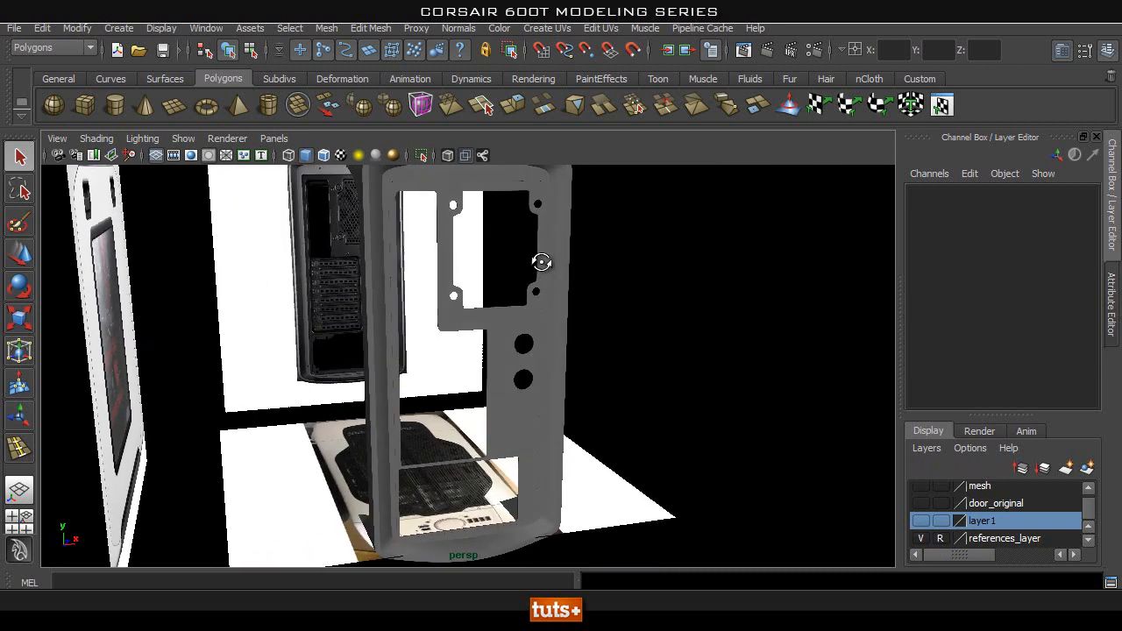
Select the case's rear panel mesh and examine its openings and edge flow from several angles in the perspective view.
right_click_drag(491, 260, 459, 420, "alt")
left_click_drag(459, 420, 447, 224, "alt")
left_click(459, 332)
left_click_drag(524, 325, 461, 338, "alt")
right_click_drag(461, 338, 521, 237, "alt")
left_click_drag(520, 237, 656, 252, "alt")
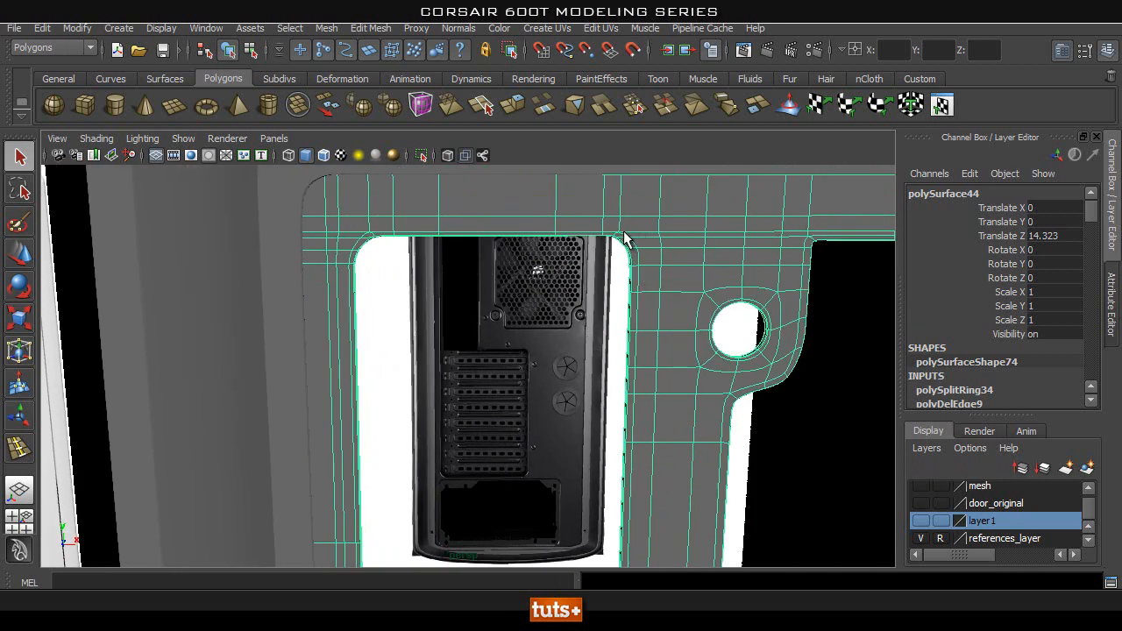
left_click_drag(573, 240, 633, 295, "alt")
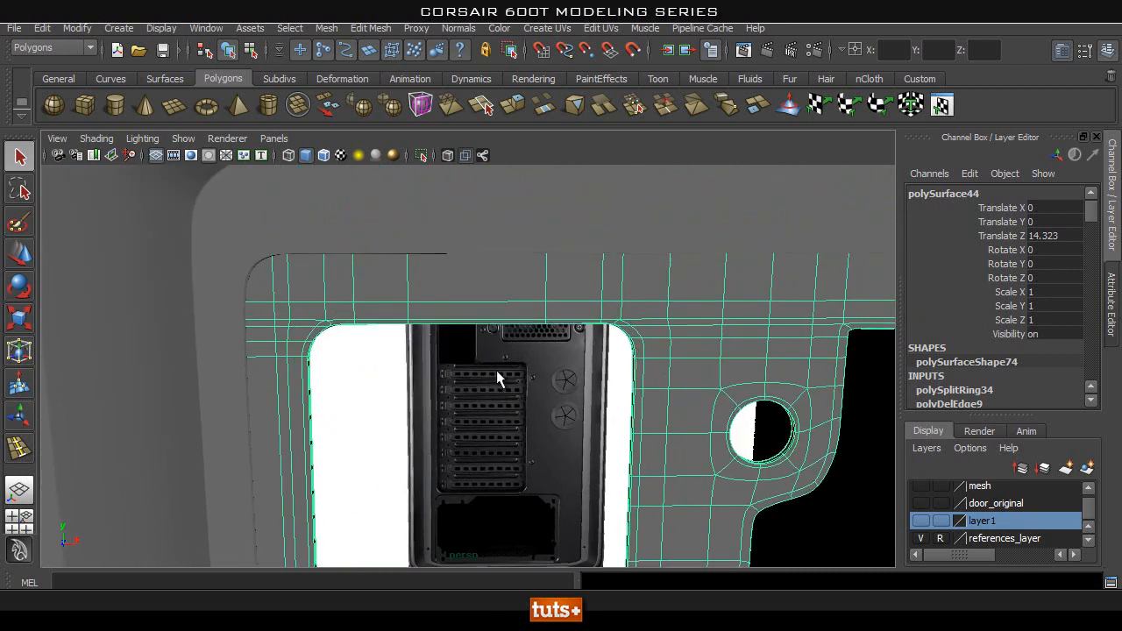
left_click_drag(666, 342, 514, 285, "alt")
middle_click_drag(514, 285, 634, 262, "alt")
left_click_drag(634, 262, 520, 394, "alt")
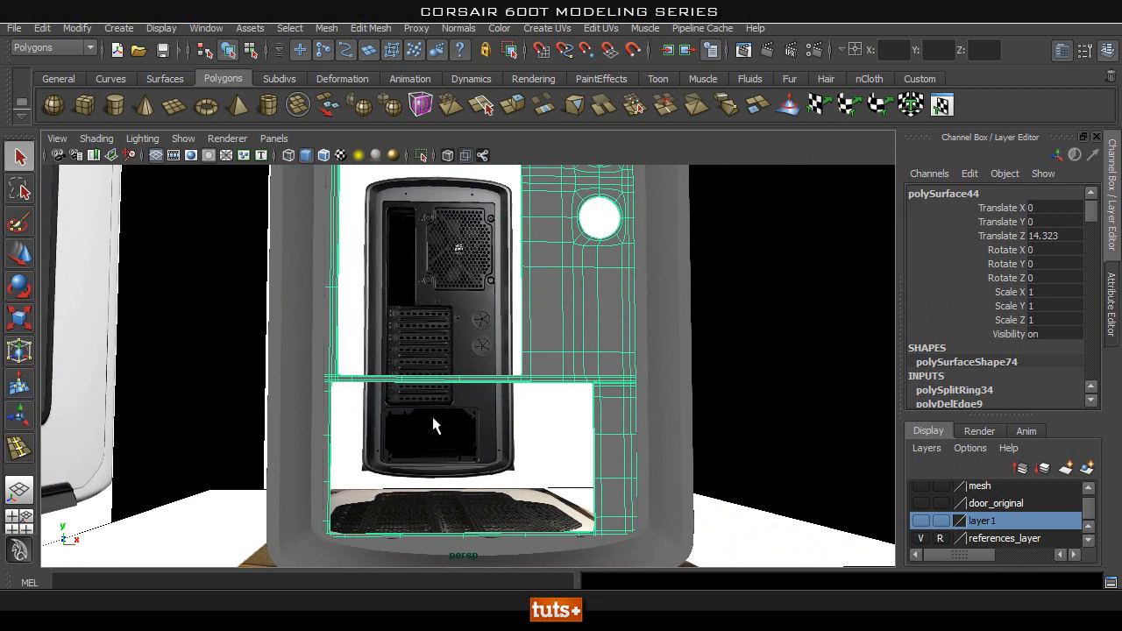
Switch to the front view at the lower opening and turn on smooth mesh preview for the rear panel.
key("space")
left_click_drag(453, 414, 450, 443)
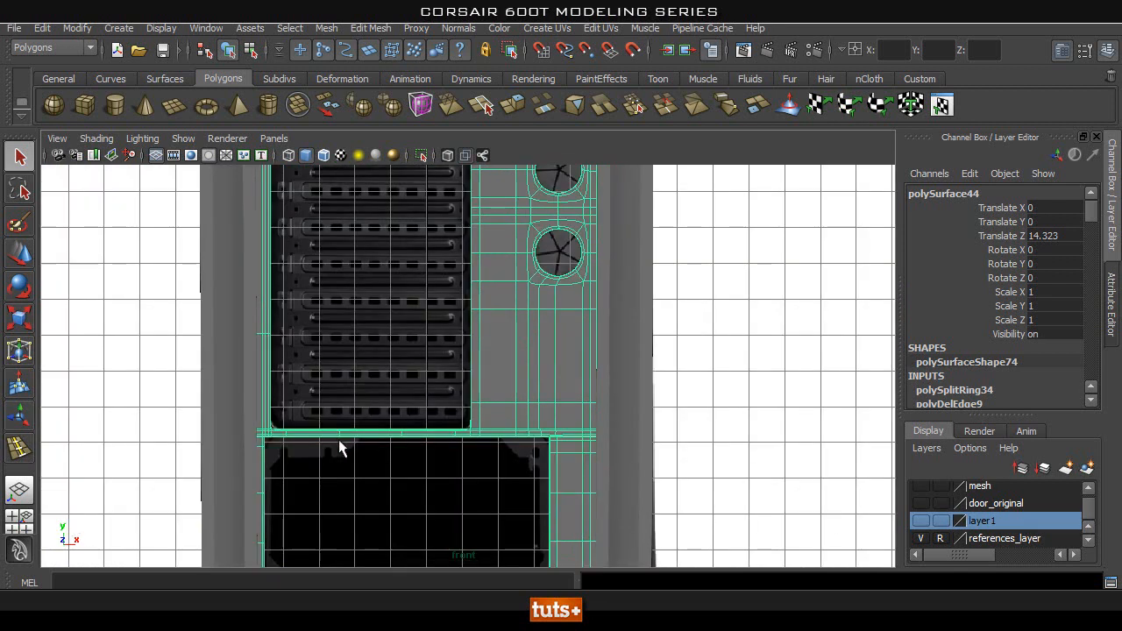
scroll(394, 347, "up", 4)
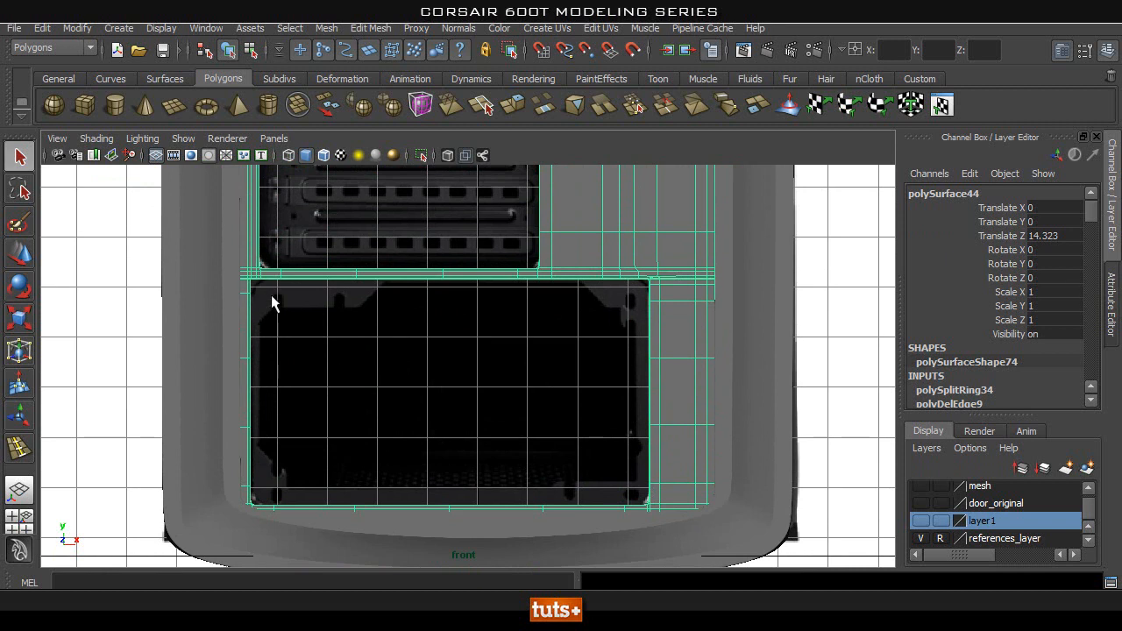
key("3")
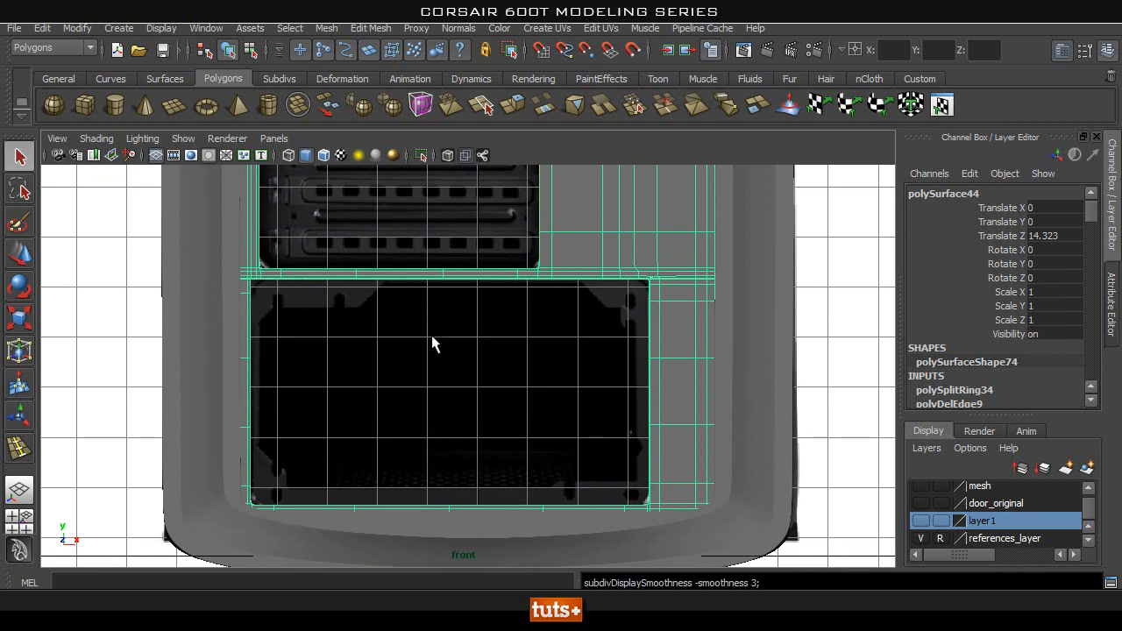
left_click(506, 394)
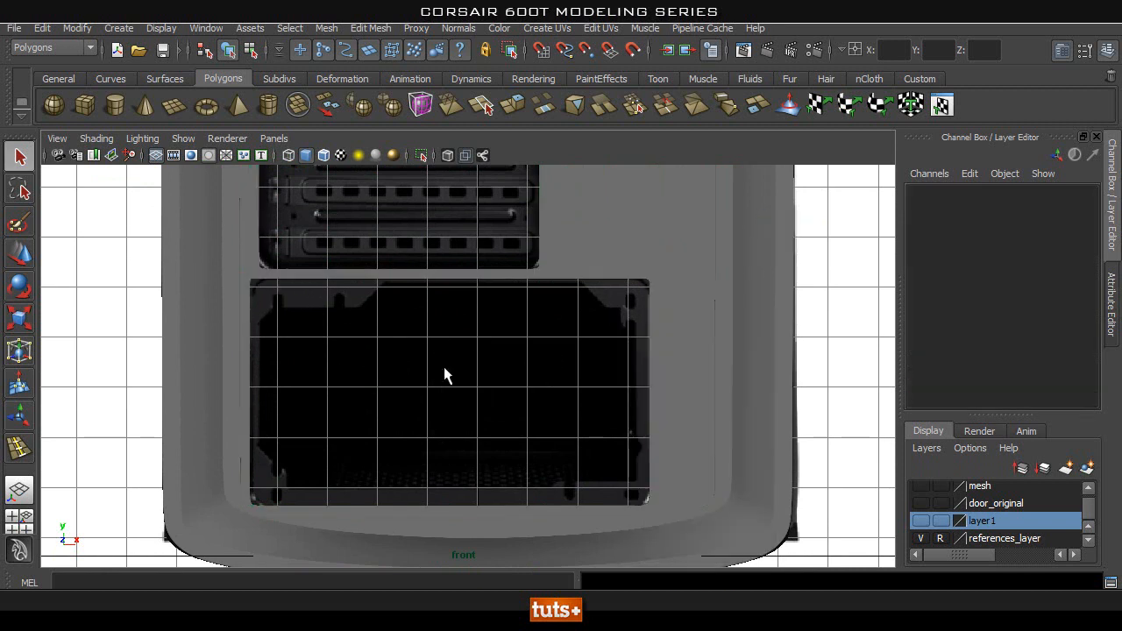
Examine the lower opening's corners and edges against the bracket shape in the reference image.
middle_click_drag(338, 344, 354, 381, "alt")
scroll(354, 380, "up", 2)
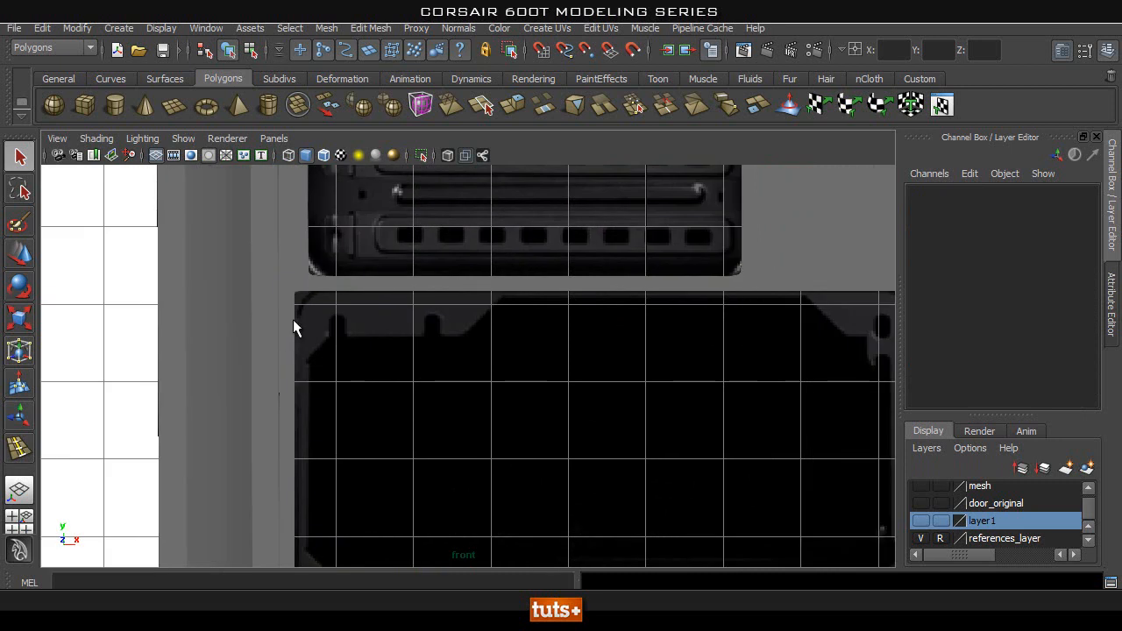
scroll(319, 298, "up", 4)
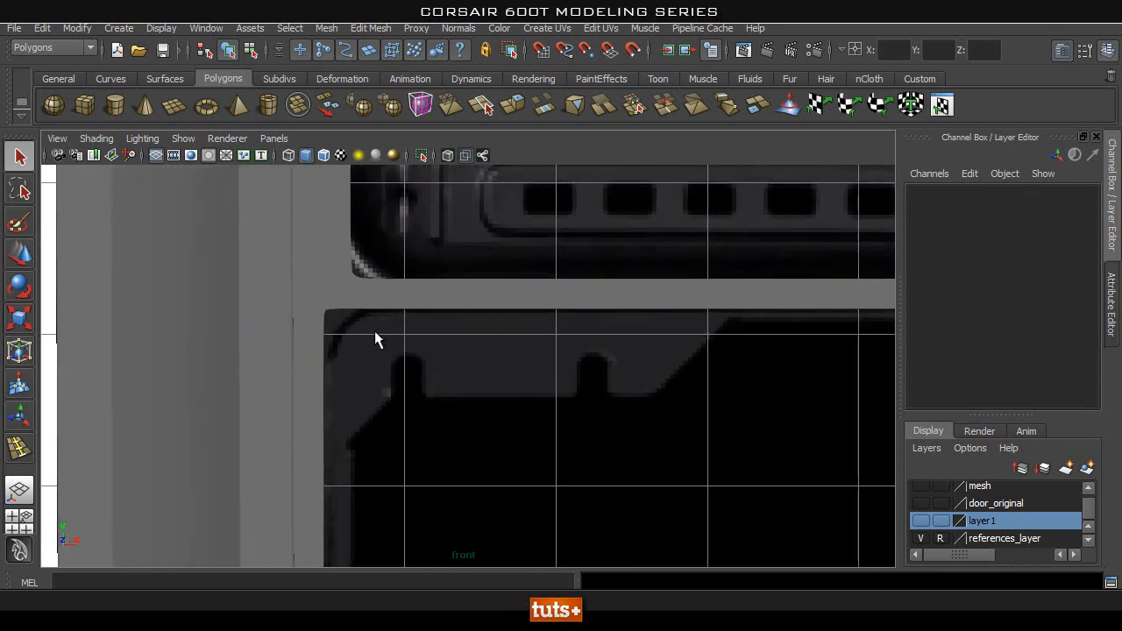
left_click(336, 309)
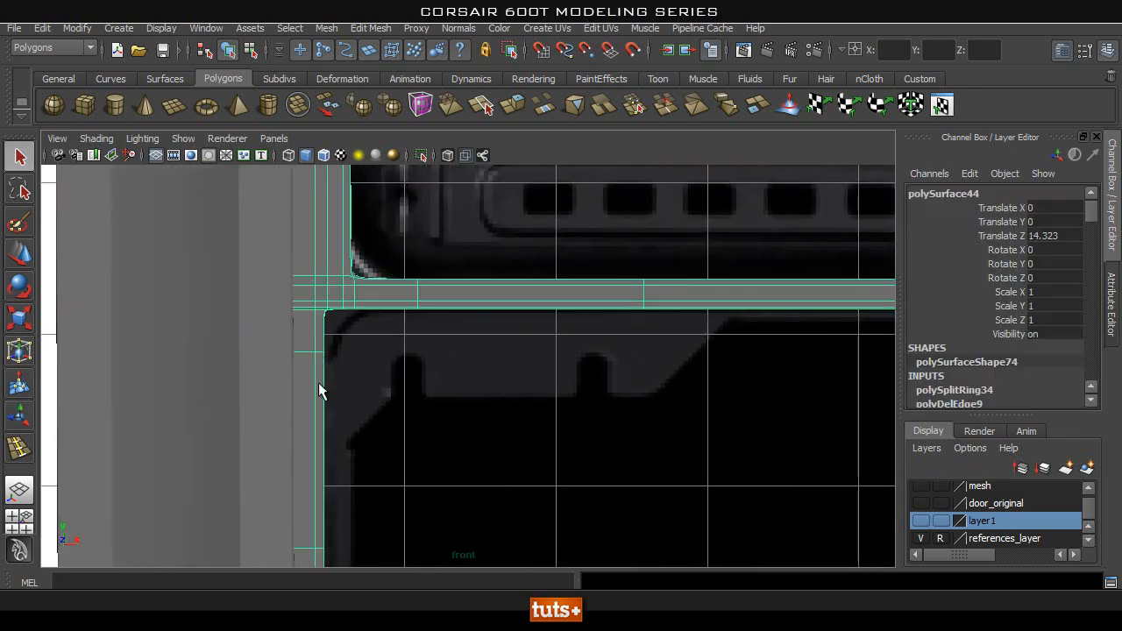
scroll(387, 351, "down", 4)
middle_click_drag(574, 438, 459, 351, "alt")
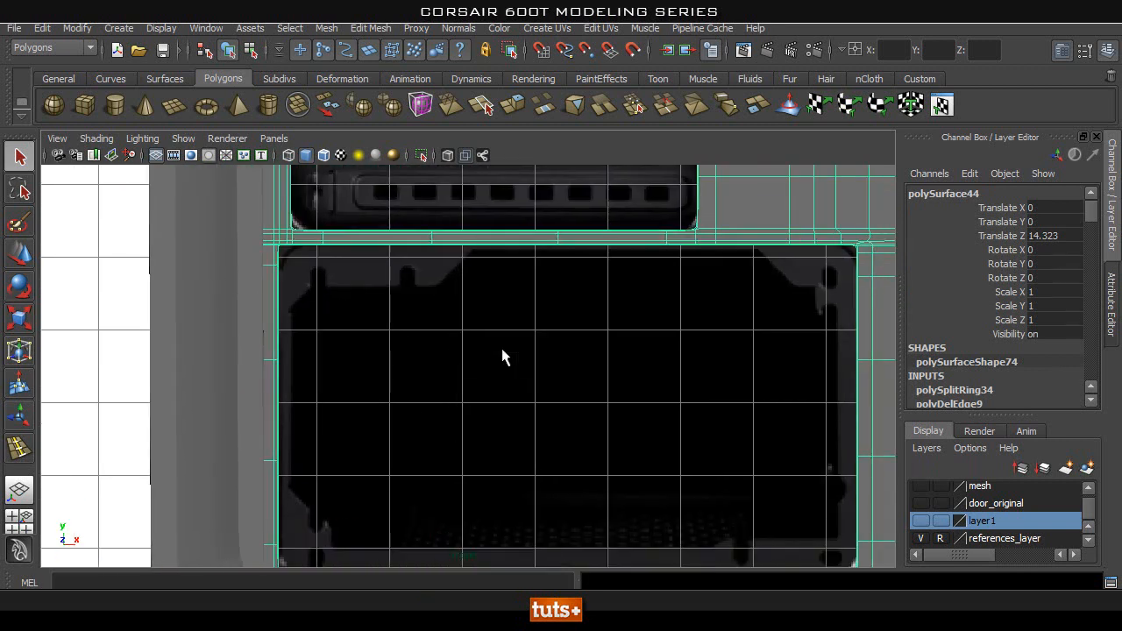
left_click(500, 350)
middle_click_drag(613, 389, 501, 332, "alt")
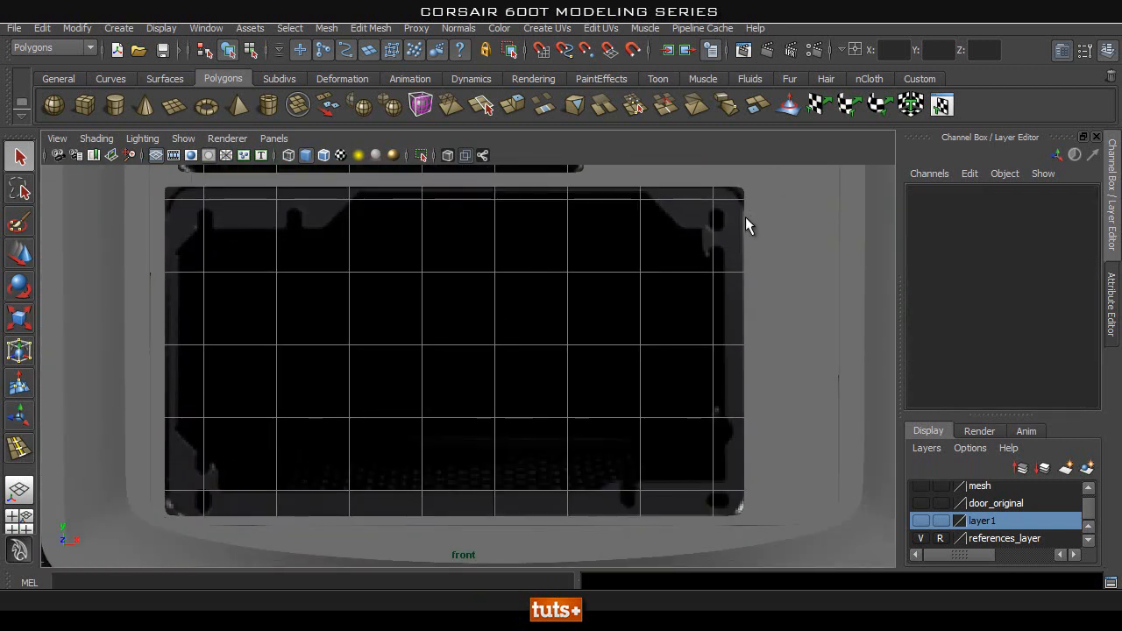
middle_click_drag(646, 386, 632, 303, "alt")
right_click_drag(575, 354, 616, 357, "alt")
middle_click_drag(513, 322, 613, 368, "alt")
middle_click_drag(360, 359, 413, 503, "alt")
middle_click_drag(303, 307, 354, 347, "alt")
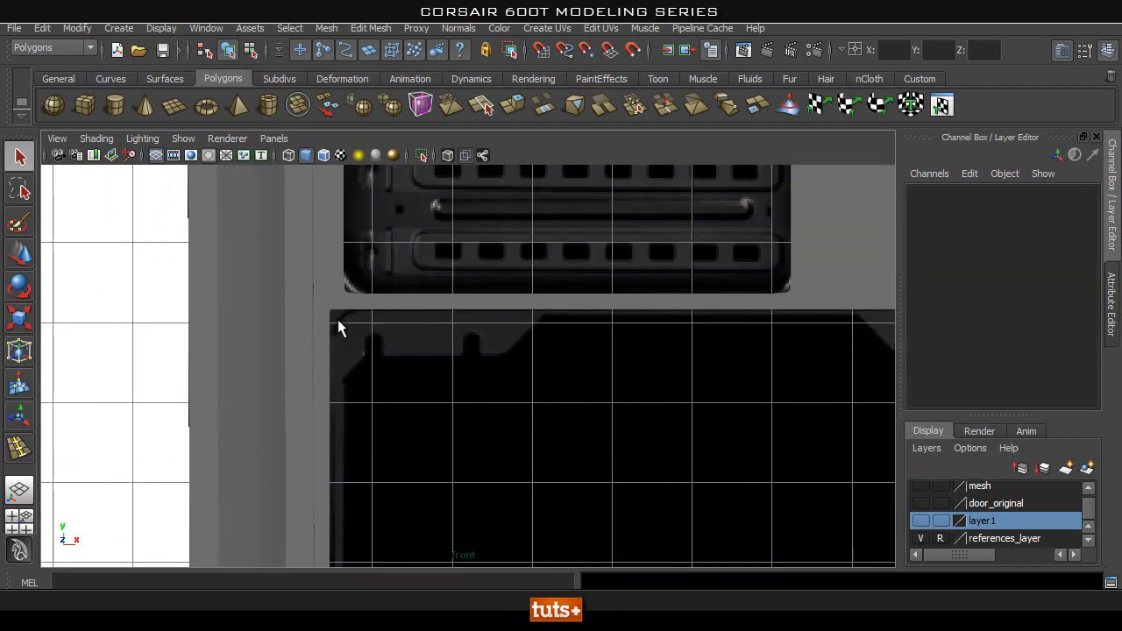
right_click_drag(391, 339, 448, 332, "alt")
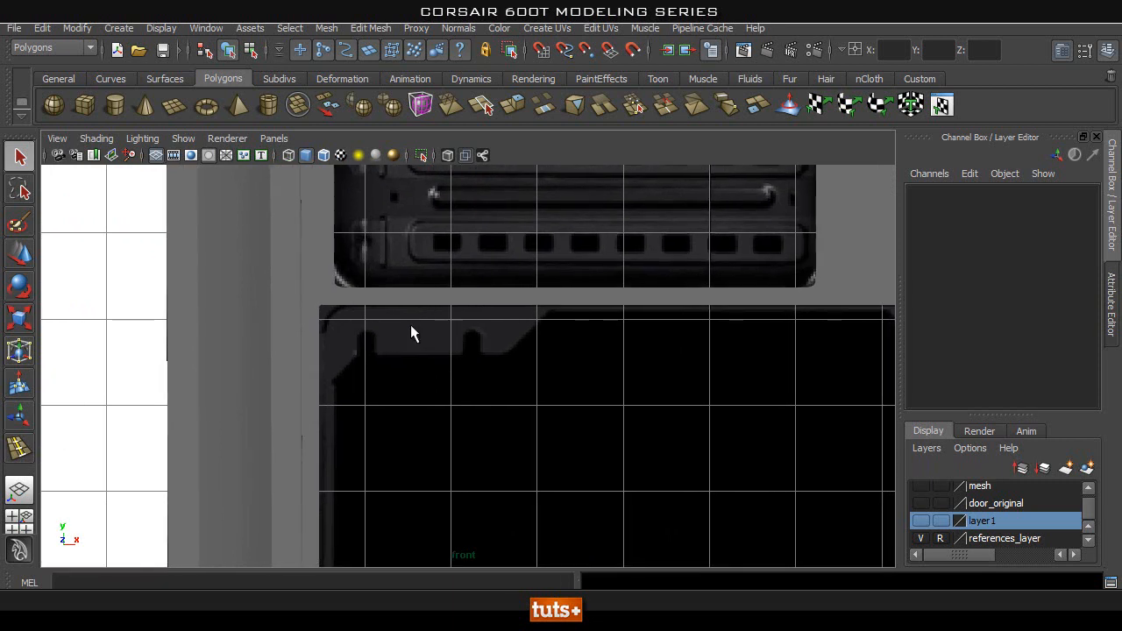
Create a polygon plane and frame it in the perspective view ready for moving.
left_click(181, 110)
right_click_drag(561, 417, 501, 432, "alt")
middle_click_drag(500, 432, 454, 356, "alt")
key("space")
left_click_drag(454, 356, 443, 305)
left_click_drag(541, 405, 534, 371, "alt")
right_click_drag(534, 370, 421, 353, "alt")
key("f")
key("w")
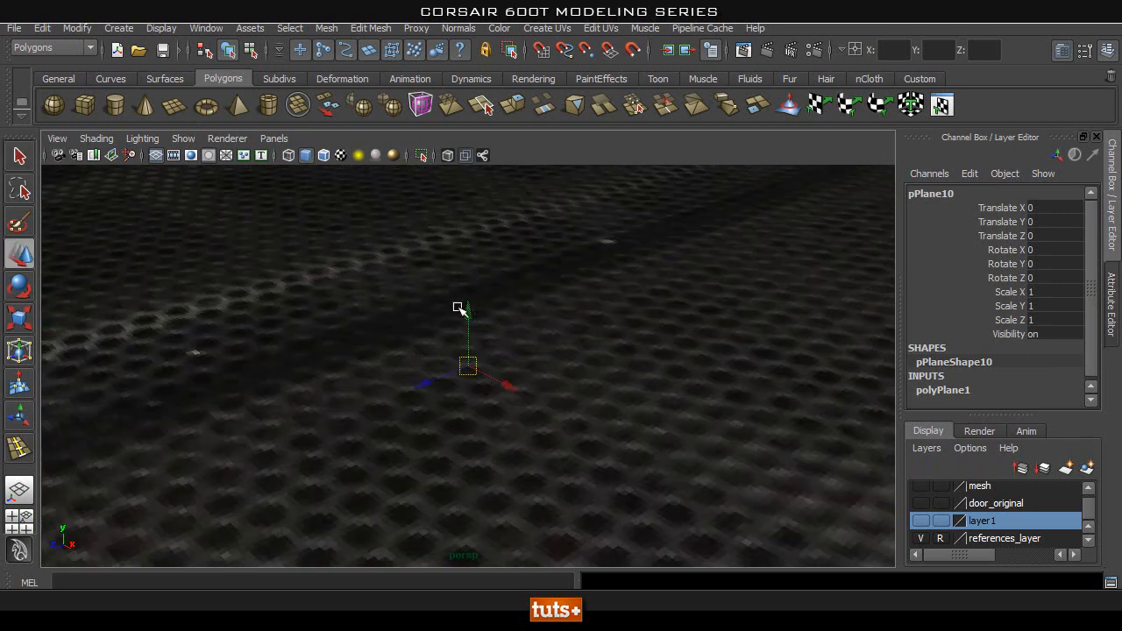
Raise the new plane vertically above the floor reference image to a Translate Y of about 4.66.
left_click_drag(468, 312, 468, 225)
right_click_drag(508, 264, 170, 268, "alt")
right_click_drag(515, 295, 149, 294, "alt")
right_click_drag(543, 388, 468, 361, "alt")
left_click_drag(469, 360, 481, 337, "alt")
left_click_drag(465, 295, 455, 231)
left_click_drag(541, 244, 561, 351, "alt")
right_click_drag(561, 350, 842, 361, "alt")
middle_click_drag(517, 289, 514, 301, "alt")
right_click_drag(514, 301, 754, 320, "alt")
left_click_drag(596, 350, 591, 328, "alt")
Set both the width and height subdivisions of the plane to 1.
left_click(972, 391)
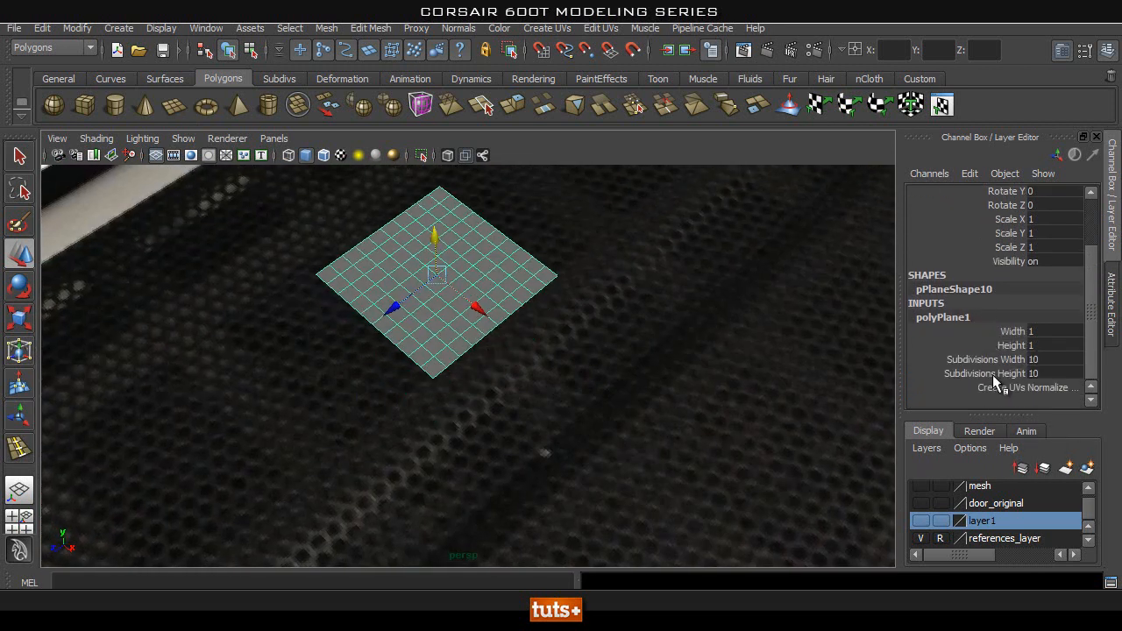
left_click_drag(1040, 360, 1042, 374)
type("1")
key("Return")
right_click_drag(654, 397, 351, 353, "alt")
Stand the plane upright by setting its Rotate X to 90.
key("e")
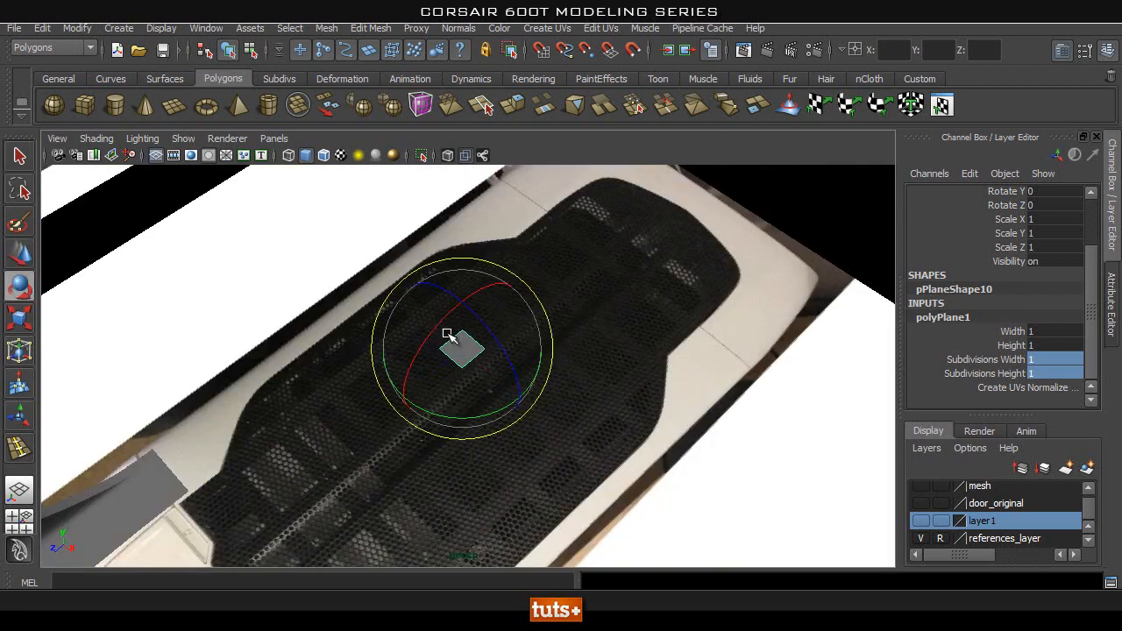
left_click_drag(439, 322, 393, 394)
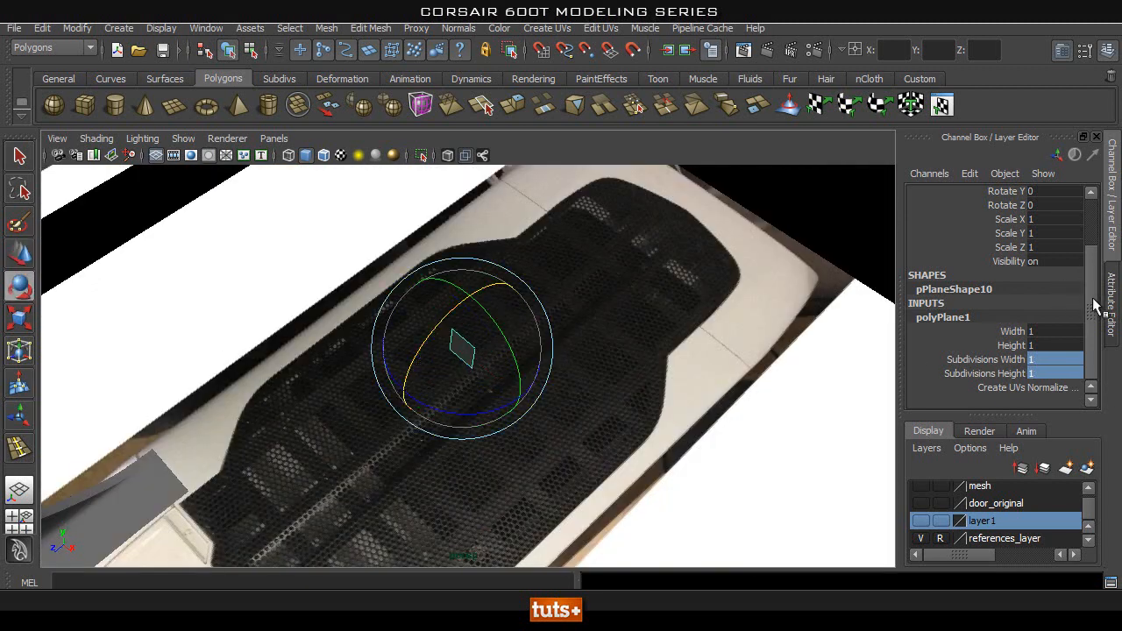
left_click_drag(1098, 301, 1102, 222)
double_click(1069, 250)
type("90")
key("Return")
type("90")
key("Return")
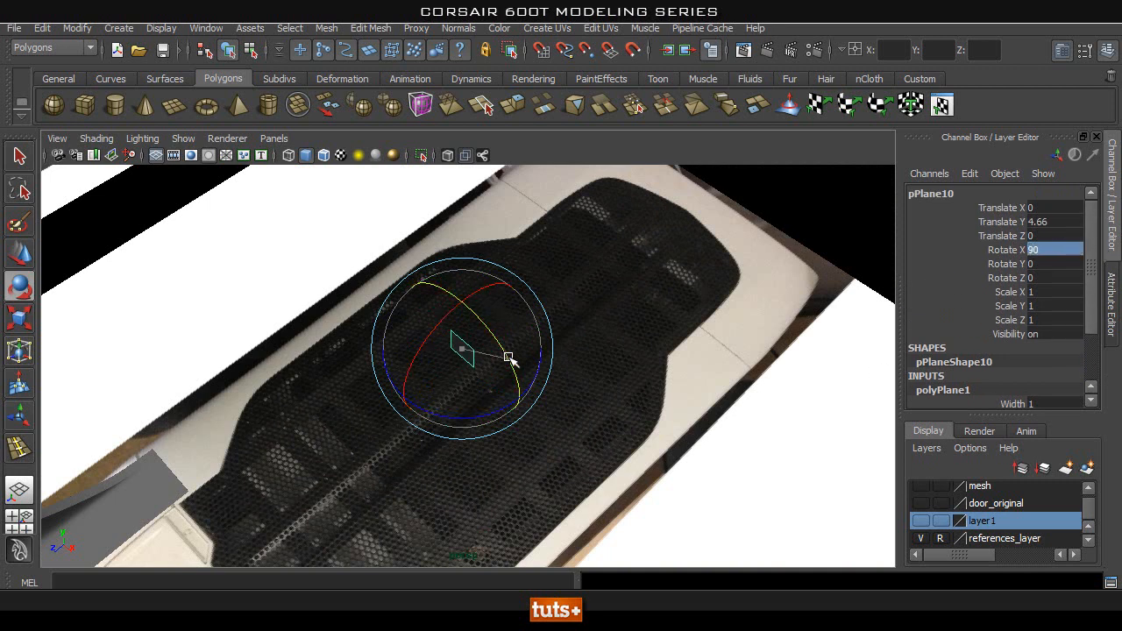
Move the plane along Z to the rear panel and snap it to a panel vertex at about 14.393.
key("w")
left_click_drag(415, 392, 272, 431)
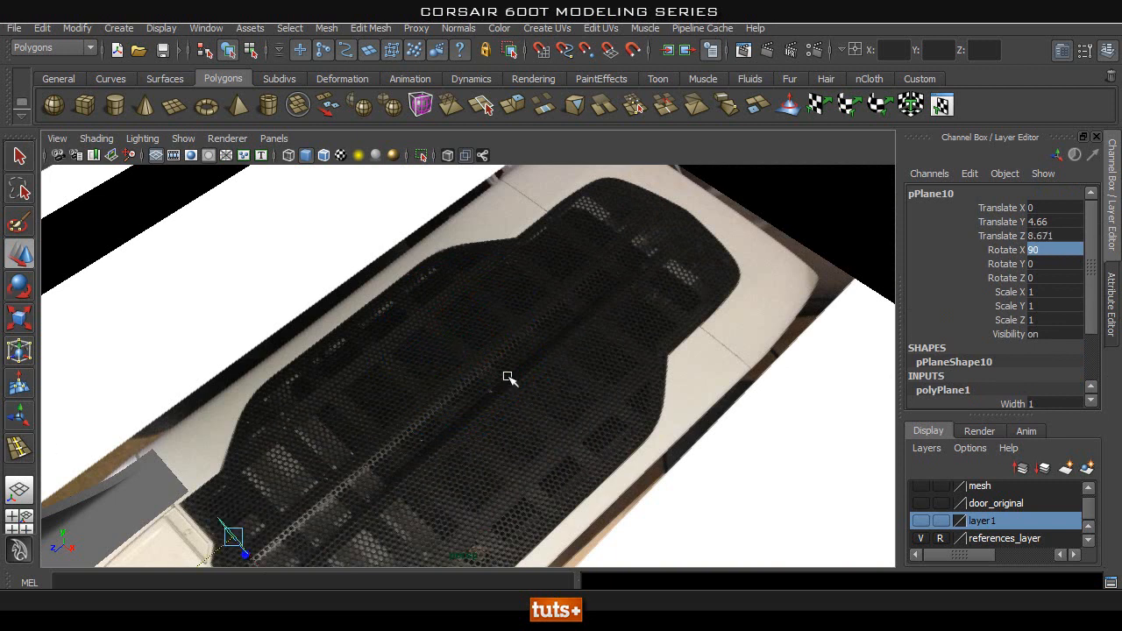
right_click_drag(273, 430, 114, 447, "alt")
middle_click_drag(114, 447, 211, 316, "alt")
right_click_drag(212, 316, 299, 324, "alt")
key("v")
left_click_drag(421, 252, 419, 251)
Snap the plane in depth to another vertex of the rear panel, at a Translate Z of about 14.246.
right_click_drag(295, 363, 500, 343, "alt")
left_click_drag(500, 344, 513, 273, "alt")
middle_click_drag(513, 274, 494, 491, "alt")
right_click_drag(319, 459, 430, 338, "alt")
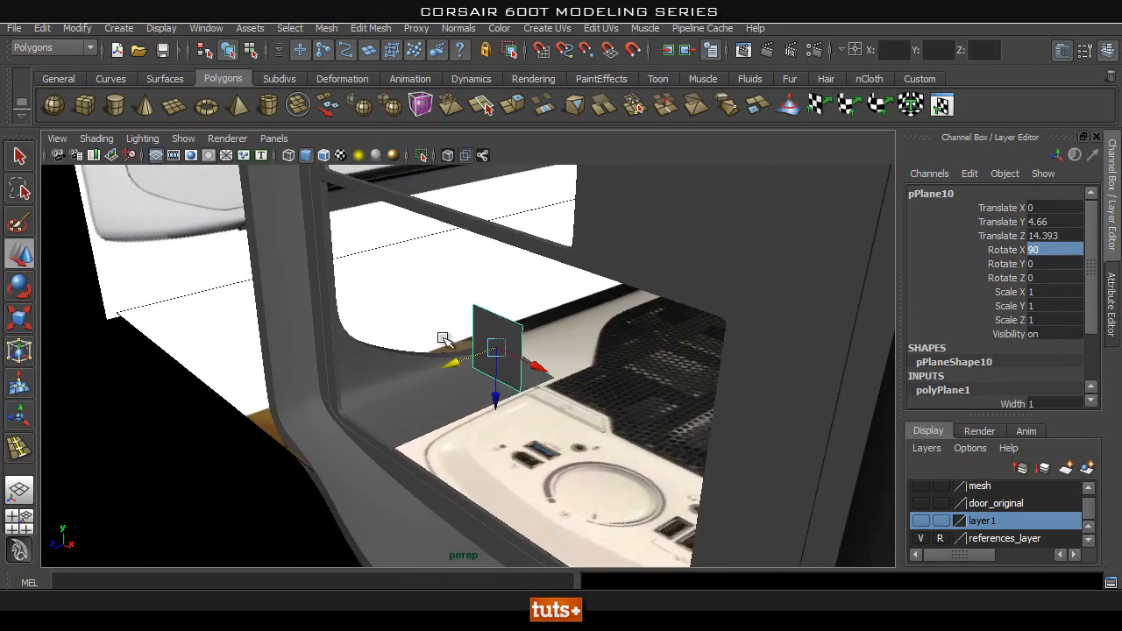
key("v")
middle_click_drag(333, 237, 333, 238)
In the front view, turn on X-ray display and move the plane over the lower opening's upper-left corner, about X -4.119, Y 5.544.
left_click_drag(389, 325, 588, 445, "alt")
key("space")
right_click_drag(289, 391, 559, 315, "alt")
middle_click_drag(560, 316, 511, 357, "alt")
right_click_drag(536, 349, 524, 352, "alt")
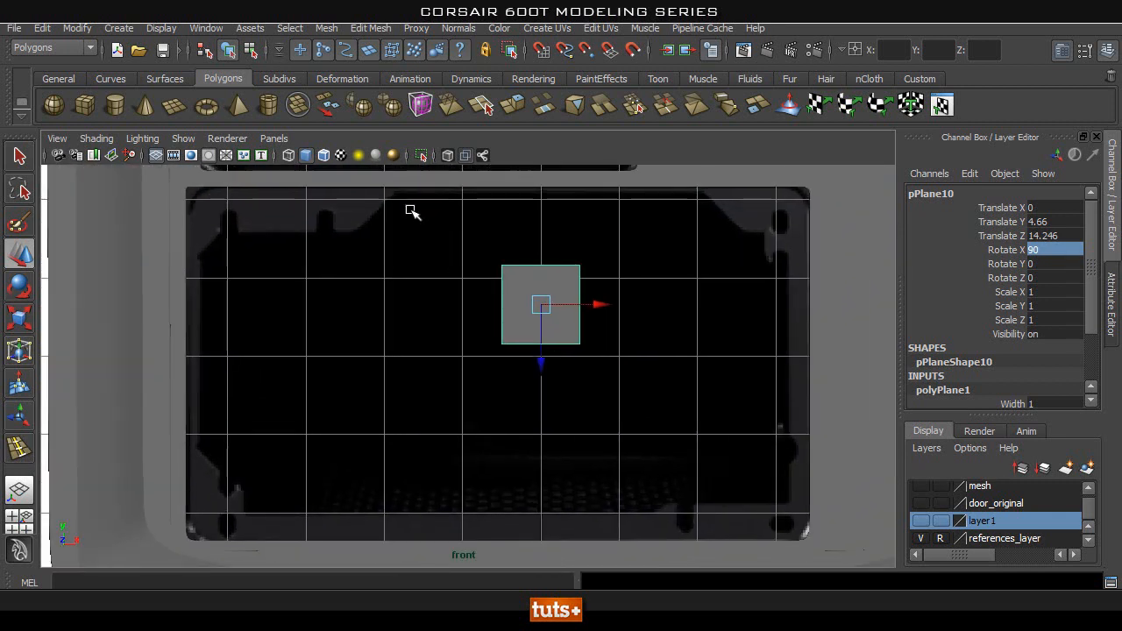
left_click(444, 155)
left_click_drag(541, 305, 219, 235)
scroll(218, 232, "up", 3)
middle_click_drag(218, 231, 460, 410, "alt")
right_click_drag(276, 390, 364, 358, "alt")
middle_click_drag(363, 358, 333, 374, "alt")
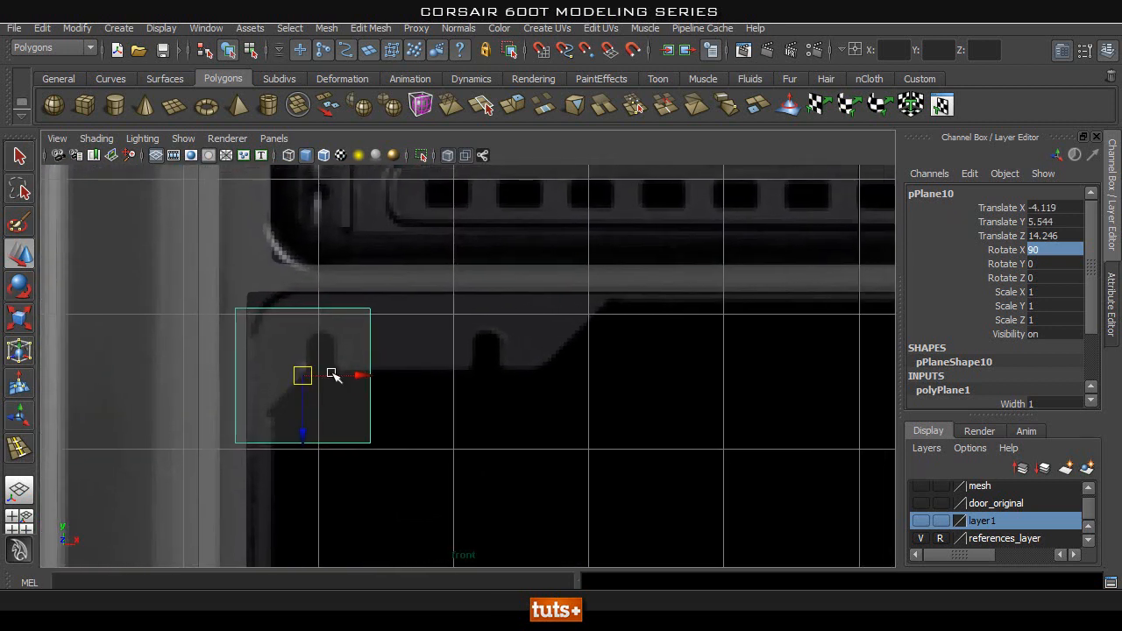
Align the plane with the lower opening's upper-left corner and raise its bottom vertices to form a thin horizontal strip.
right_click_drag(675, 416, 571, 413, "alt")
middle_click_drag(571, 413, 648, 499, "alt")
right_click_drag(528, 392, 585, 378, "alt")
mouse_move(413, 377)
left_mouse_down()
mouse_move(461, 395)
mouse_move(426, 371)
left_mouse_up()
right_click_drag(430, 372, 491, 388, "alt")
right_click_drag(445, 311, 352, 306)
left_click_drag(250, 408, 674, 469)
left_click_drag(401, 484, 399, 368)
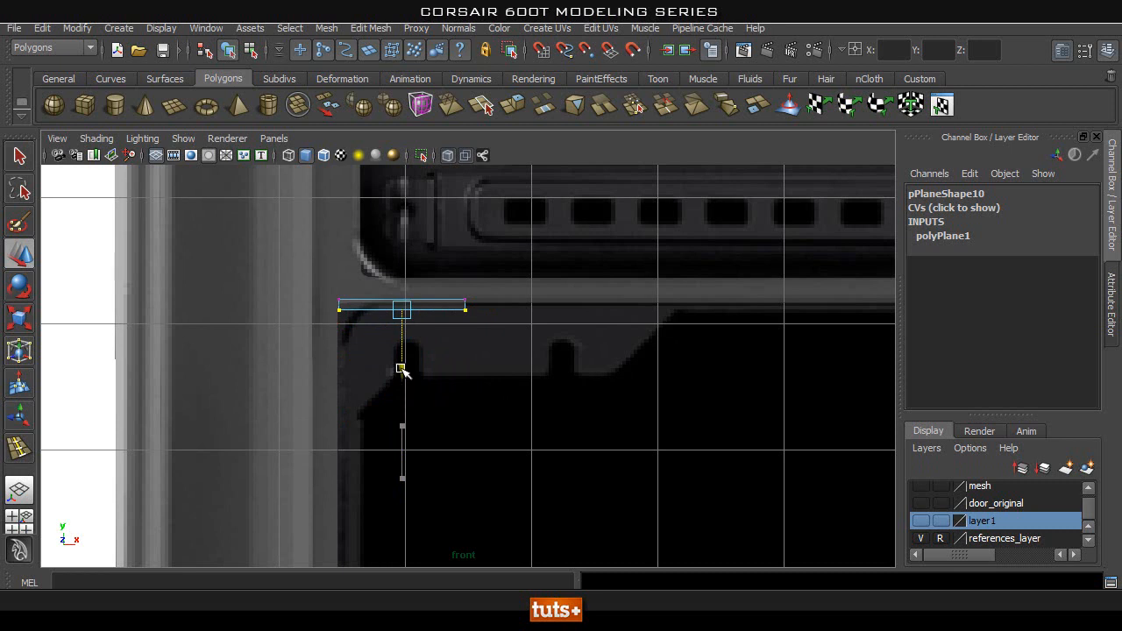
Stretch the strip's right-end vertices across the full top edge of the lower opening.
right_click_drag(482, 321, 509, 309, "alt")
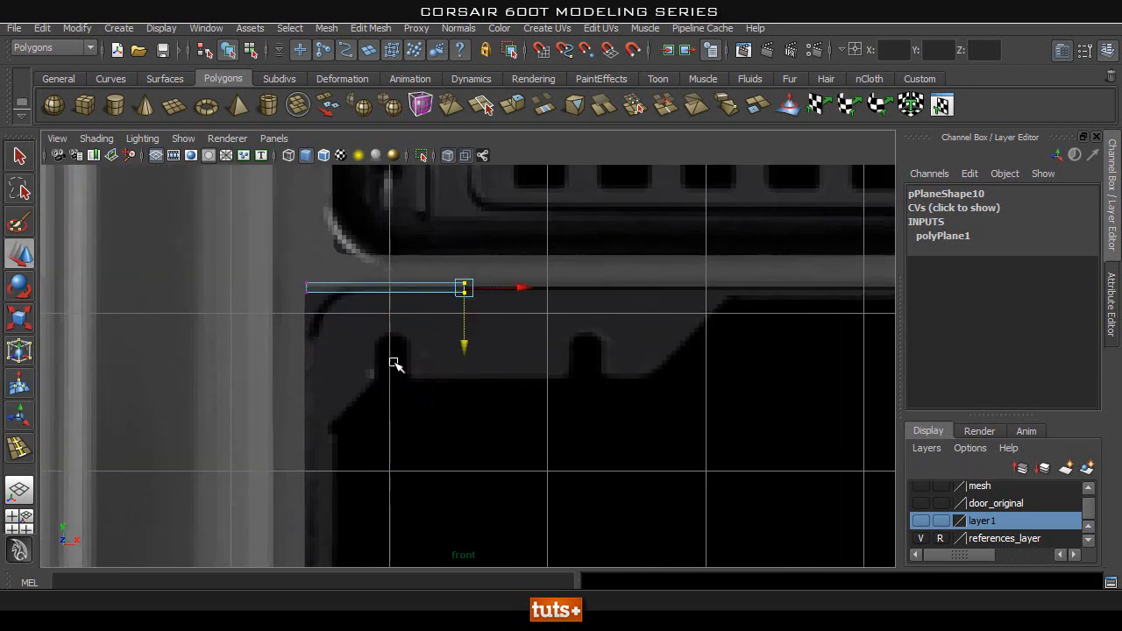
left_click_drag(383, 379, 377, 381)
right_click_drag(719, 369, 608, 365, "alt")
middle_click_drag(628, 378, 540, 360, "alt")
left_click_drag(426, 320, 755, 336)
right_click_drag(377, 368, 446, 371, "alt")
middle_click_drag(445, 370, 562, 395, "alt")
right_click_drag(427, 376, 722, 373, "alt")
middle_click_drag(721, 374, 452, 370, "alt")
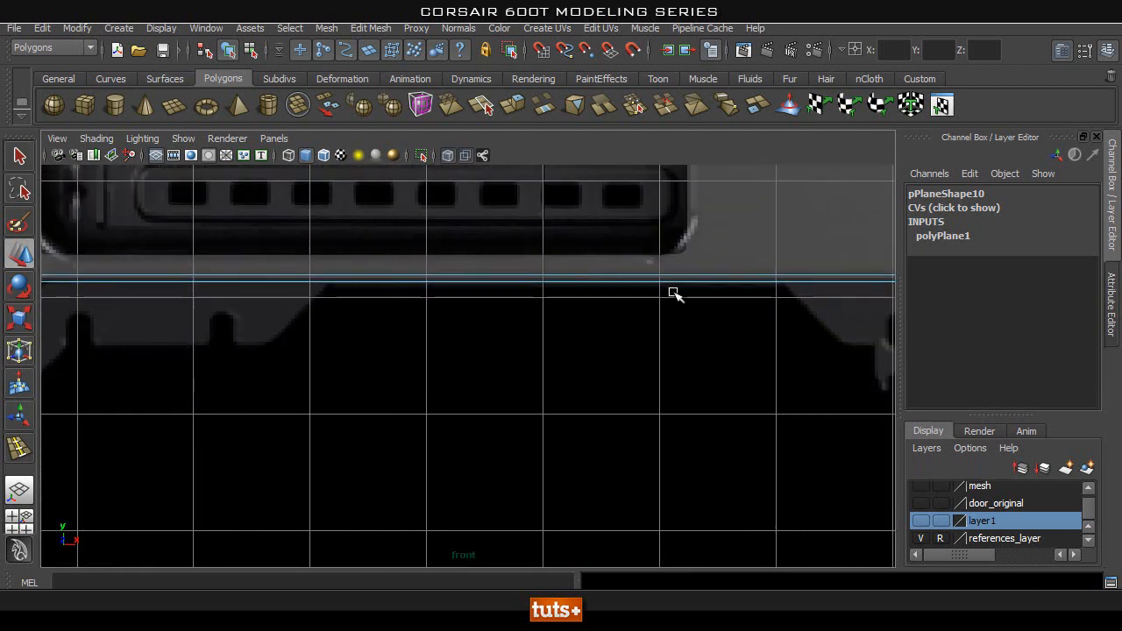
Compare the strip with the panel mesh and adjust its left-end vertices to the opening's left corner.
middle_click_drag(324, 353, 629, 376, "alt")
right_click_drag(289, 317, 356, 310, "alt")
middle_click_drag(356, 311, 421, 336, "alt")
left_click(359, 349)
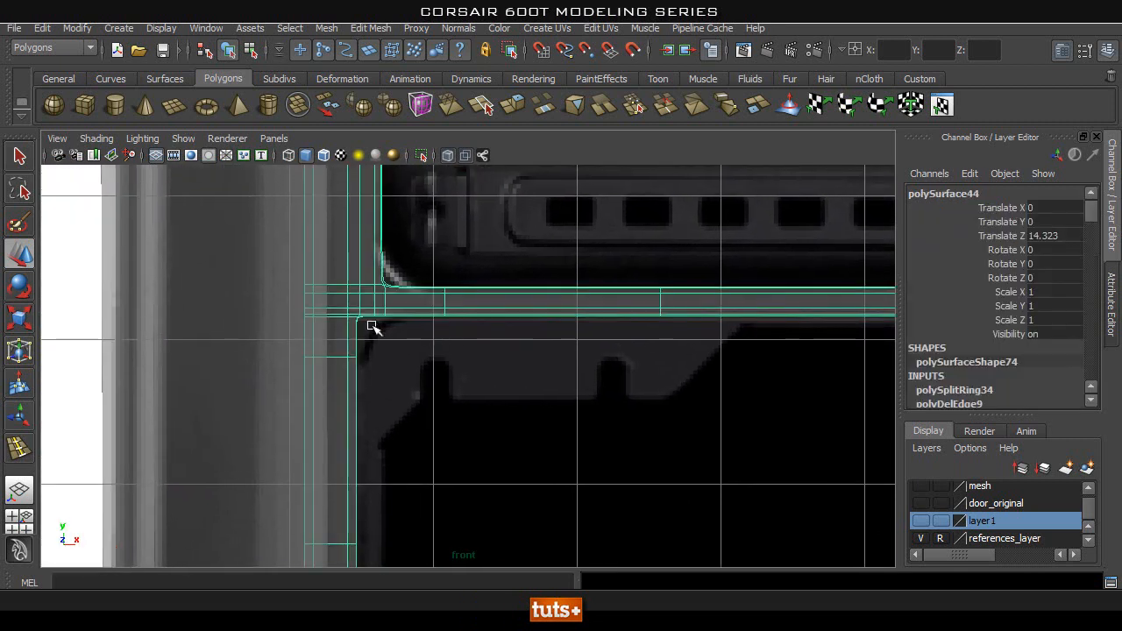
left_click(413, 341)
left_click(419, 319)
right_click_drag(385, 319, 322, 312)
left_click_drag(388, 277, 321, 354)
left_click_drag(411, 315, 410, 316)
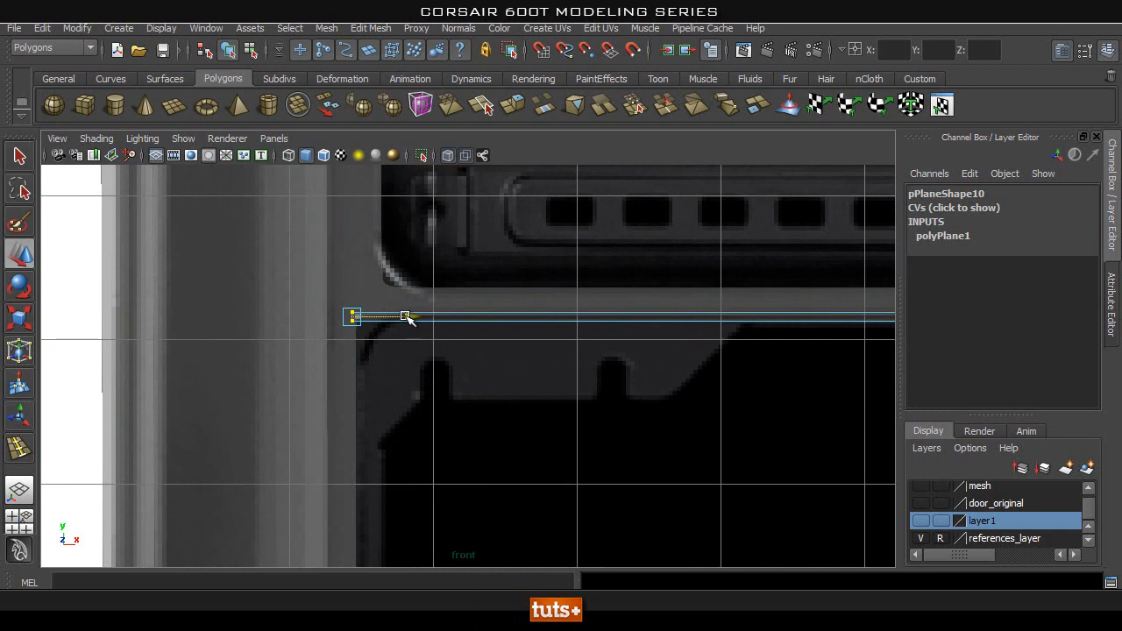
Keep the Edit Mesh commands open as a floating window and insert an edge loop in the strip where the bracket's slanted edge begins.
middle_click_drag(635, 397, 304, 348, "alt")
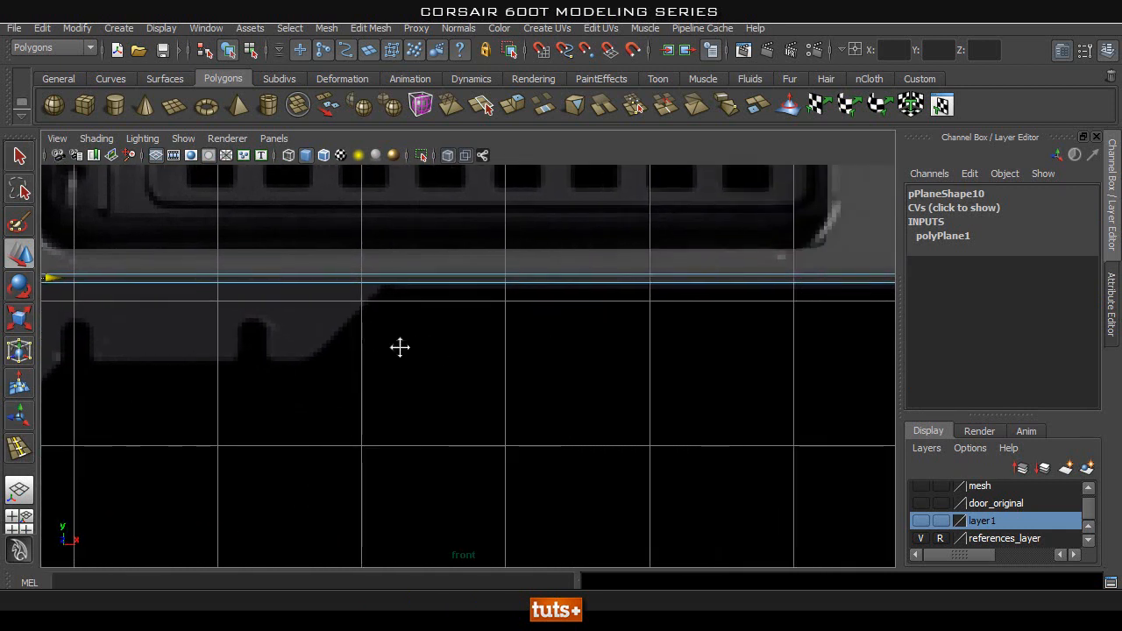
middle_click_drag(437, 333, 507, 347, "alt")
middle_click_drag(326, 327, 388, 322, "alt")
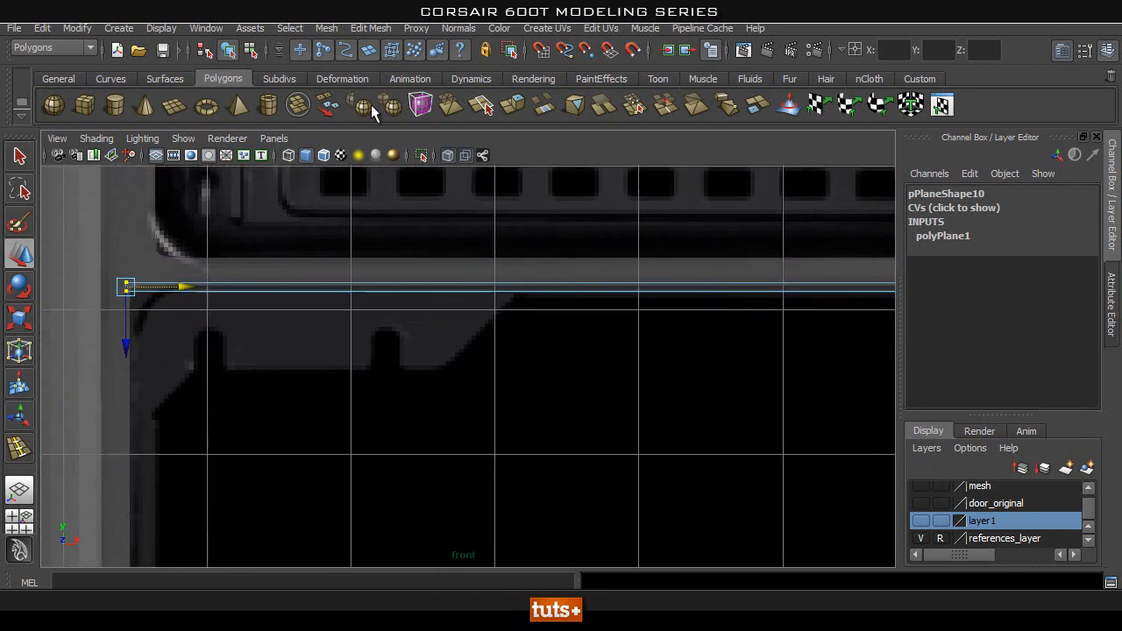
left_click(359, 29)
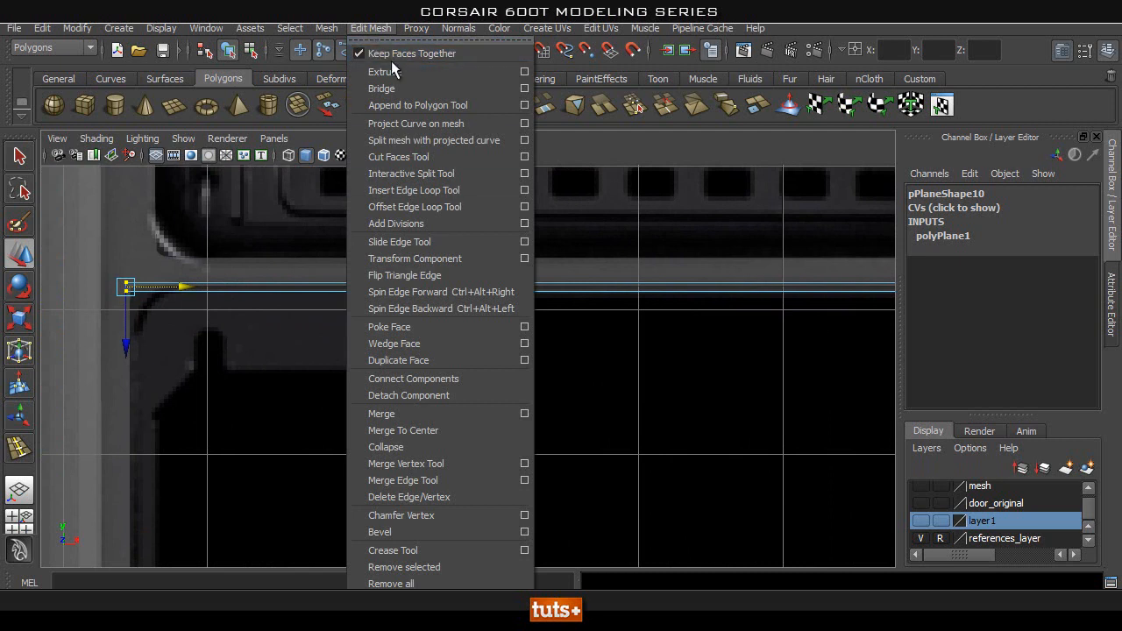
left_click(423, 41)
left_click_drag(451, 31, 862, 32)
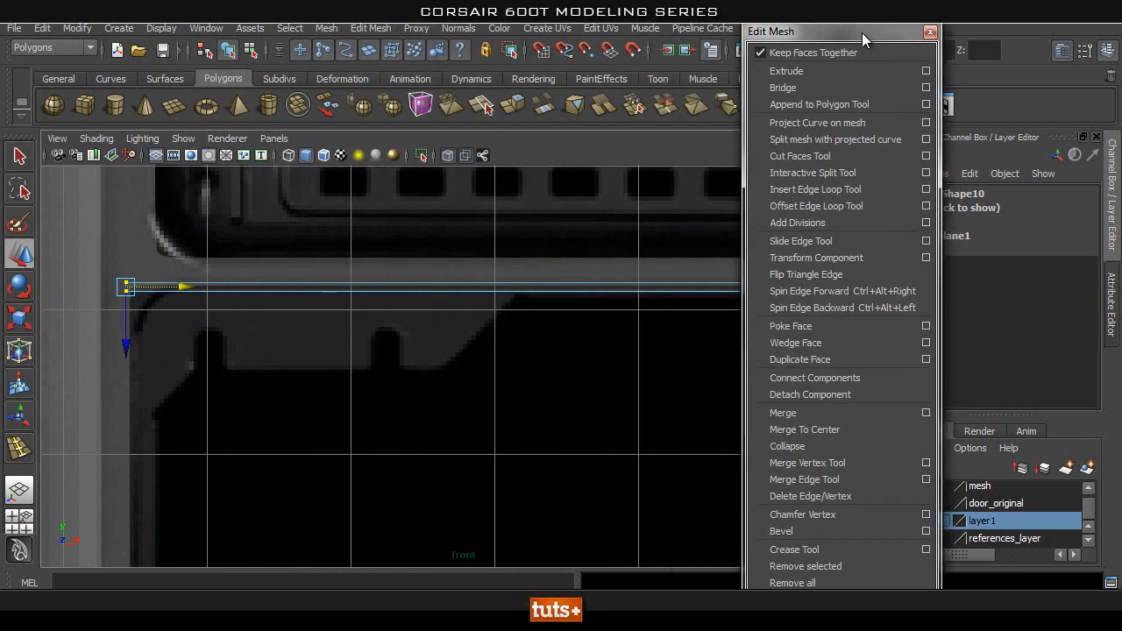
left_click(832, 206)
scroll(447, 307, "up", 2)
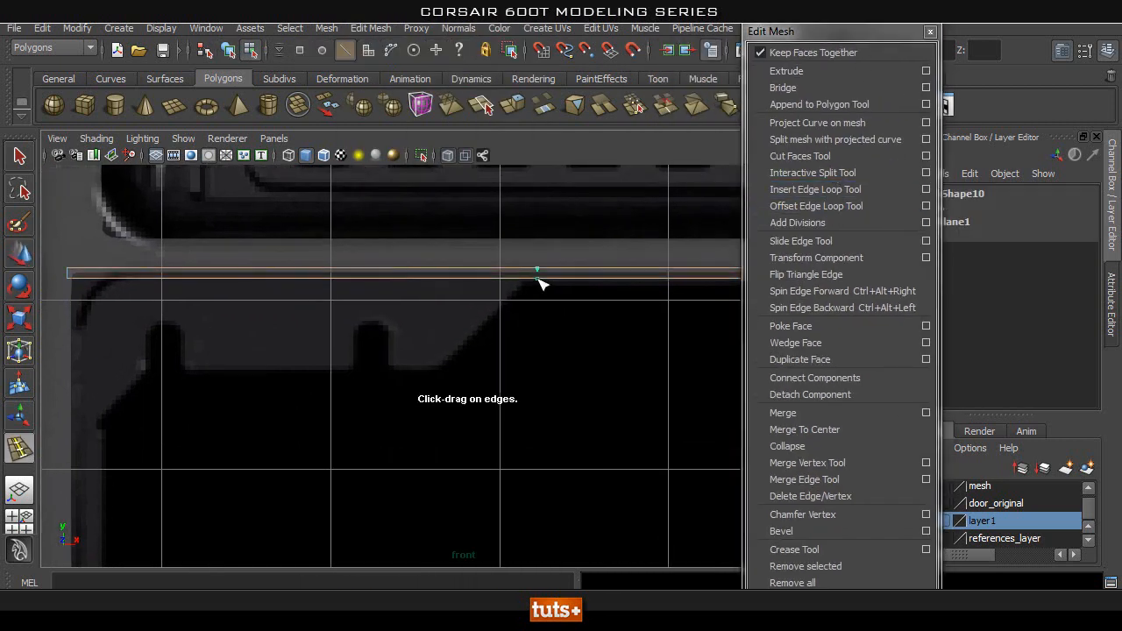
left_click(522, 284)
Extrude the strip's lower edge, from the left corner to the inserted loop, down to the bracket's lowest corner in the reference.
middle_click_drag(353, 373, 453, 309, "alt")
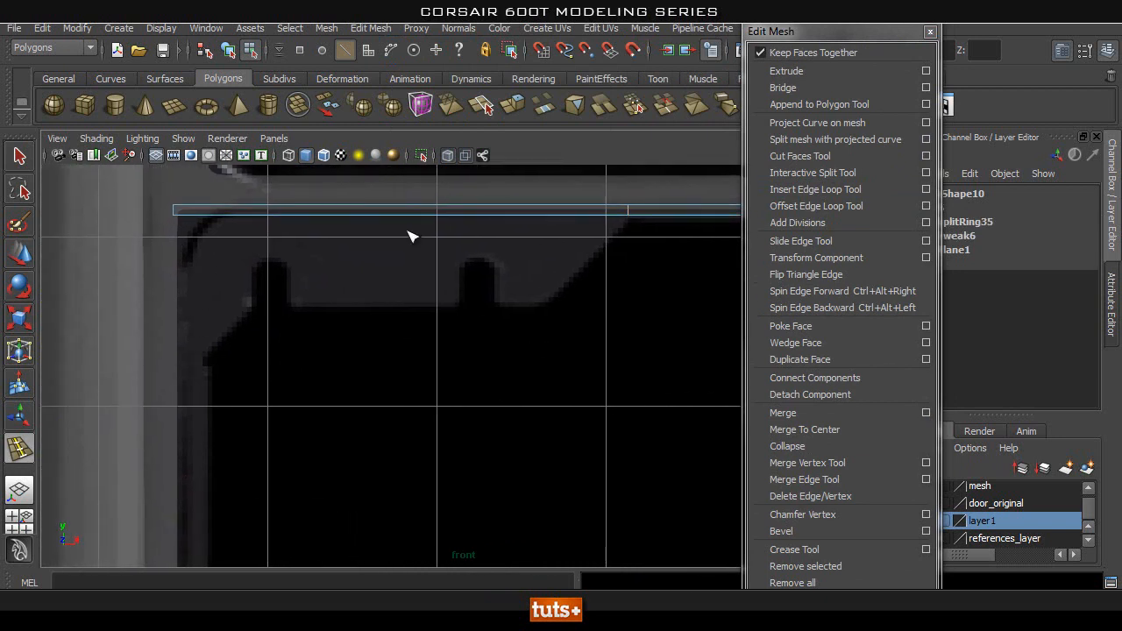
key("q")
right_click_drag(422, 215, 429, 151)
left_click(434, 214)
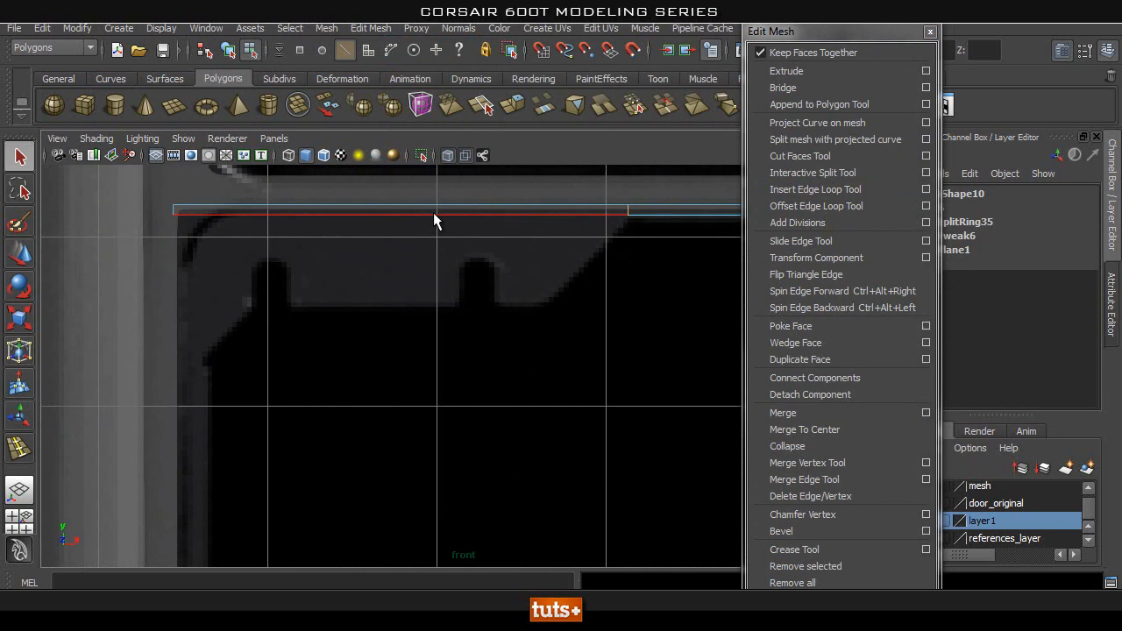
left_click(842, 70)
key("w")
left_click_drag(400, 267, 405, 411)
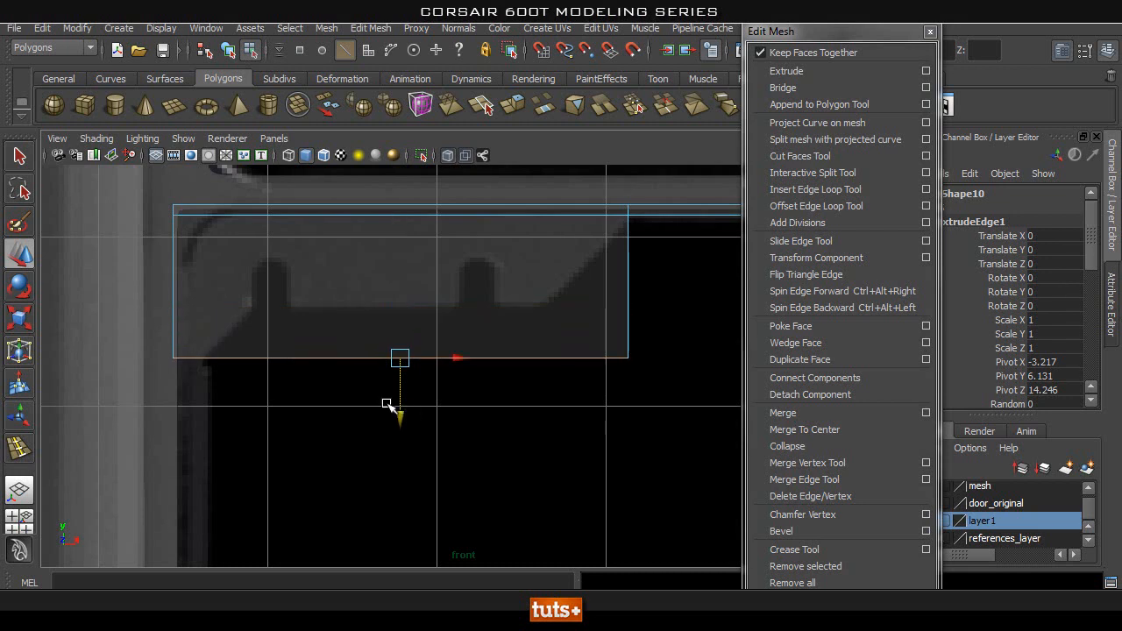
Insert a horizontal edge loop along the bracket's lower edge and a vertical one at the foot of the left slanted corner.
left_click(815, 190)
left_click_drag(629, 313, 629, 313)
middle_click_drag(290, 354, 318, 322, "alt")
right_click_drag(286, 333, 305, 323, "alt")
middle_click_drag(310, 299, 402, 326, "alt")
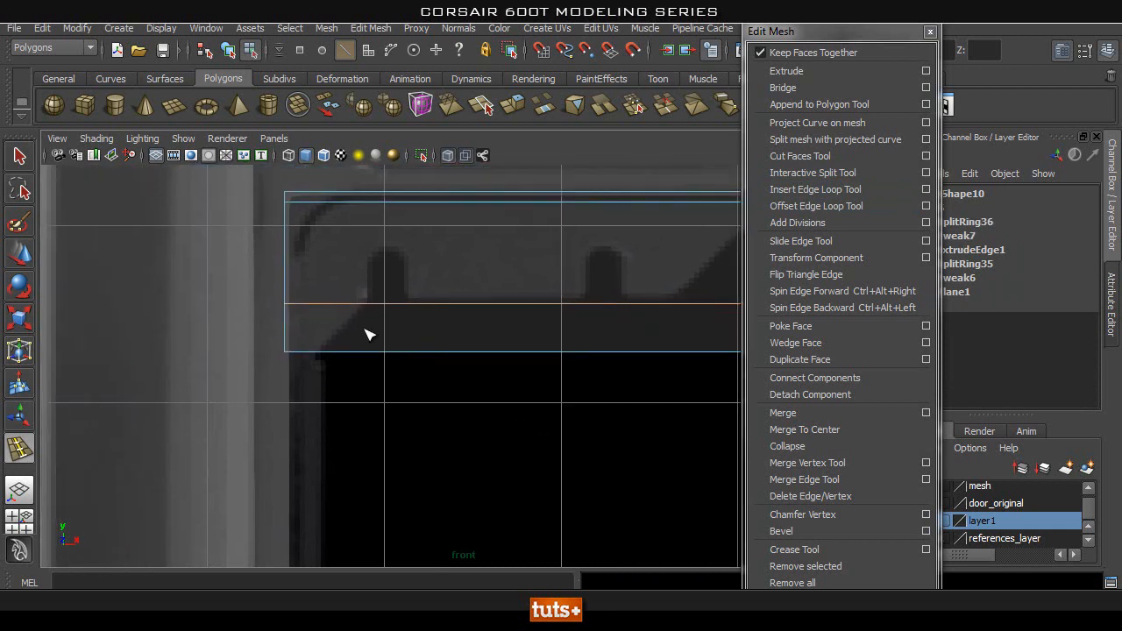
left_click(322, 353)
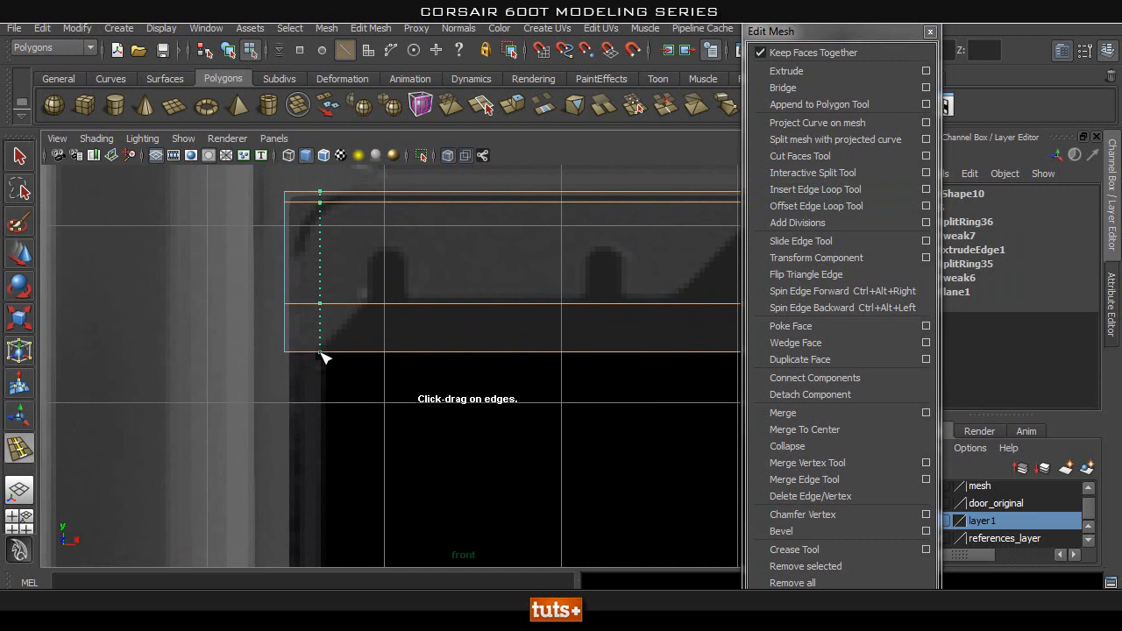
left_click_drag(320, 354, 320, 353)
Delete the face below the horizontal loop, keeping only the narrow piece at the left end.
middle_click_drag(515, 342, 301, 326, "alt")
key("q")
right_click_drag(401, 310, 402, 330)
left_click(406, 333)
key("Delete")
Insert a vertical edge loop where the left slanted corner meets the bracket's lower edge.
middle_click_drag(486, 285, 631, 303, "alt")
right_click_drag(306, 317, 314, 290, "alt")
middle_click_drag(315, 290, 388, 280, "alt")
right_click_drag(293, 260, 230, 255)
left_click_drag(330, 278, 289, 312)
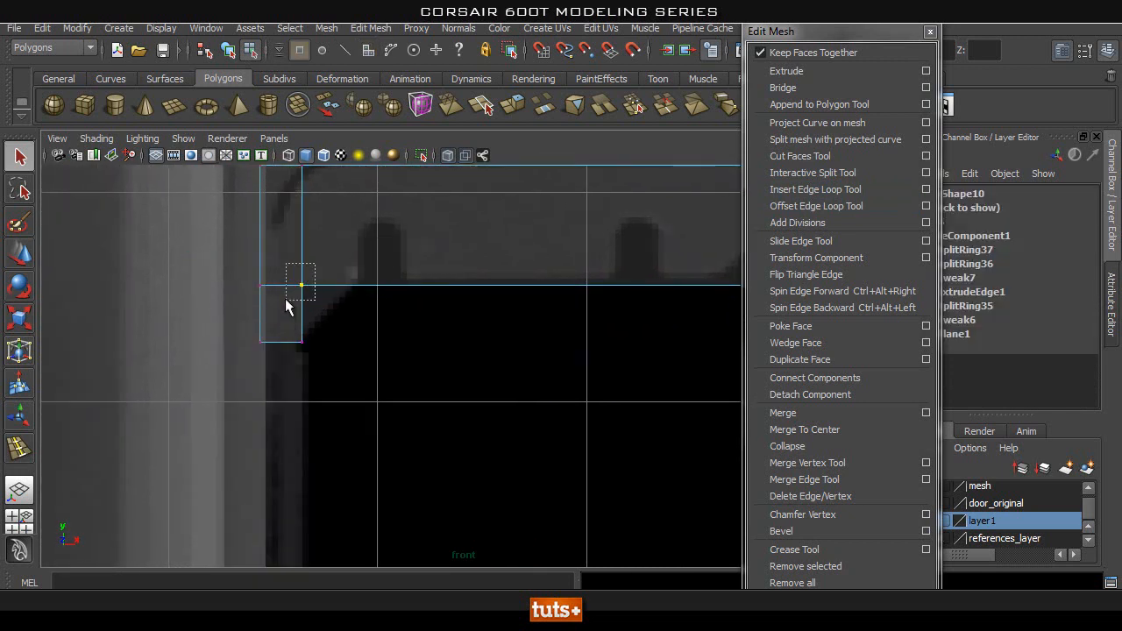
key("w")
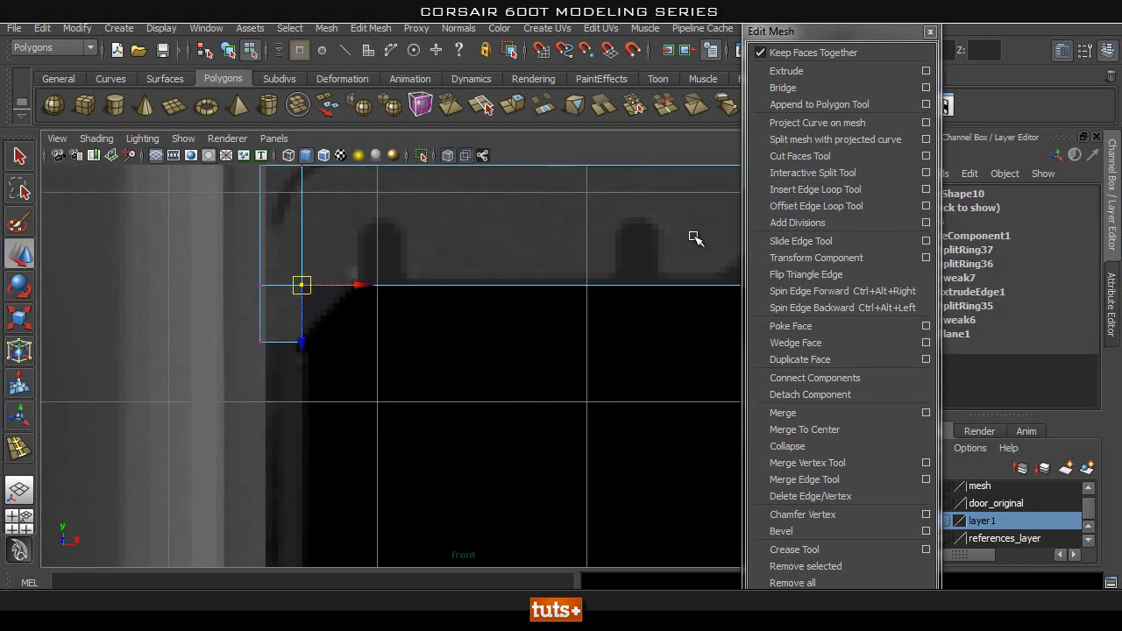
middle_click_drag(390, 273, 322, 298, "alt")
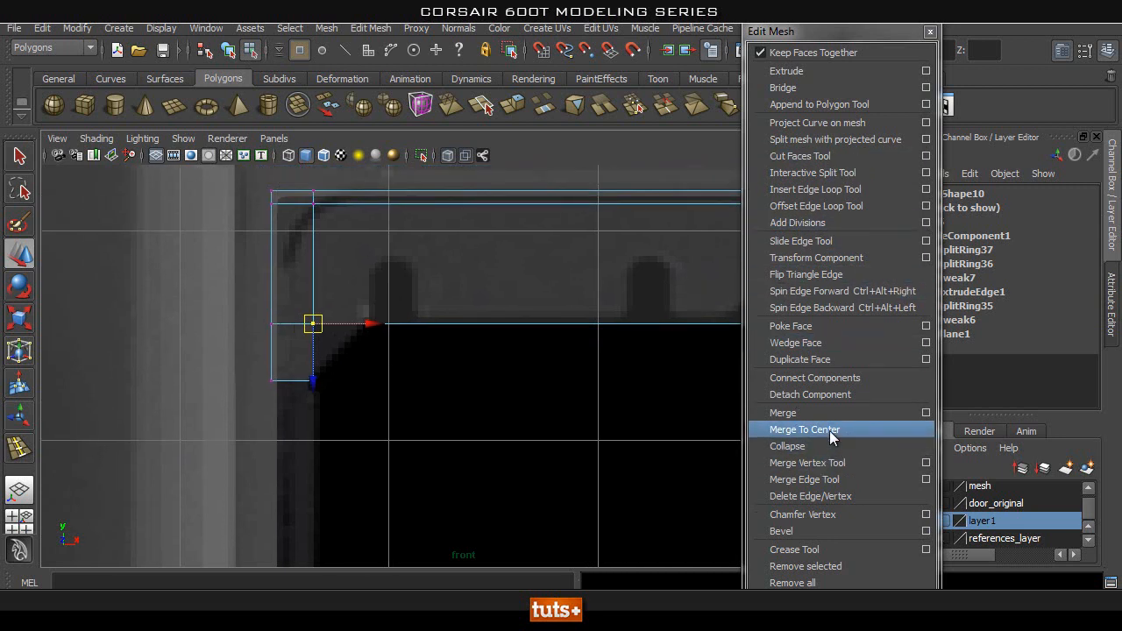
left_click(815, 463)
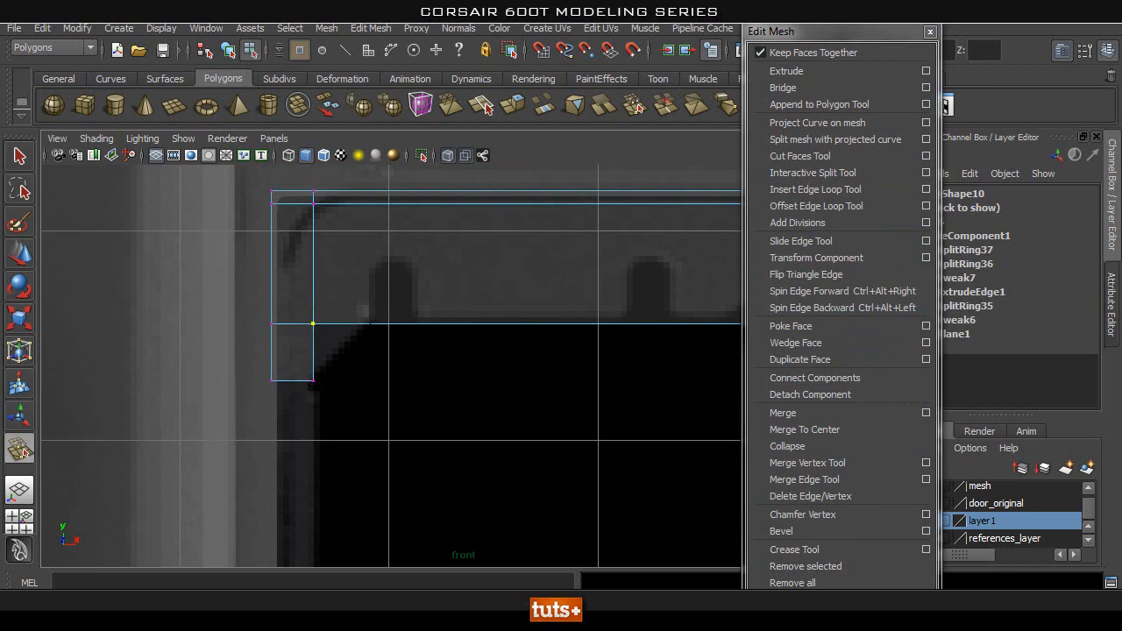
left_click(815, 189)
left_click(371, 327)
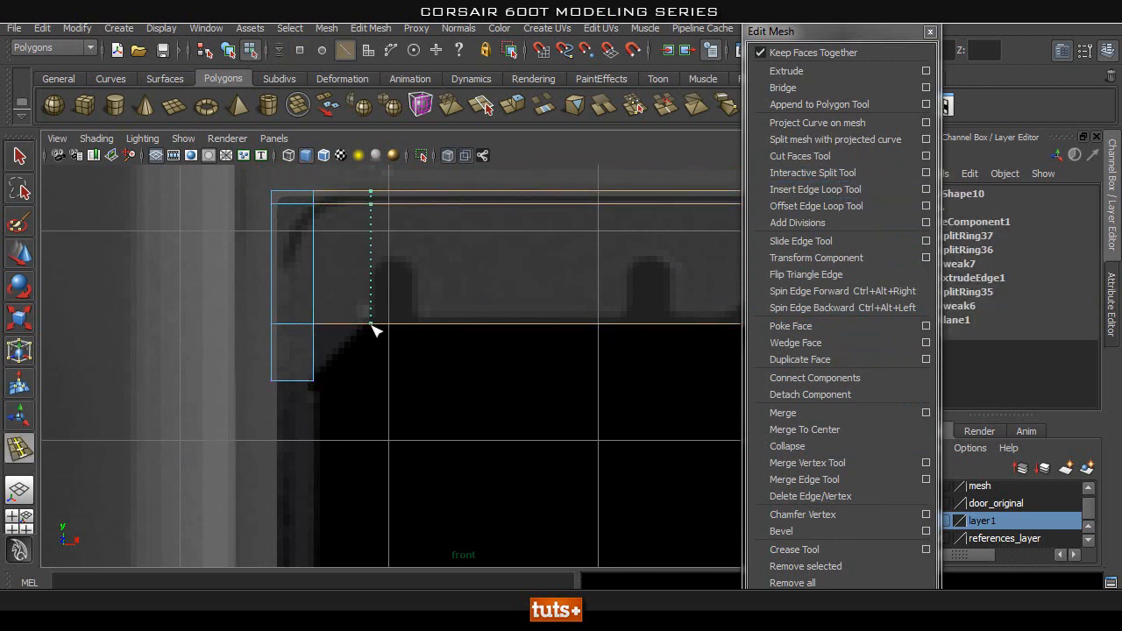
Merge the inner corner vertex down to the lower corner to form the slant, and the left-side vertex into the lower-left corner.
left_click(816, 463)
left_click_drag(313, 324, 313, 380)
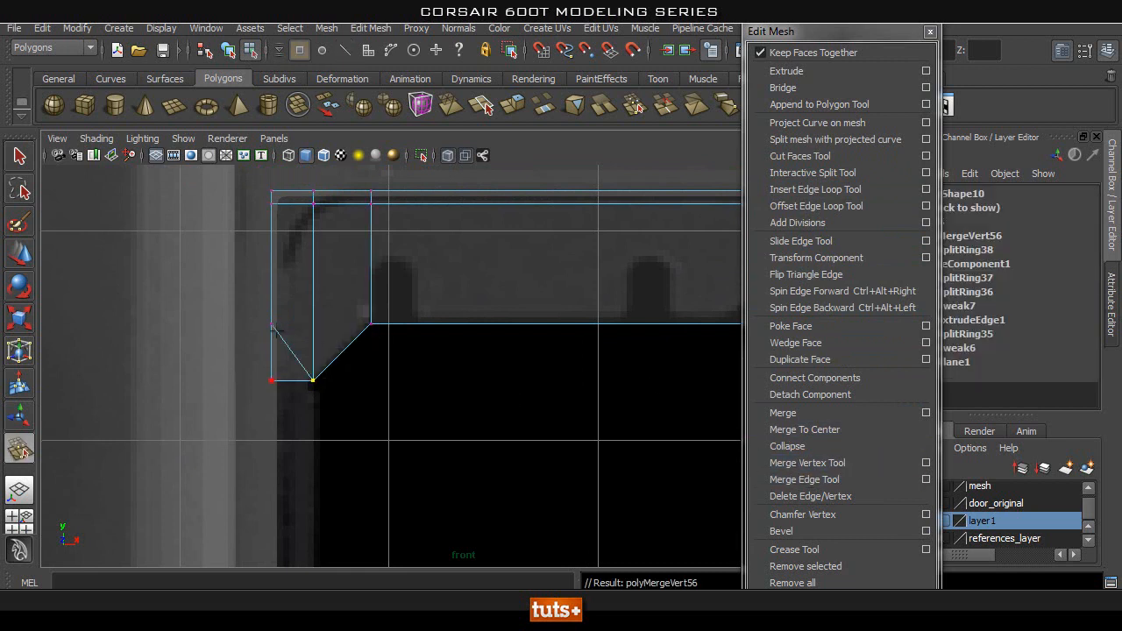
key("q")
left_click(270, 321)
left_click(301, 321)
right_click_drag(300, 310, 229, 296)
key("w")
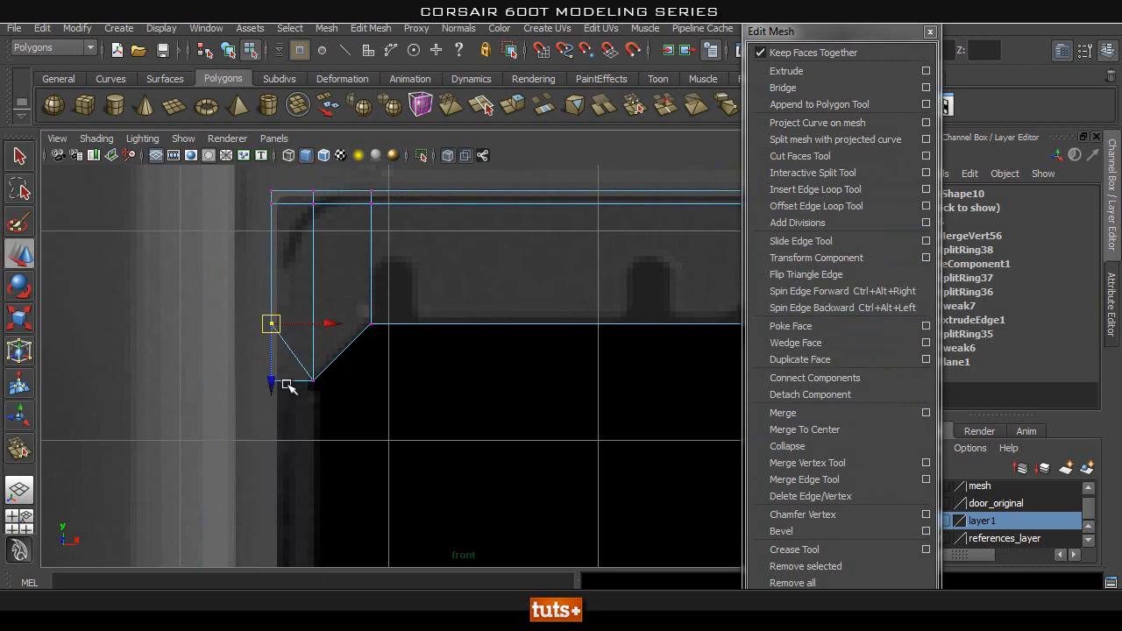
left_click_drag(277, 390, 273, 410)
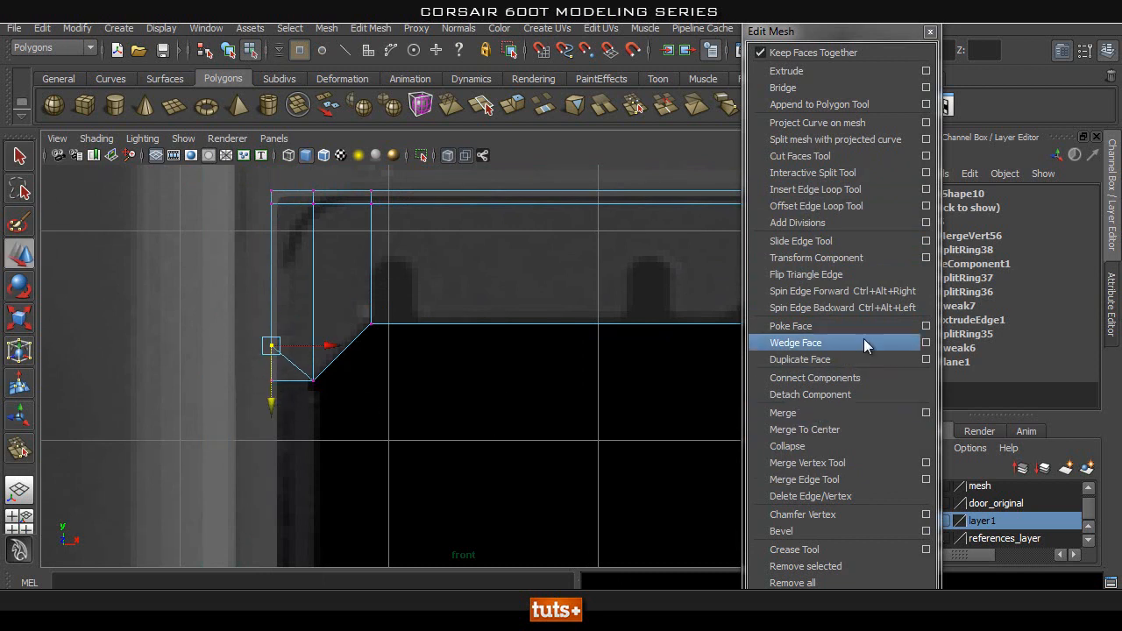
left_click(808, 463)
left_click_drag(272, 342, 272, 380)
Move the bracket's lower-right vertex inward to match the slanted right edge in the reference.
middle_click_drag(549, 380, 220, 430, "alt")
scroll(427, 378, "up", 1)
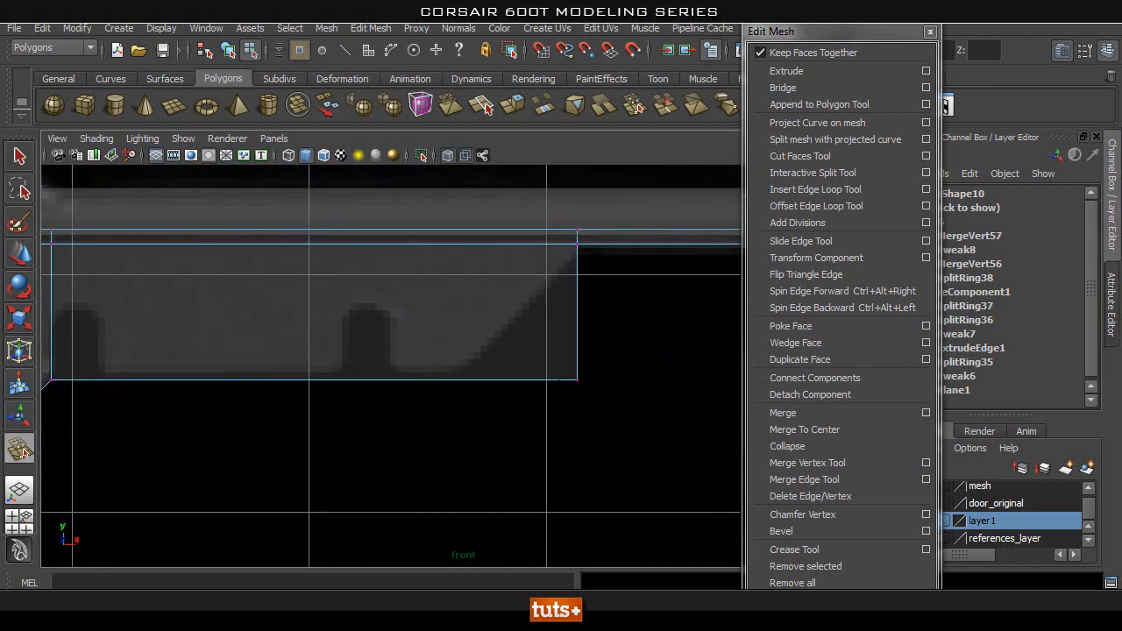
key("q")
key("w")
left_click(577, 378)
left_click_drag(637, 379, 527, 403)
middle_click_drag(403, 289, 442, 290, "alt")
middle_click_drag(605, 314, 610, 312, "alt")
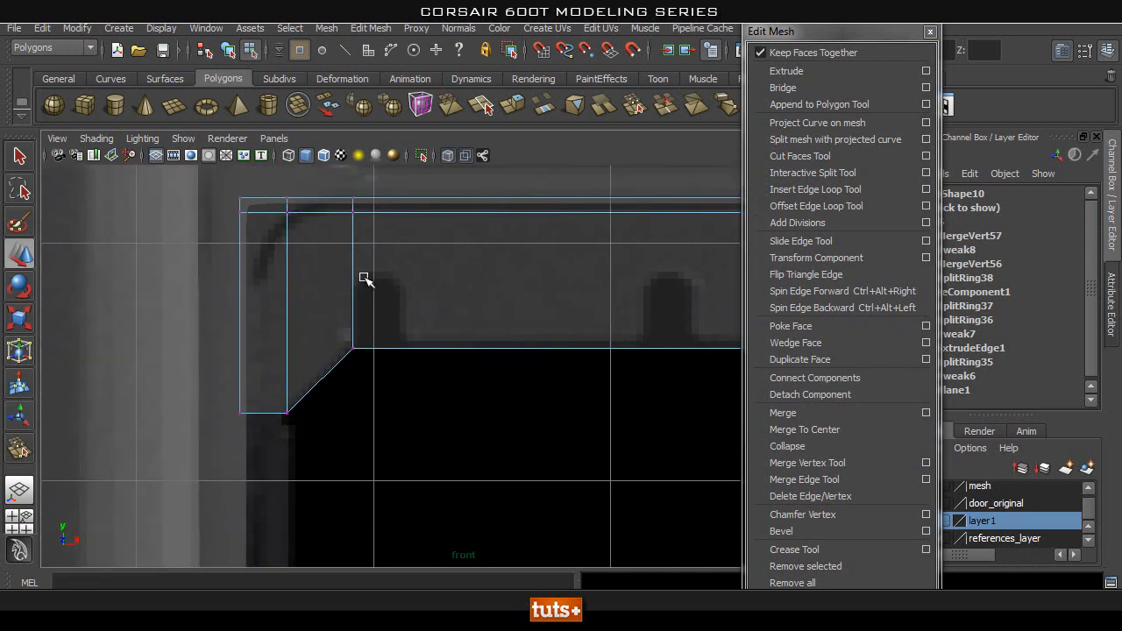
Insert an edge loop along the first slot's right side, straighten it vertically and align it with the reference.
middle_click_drag(430, 292, 389, 329, "alt")
left_click(816, 189)
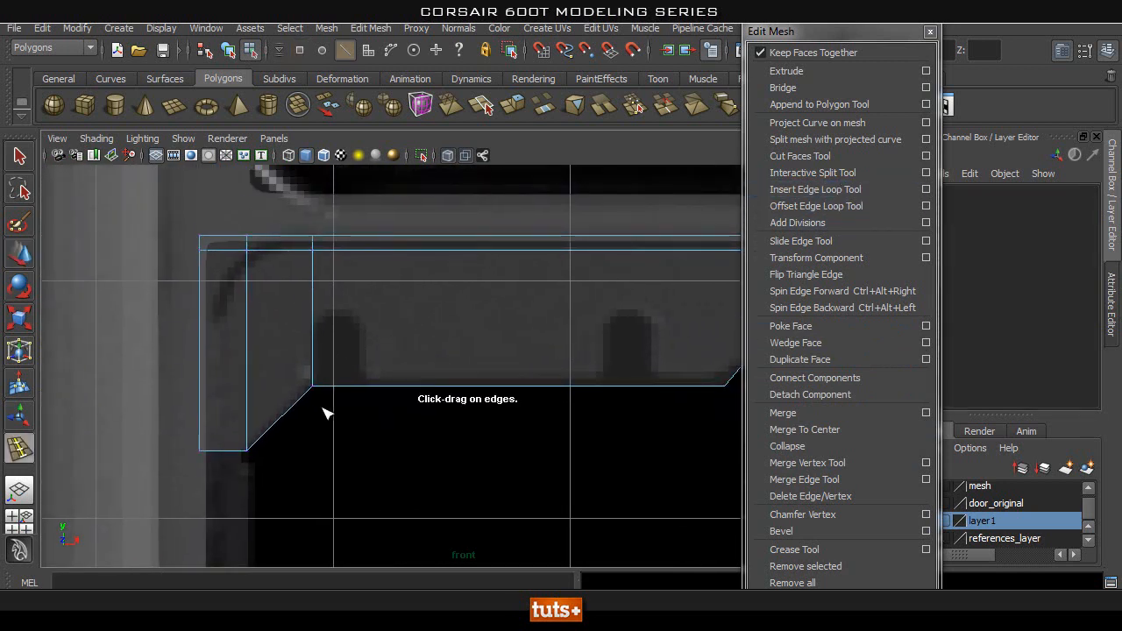
middle_click_drag(544, 335, 473, 333, "alt")
left_click_drag(295, 386, 295, 388)
left_click_drag(221, 309, 292, 320)
key("w")
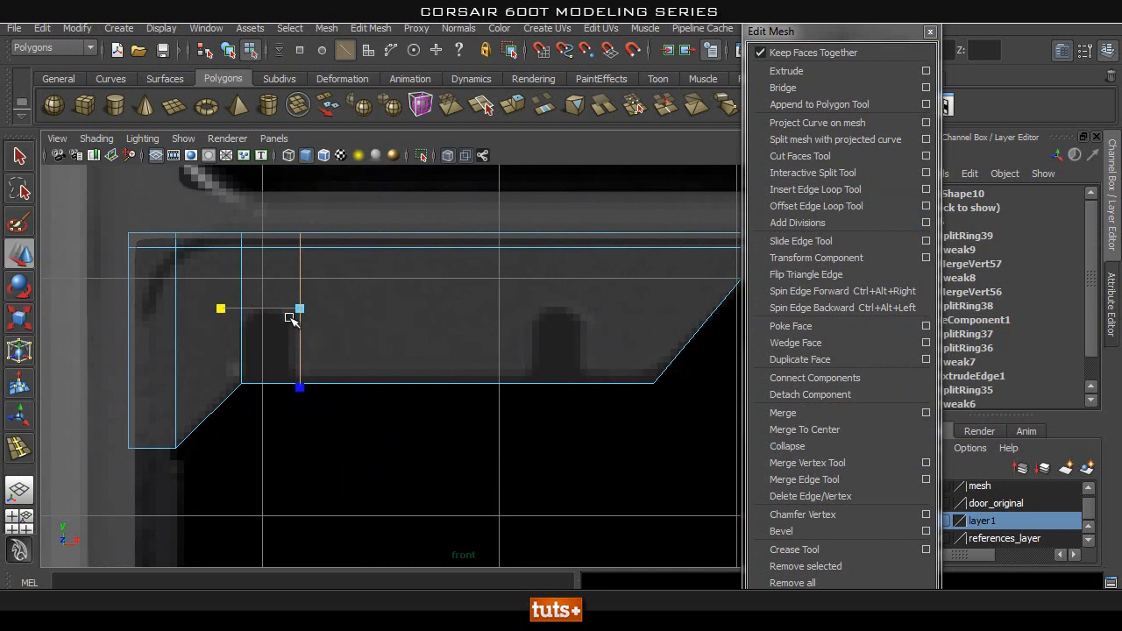
left_click_drag(358, 308, 349, 313)
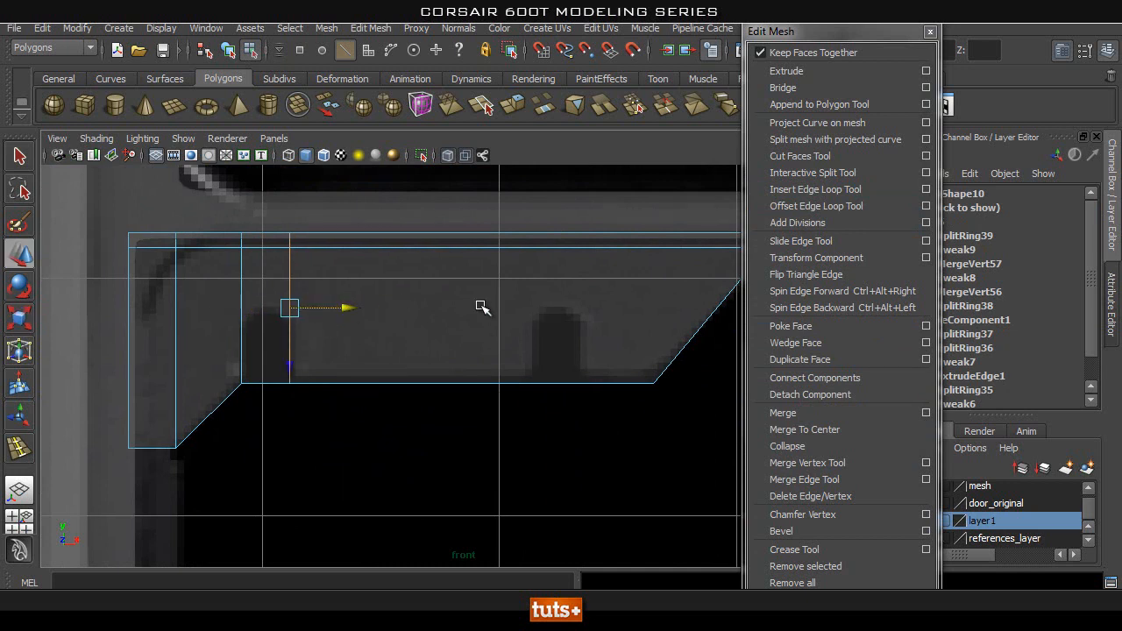
middle_click_drag(480, 306, 402, 311, "alt")
Insert edge loops along both sides of the second slot, straightening the right one vertically.
left_click(849, 190)
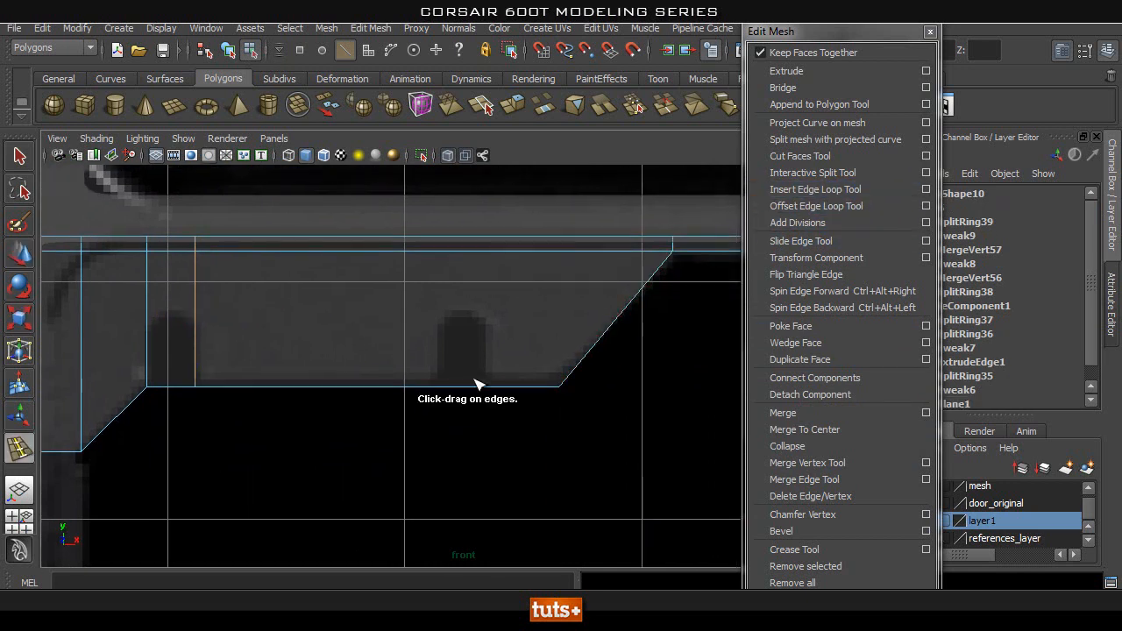
left_click_drag(493, 390, 497, 393)
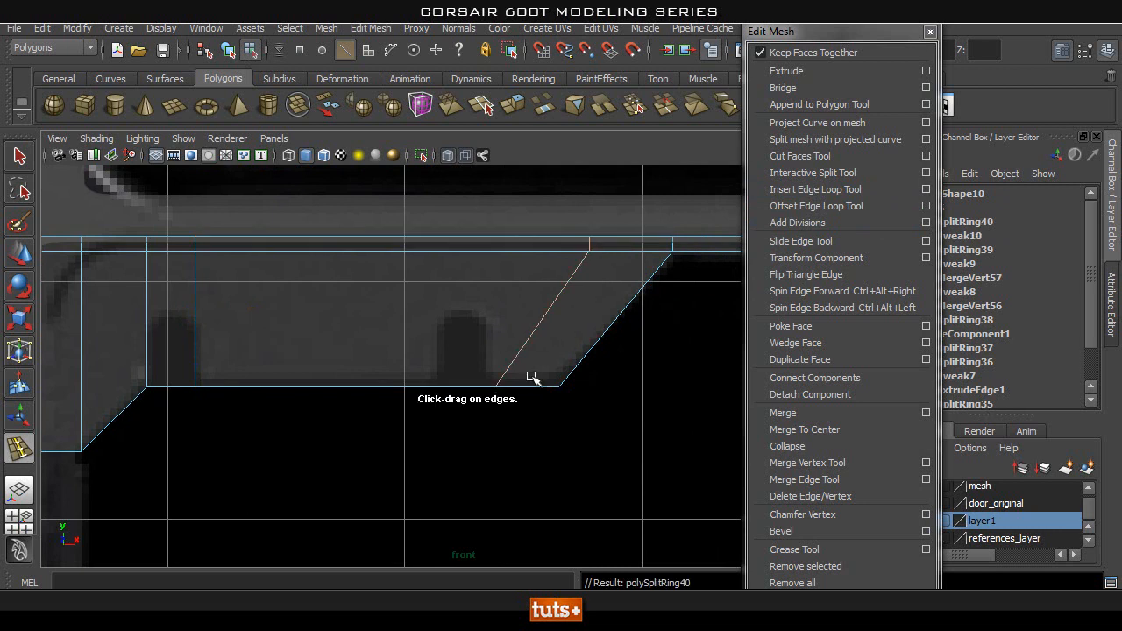
key("r")
left_click_drag(462, 316, 554, 325)
key("w")
left_click(785, 189)
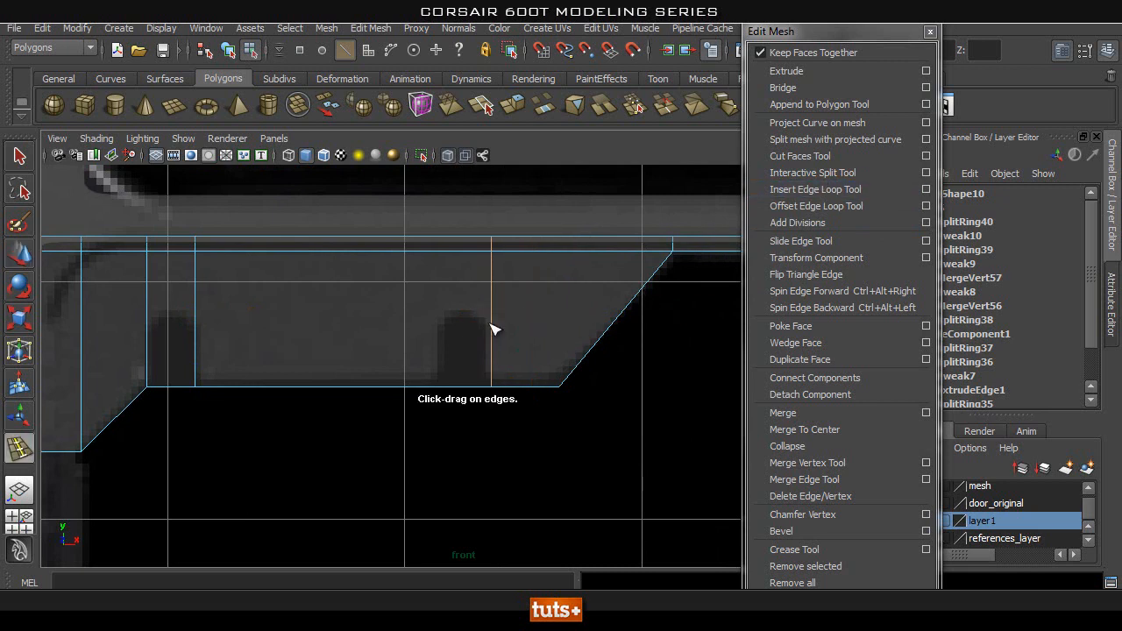
left_click_drag(438, 389, 437, 387)
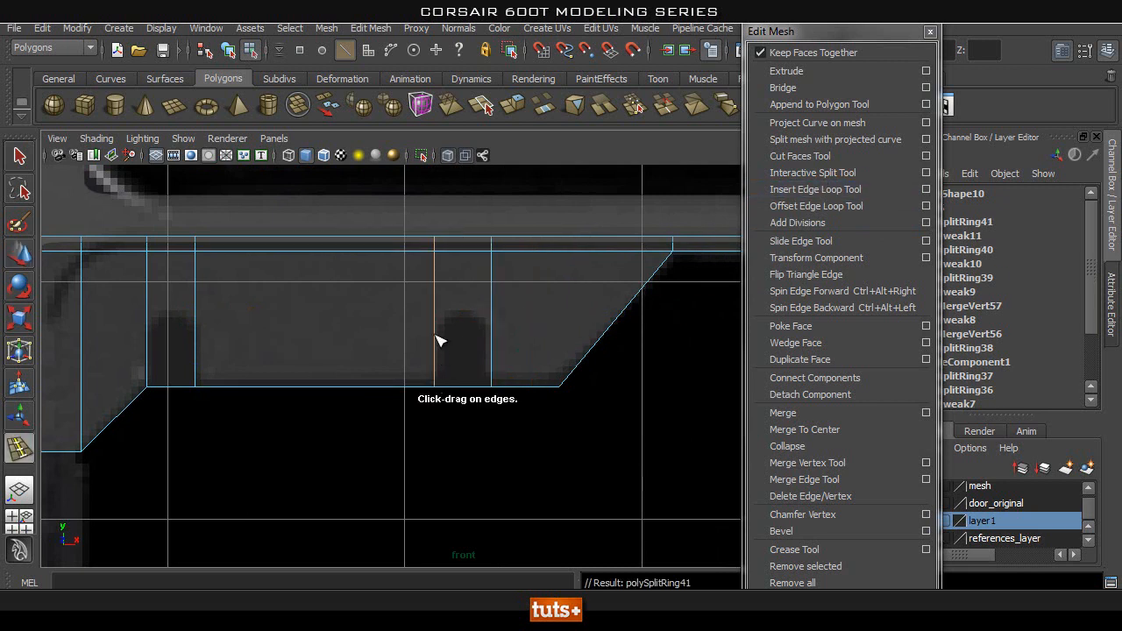
scroll(294, 364, "up", 2)
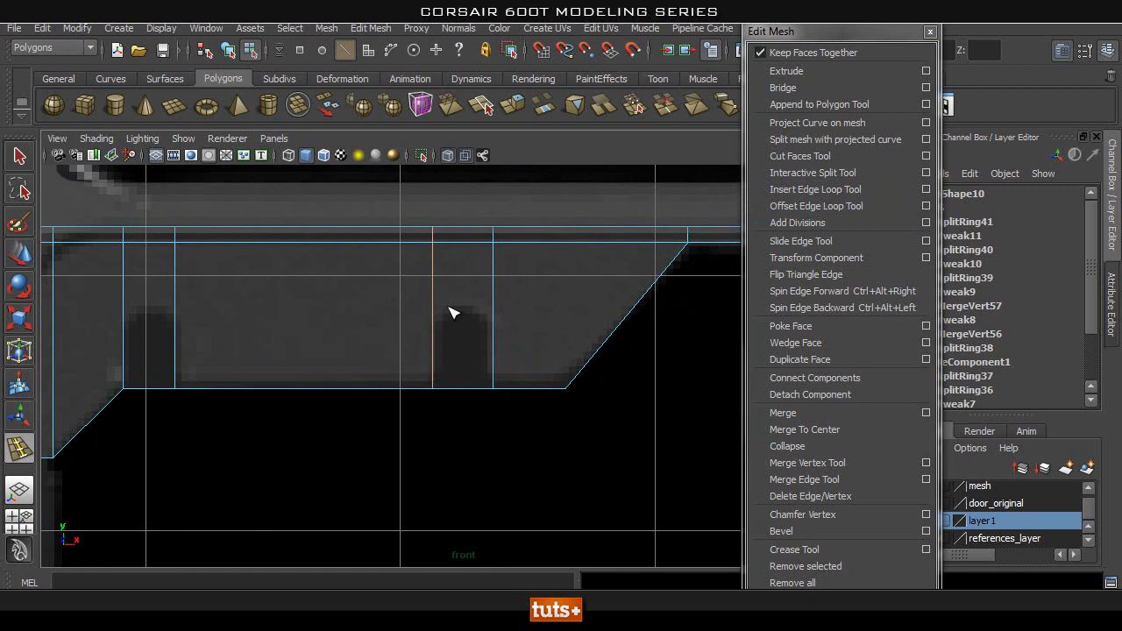
Insert a horizontal edge loop at the slot tops, flatten and raise it, and nudge its right-end vertex onto the slanted edge.
left_click_drag(438, 313, 428, 325)
key("r")
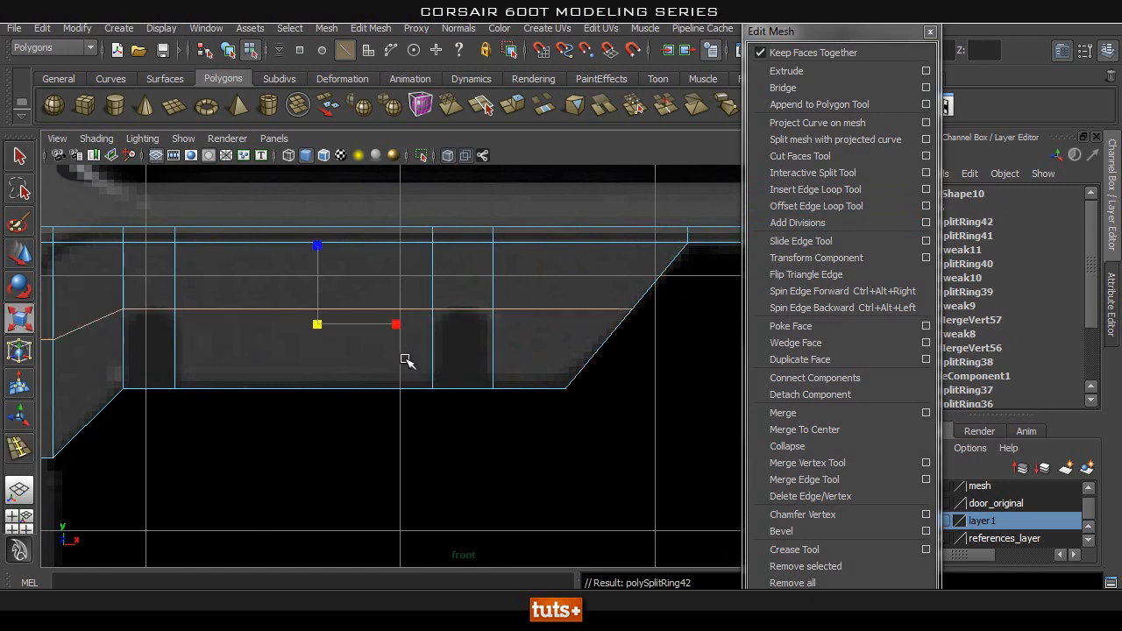
left_click_drag(318, 246, 314, 358)
key("w")
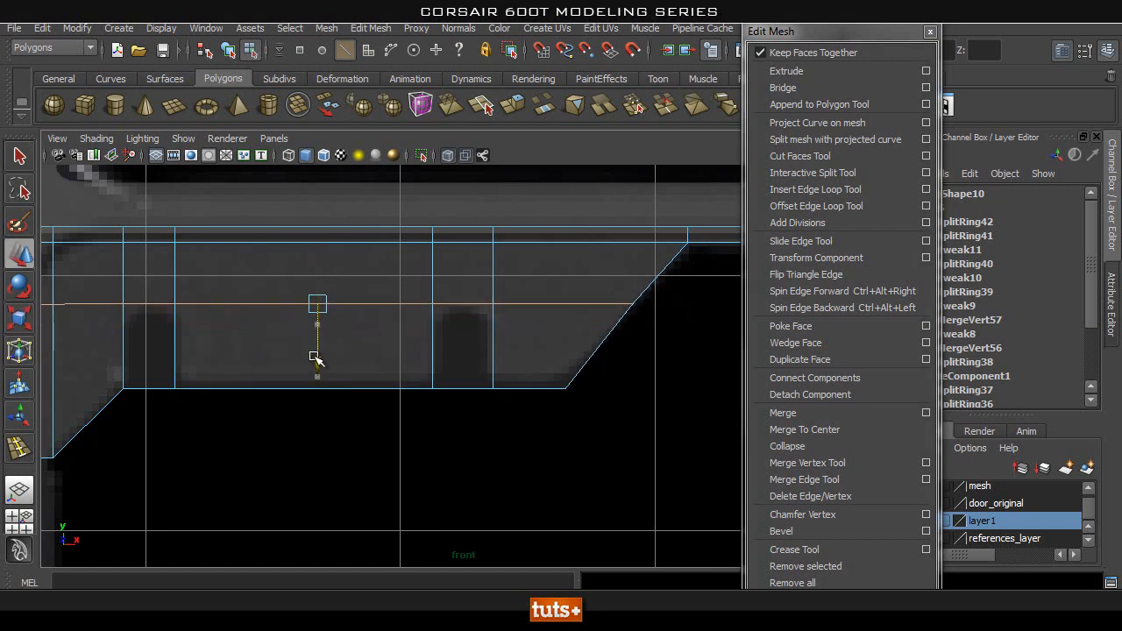
middle_click_drag(401, 320, 384, 298, "alt")
right_click_drag(597, 279, 518, 276)
left_click(617, 283)
left_click_drag(673, 281, 677, 282)
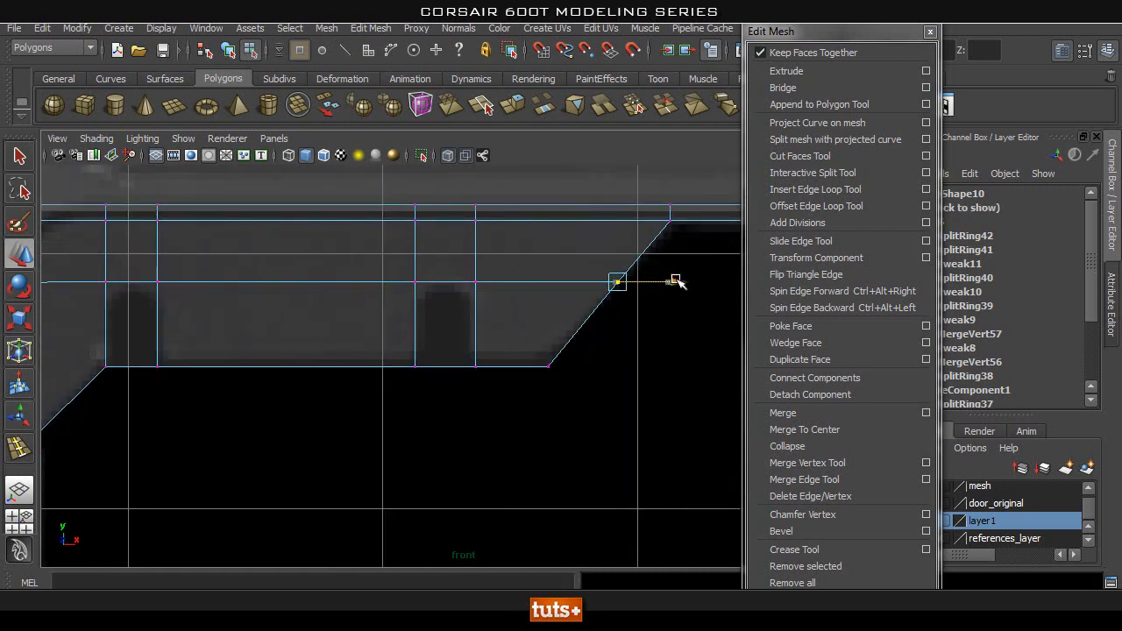
Delete the two faces that cover the slots.
middle_click_drag(324, 326, 382, 290, "alt")
right_click_drag(534, 289, 535, 326)
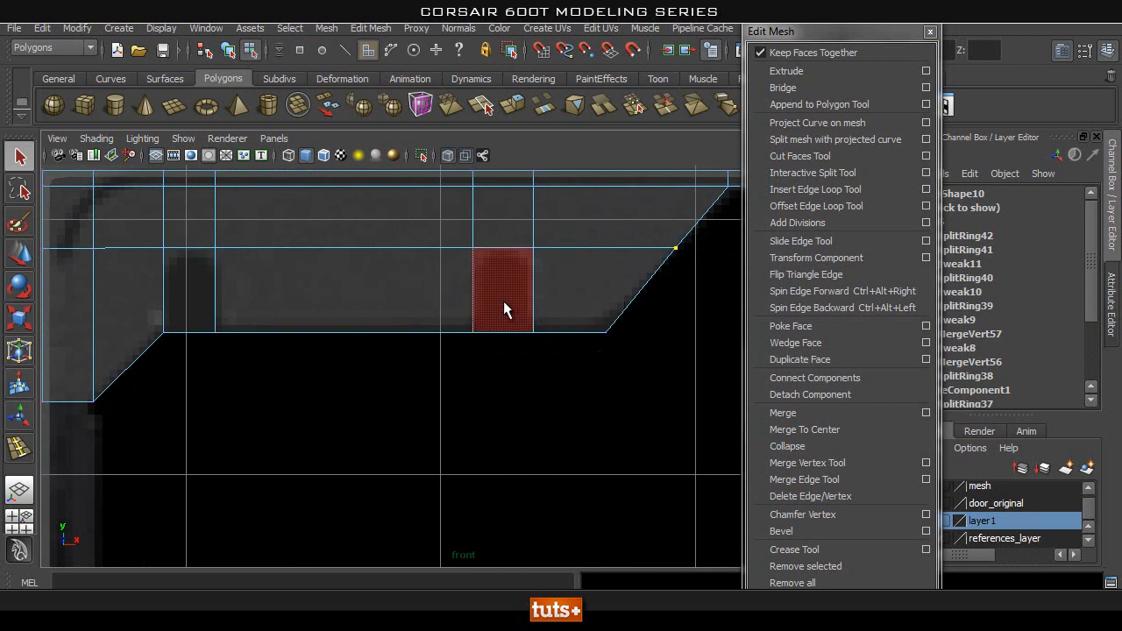
left_click(507, 302)
left_click_drag(193, 377, 198, 376, "shift")
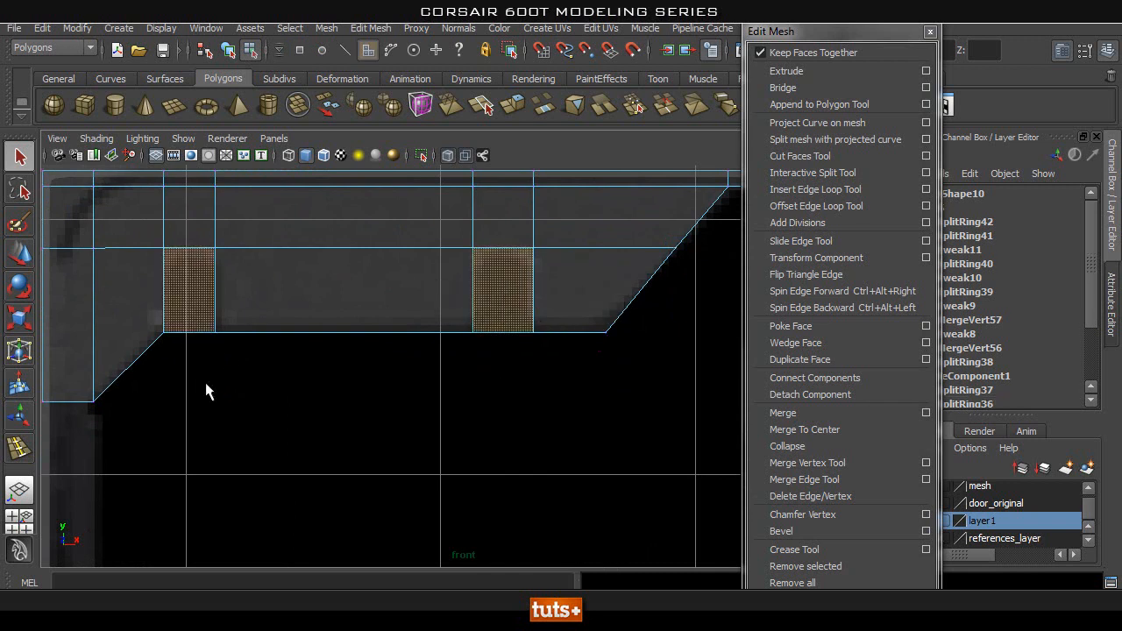
key("Delete")
Preview the smoothed bracket and compare its outline with the reference opening.
right_click_drag(369, 279, 451, 233)
left_click(510, 379)
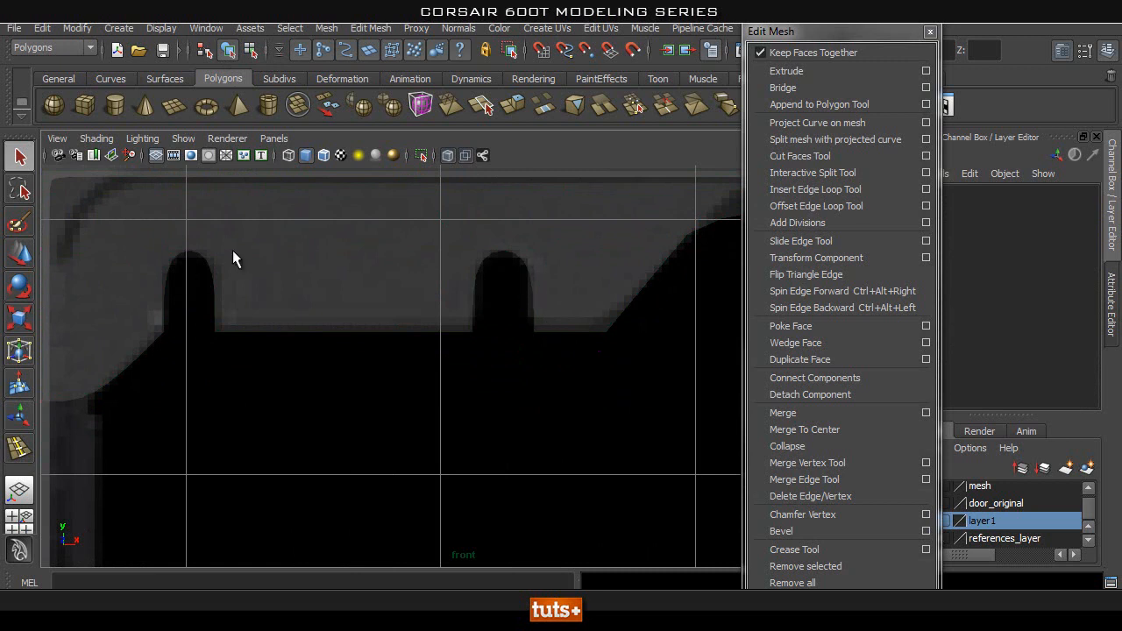
left_click(159, 338)
key("3")
key("1")
right_click_drag(511, 356, 177, 396, "alt")
middle_click_drag(591, 384, 450, 322, "alt")
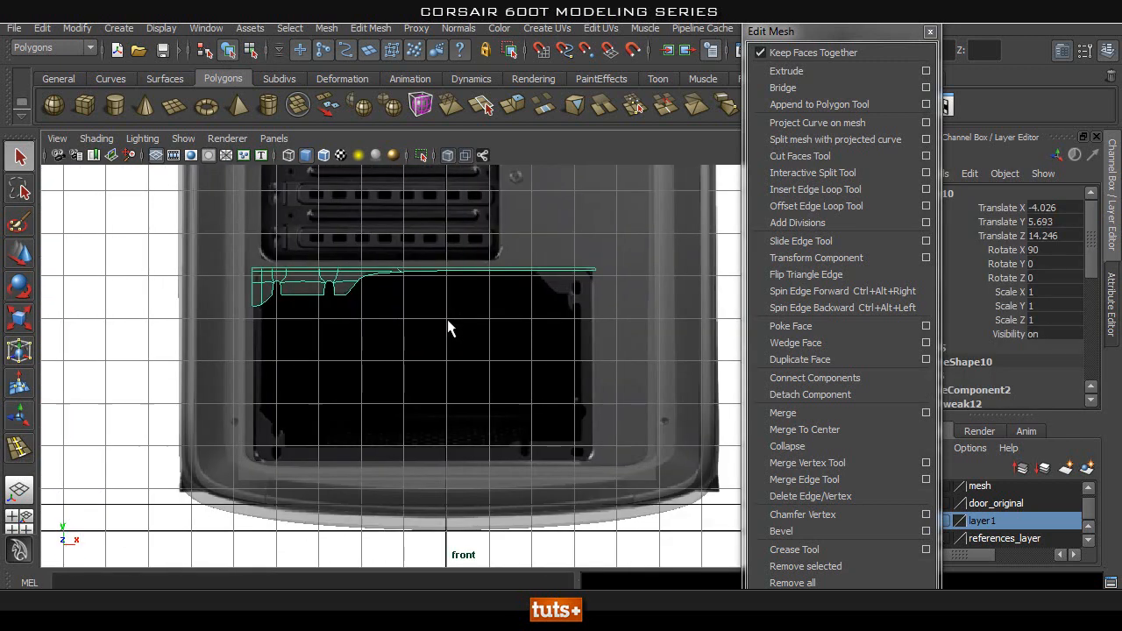
right_click_drag(156, 298, 224, 267, "alt")
middle_click_drag(224, 267, 431, 355, "alt")
key("1")
right_click_drag(318, 353, 531, 339, "alt")
Raise the vertices along the bracket's lower edge slightly to match the reference.
right_click_drag(317, 289, 501, 291)
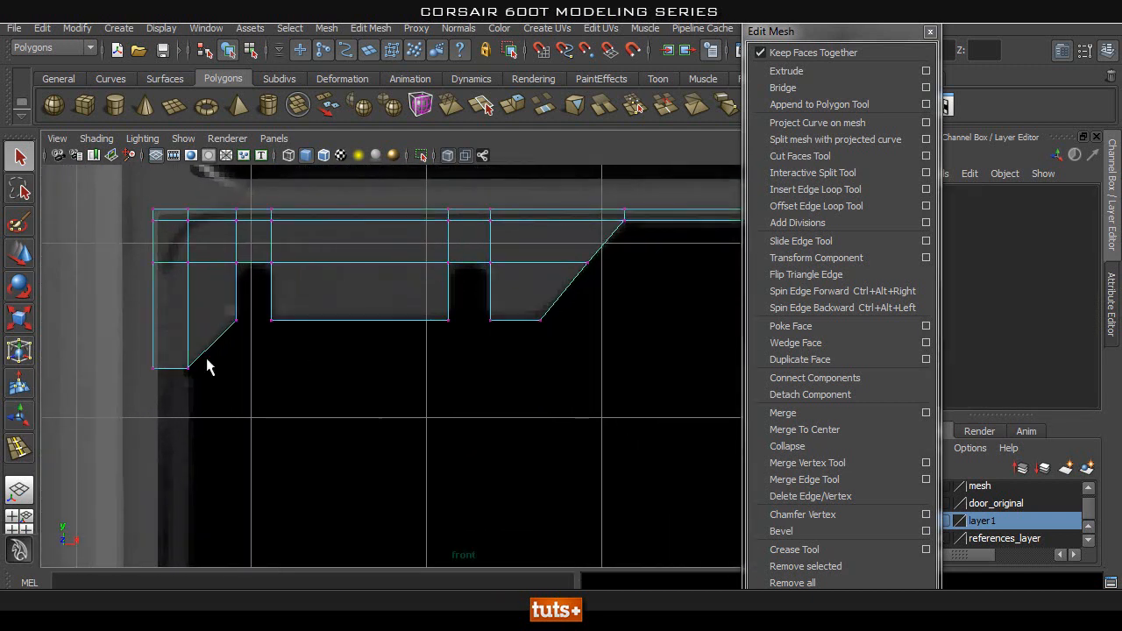
left_click_drag(301, 355, 153, 345)
key("w")
middle_click_drag(389, 378, 388, 374)
right_click_drag(302, 337, 480, 332, "alt")
middle_click_drag(480, 332, 410, 345, "alt")
Compare the smoothed and unsmoothed bracket shapes around the two slots.
key("q")
right_click_drag(485, 265, 537, 228)
left_click(487, 277)
key("3")
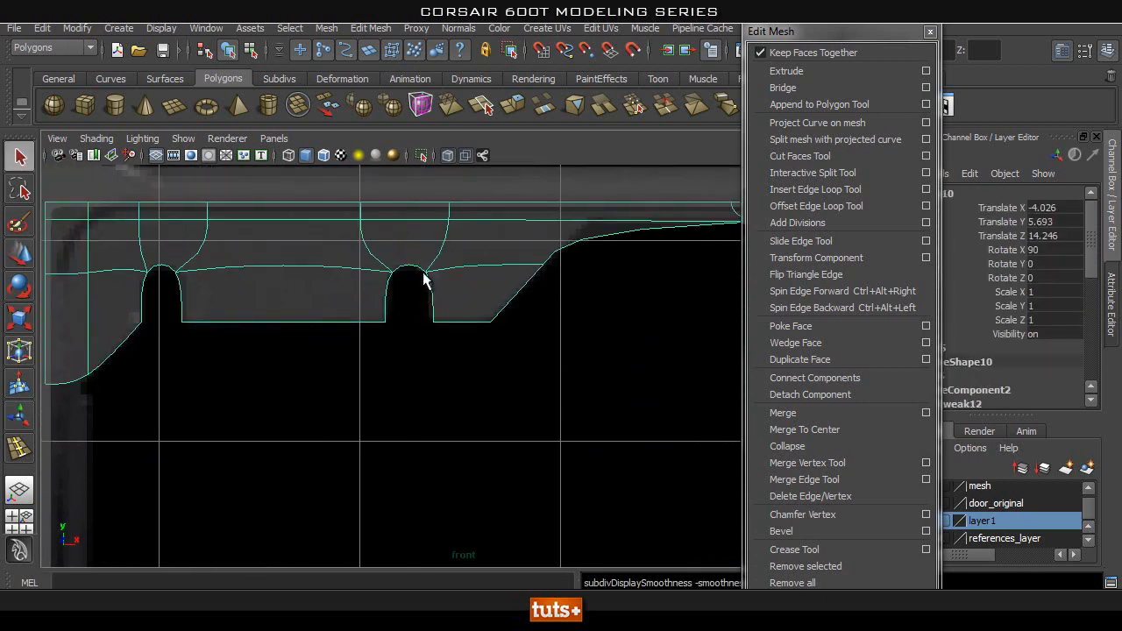
key("1")
key("3")
key("1")
Insert a vertical edge loop midway between the two slots and preview the smoothed bracket.
middle_click_drag(308, 256, 394, 276, "alt")
left_click(815, 190)
left_click_drag(384, 286, 364, 290)
key("q")
right_click_drag(385, 280, 465, 245)
left_click(455, 260)
key("3")
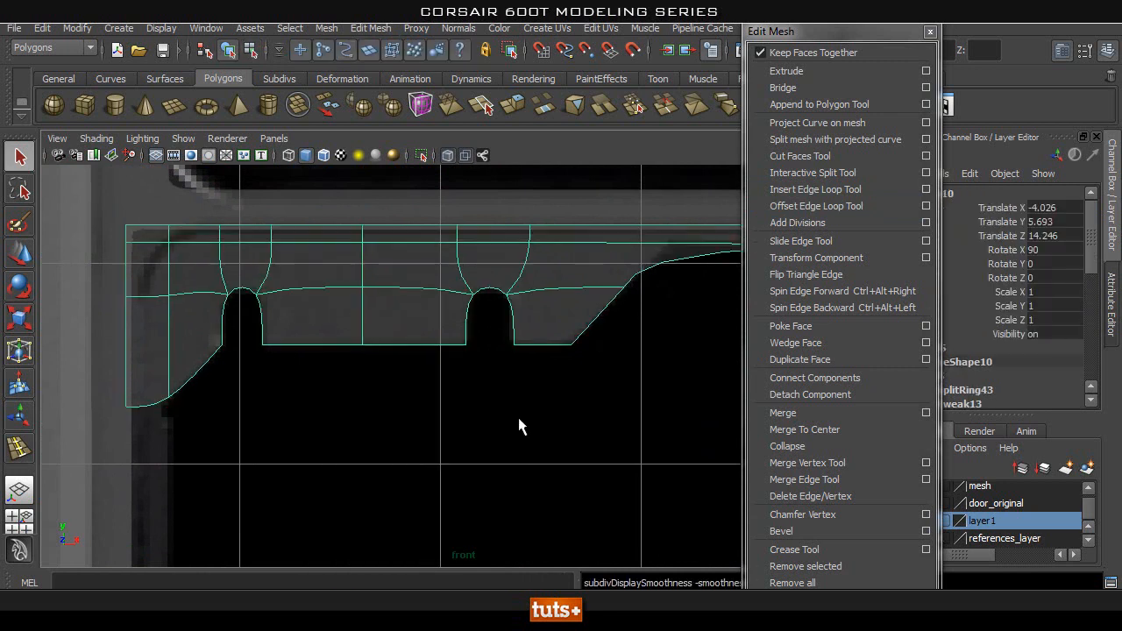
Insert vertical edge loops on both sides of the corner where the slanted edge meets the thin upper strip, and preview the smoothed bracket.
left_click(519, 419)
right_click_drag(578, 386, 435, 383, "alt")
middle_click_drag(436, 383, 436, 350, "alt")
right_click_drag(436, 350, 491, 333, "alt")
middle_click_drag(491, 333, 307, 339, "alt")
left_click(278, 296)
key("1")
right_click_drag(280, 316, 355, 215, "alt")
middle_click_drag(355, 215, 395, 270, "alt")
right_click_drag(394, 270, 371, 321, "alt")
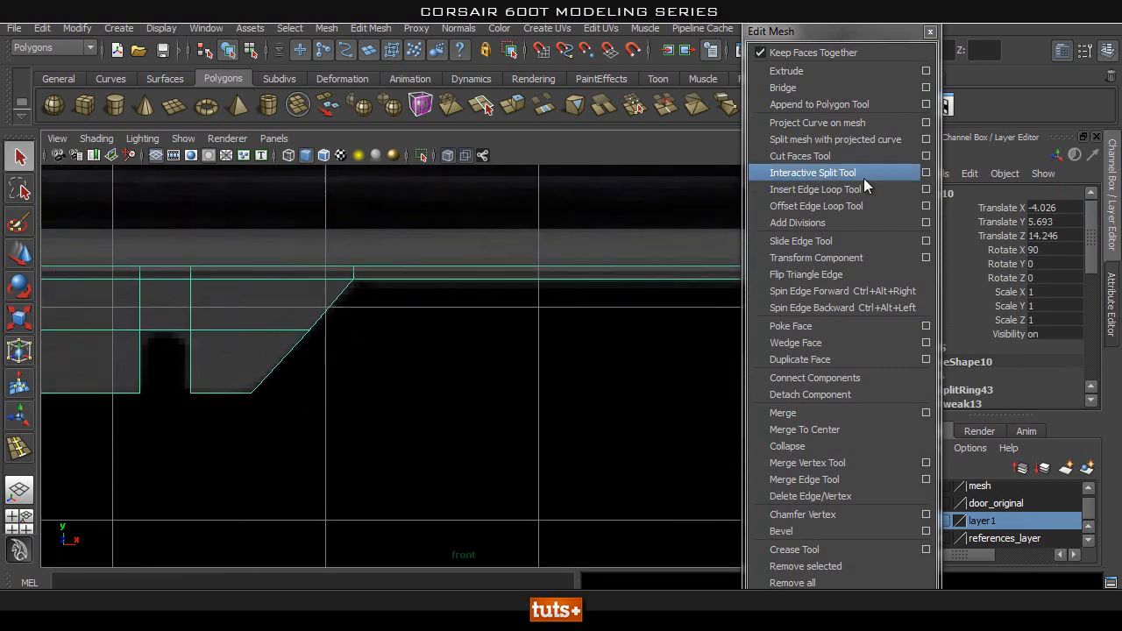
left_click(840, 189)
left_click(358, 279)
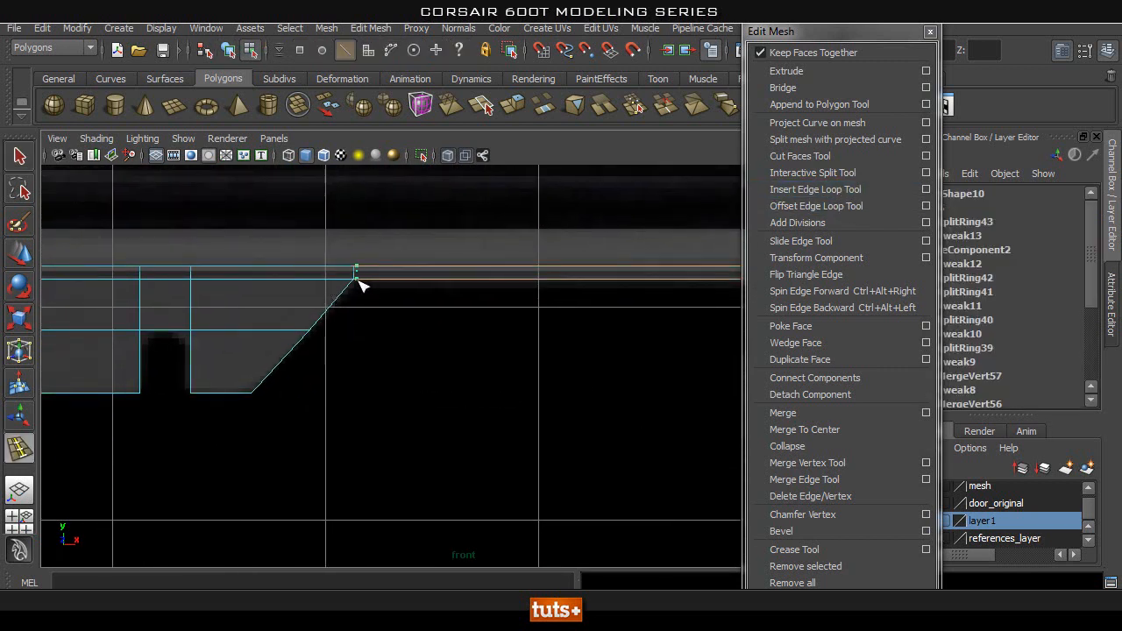
left_click(364, 280)
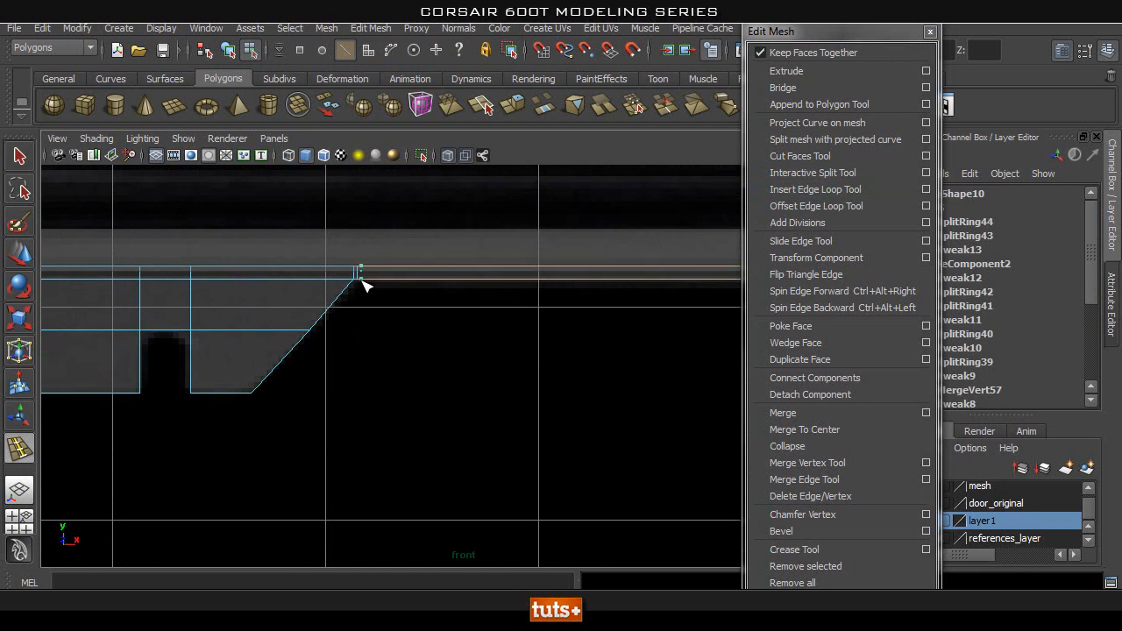
left_click(366, 283)
scroll(414, 292, "up", 1)
left_click_drag(321, 265, 324, 265)
key("q")
right_click_drag(252, 272, 288, 259)
left_click(287, 260)
key("3")
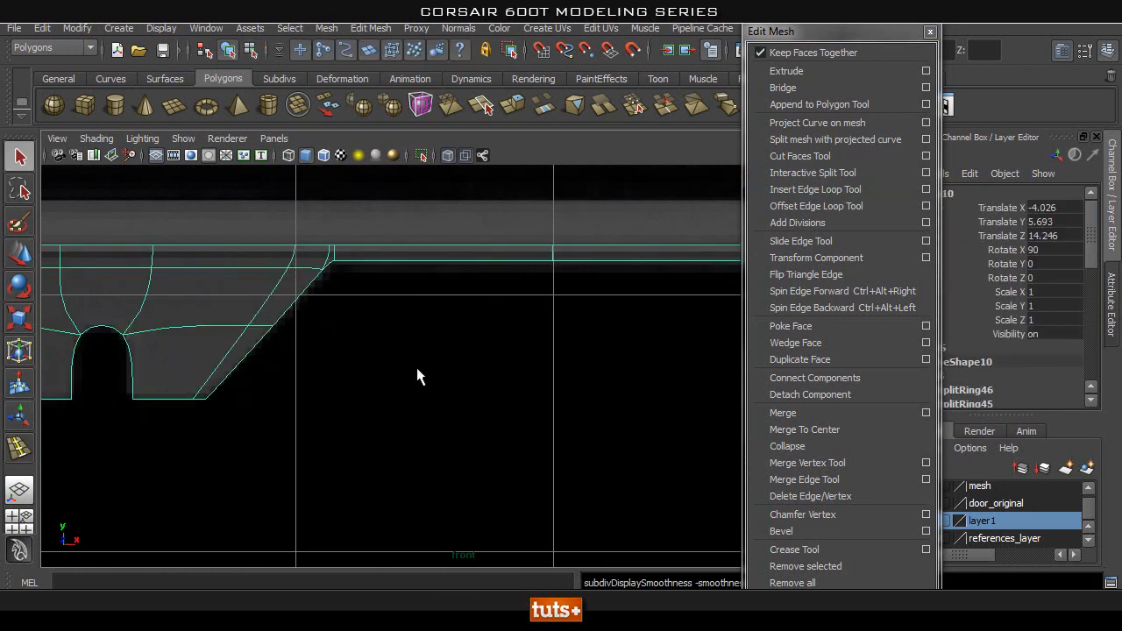
Compare the smoothed and unsmoothed bracket shapes along the slanted edge against the reference.
left_click(336, 368)
scroll(346, 321, "down", 1)
scroll(468, 320, "down", 1)
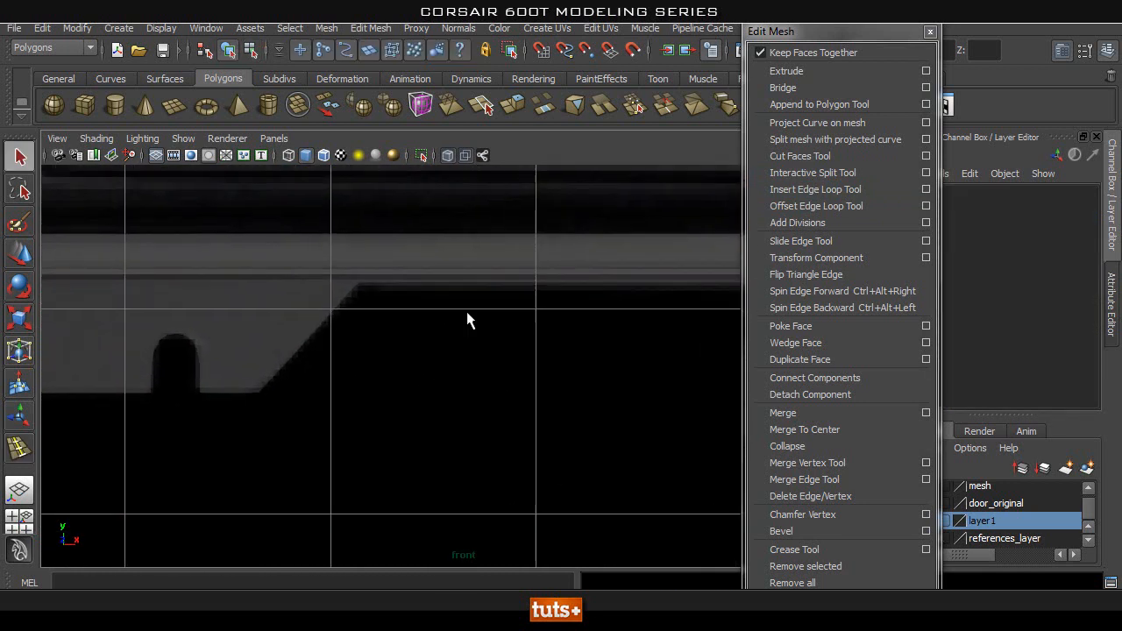
left_click(319, 322)
key("1")
key("3")
key("1")
middle_click_drag(323, 325, 372, 356, "alt")
right_click_drag(465, 337, 747, 319, "alt")
middle_click_drag(369, 326, 511, 321, "alt")
key("1")
key("3")
key("1")
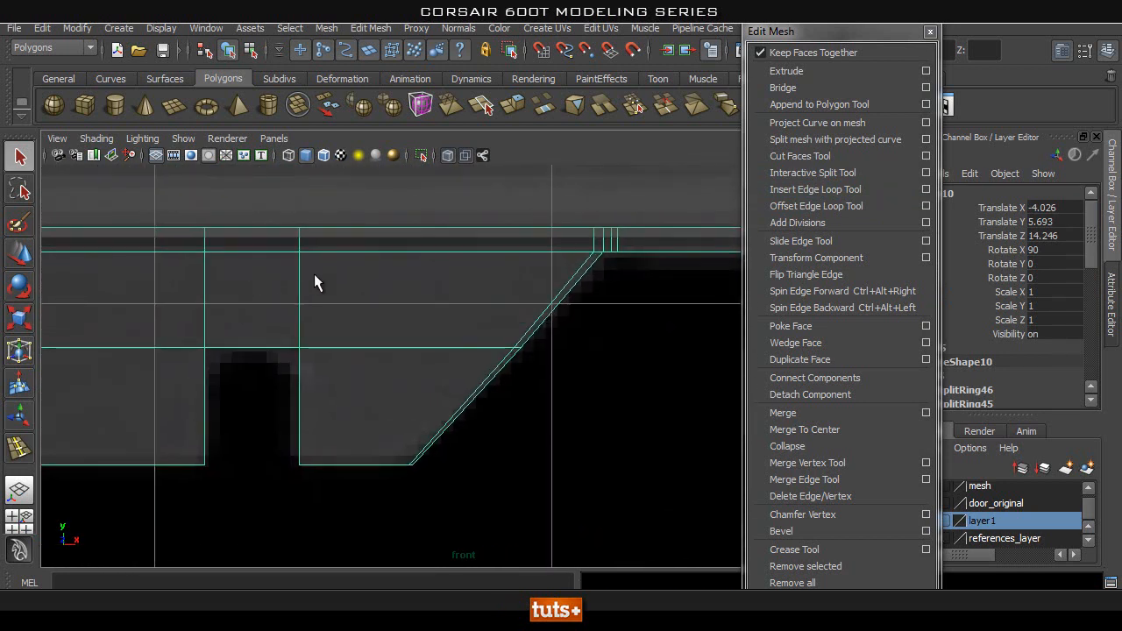
Insert a horizontal edge loop just below the bracket's upper strip and preview the smoothed bracket.
middle_click_drag(442, 284, 454, 290, "alt")
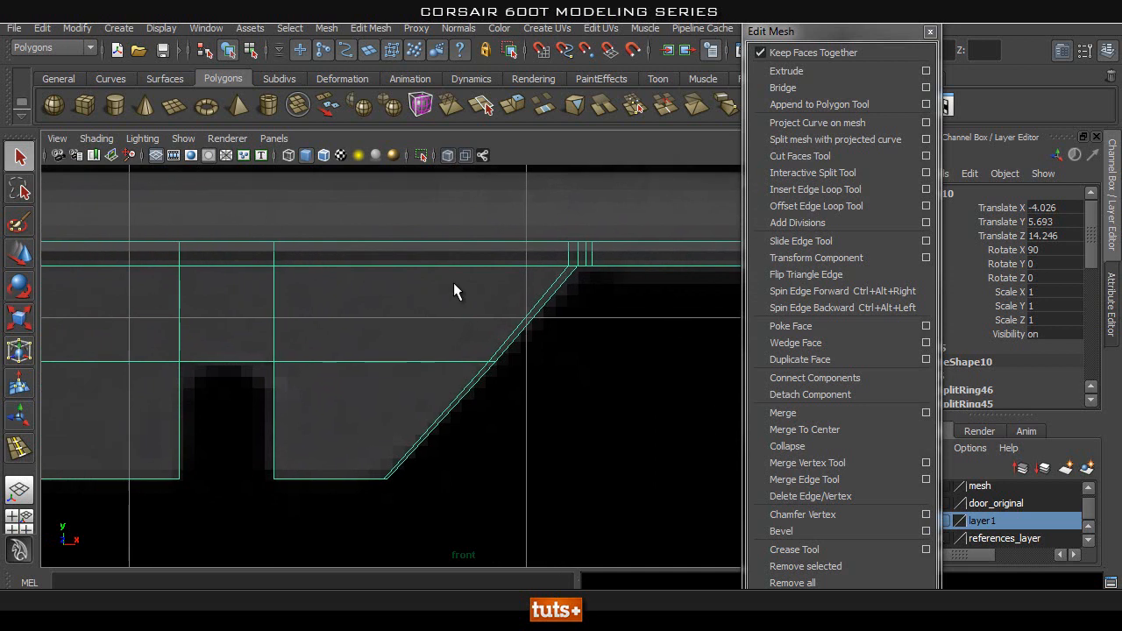
left_click(815, 173)
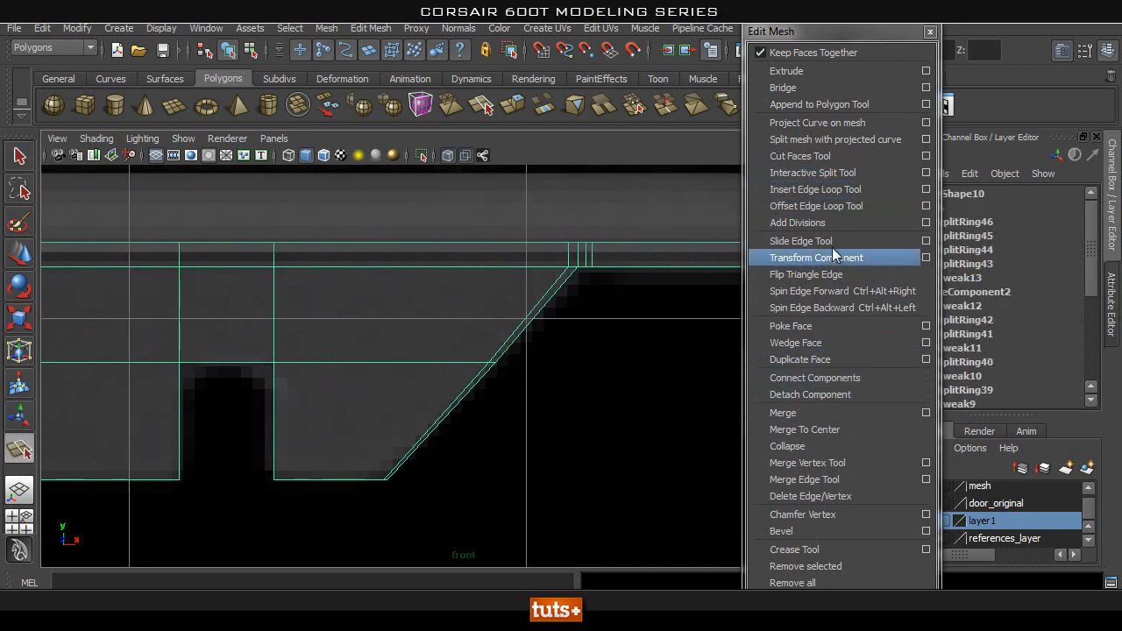
left_click(816, 189)
left_click(274, 282)
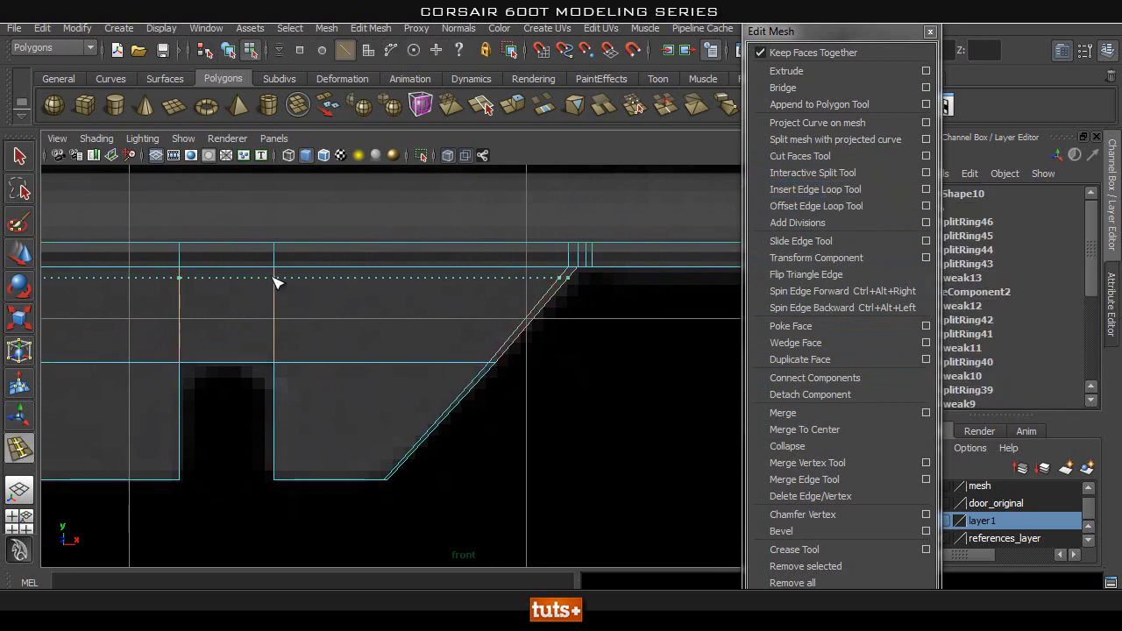
left_click_drag(275, 275, 274, 275)
key("q")
right_click_drag(380, 310, 473, 282)
left_click(473, 282)
key("3")
Show wireframe on shaded and insert a vertical edge loop where the slanted edge begins near the opening's upper right corner.
left_click(592, 421)
right_click_drag(592, 421, 493, 402, "alt")
middle_click_drag(538, 418, 439, 342, "alt")
right_click_drag(482, 342, 394, 338, "alt")
middle_click_drag(649, 347, 588, 339, "alt")
right_click_drag(614, 339, 732, 337, "alt")
middle_click_drag(619, 316, 439, 338, "alt")
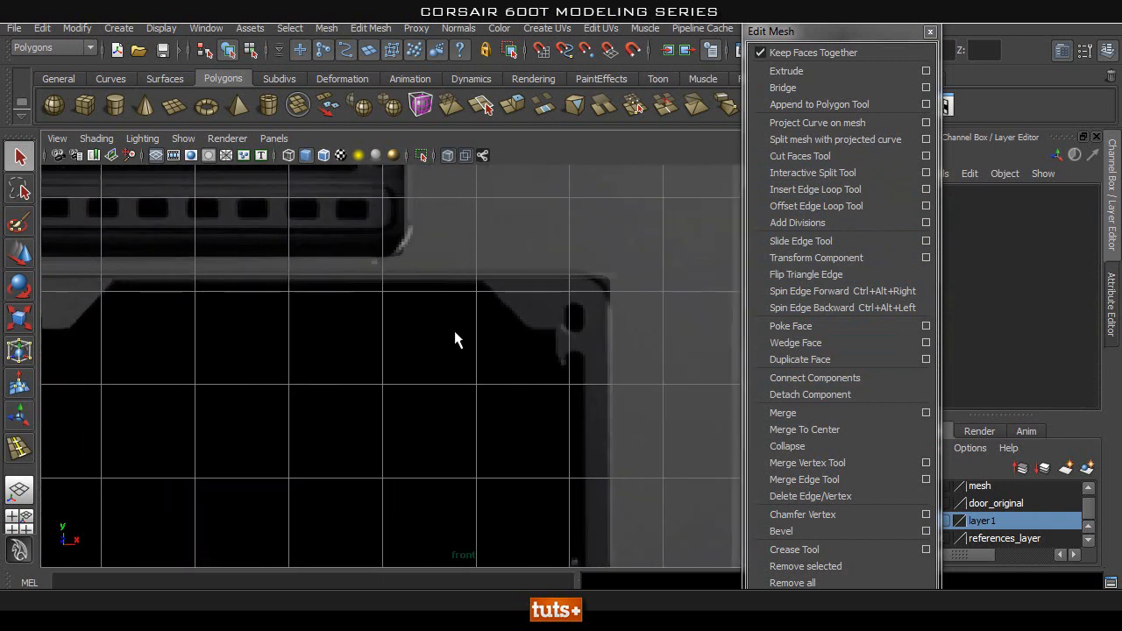
left_click(64, 308)
right_click_drag(601, 328, 680, 324, "alt")
middle_click_drag(586, 294, 381, 341, "alt")
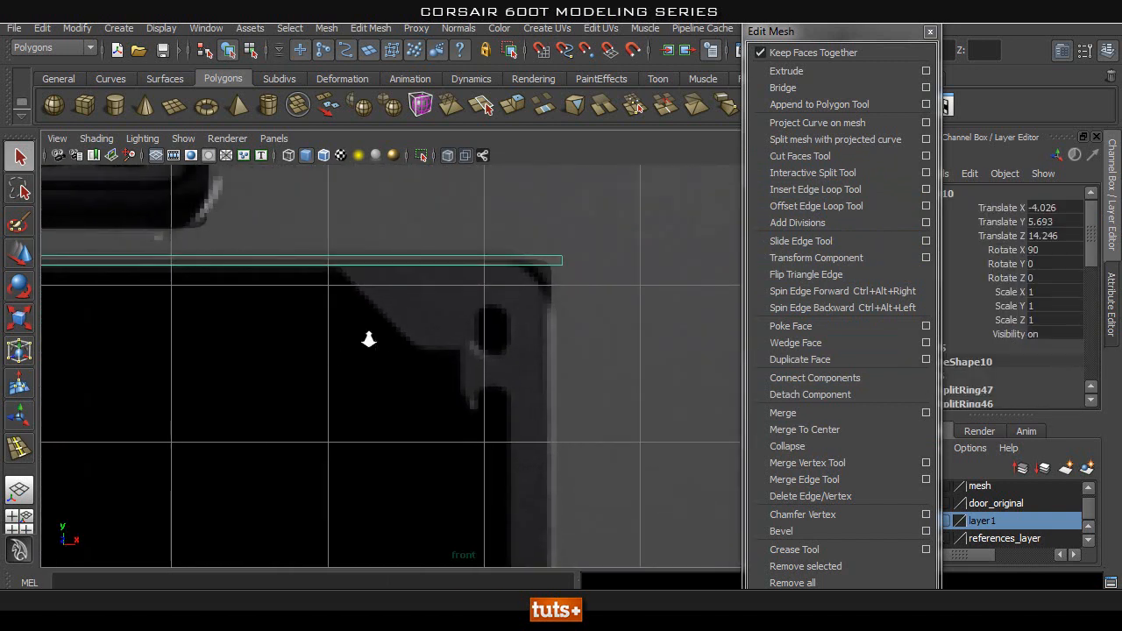
right_click_drag(321, 344, 331, 342, "alt")
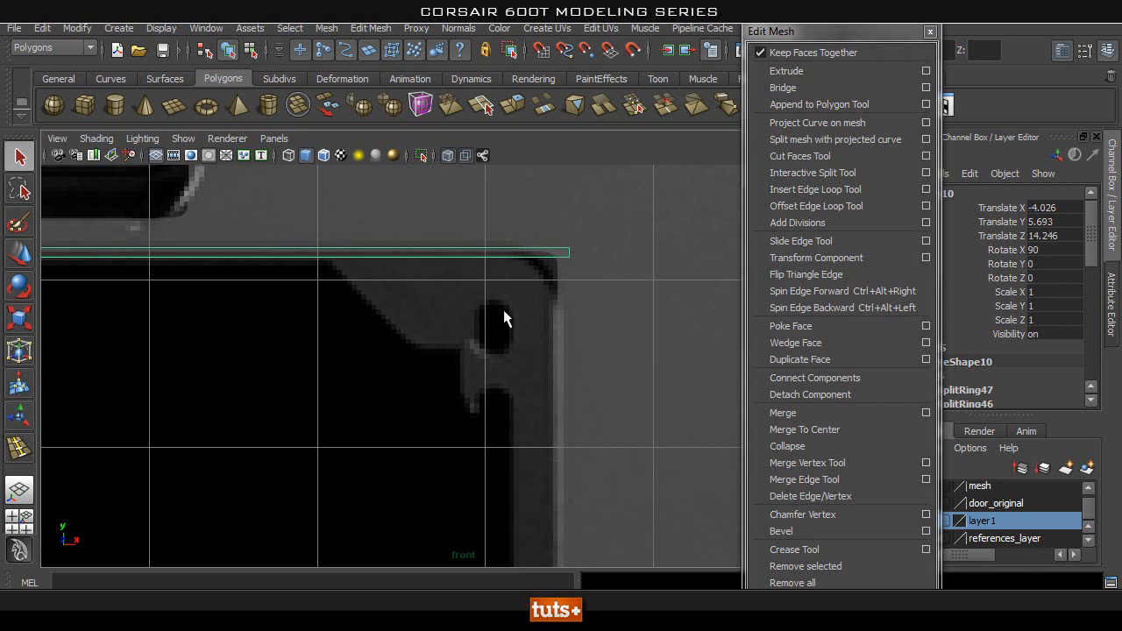
left_click(839, 189)
left_click(325, 156)
right_click_drag(258, 280, 297, 259, "alt")
left_click(305, 243)
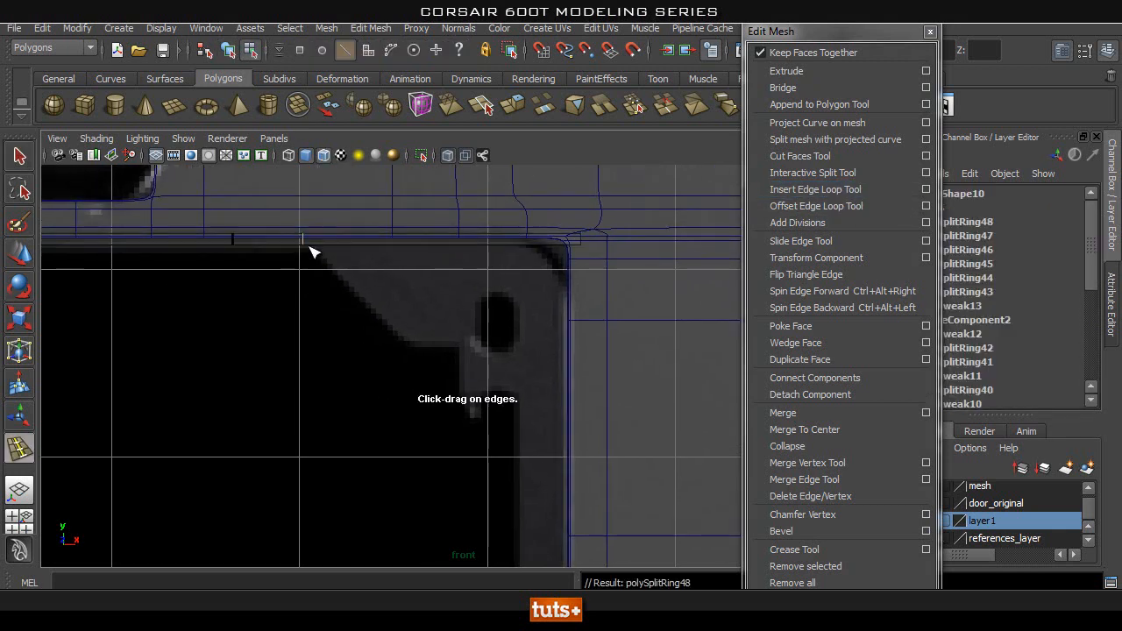
Return the bracket to unsmoothed display and shift the new edge loop slightly right to the start of the slant.
key("1")
key("q")
key("w")
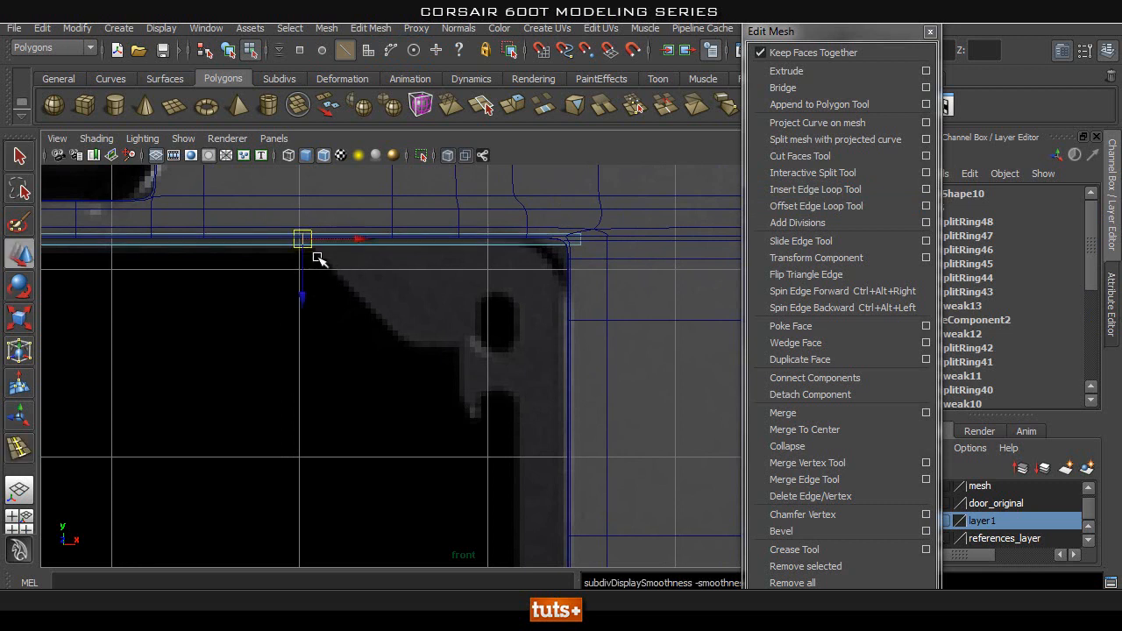
left_click_drag(359, 239, 361, 238)
Extrude the strip's lower edge at the right corner down to the base of the slanted section in the reference.
key("q")
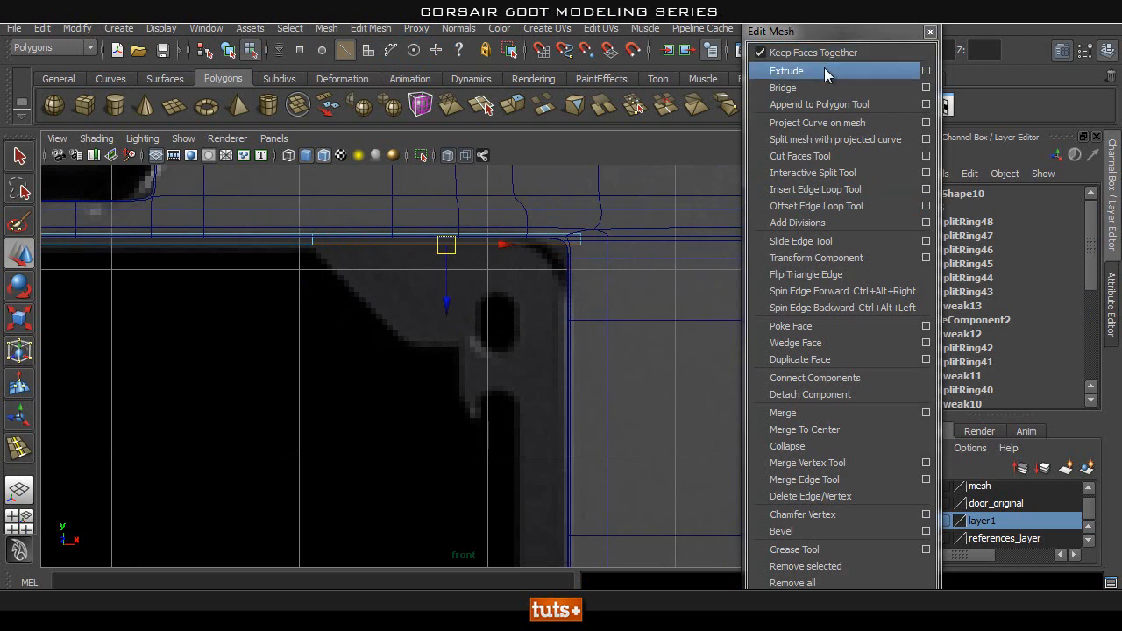
left_click(786, 71)
key("w")
left_click_drag(447, 307, 444, 408)
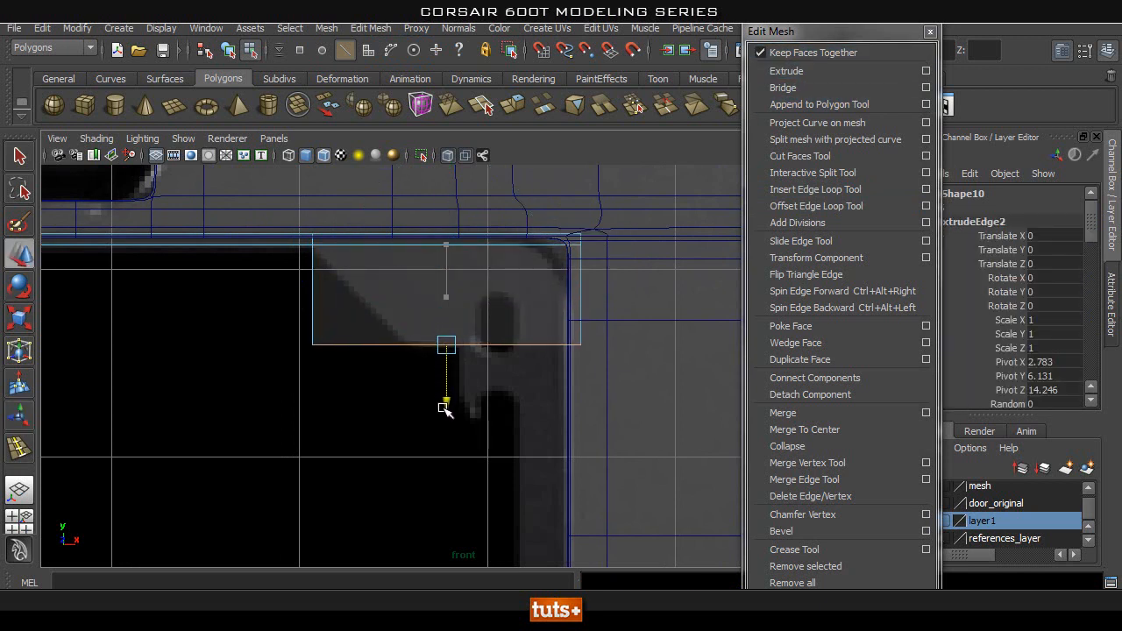
Move the extruded section's lower left vertex right to form the slanted edge shown in the reference.
right_click_drag(342, 304, 260, 308)
left_click_drag(259, 314, 470, 345)
right_click_drag(476, 349, 546, 370, "alt")
middle_click_drag(546, 371, 494, 337, "alt")
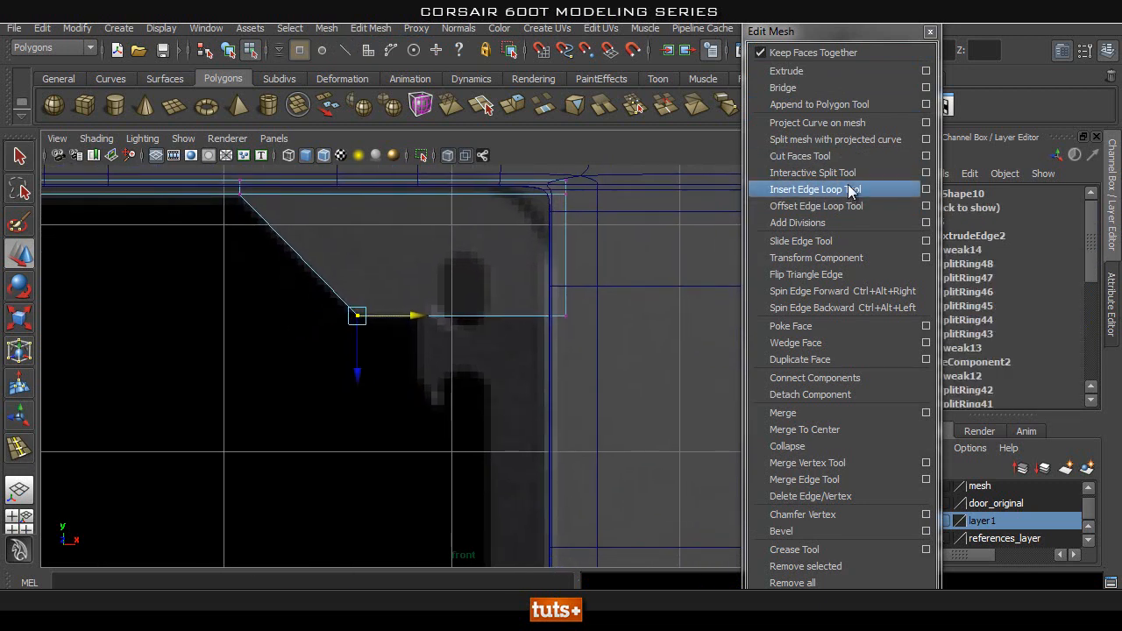
Insert an edge loop through the right corner section, ending at the step beside the oval hole.
left_click(849, 189)
left_click_drag(419, 321, 426, 321)
key("q")
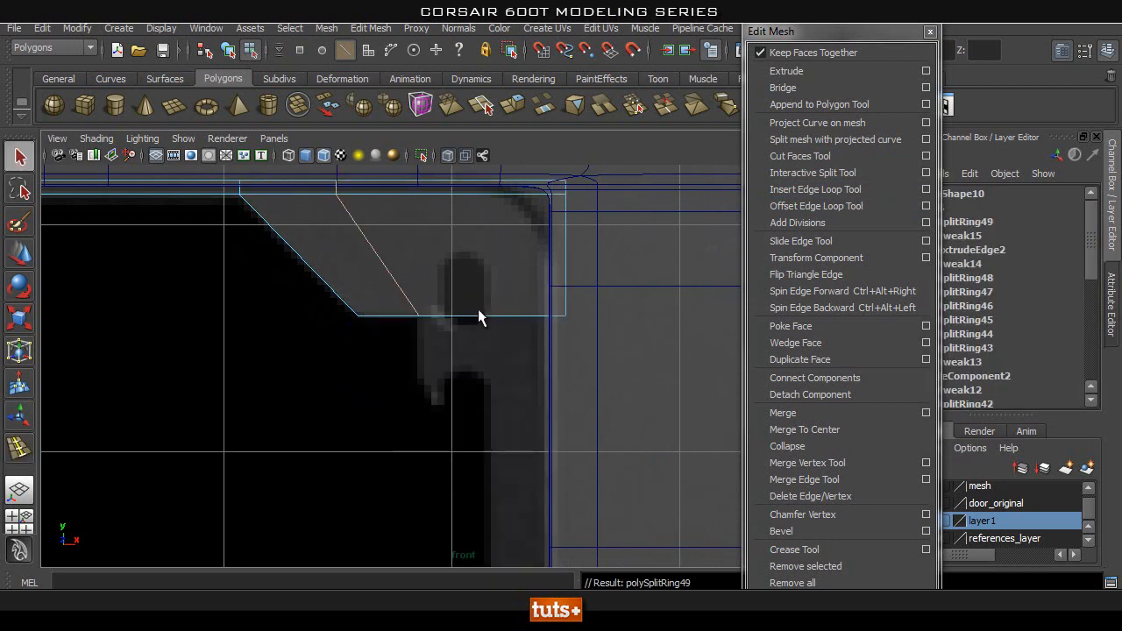
Extrude the lower edge beneath the oval hole down past the top of the second slot.
left_click(478, 317)
left_click(789, 71)
left_click_drag(481, 377, 500, 465)
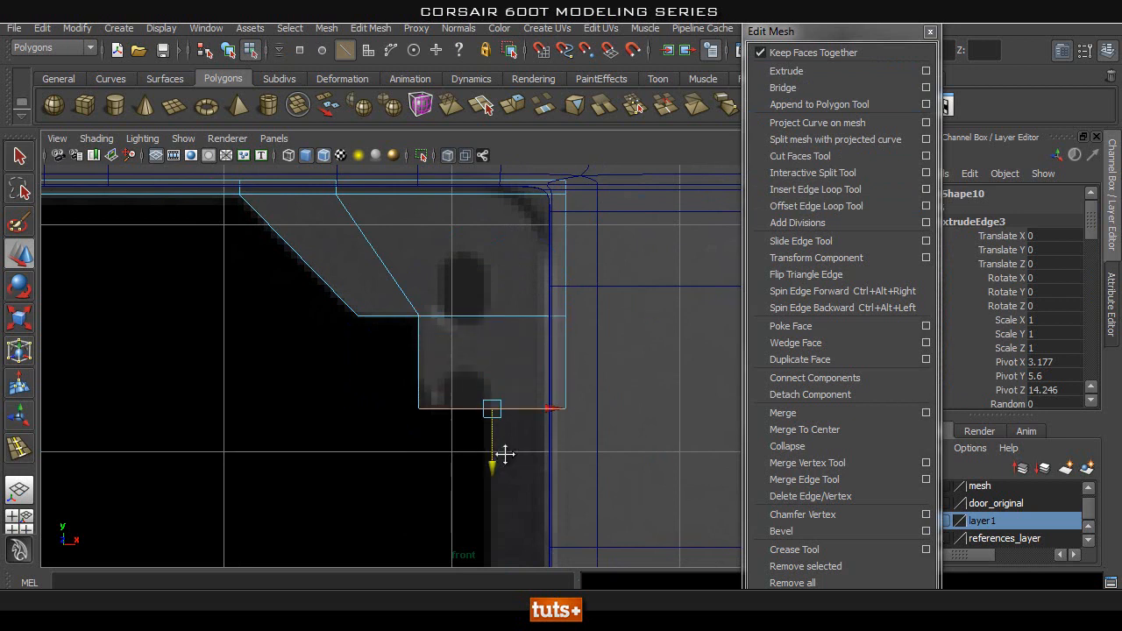
Insert a vertical edge loop through the extruded section, straighten it, and align it with the side strip's inner edge.
middle_click_drag(508, 467, 498, 412, "alt")
left_click(859, 189)
left_click_drag(502, 355, 460, 354)
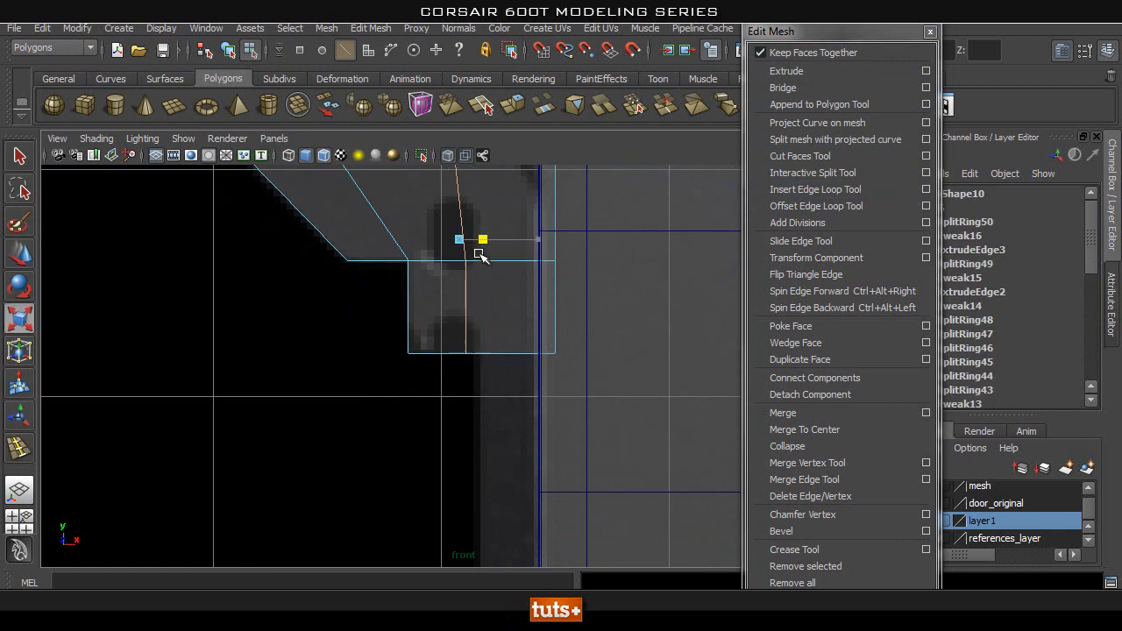
key("w")
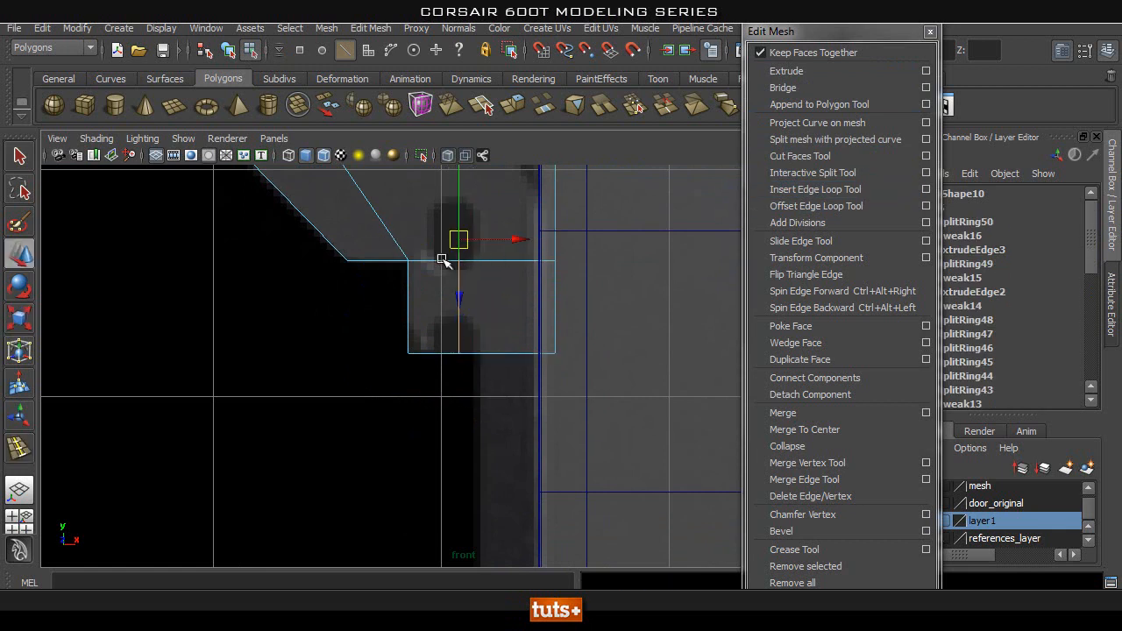
left_click_drag(518, 242, 531, 279)
Extrude the side strip's lower edge down to the bottom of the opening.
right_click(523, 343)
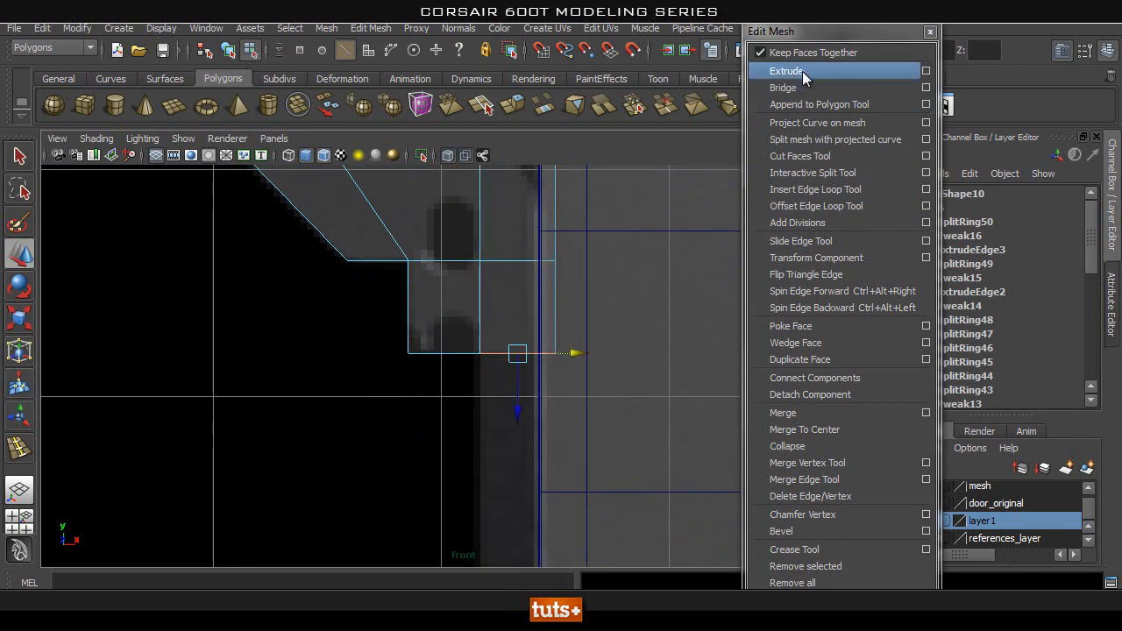
left_click(787, 70)
scroll(377, 289, "down", 5)
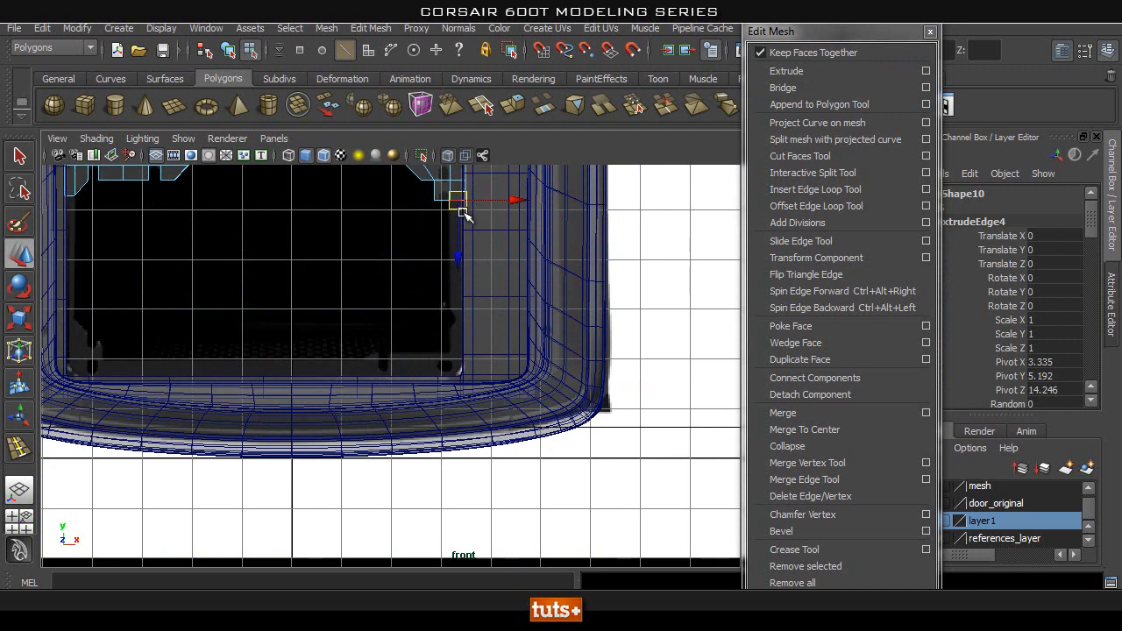
left_click_drag(462, 255, 469, 436)
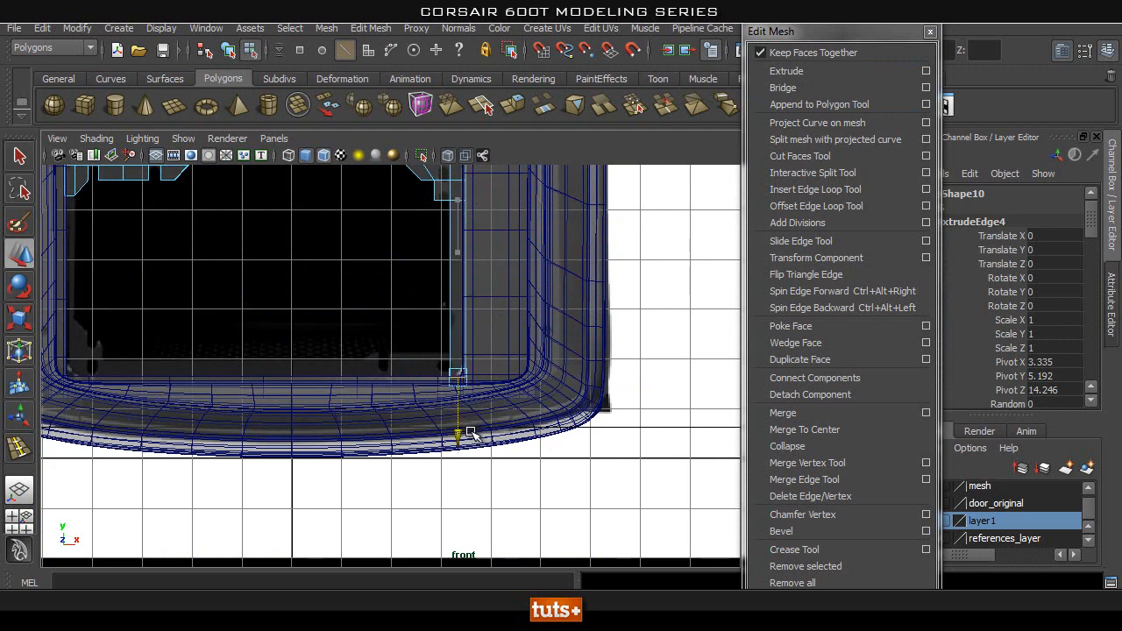
Straighten the diagonal edge loop beside the oval hole into a vertical line above the step.
middle_click_drag(428, 273, 426, 425, "alt")
right_click_drag(316, 306, 765, 345, "alt")
right_click_drag(421, 356, 517, 356, "alt")
middle_click_drag(342, 283, 442, 403, "alt")
right_click_drag(333, 298, 430, 296, "alt")
middle_click_drag(371, 301, 374, 256, "alt")
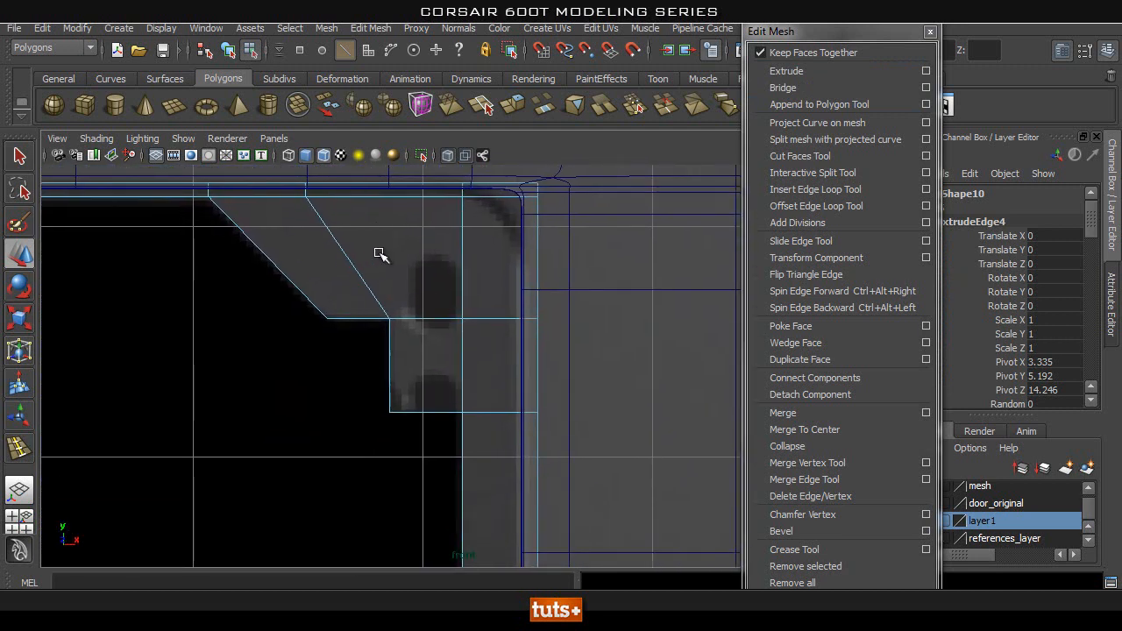
left_click(305, 195)
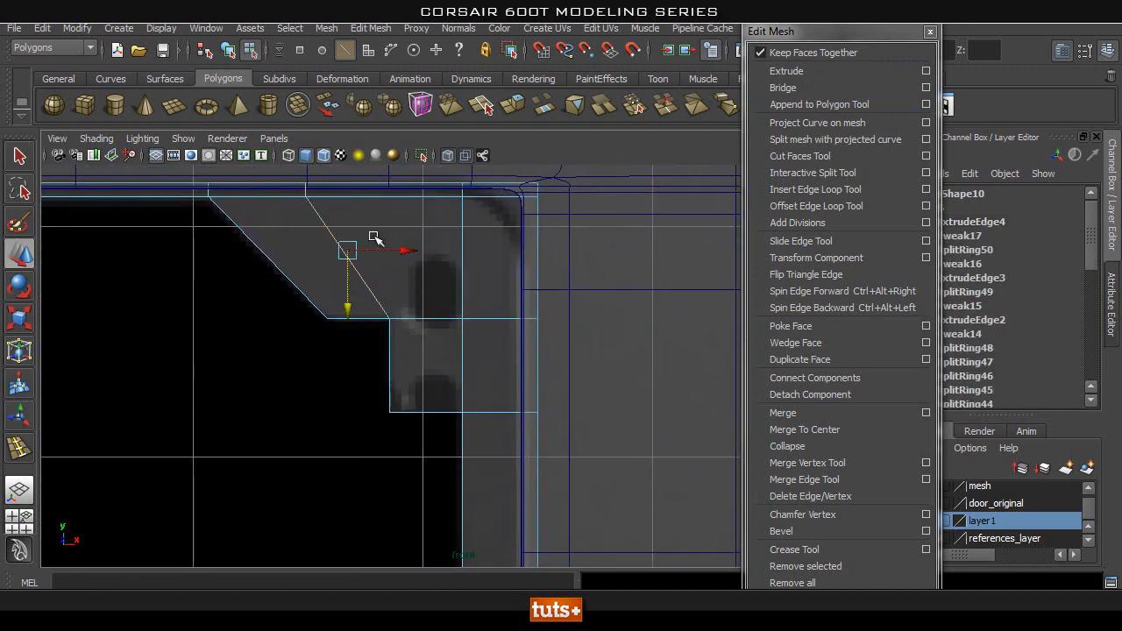
left_click_drag(404, 252, 448, 251)
key("r")
key("w")
Snap the vertex at the oval hole's lower right to the height of the neighbouring step corner.
right_click_drag(321, 331, 391, 371, "alt")
middle_click_drag(383, 381, 387, 345, "alt")
middle_click_drag(413, 263, 420, 349, "alt")
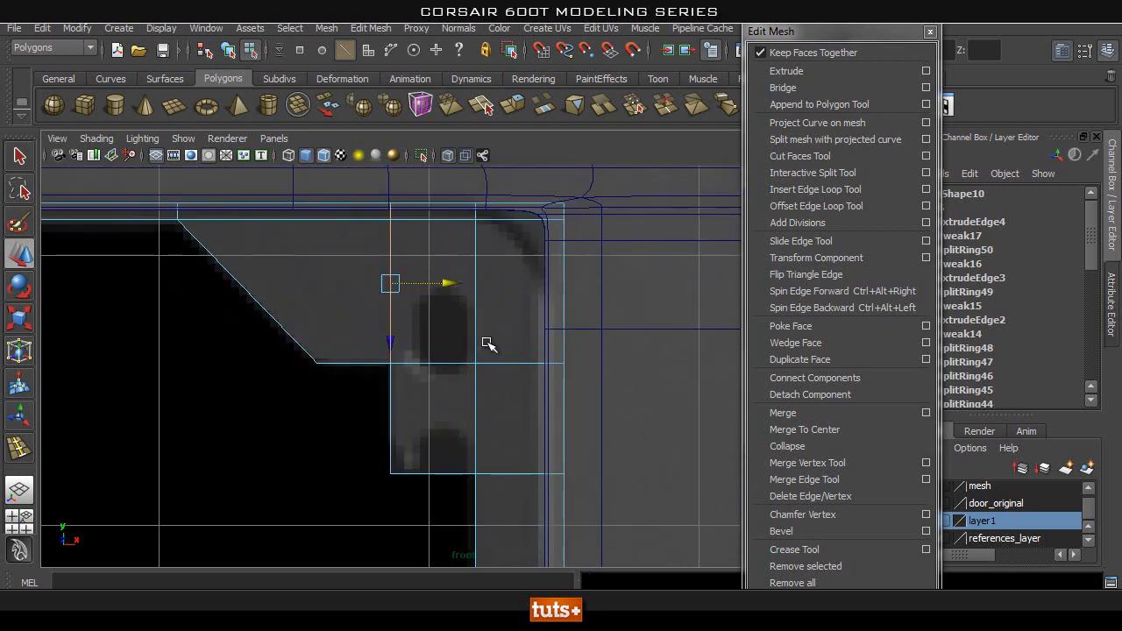
right_click_drag(441, 360, 420, 307, "alt")
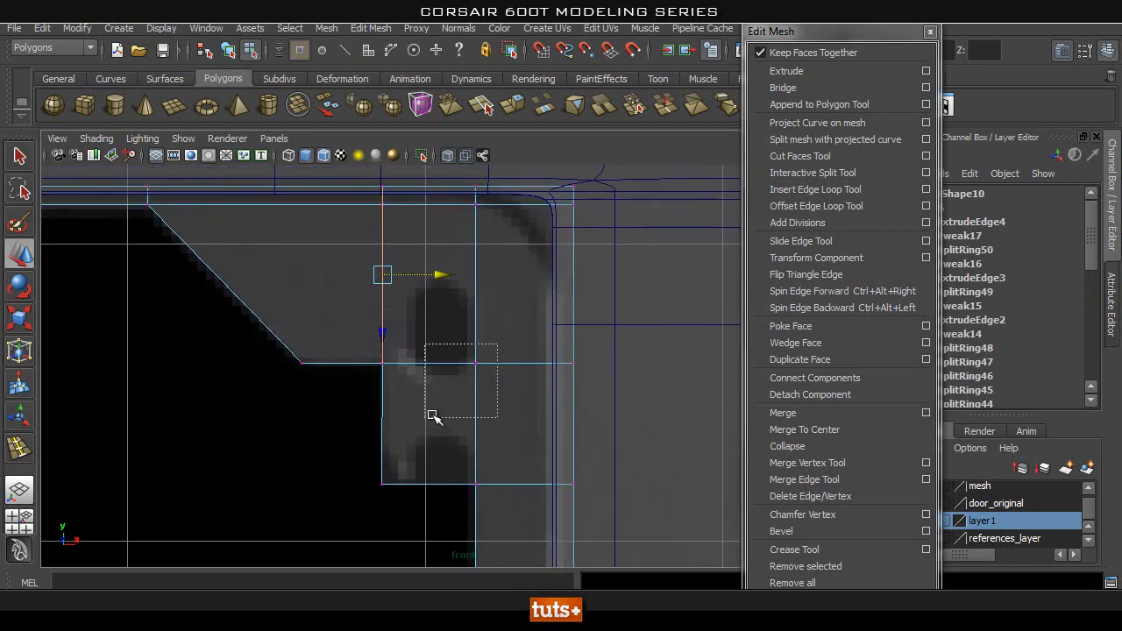
left_click(476, 363)
mouse_move(478, 414)
left_mouse_down()
mouse_move(474, 454)
mouse_move(477, 413)
left_mouse_up()
key("v")
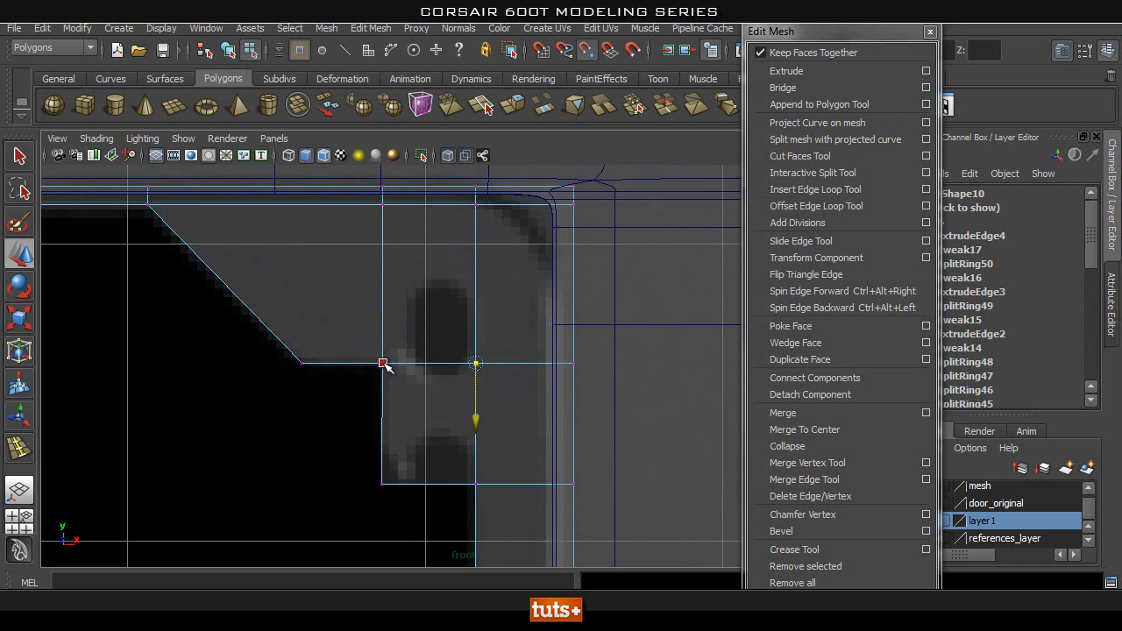
Insert a horizontal edge loop along the oval hole's top and a vertical one along its left side.
scroll(453, 321, "up", 2)
left_click(816, 189)
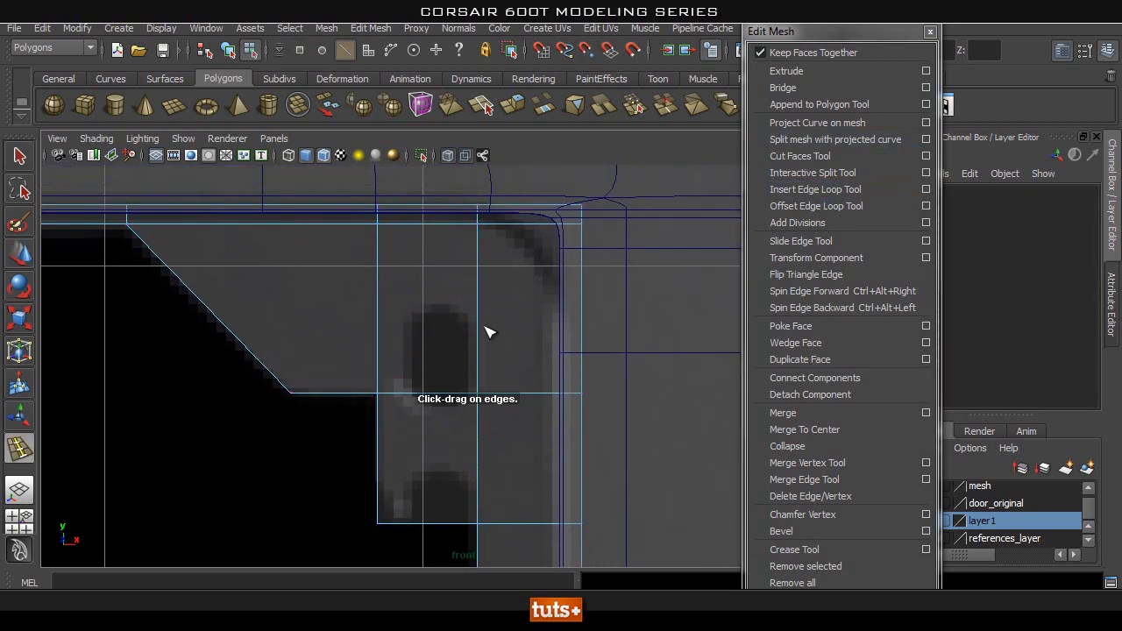
left_click_drag(481, 319, 481, 306)
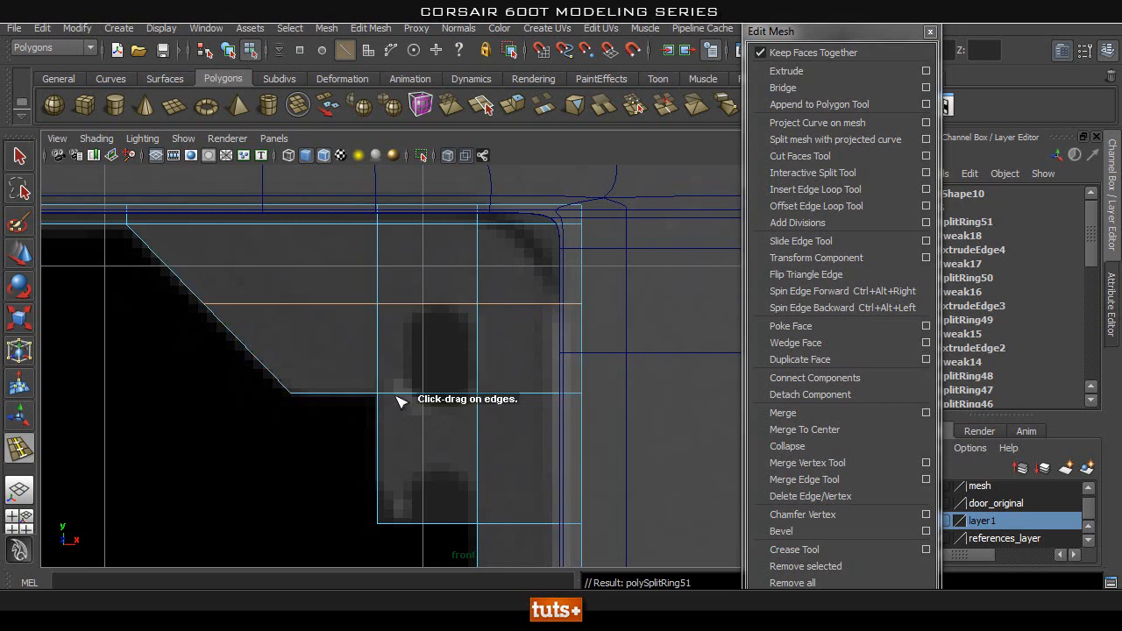
left_click_drag(408, 392, 407, 393)
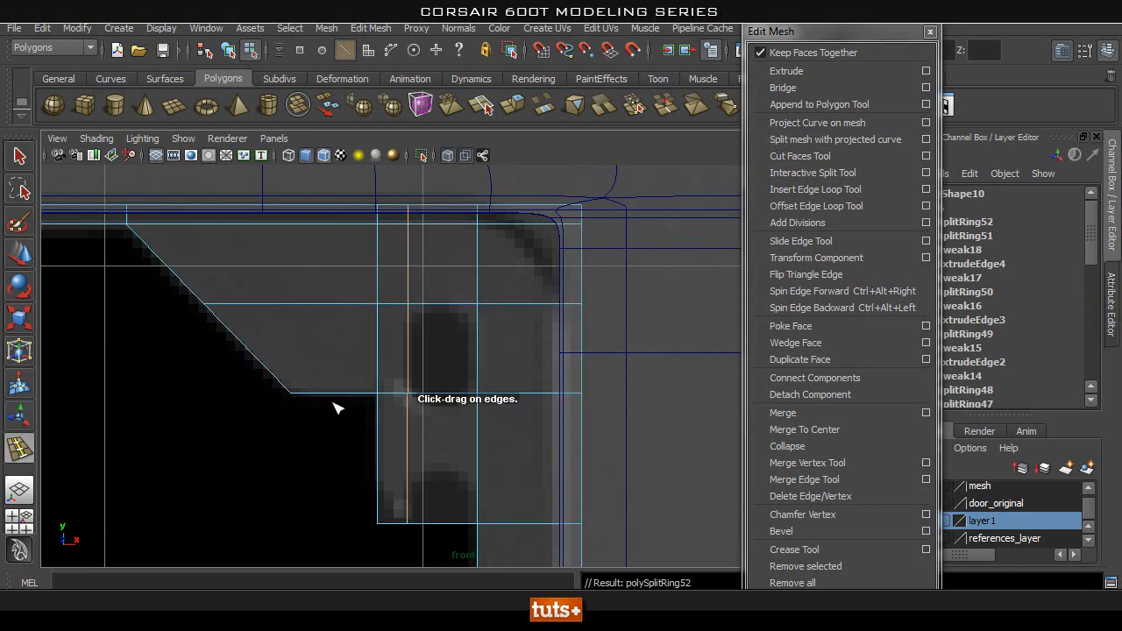
Delete the face covering the oval hole and check the smoothed shape before returning to the unsmoothed display.
scroll(406, 419, "up", 1)
right_click_drag(443, 311, 583, 263)
left_click(448, 353)
key("Delete")
key("3")
left_click(260, 507)
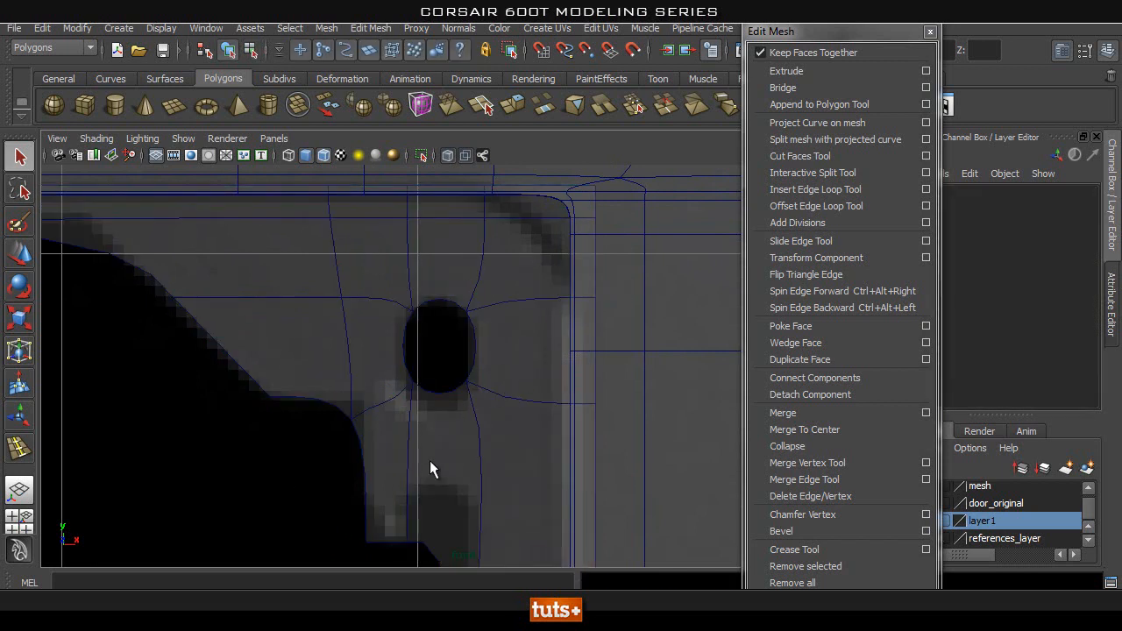
left_click(465, 432)
key("1")
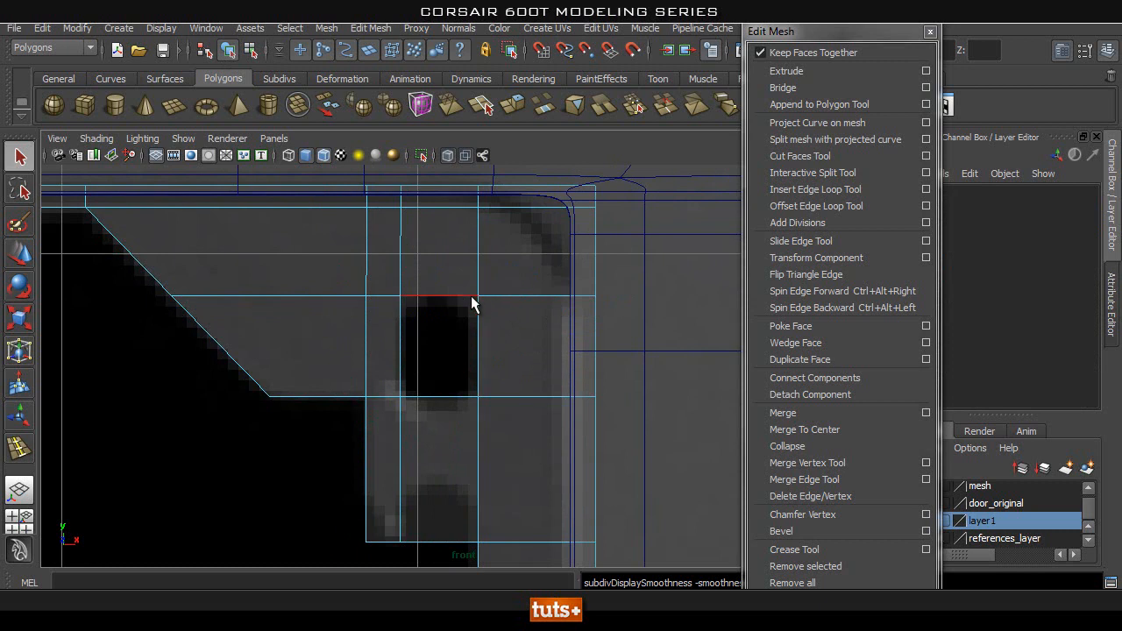
Try extruding the oval hole's border edges slightly inward and check the smoothed shape.
left_click(471, 296)
middle_click_drag(483, 340, 470, 268, "alt")
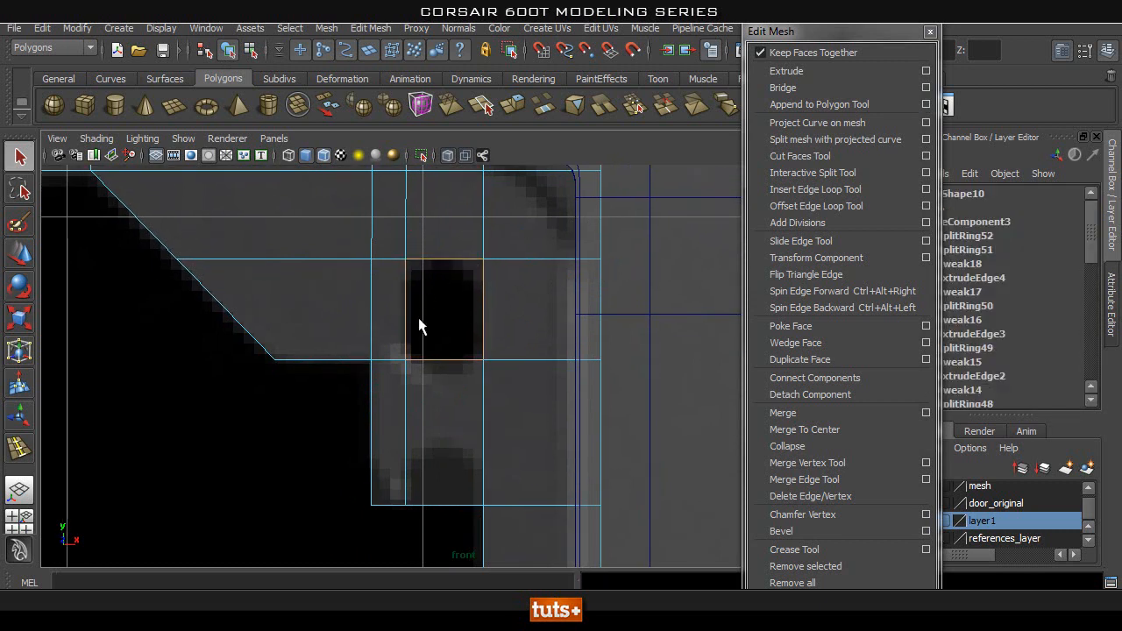
left_click(870, 70)
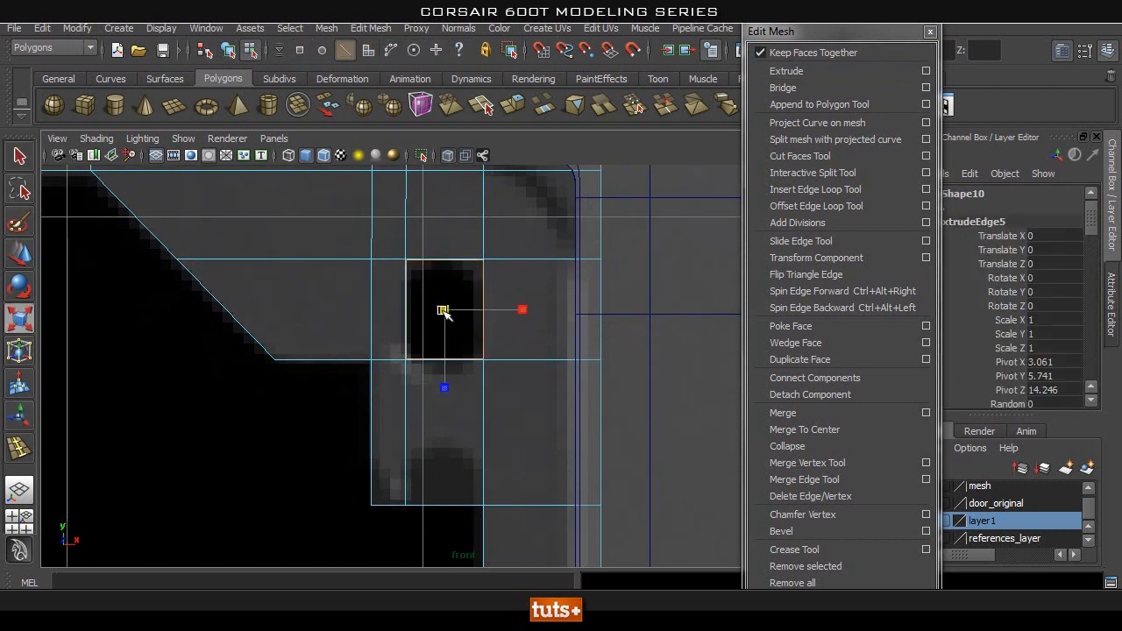
key("q")
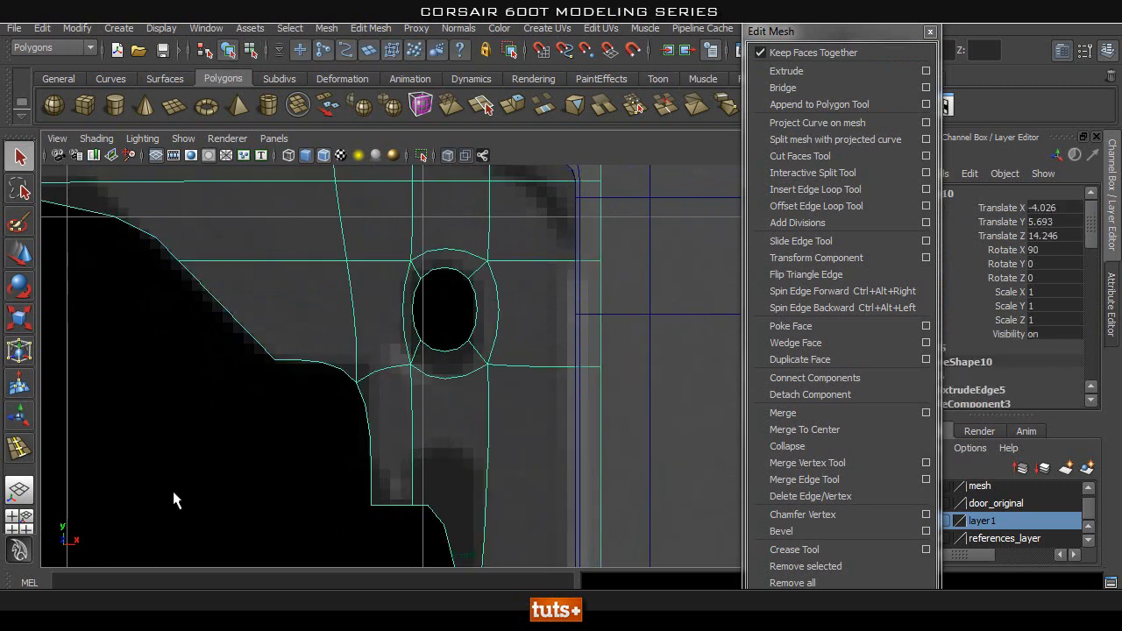
left_click(173, 499)
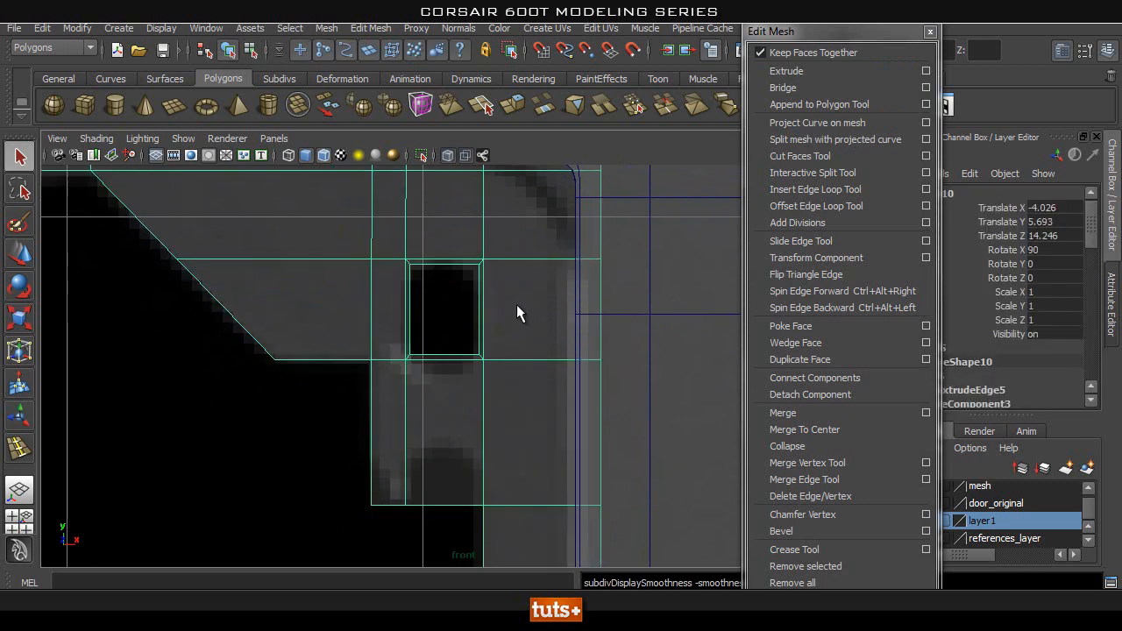
Delete the ring of extruded faces inside the oval hole and check the smoothed bracket.
right_click_drag(483, 280, 455, 261)
right_click_drag(525, 285, 450, 259, "shift")
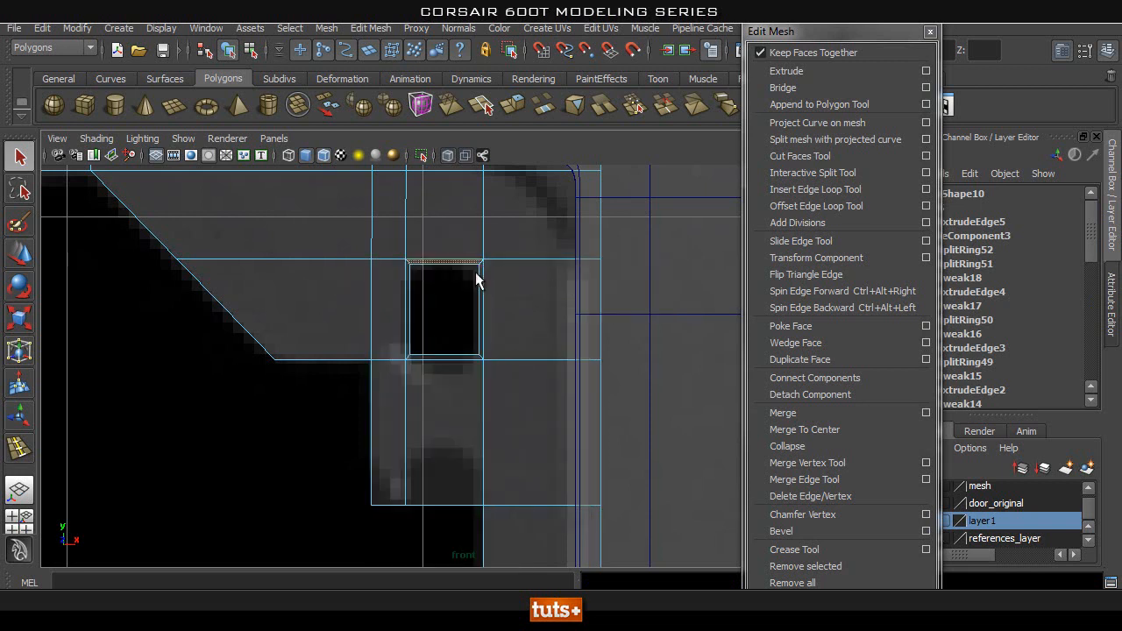
right_click_drag(510, 306, 424, 339, "shift")
scroll(324, 299, "up", 2)
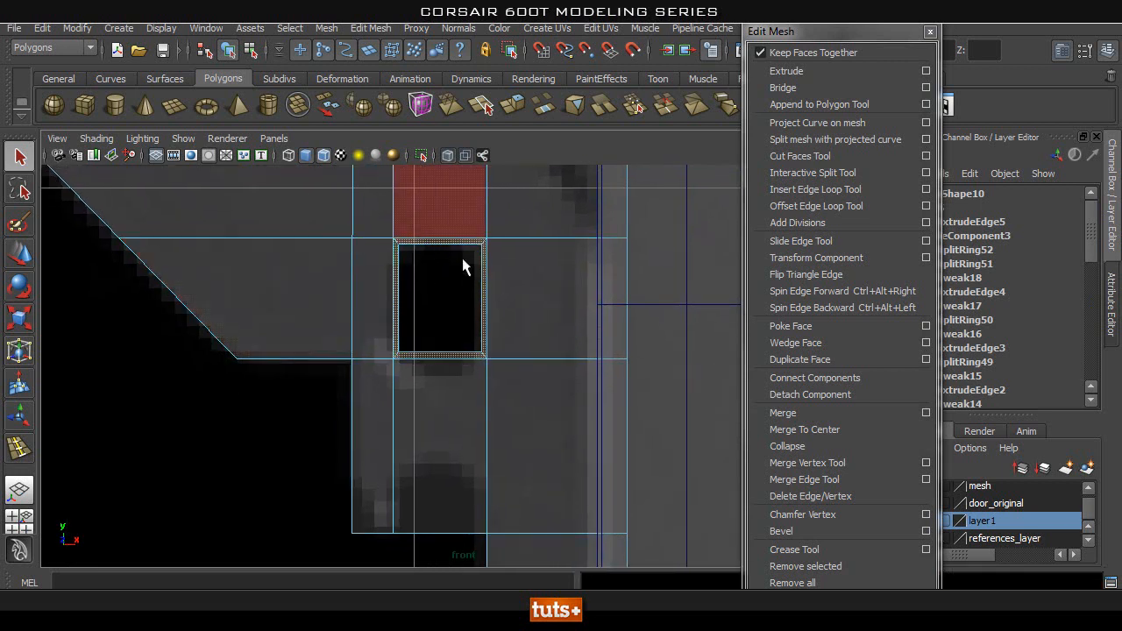
left_click(459, 342)
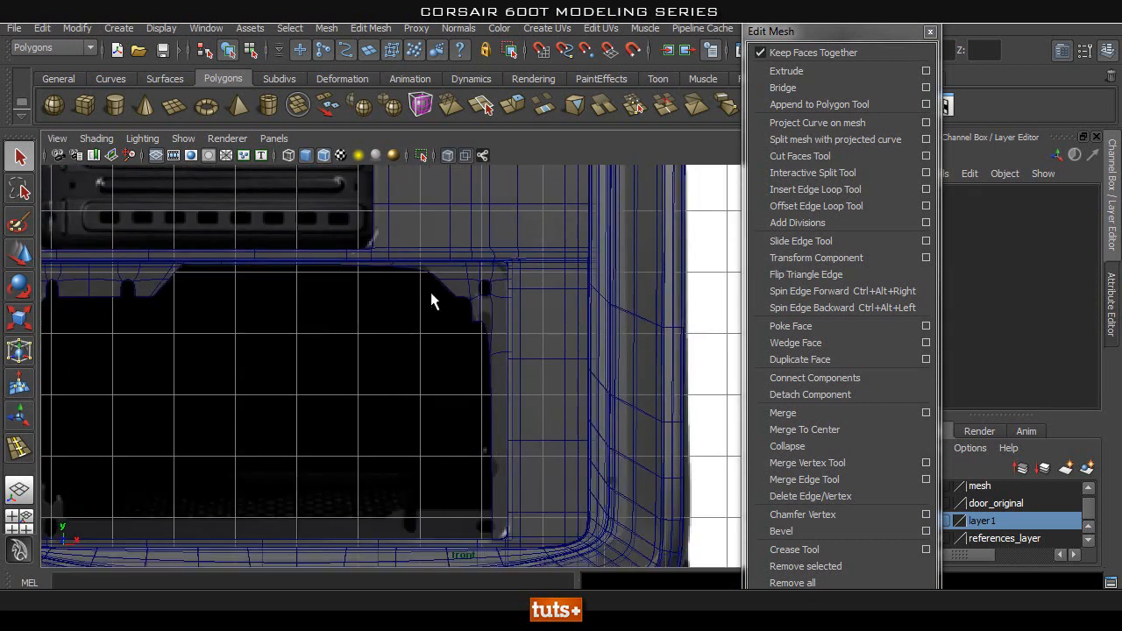
scroll(452, 292, "up", 4)
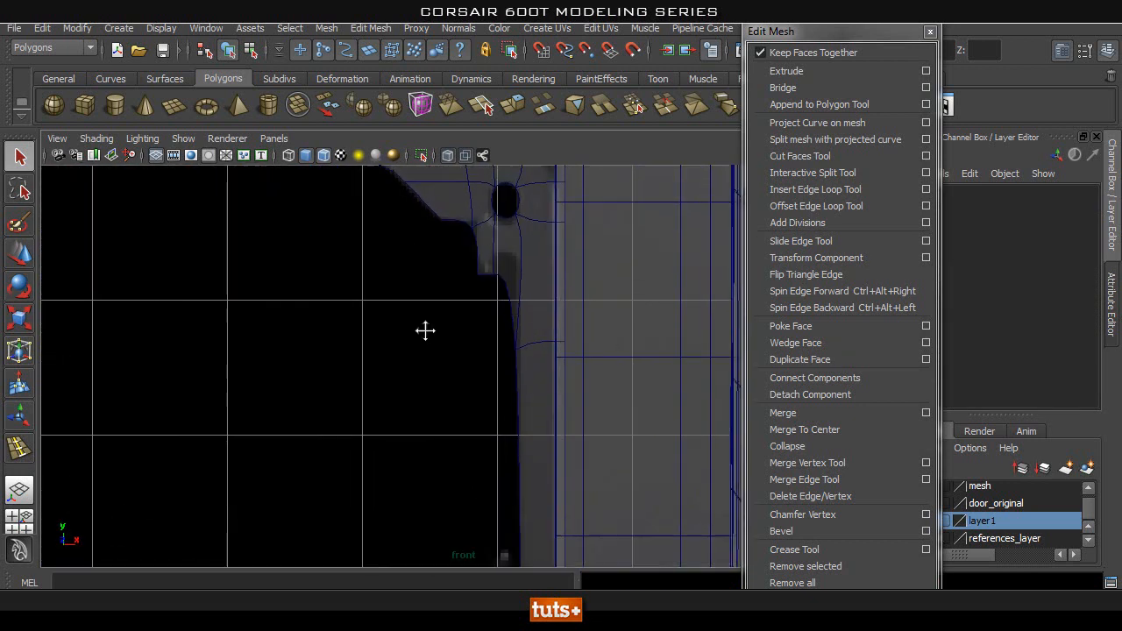
left_click(452, 292)
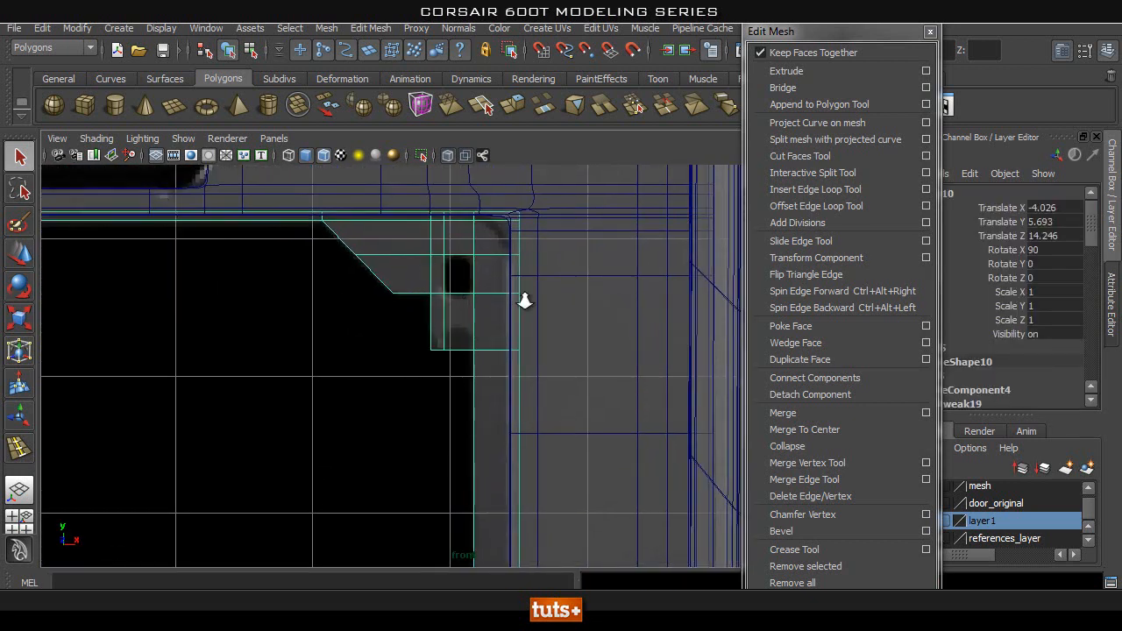
Insert a horizontal edge loop along the top of the lower slot and delete the face covering that slot.
scroll(526, 298, "up", 3)
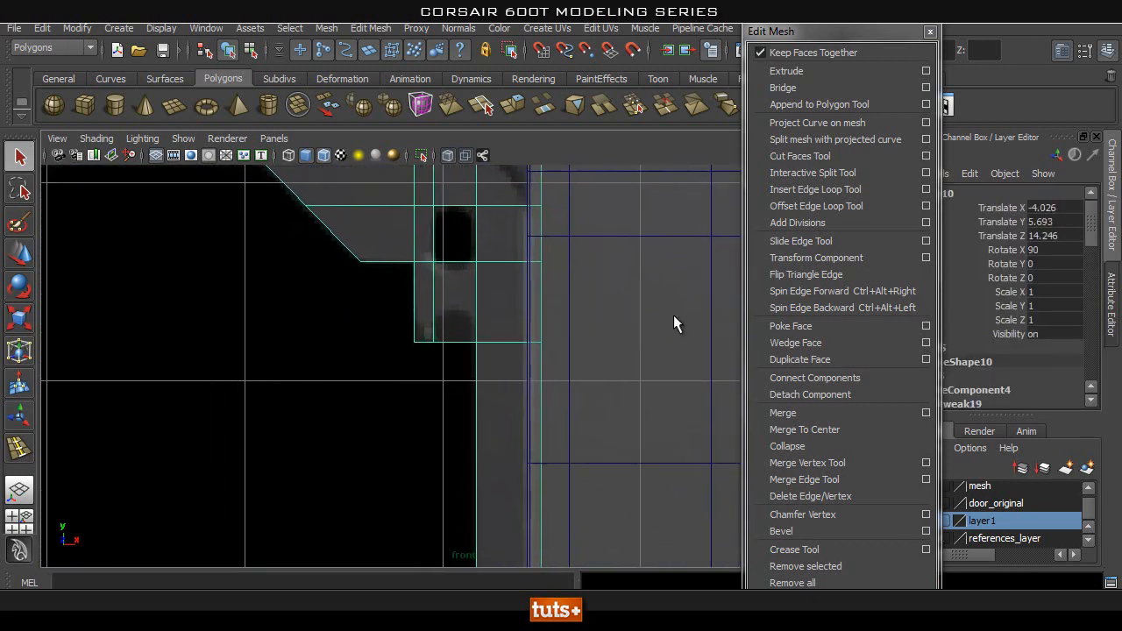
scroll(359, 369, "up", 2)
right_click(432, 309)
left_click(816, 190)
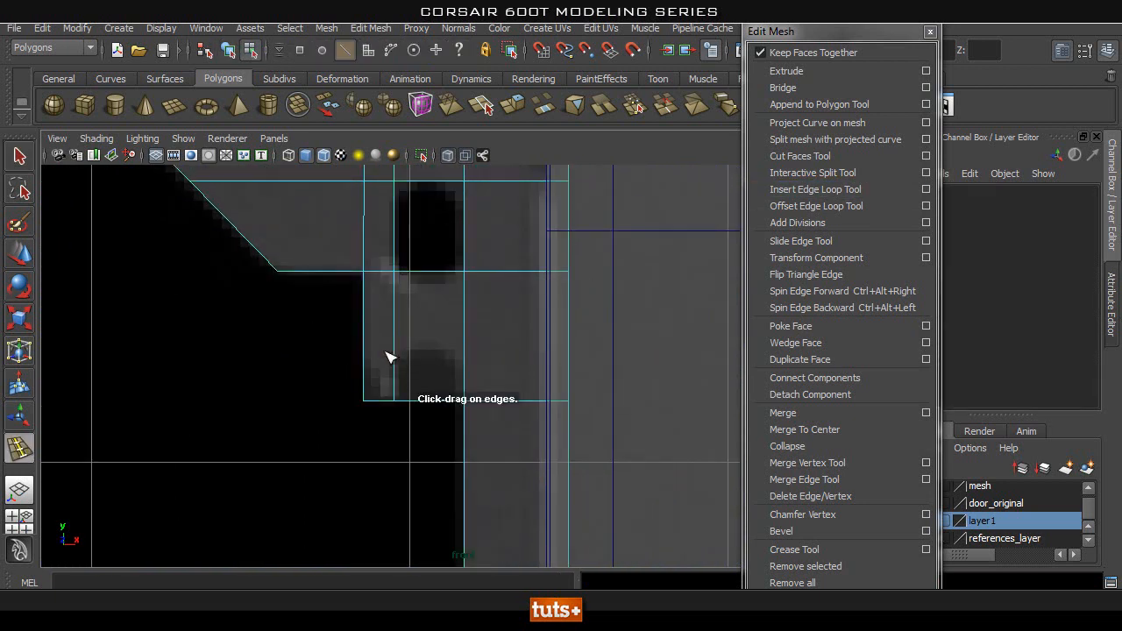
left_click_drag(395, 357, 395, 348)
key("q")
right_click_drag(425, 308, 419, 356)
key("Delete")
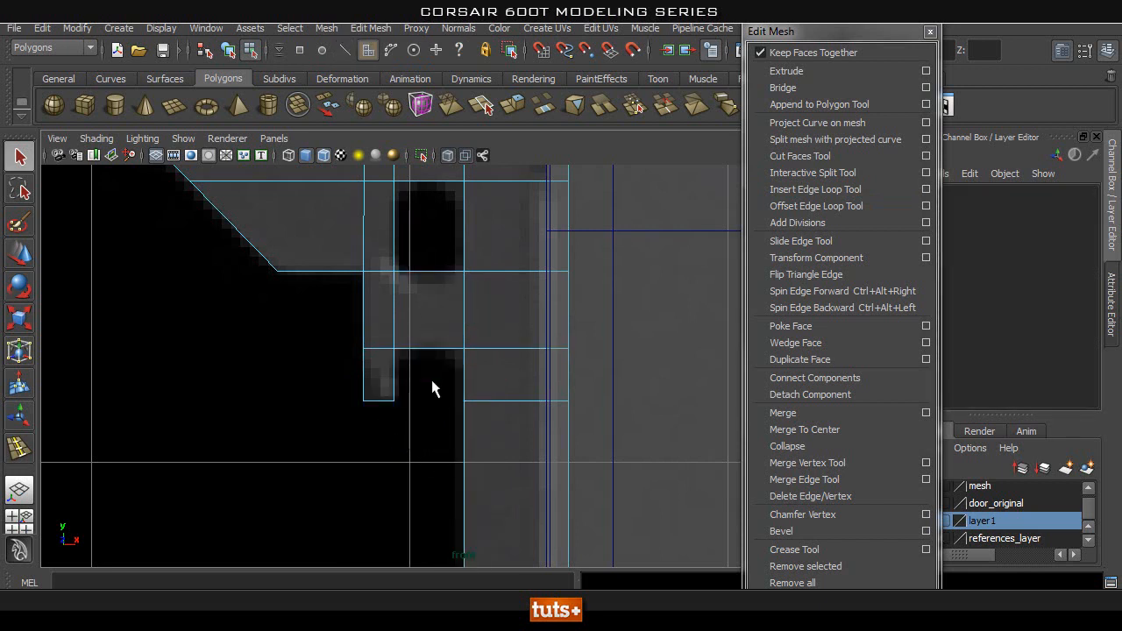
Move the two bottom vertices of the prong beside the lower slot to form its narrow slanted tip.
scroll(426, 363, "up", 2)
right_click_drag(371, 312, 283, 298)
left_click_drag(302, 388, 371, 425)
key("w")
left_click(381, 451)
left_click(376, 411)
key("ctrl+z")
left_click_drag(378, 467, 379, 460)
key("q")
right_click_drag(446, 275, 556, 250)
Compare the smoothed prong, slot and step corner with the reference image.
key("3")
left_click(361, 478)
right_click_drag(403, 404, 434, 341, "alt")
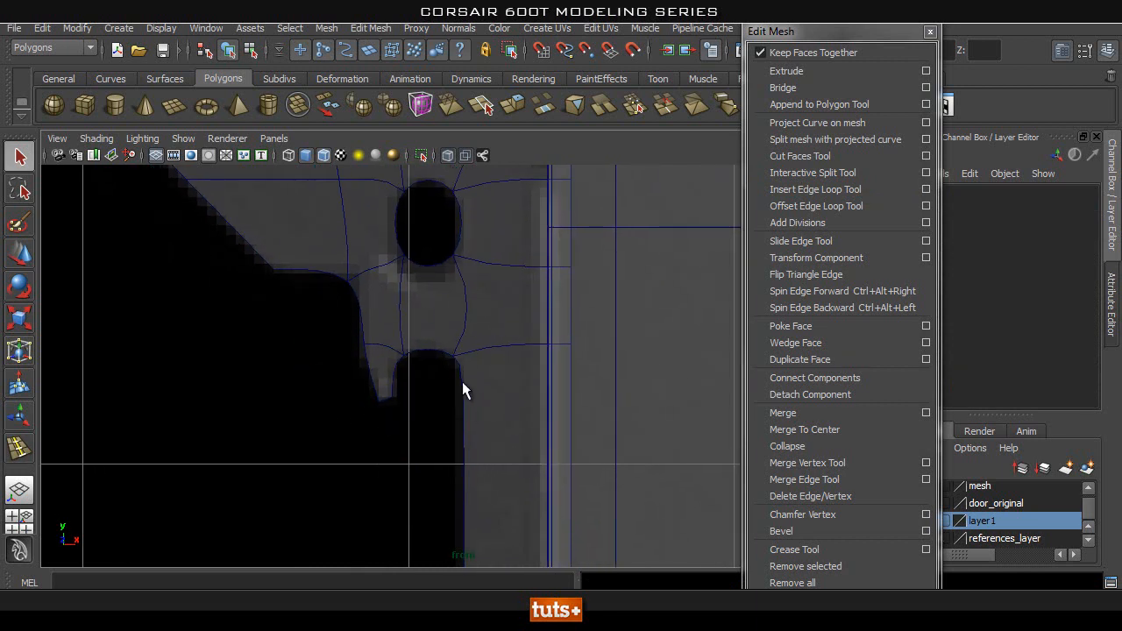
left_click(391, 359)
scroll(365, 324, "up", 2)
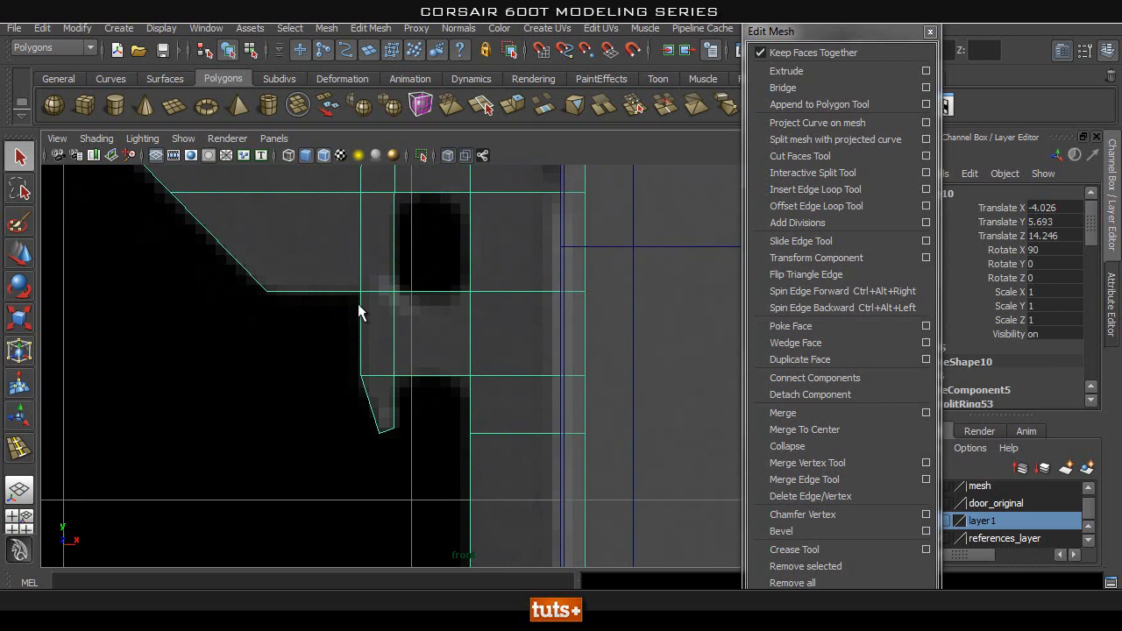
middle_click_drag(279, 280, 354, 373, "alt")
key("3")
key("1")
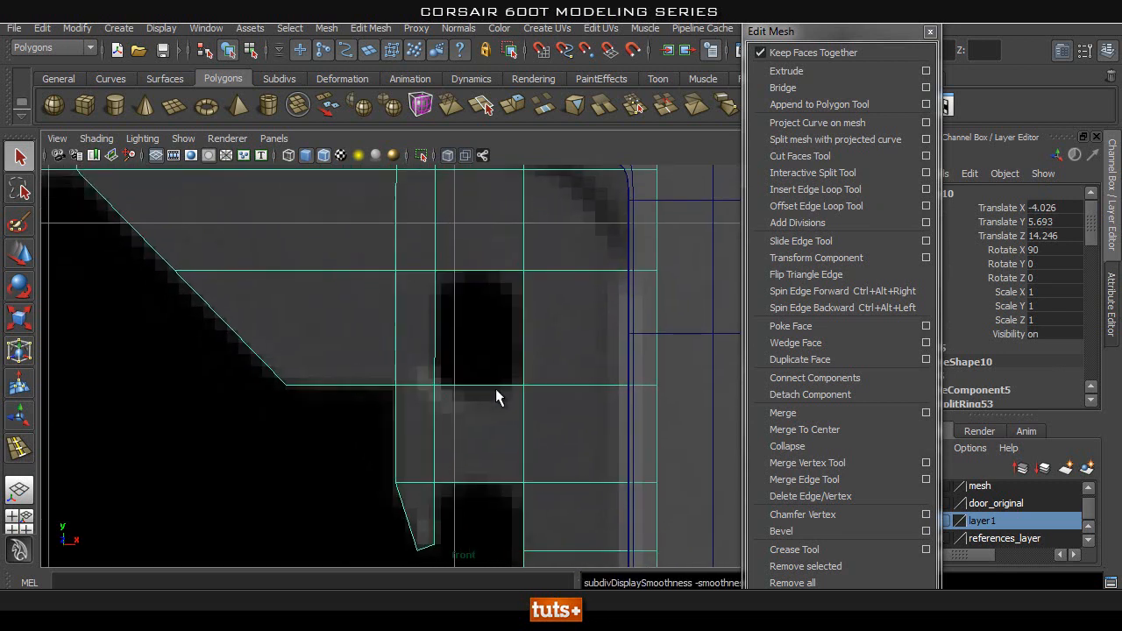
Insert a horizontal edge loop just below the step corner and a vertical one just left of it.
left_click(817, 188)
left_click_drag(394, 405, 388, 388)
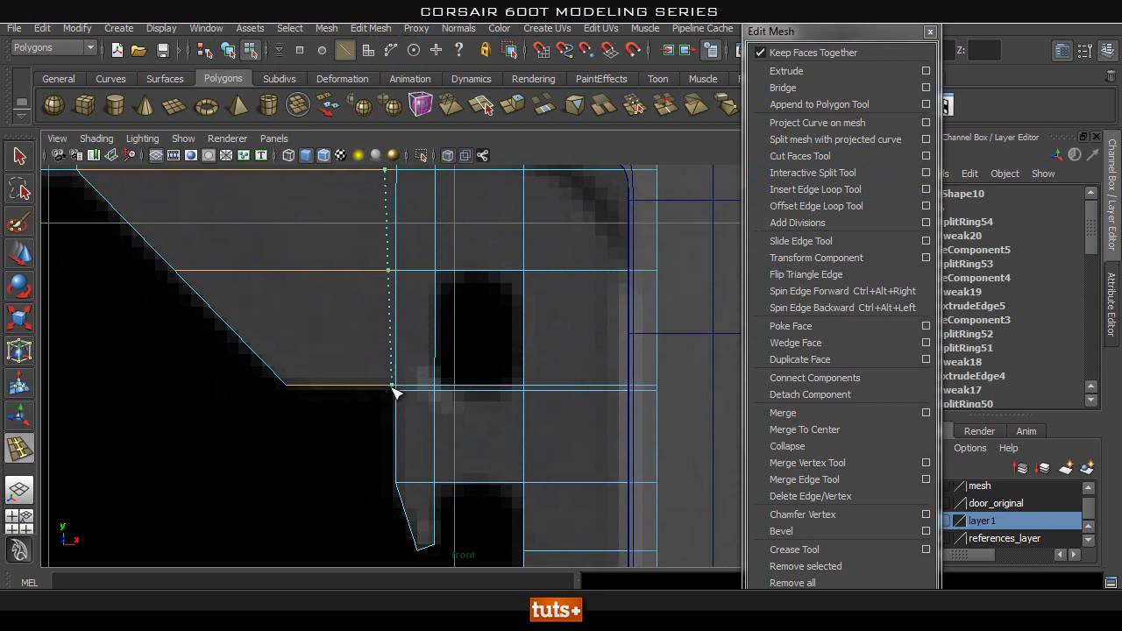
left_click_drag(375, 386, 375, 385)
Straighten the new vertical edge loop beside the step corner and move it close to the step's vertical edge.
key("r")
left_click_drag(433, 265, 316, 269)
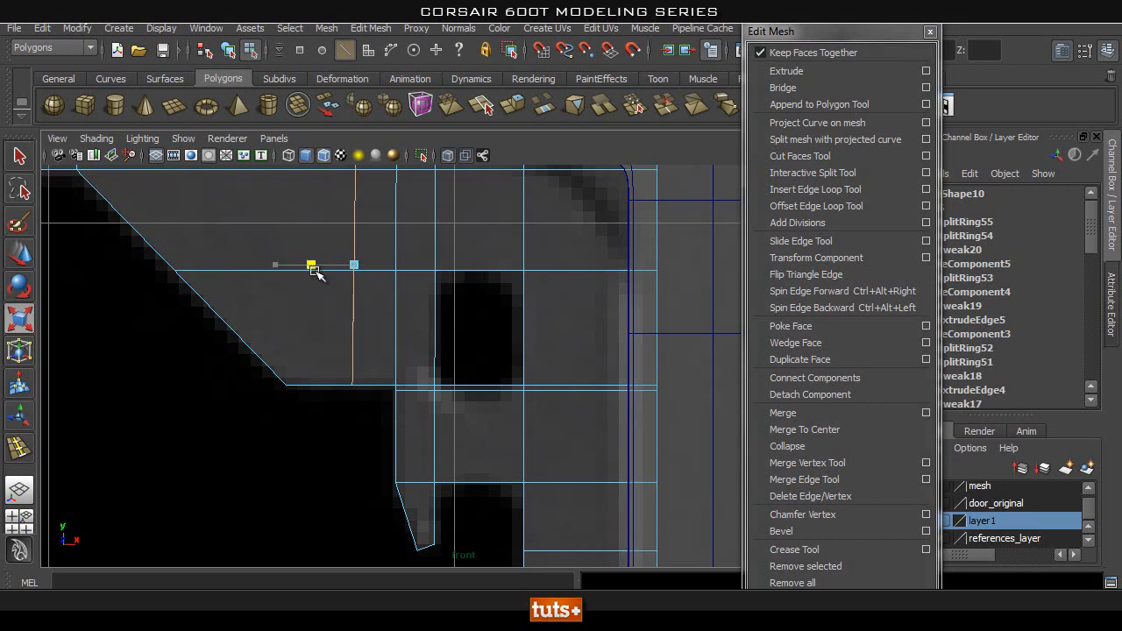
key("w")
left_click_drag(430, 266, 449, 265)
key("q")
left_click(463, 219)
left_click(463, 212)
Examine the step corner and both slots by switching between the smoothed and unsmoothed display.
key("3")
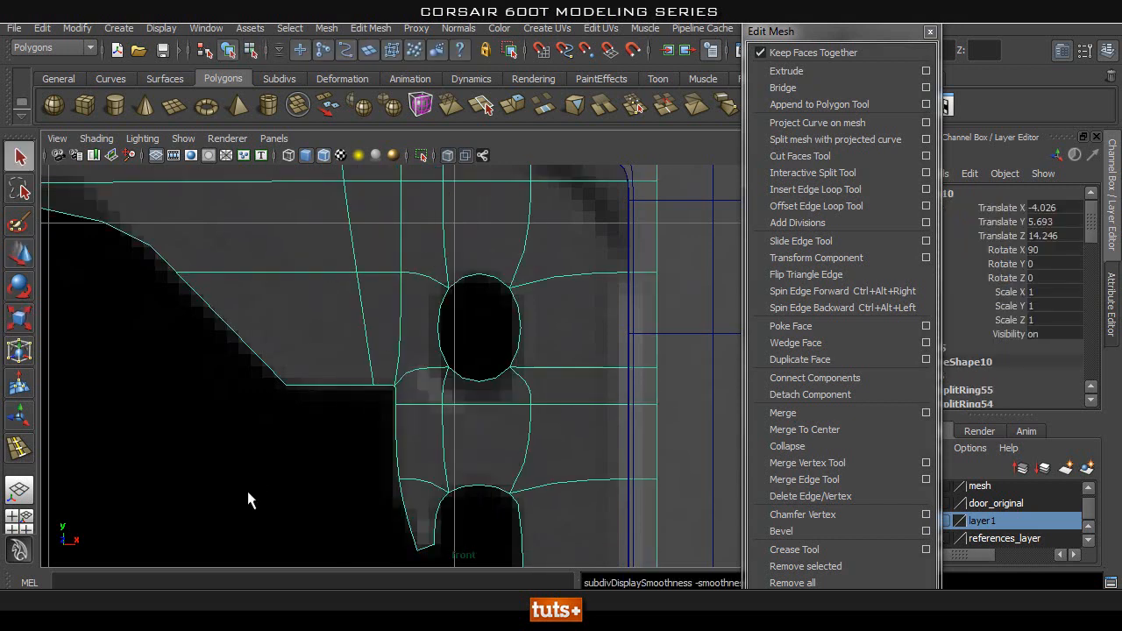
left_click(257, 474)
right_click_drag(353, 436, 317, 423, "alt")
middle_click_drag(317, 422, 304, 394, "alt")
right_click_drag(270, 368, 344, 329, "alt")
left_click(402, 335)
key("1")
key("3")
key("1")
middle_click_drag(312, 301, 296, 318, "alt")
Insert vertical edge loops on both sides of the slanted edge's upper corner and a horizontal one just below it.
right_click_drag(350, 349, 421, 361, "alt")
middle_click_drag(249, 331, 484, 443, "alt")
right_click_drag(245, 391, 685, 431, "alt")
right_click_drag(145, 377, 407, 333, "alt")
middle_click_drag(407, 332, 404, 343, "alt")
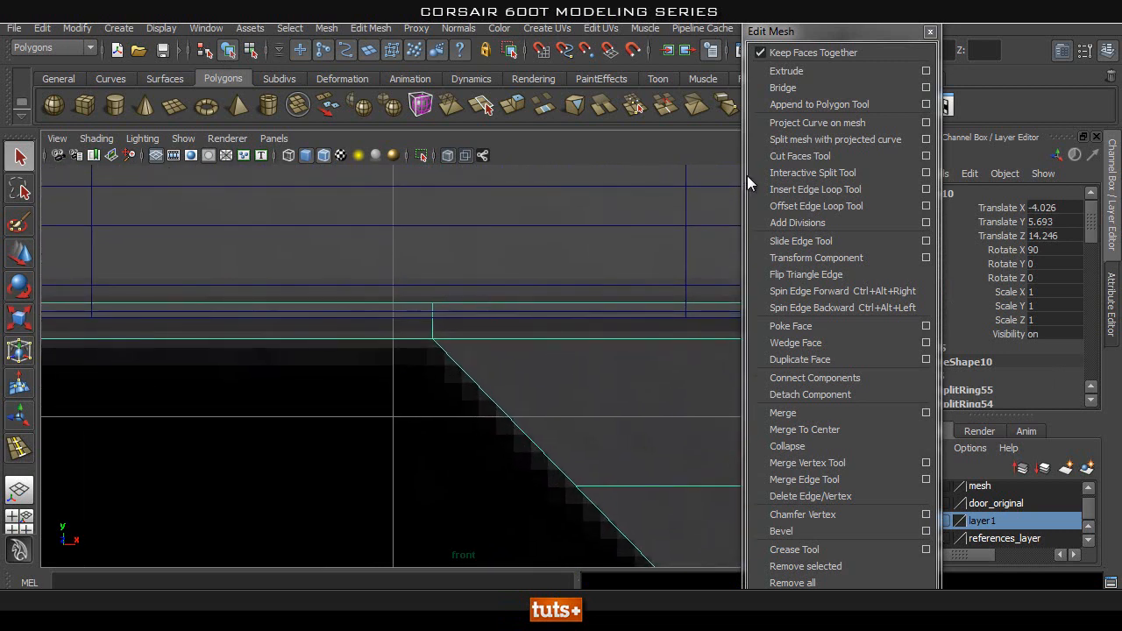
left_click(810, 189)
left_click_drag(425, 338, 425, 337)
left_click_drag(407, 338, 441, 348)
scroll(444, 355, "down", 5)
middle_click_drag(517, 409, 402, 351, "alt")
key("q")
right_click_drag(392, 310, 499, 274)
Examine the slanted edge's upper corner and the whole bracket corner in the smoothed display.
scroll(403, 331, "up", 5)
middle_click_drag(208, 298, 422, 380, "alt")
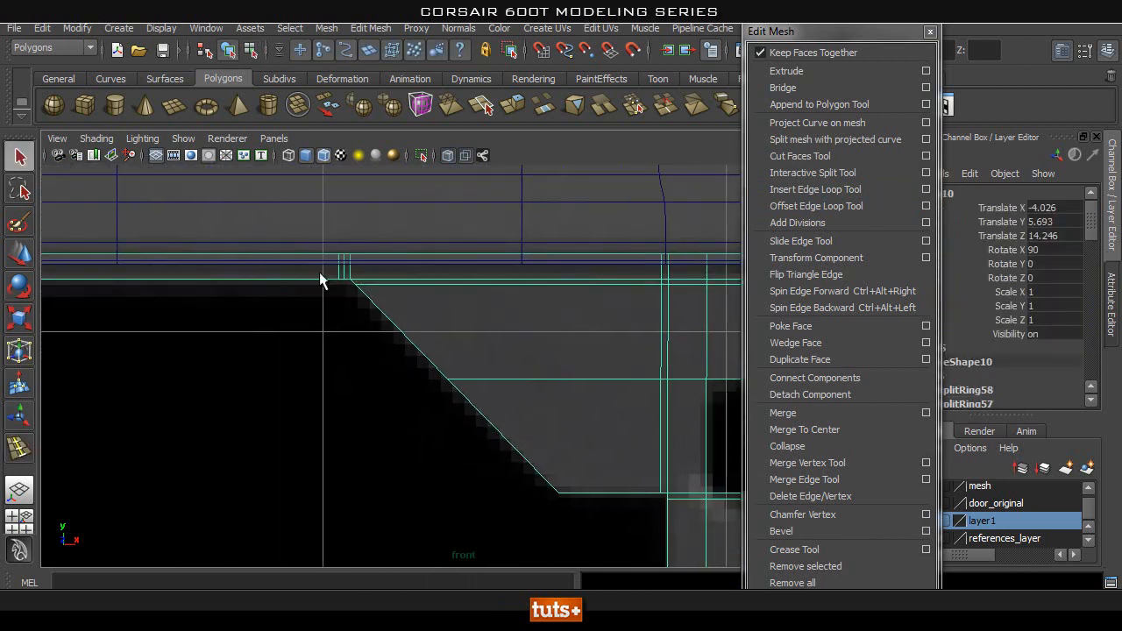
scroll(184, 351, "down", 8)
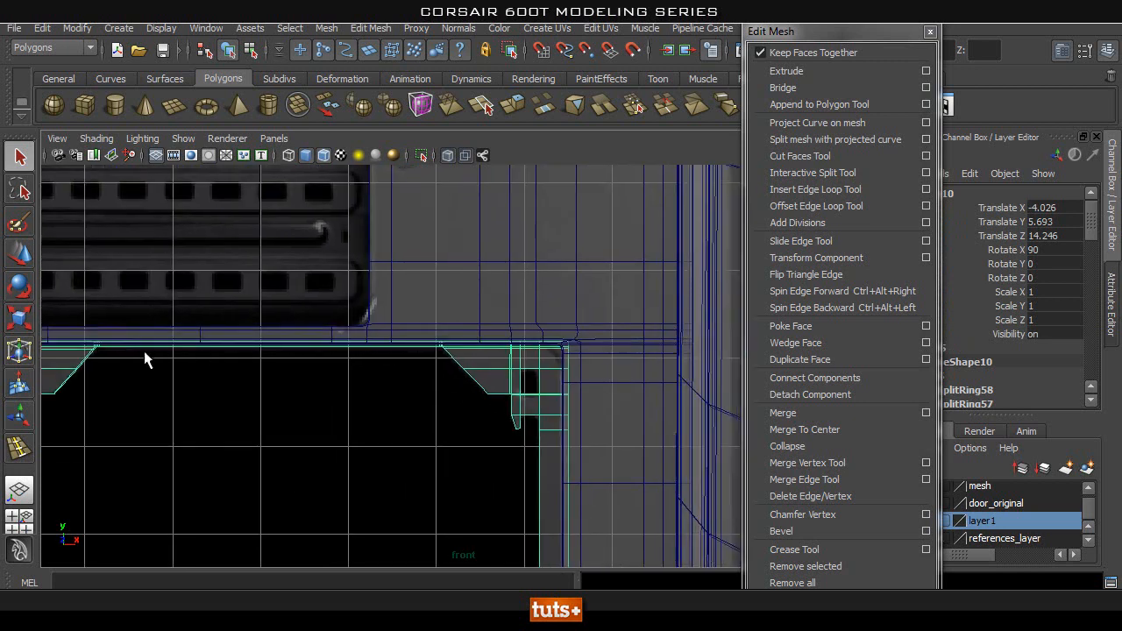
scroll(701, 352, "up", 9)
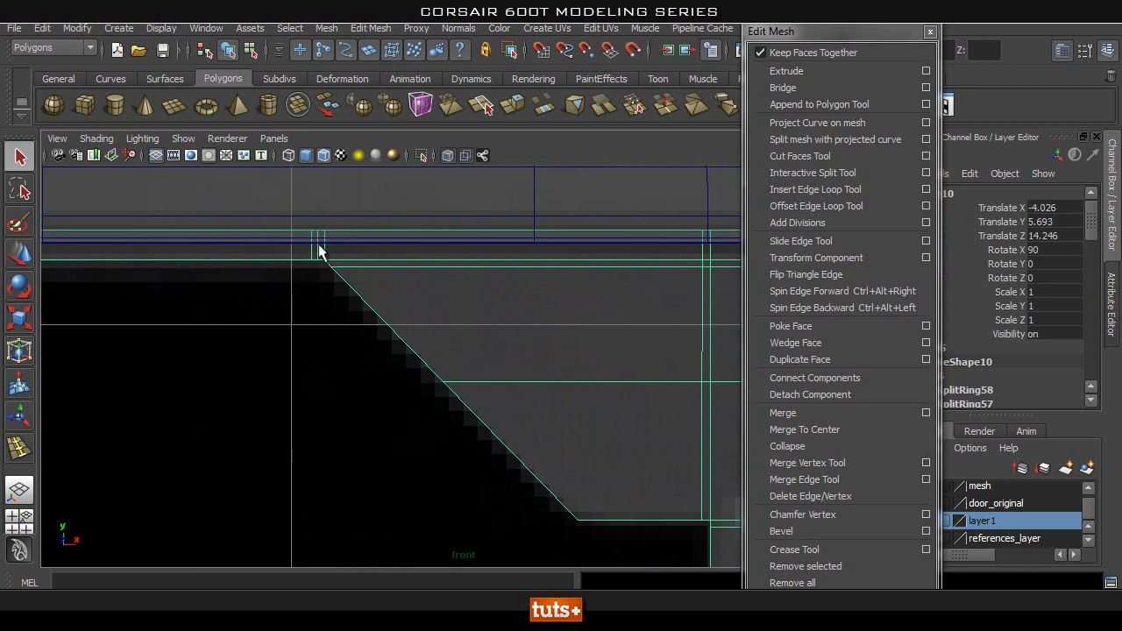
key("3")
key("1")
key("3")
key("1")
middle_click_drag(451, 283, 426, 284, "alt")
key("3")
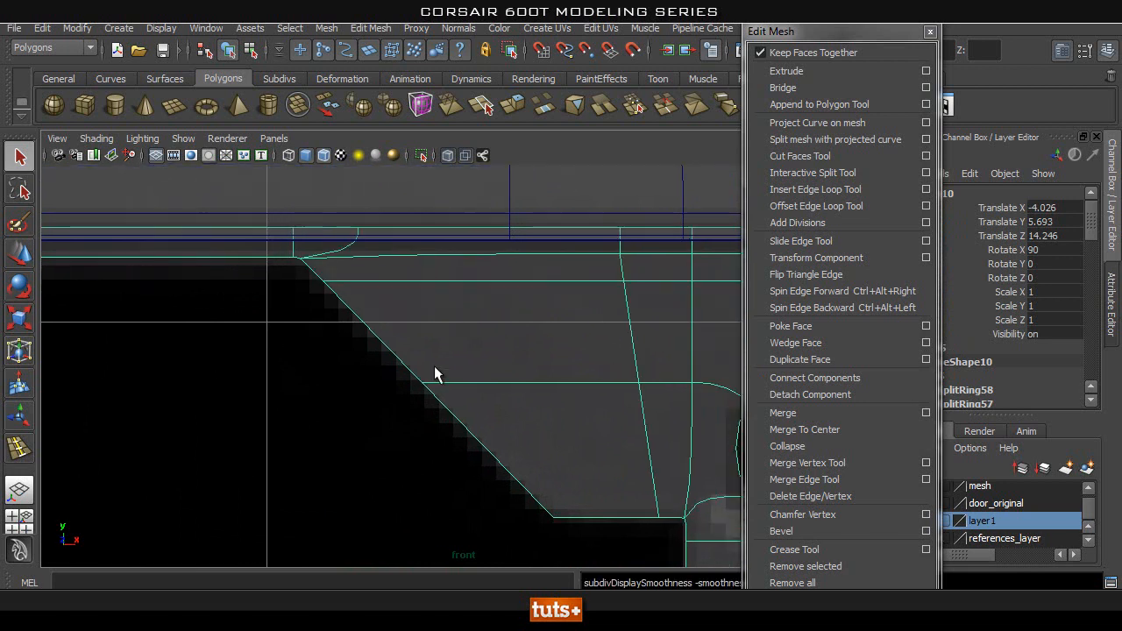
left_click(383, 407)
scroll(383, 409, "down", 8)
middle_click_drag(345, 369, 240, 276, "alt")
right_click_drag(240, 276, 524, 340, "alt")
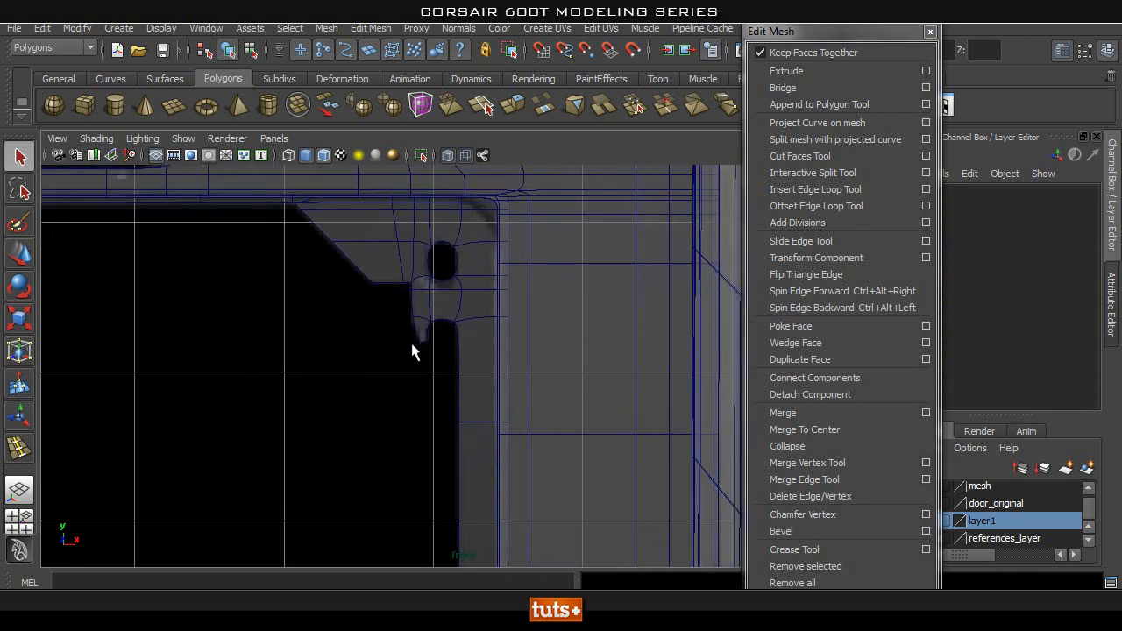
Try a horizontal edge loop across the prong just below the slot's top and compare the smoothed and unsmoothed shapes.
scroll(365, 353, "up", 4)
left_click(373, 319)
key("1")
scroll(386, 307, "up", 3)
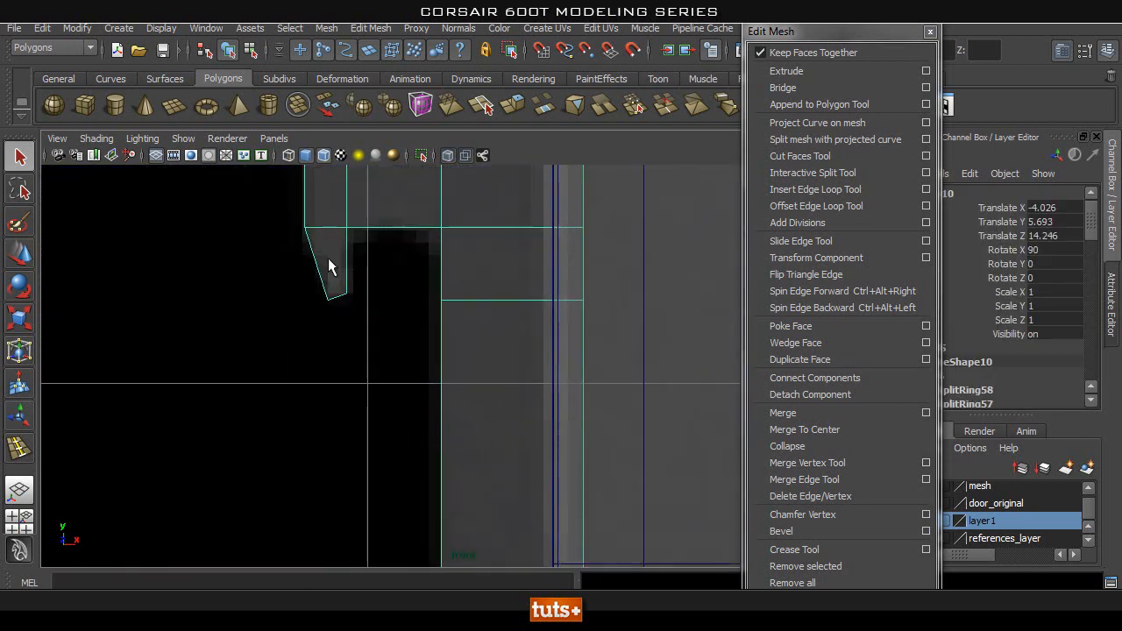
middle_click_drag(307, 240, 371, 317, "alt")
left_click(851, 190)
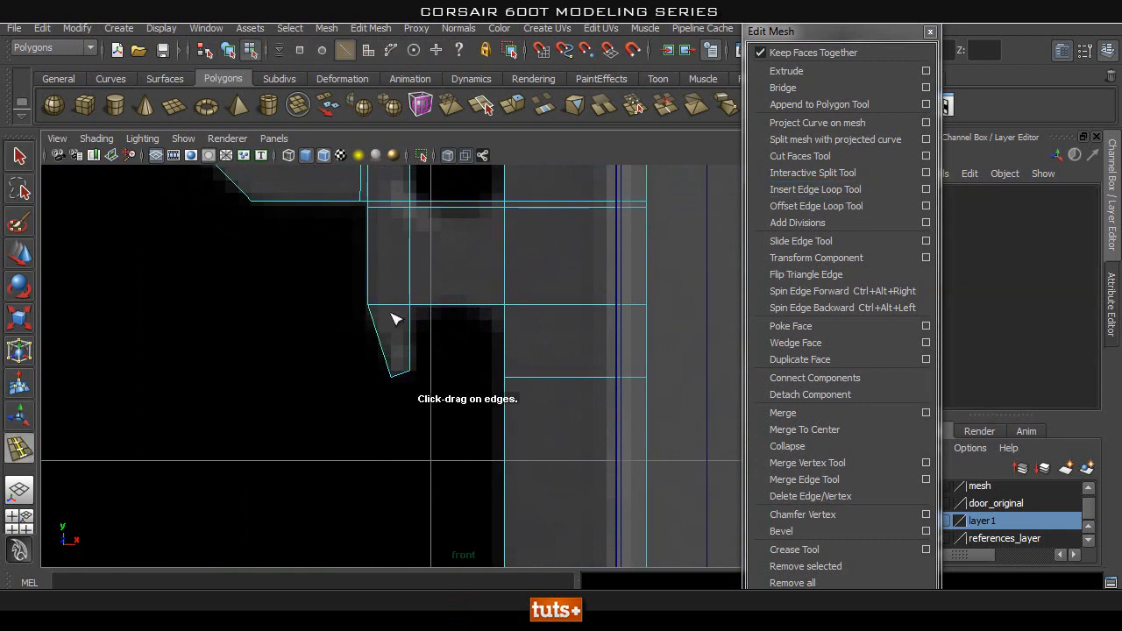
left_click_drag(411, 323, 415, 313)
key("3")
key("1")
key("3")
key("1")
key("q")
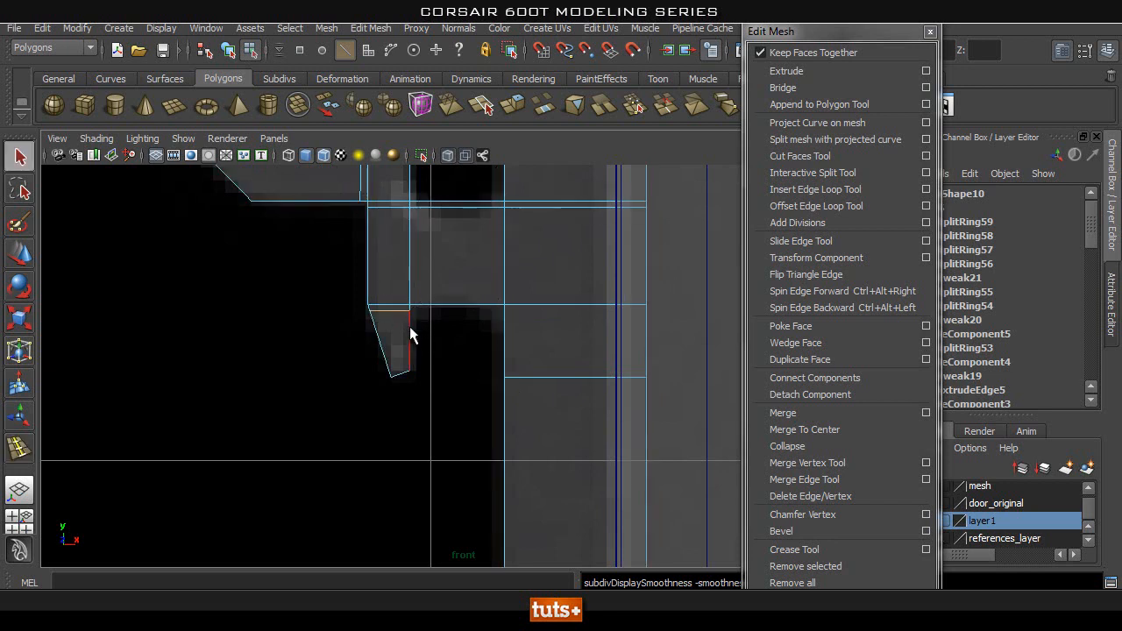
Delete the horizontal edge loop across the prong and check the smoothed shape.
right_click_drag(378, 332, 289, 325, "shift")
right_click_drag(382, 310, 511, 258)
left_click(400, 303)
key("3")
left_click(292, 391)
mouse_move(489, 358)
right_mouse_down("alt")
mouse_move(444, 363)
mouse_move(474, 354)
right_mouse_up("alt")
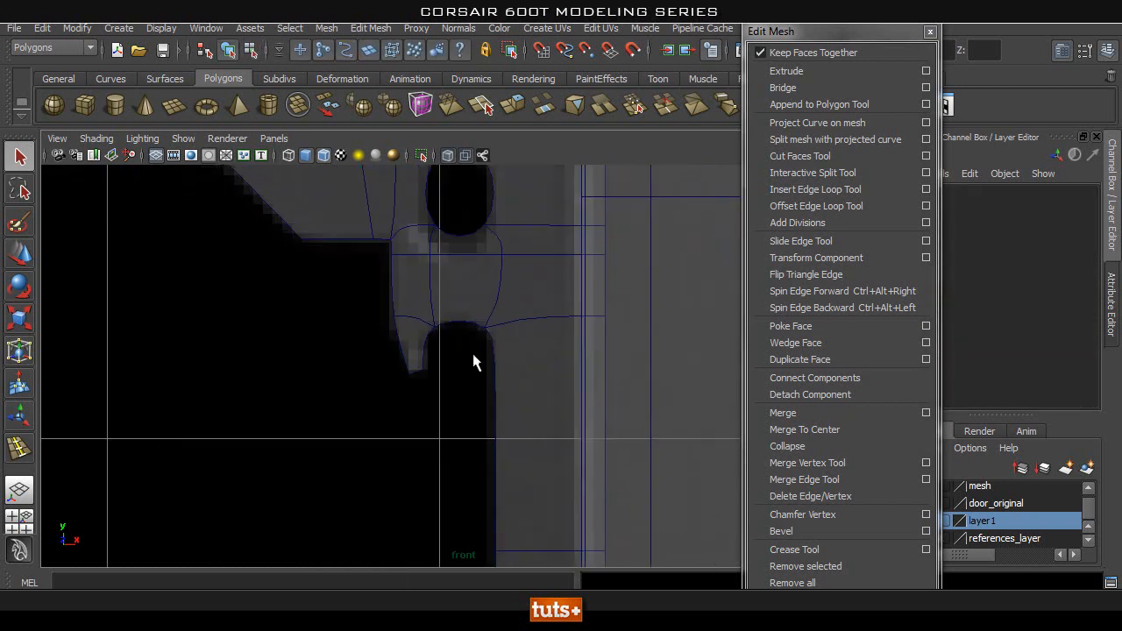
left_click(384, 323)
key("1")
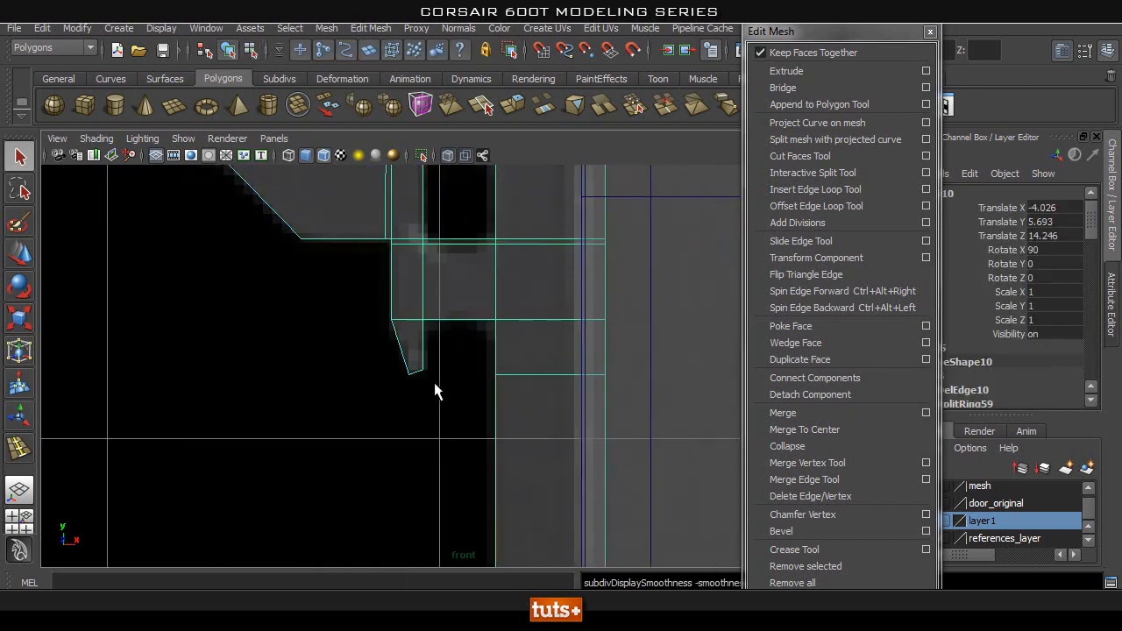
key("3")
Insert a horizontal edge loop across the side strip at the lower end of the dark round notch.
right_click_drag(460, 363, 303, 390, "alt")
middle_click_drag(303, 390, 327, 355, "alt")
left_click(338, 363)
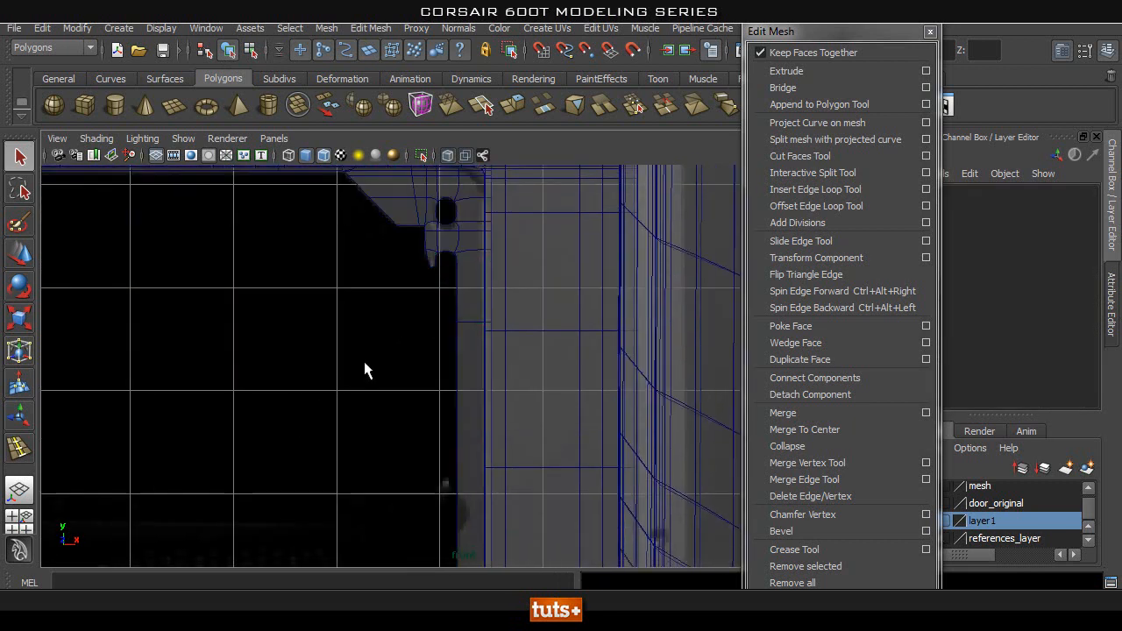
right_click_drag(339, 363, 281, 386, "alt")
middle_click_drag(327, 391, 294, 345, "alt")
right_click_drag(176, 277, 321, 385, "alt")
middle_click_drag(321, 384, 323, 377, "alt")
left_click(476, 336)
scroll(333, 347, "up", 3)
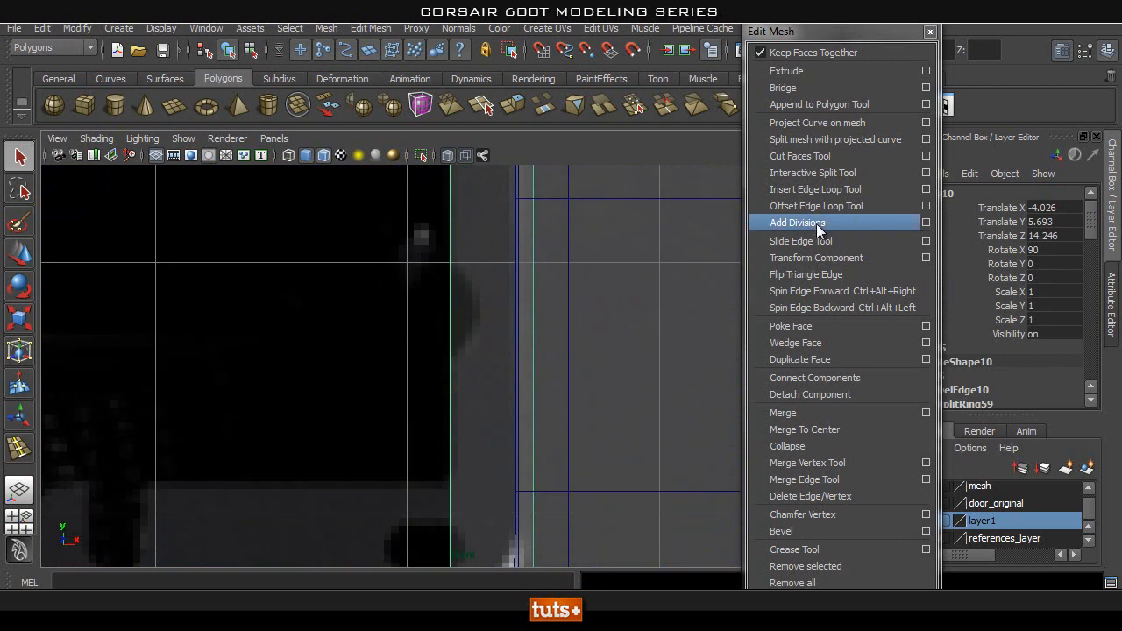
left_click(794, 190)
right_click_drag(197, 268, 458, 272, "alt")
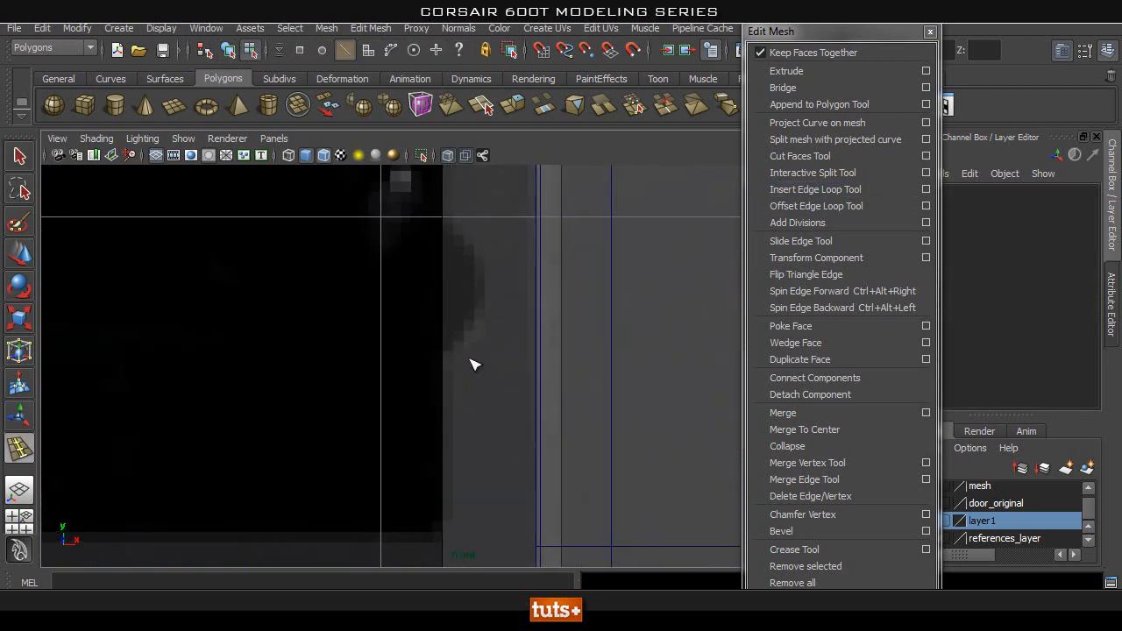
mouse_move(455, 370)
left_mouse_down()
mouse_move(443, 373)
mouse_move(447, 361)
left_mouse_up()
Insert horizontal edge loops across the side strip at the dark round notch's upper end and through its middle.
middle_click_drag(431, 235, 441, 302, "alt")
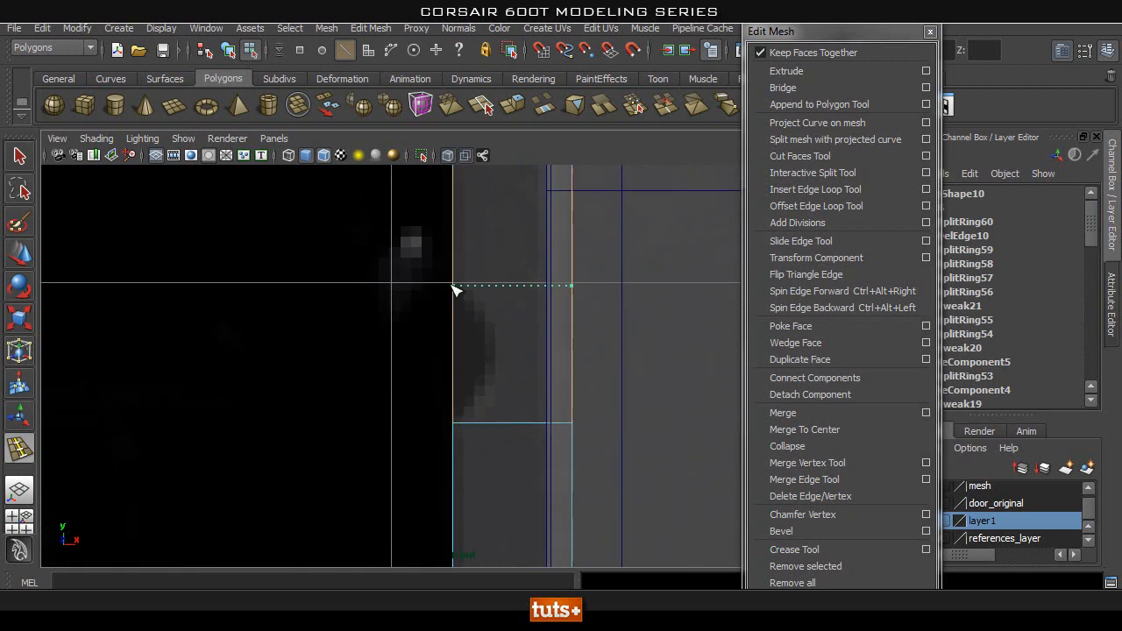
left_click(455, 287)
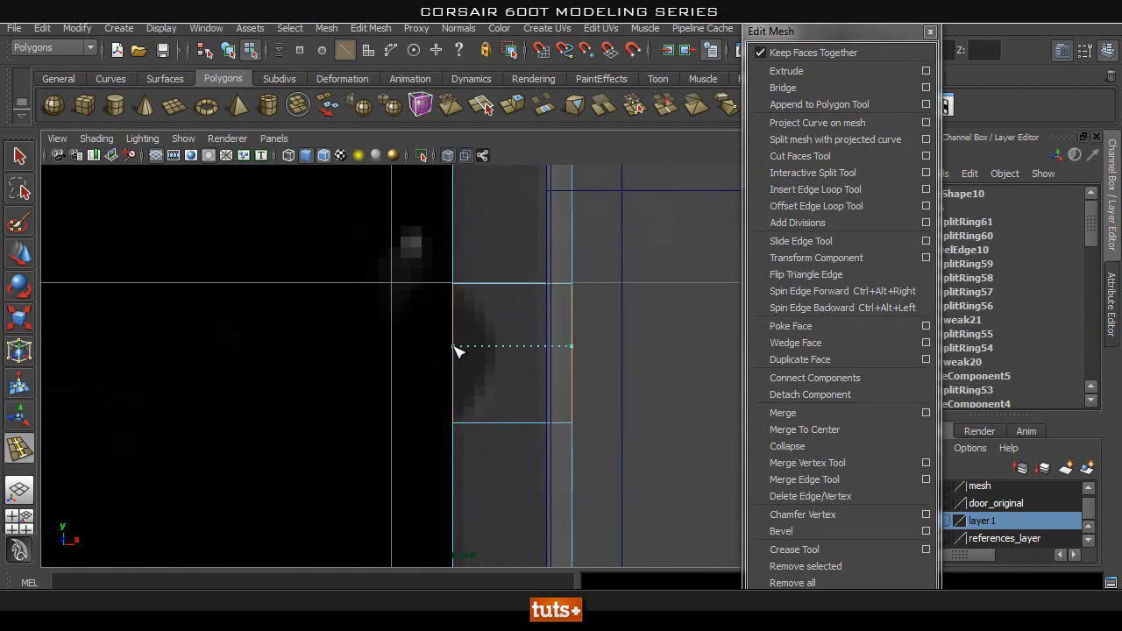
left_click(455, 357)
Insert two closely spaced support edge loops just above the notch and two just below it on the side strip.
middle_click_drag(469, 257, 468, 288, "alt")
left_click(450, 306)
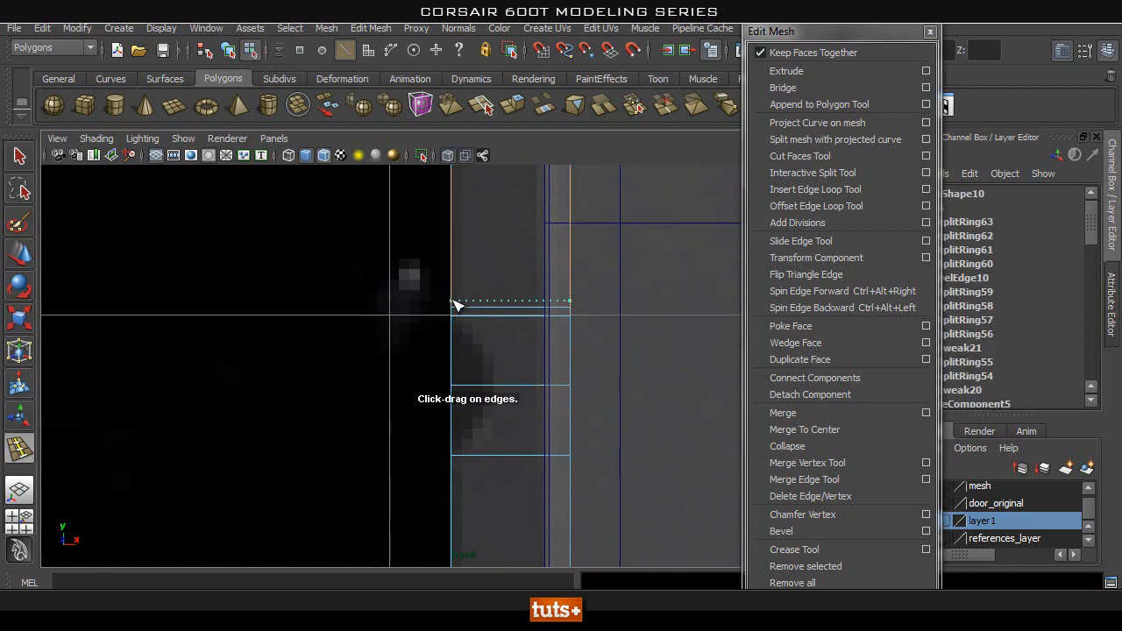
left_click(455, 304)
middle_click_drag(455, 304, 455, 378, "alt")
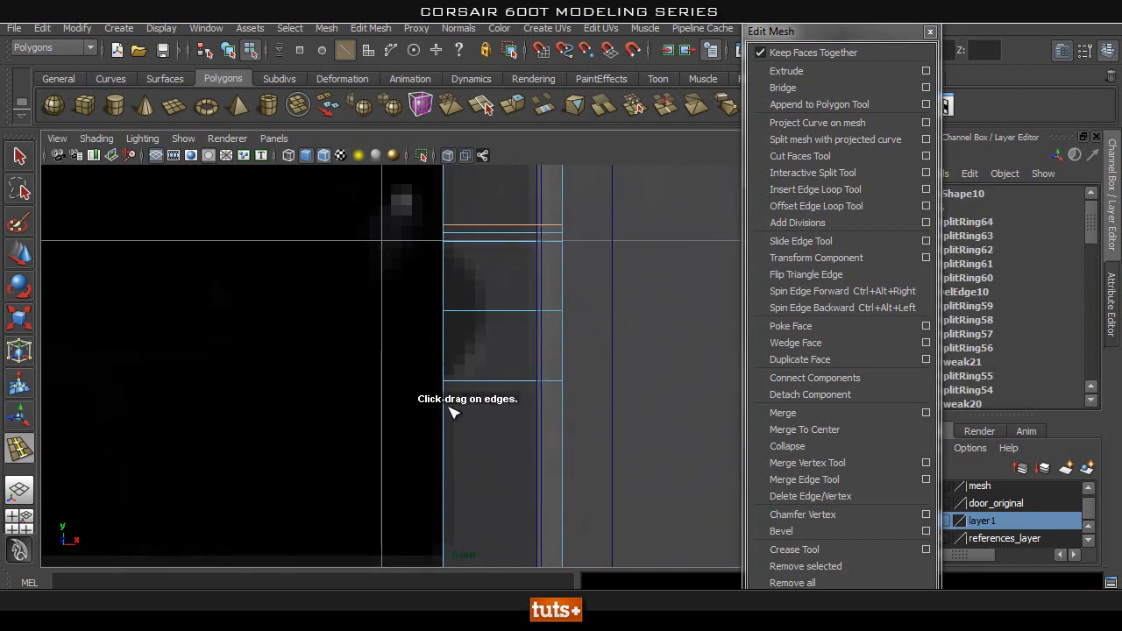
left_click(446, 396)
scroll(503, 443, "down", 3)
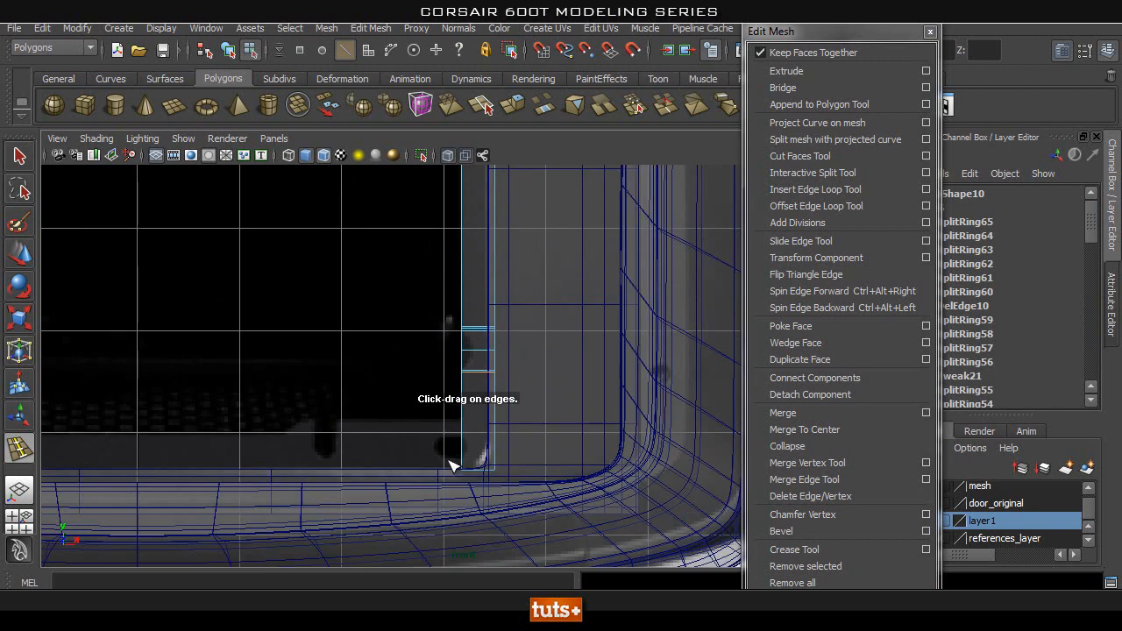
scroll(472, 394, "up", 2)
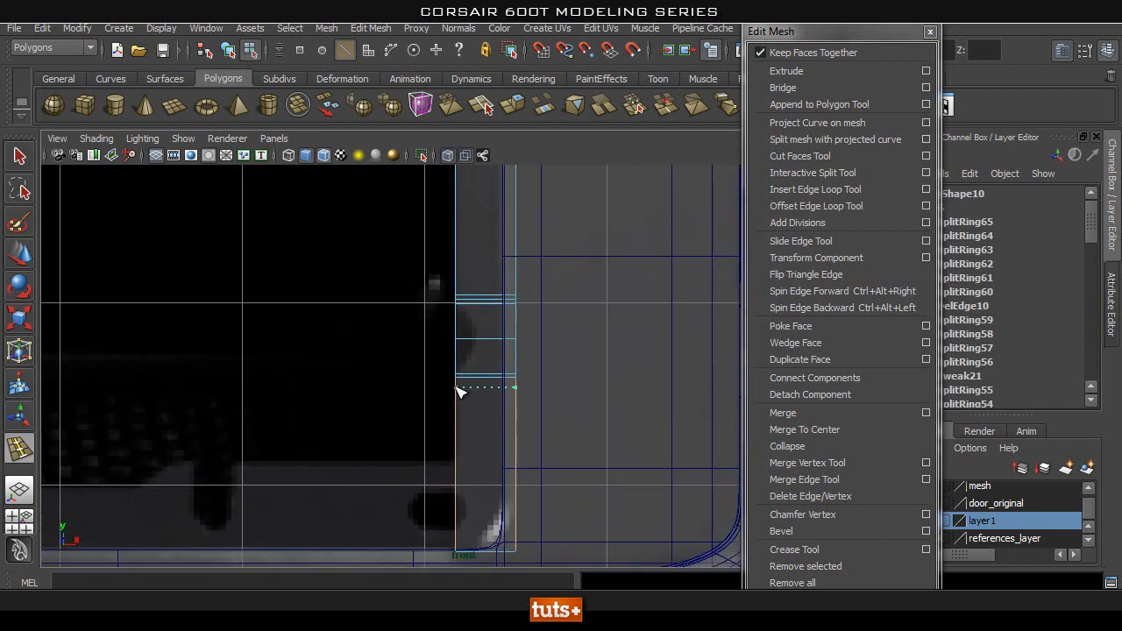
left_click(457, 386)
scroll(483, 305, "up", 2)
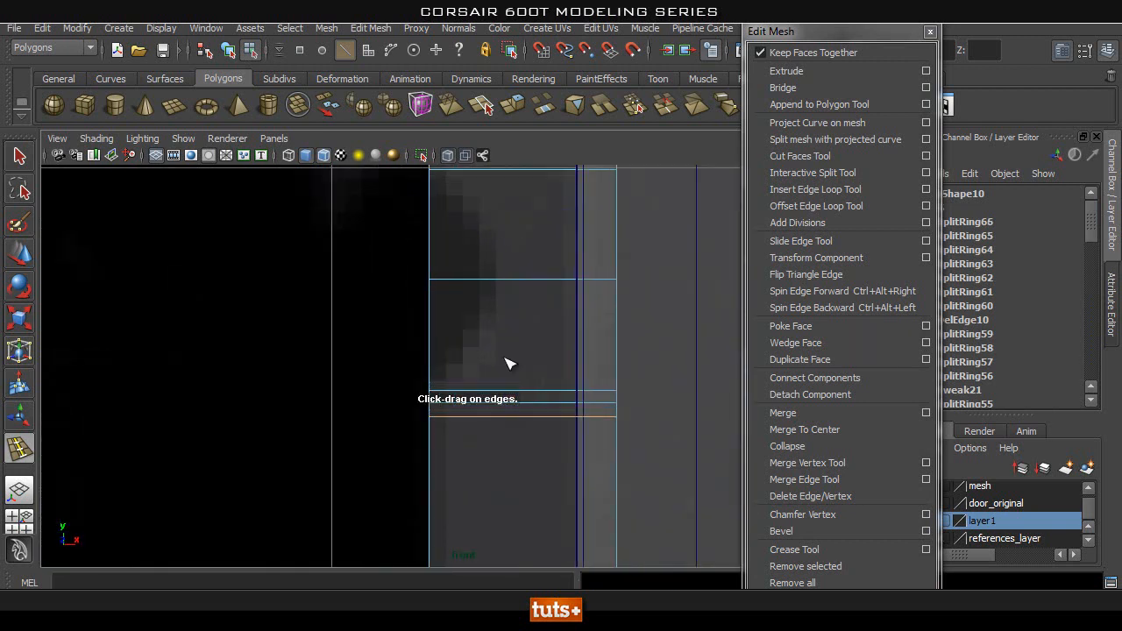
Pull the side strip's middle inner vertex inward to the notch's depth and check the smoothed shape.
key("q")
key("w")
left_click_drag(355, 245, 501, 288)
scroll(491, 302, "down", 3)
key("q")
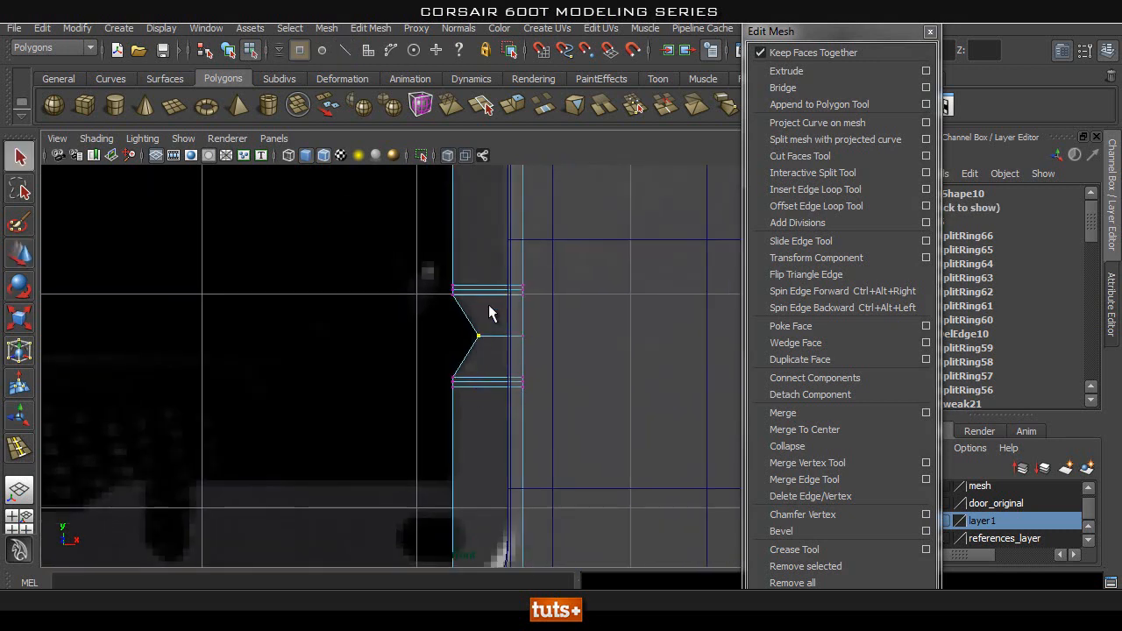
left_click(474, 290)
key("3")
left_click(390, 317)
middle_click_drag(386, 388, 374, 266, "alt")
scroll(432, 340, "up", 2)
middle_click_drag(367, 347, 513, 287, "alt")
Insert a horizontal edge loop across the side strip level with the upper edge of the reference's bottom strip.
right_click_drag(613, 324, 633, 267)
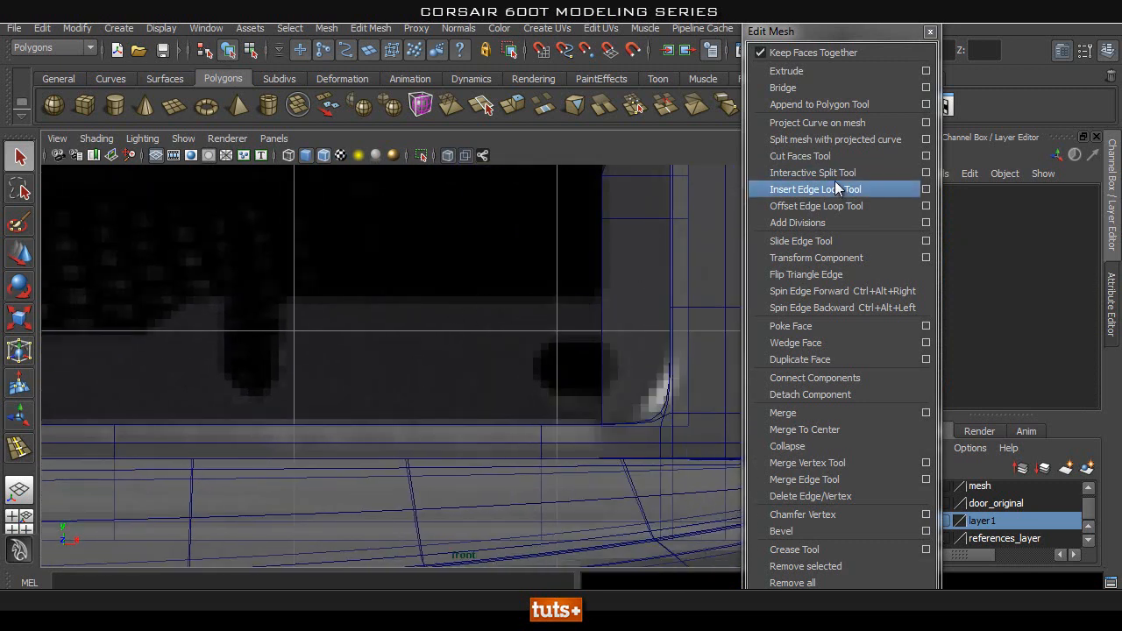
left_click(797, 205)
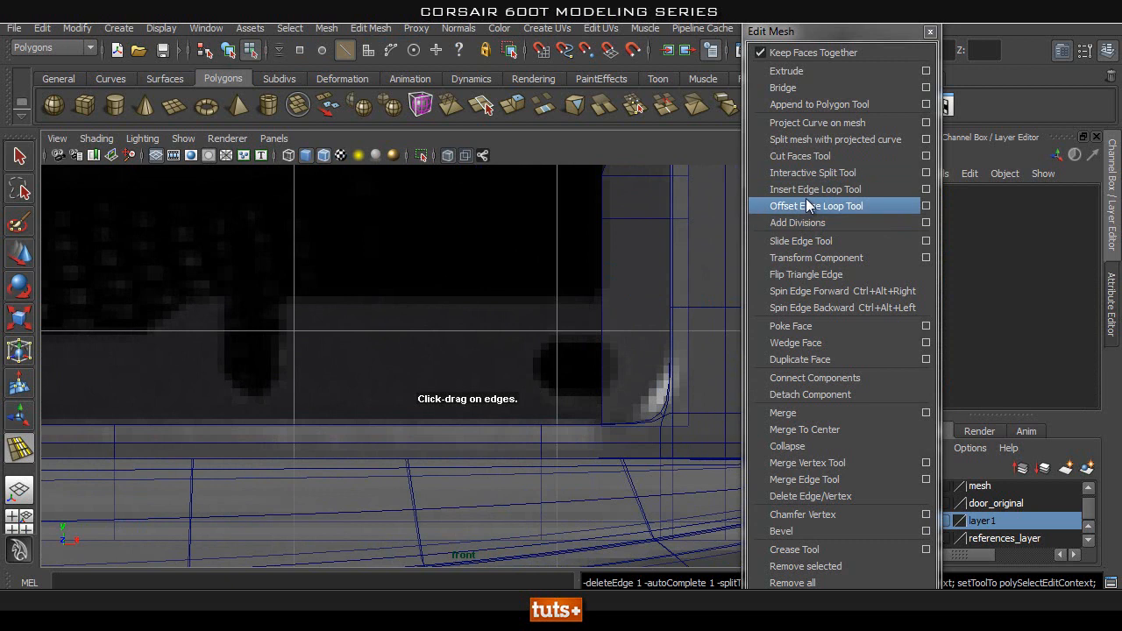
left_click(603, 299)
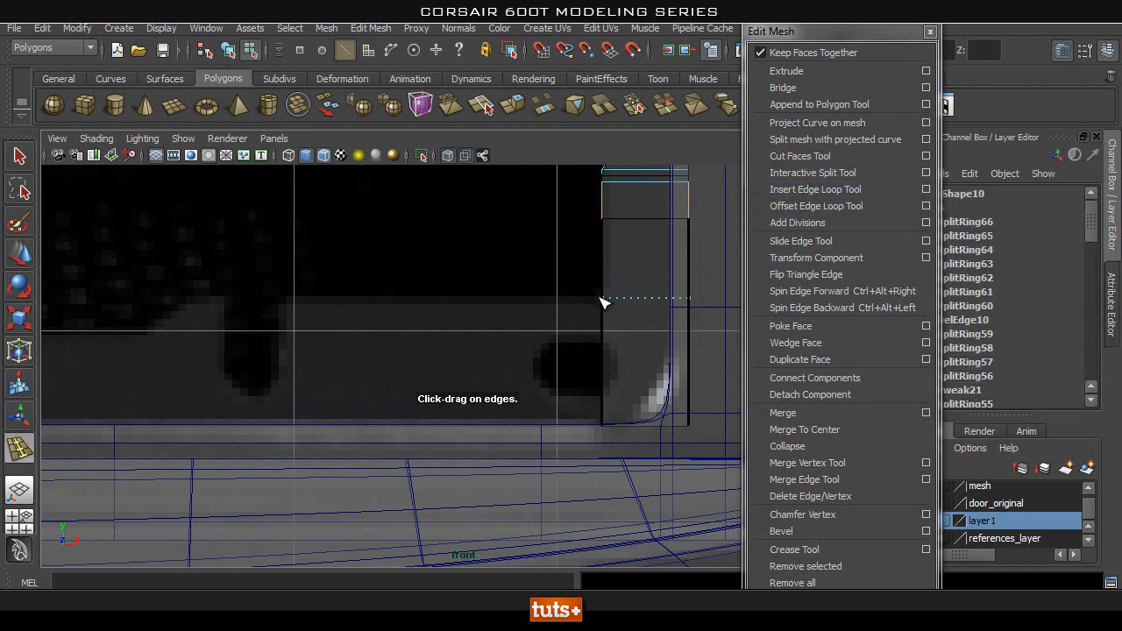
key("q")
Extrude the side strip's lowest inner edge along the opening's bottom toward the opposite side to form the bottom strip.
right_click_drag(626, 311, 633, 267)
left_click(603, 342)
scroll(503, 328, "down", 4)
left_click(836, 73)
scroll(316, 306, "down", 4)
middle_click_drag(313, 336, 491, 317, "alt")
key("w")
scroll(575, 341, "down", 2)
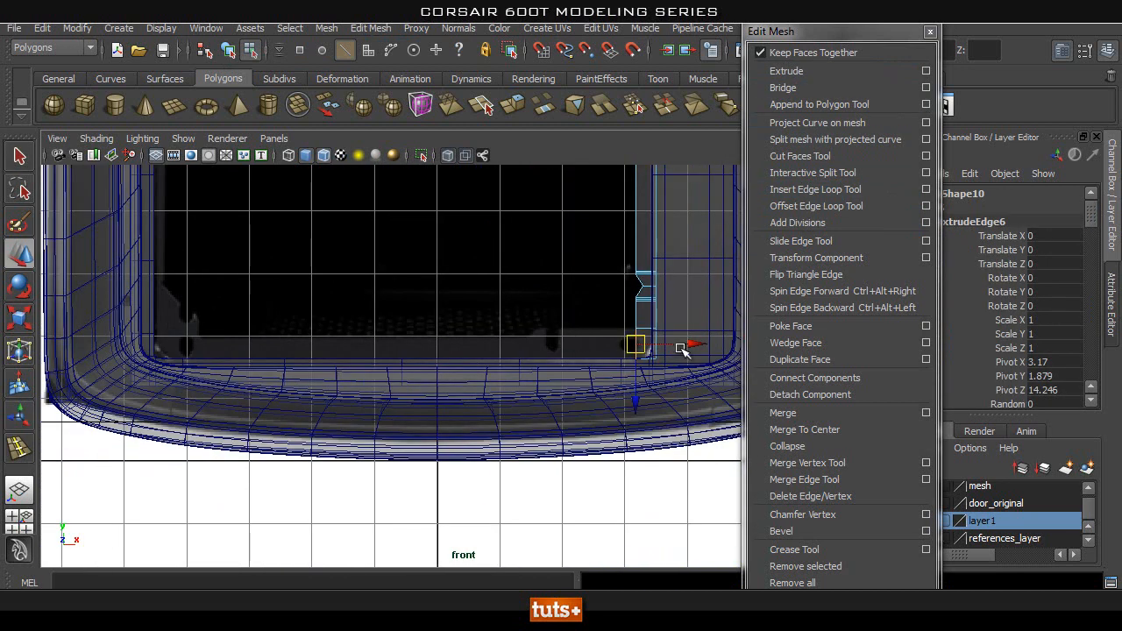
left_click_drag(691, 344, 205, 382)
Frame the dark corner hole with a vertical edge loop on its inner side and horizontal loops along its upper and lower edges.
scroll(421, 342, "up", 6)
middle_click_drag(653, 306, 194, 355, "alt")
scroll(531, 343, "up", 4)
middle_click_drag(463, 307, 399, 298, "alt")
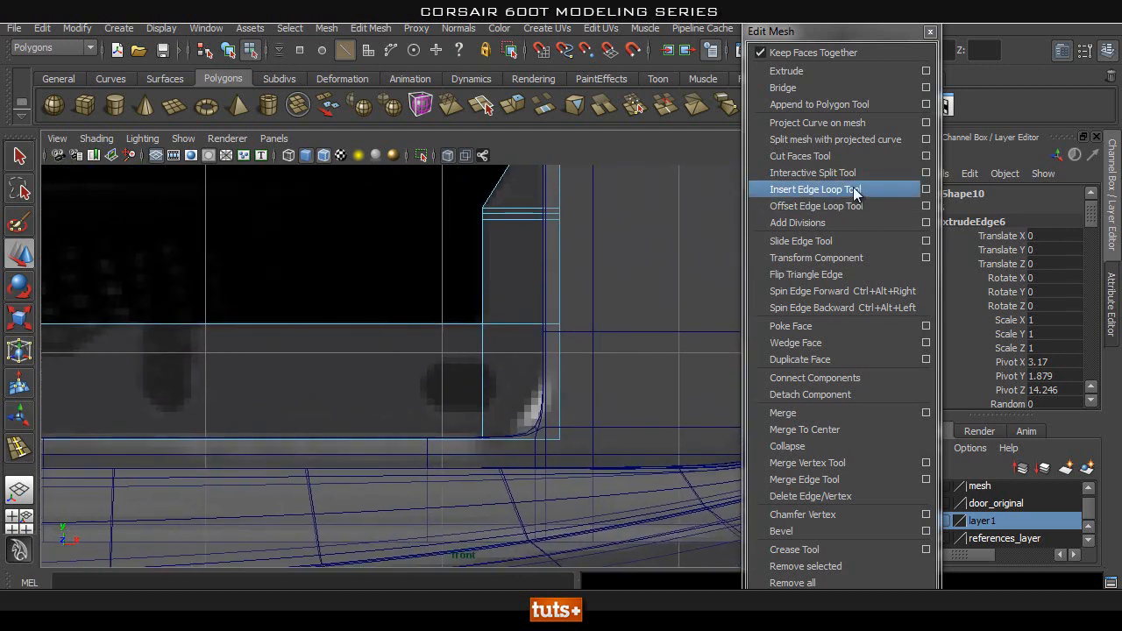
left_click(816, 189)
left_click_drag(429, 325, 423, 328)
left_click_drag(420, 369, 423, 363)
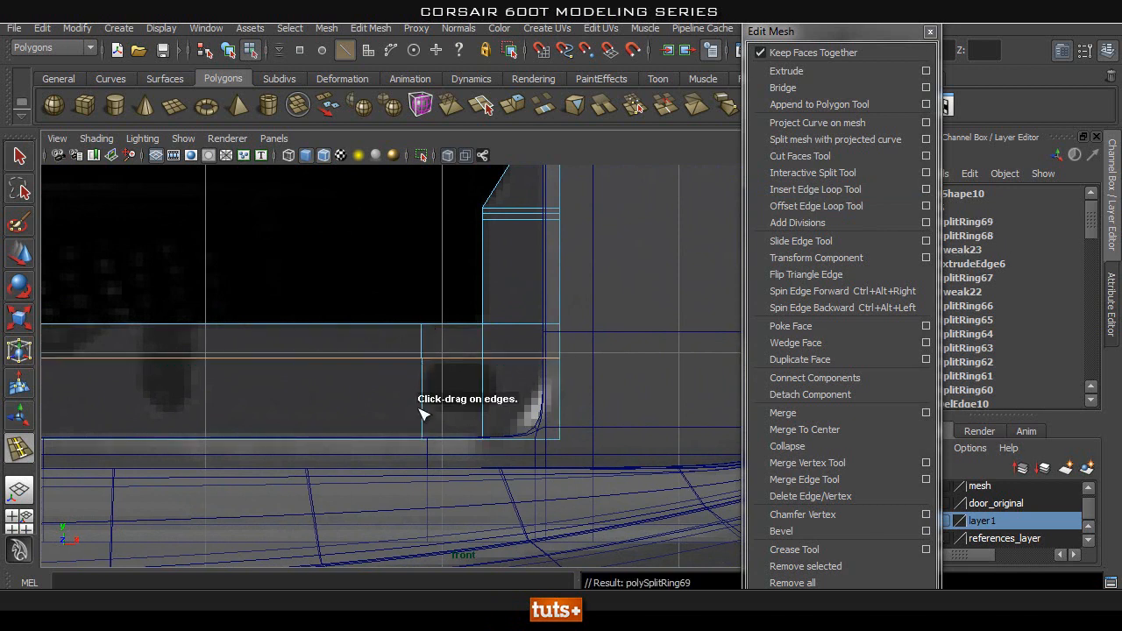
left_click_drag(421, 410, 423, 412)
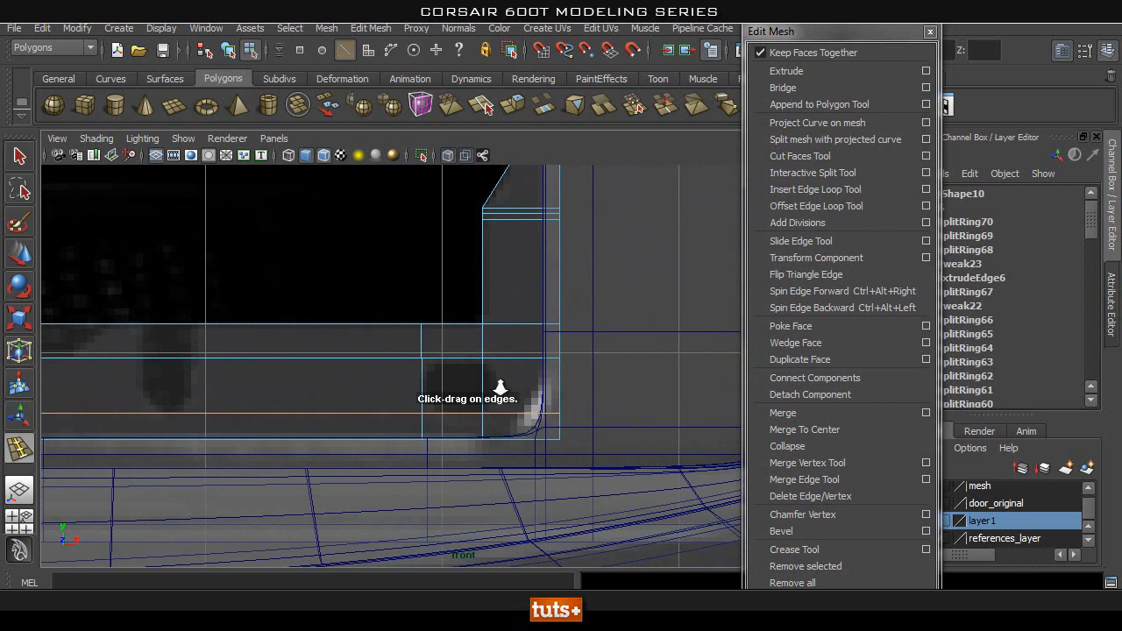
Move the edge crossing the corner hole outward to the hole's outer side.
scroll(426, 384, "up", 2)
key("q")
right_click_drag(504, 303, 500, 267)
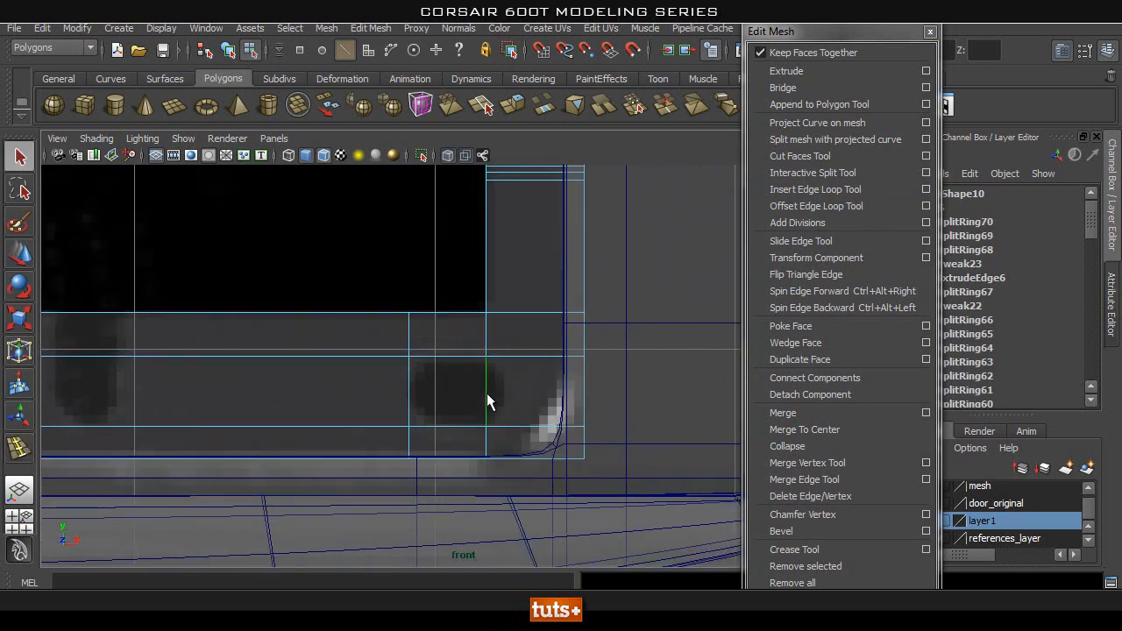
left_click(487, 393)
key("w")
left_click_drag(537, 391, 557, 394)
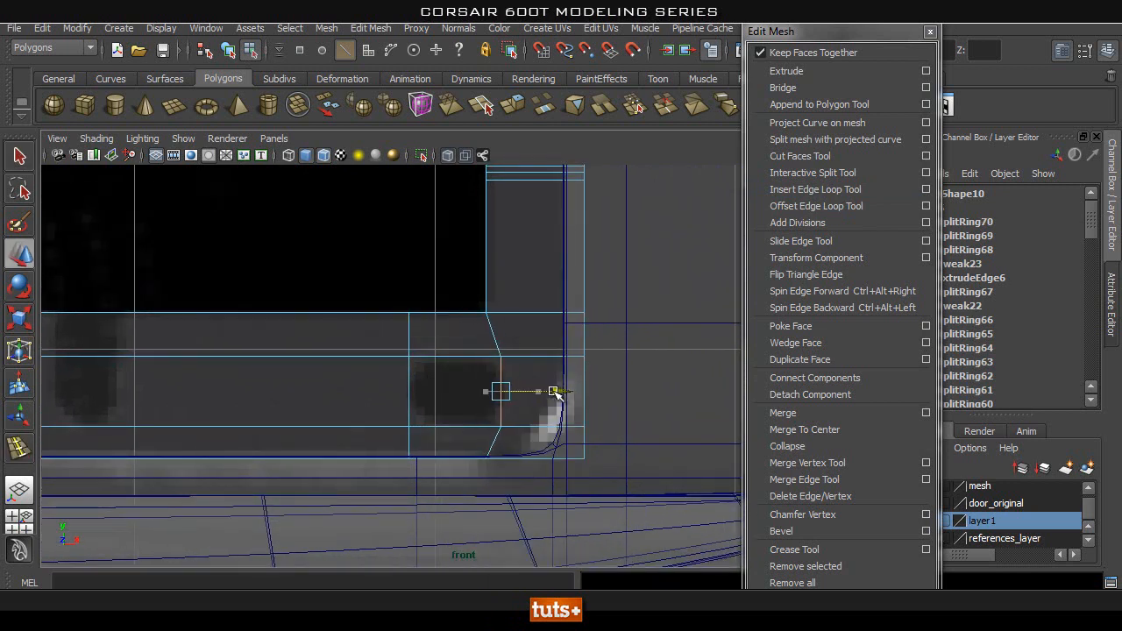
Delete the face covering the corner hole and compare the smoothed and unsmoothed shapes.
key("q")
right_click_drag(463, 382, 472, 394)
left_click(472, 395)
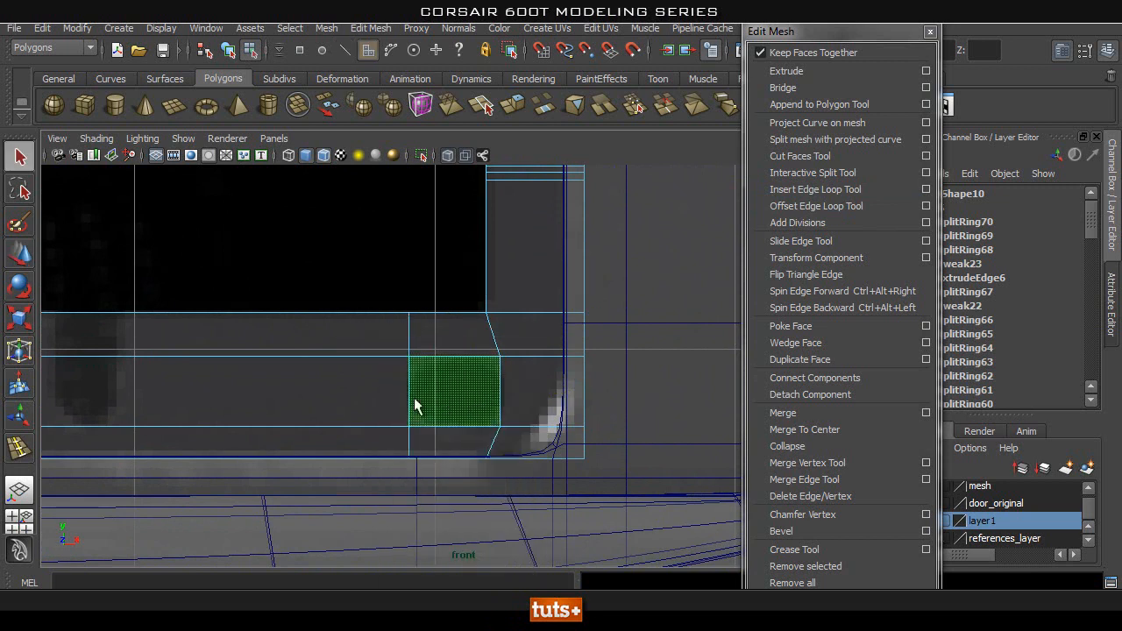
key("Delete")
right_click_drag(562, 312, 581, 288)
key("3")
left_click(429, 368)
left_click(383, 375)
key("1")
Insert two vertical support edge loops across the bottom strip beside the hole's inner side and check the smoothed shape.
middle_click_drag(286, 402, 436, 395, "alt")
middle_click_drag(564, 301, 732, 295, "alt")
mouse_move(559, 300)
middle_mouse_down("alt")
mouse_move(667, 268)
mouse_move(362, 278)
middle_mouse_up("alt")
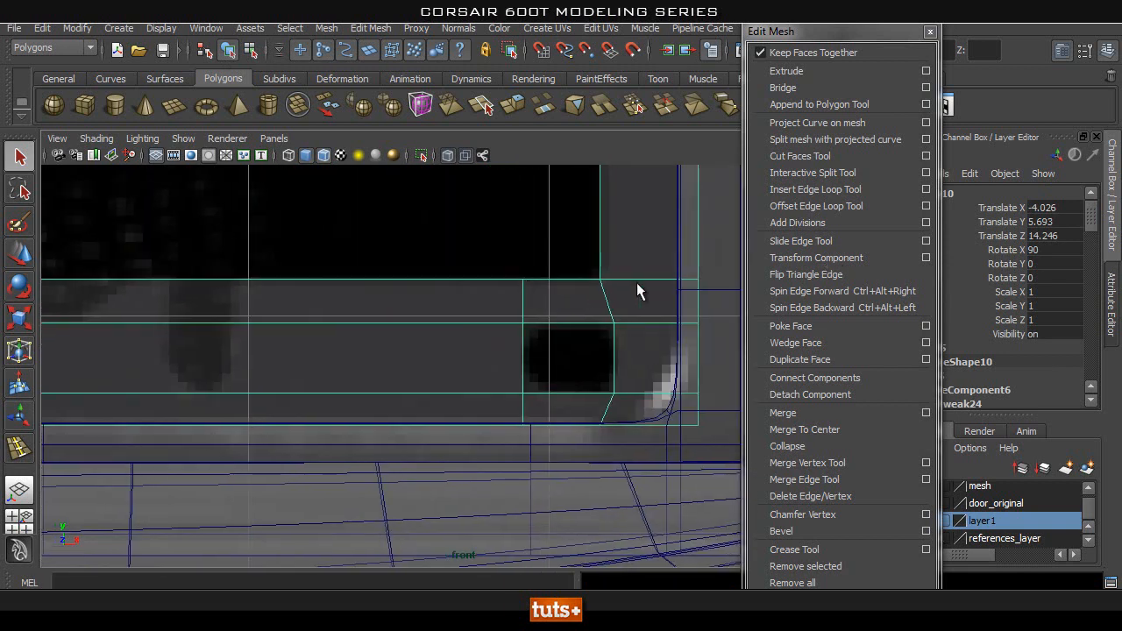
left_click(806, 189)
left_click(512, 324)
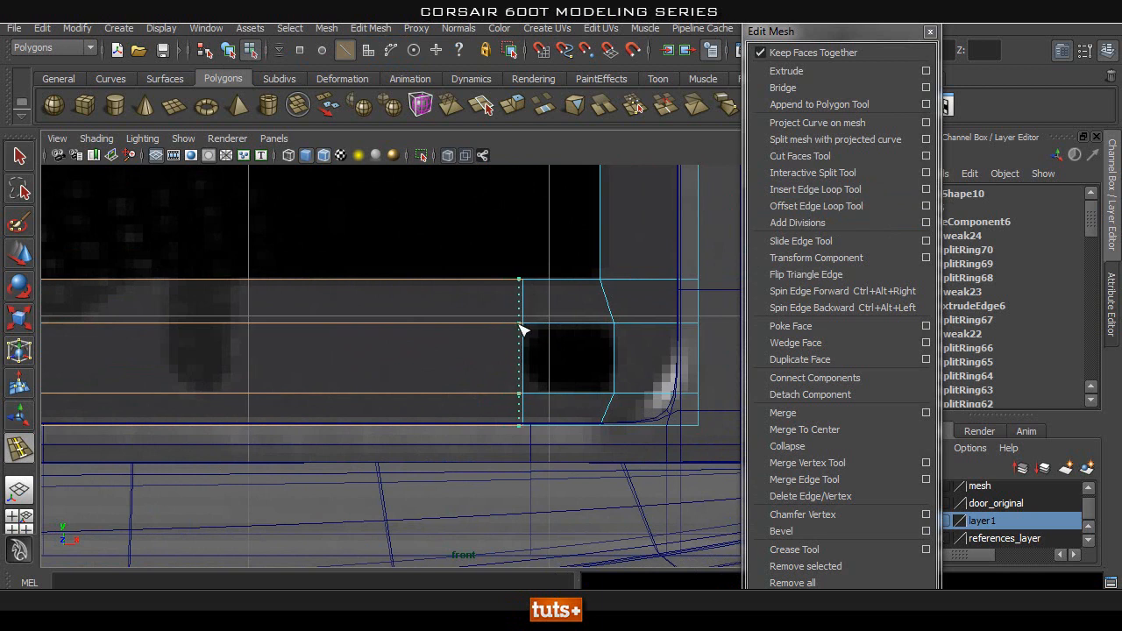
left_click(520, 329)
left_click(513, 329)
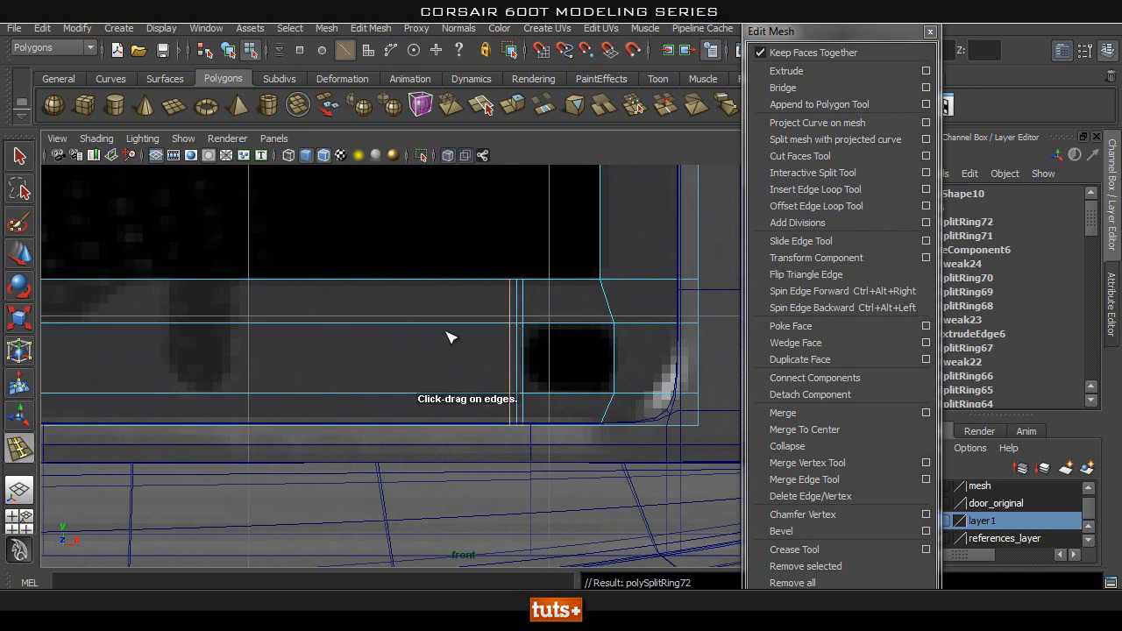
right_click_drag(587, 303, 577, 285)
left_click(577, 285)
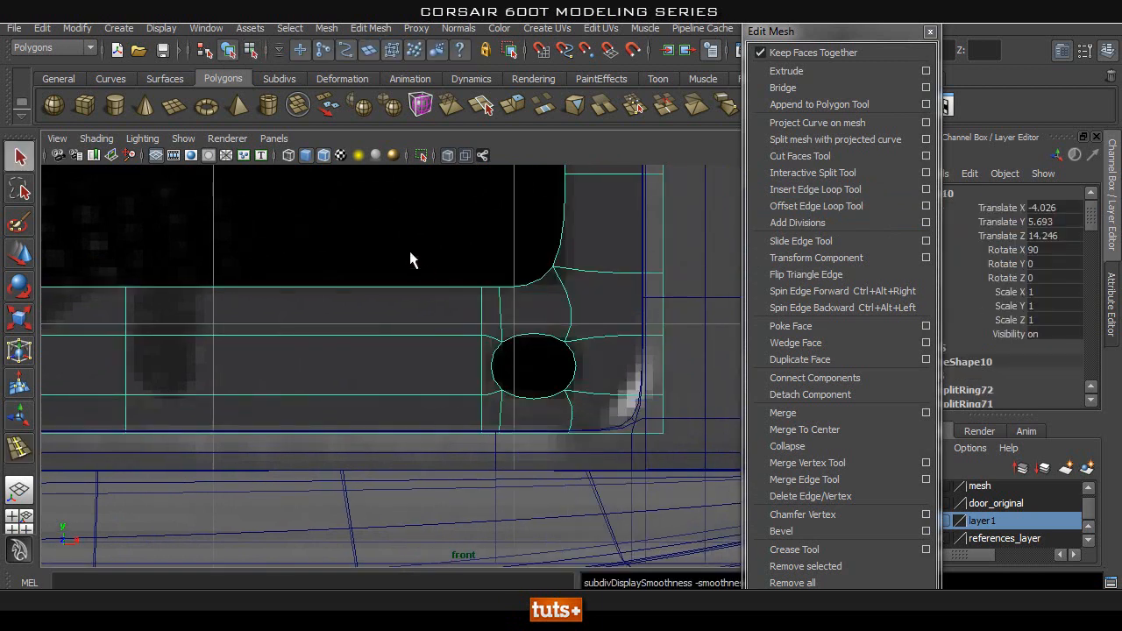
left_click(416, 264)
left_click(576, 317)
Insert a horizontal edge loop across the side strip just above its inner corner with the bottom strip.
right_click_drag(413, 289, 574, 297, "alt")
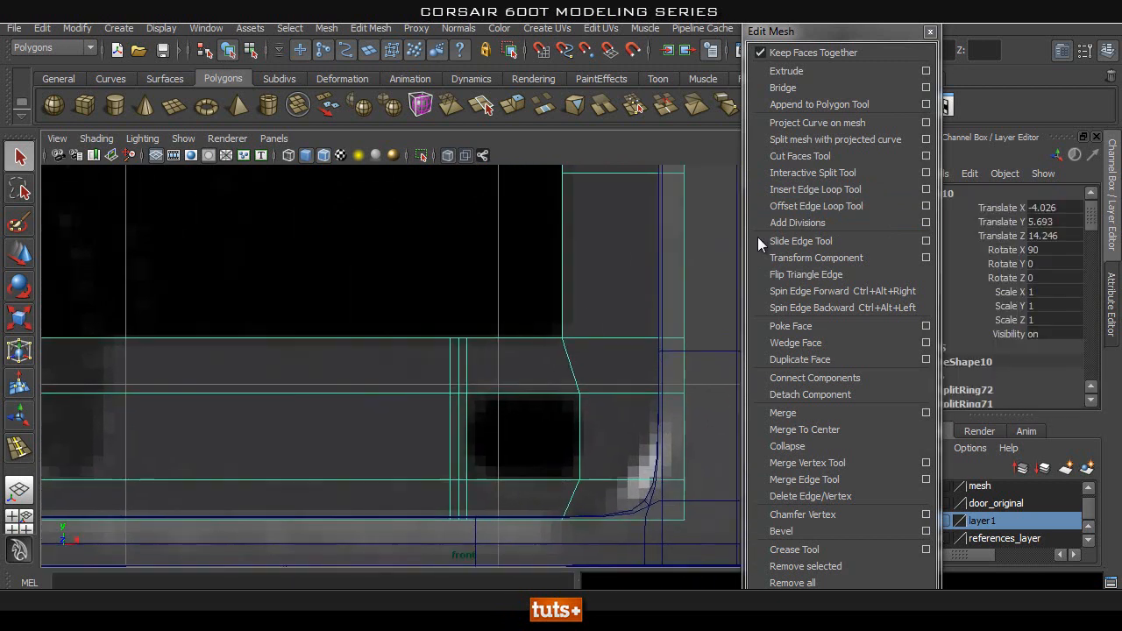
left_click(812, 190)
left_click_drag(563, 314, 565, 334)
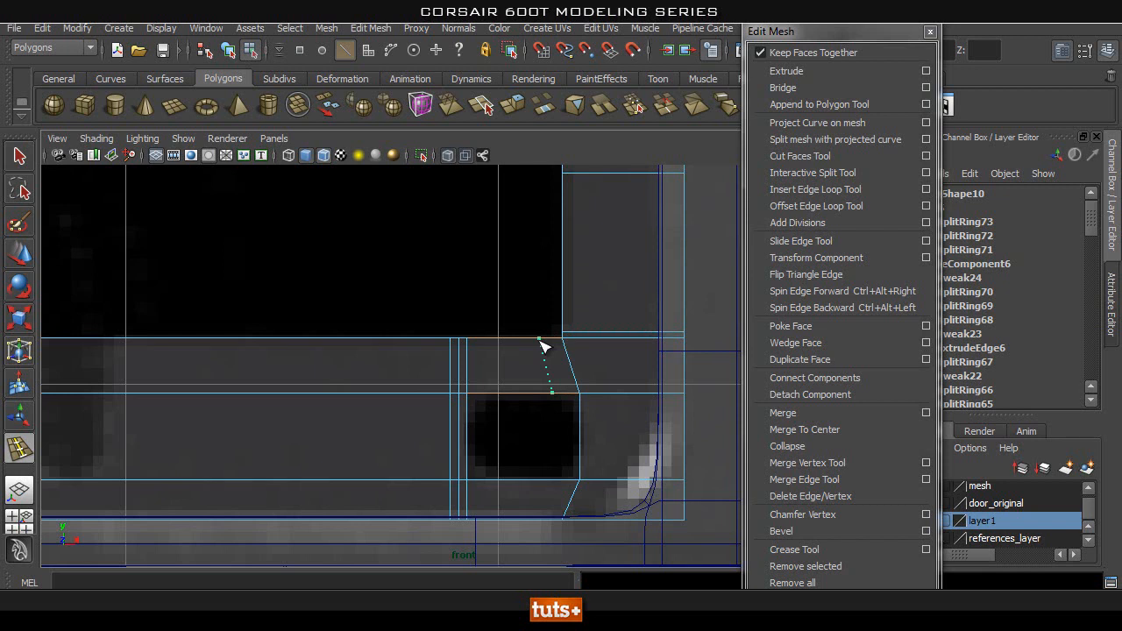
left_click_drag(541, 347, 544, 348)
key("ctrl+z")
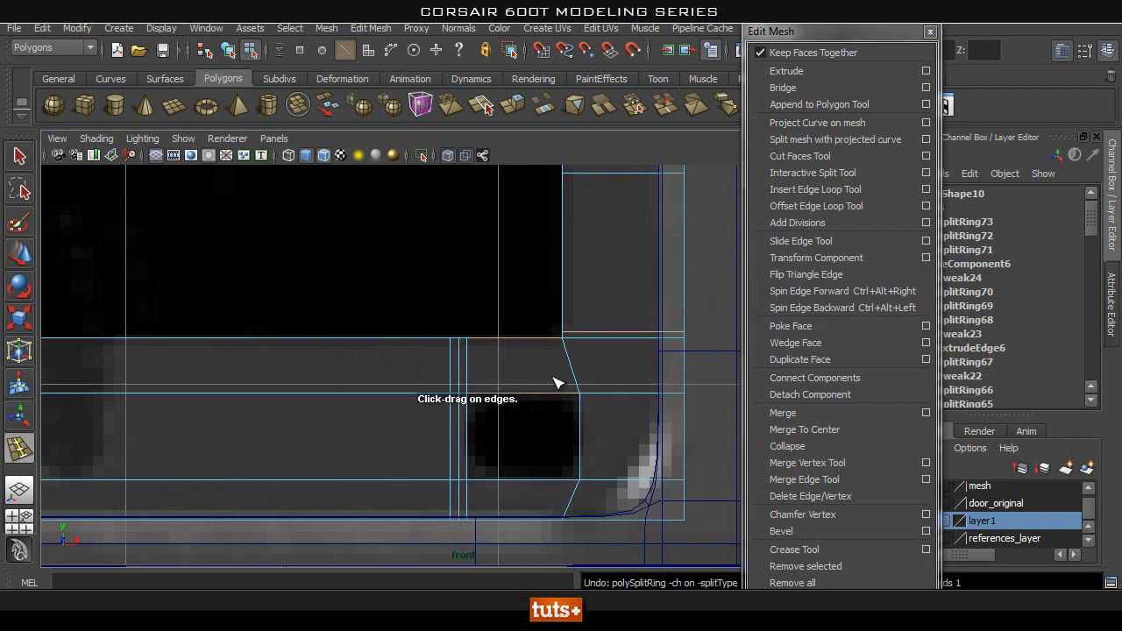
key("q")
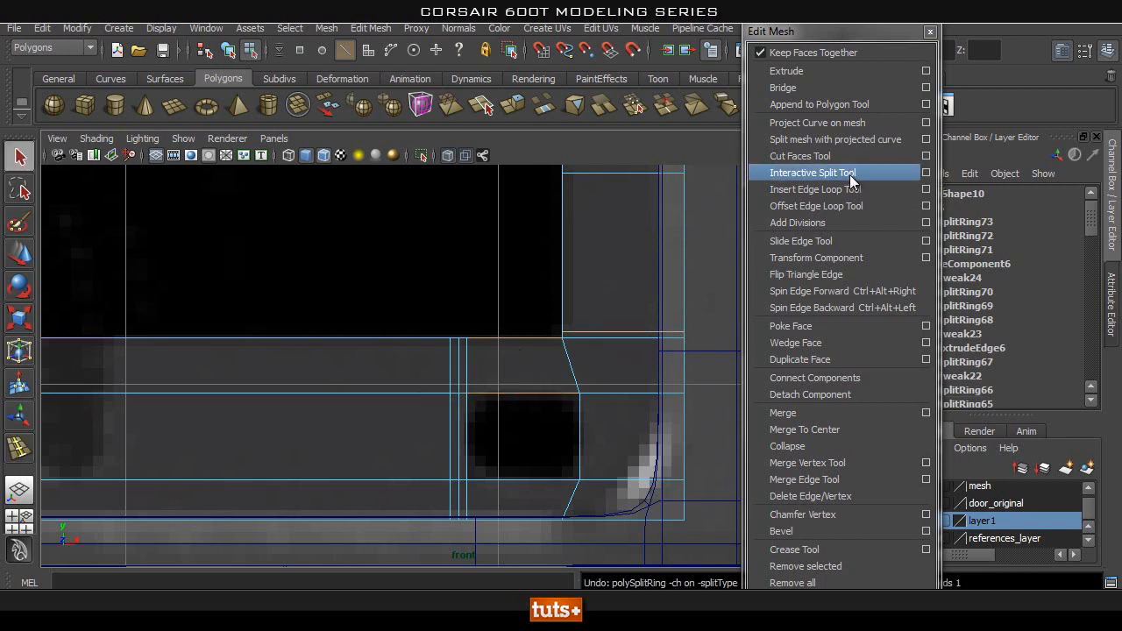
Compare the smoothed and unsmoothed shapes of the bracket's inner corner and the corner hole.
right_click_drag(545, 309, 603, 269)
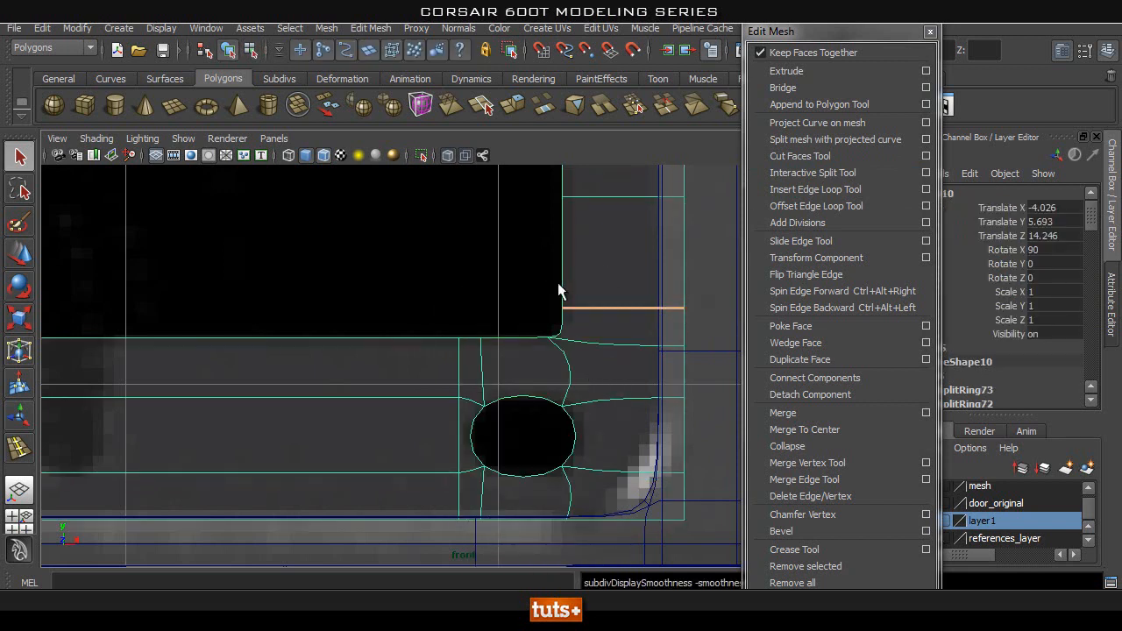
left_click(602, 269)
scroll(504, 344, "down", 3)
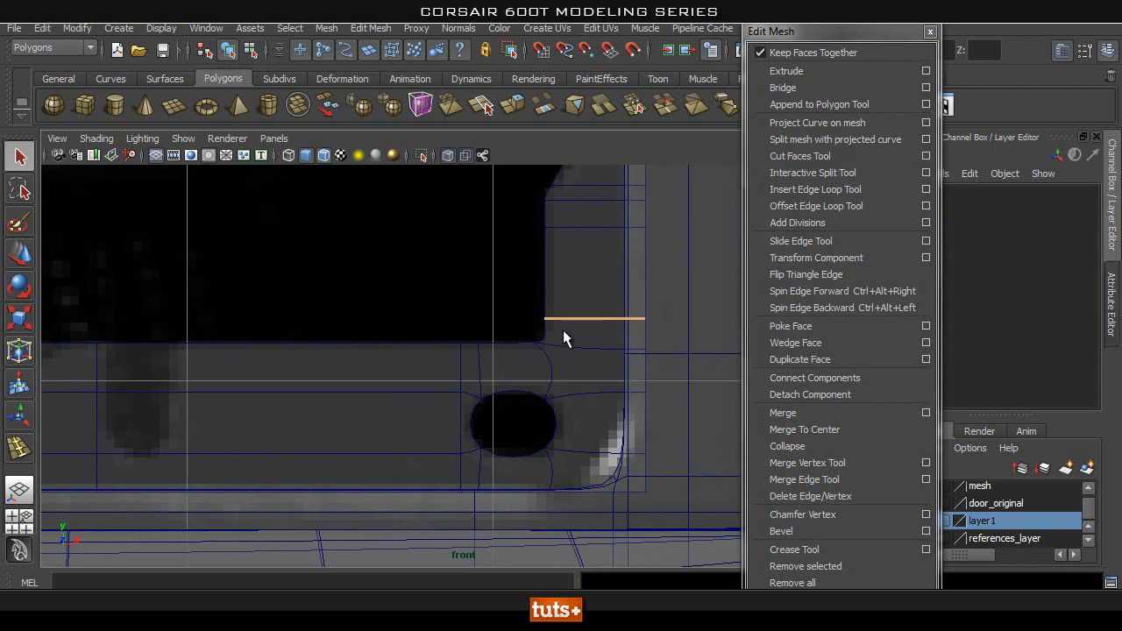
left_click(550, 318)
key("1")
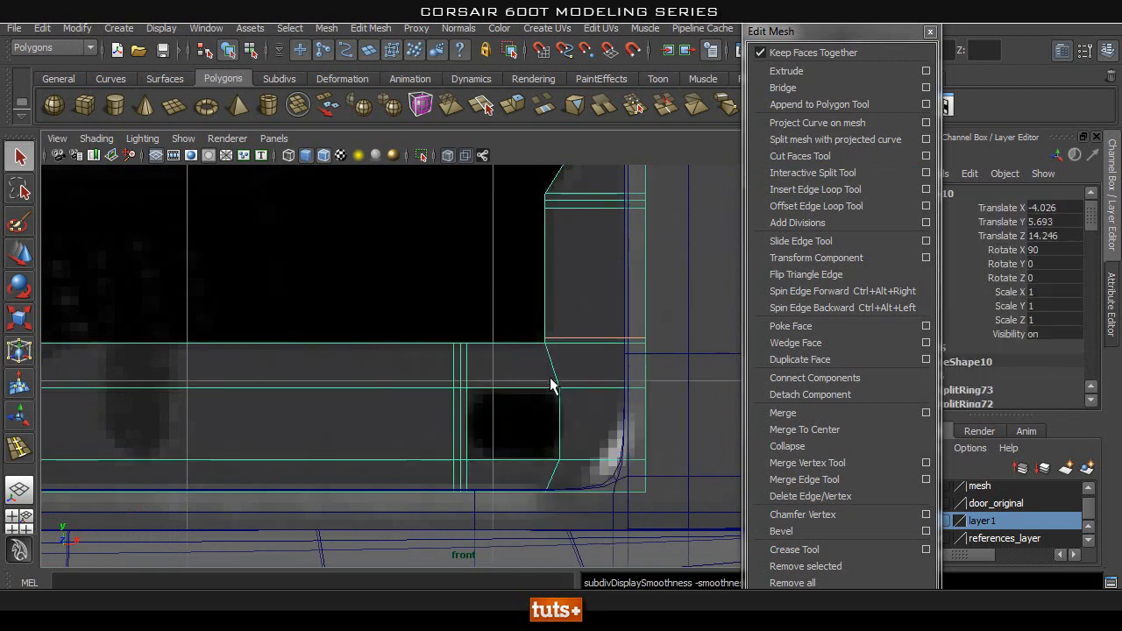
Examine the bracket's bottom strip against the reference, especially the dark slot and the slanted edge beside it.
scroll(500, 347, "down", 6)
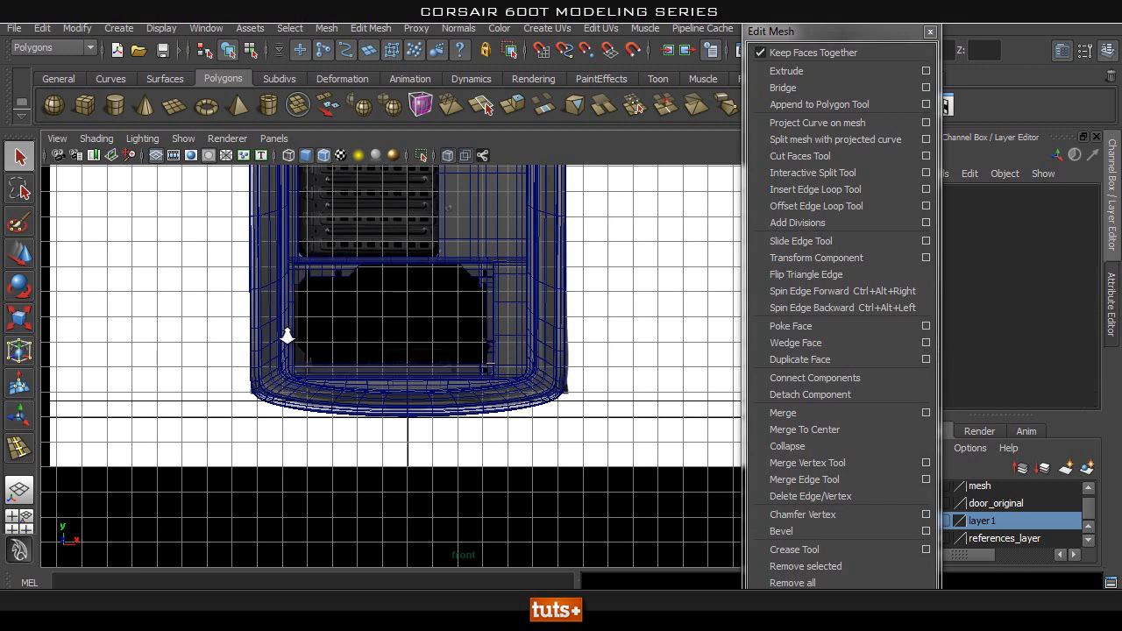
scroll(444, 346, "up", 8)
scroll(230, 342, "up", 4)
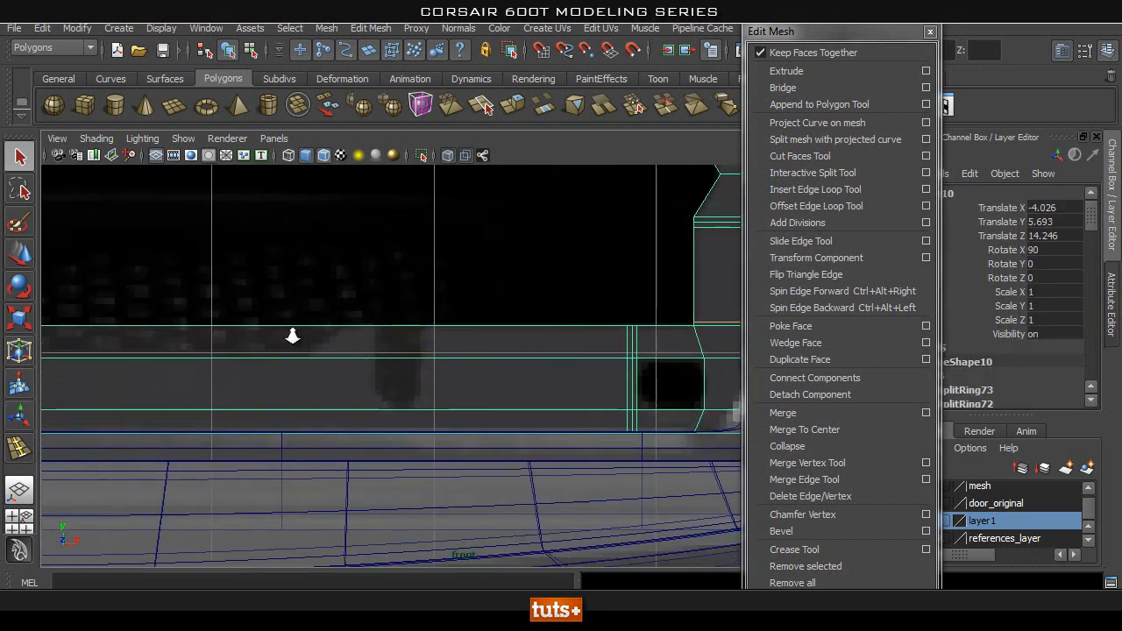
middle_click_drag(409, 311, 650, 337, "alt")
scroll(449, 294, "down", 3)
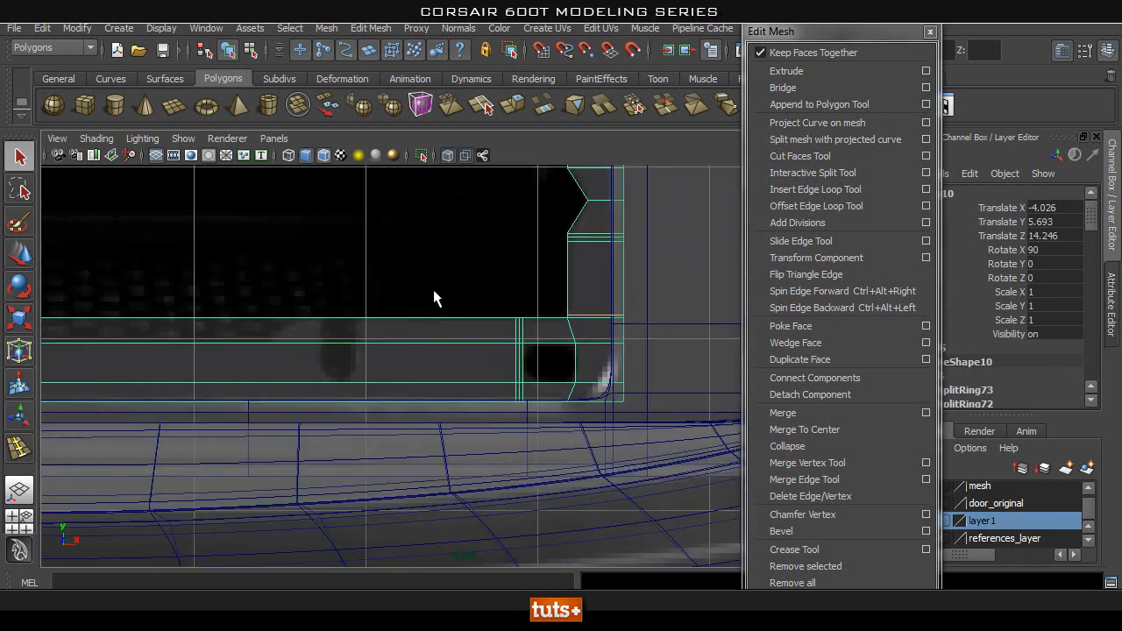
scroll(494, 359, "up", 2)
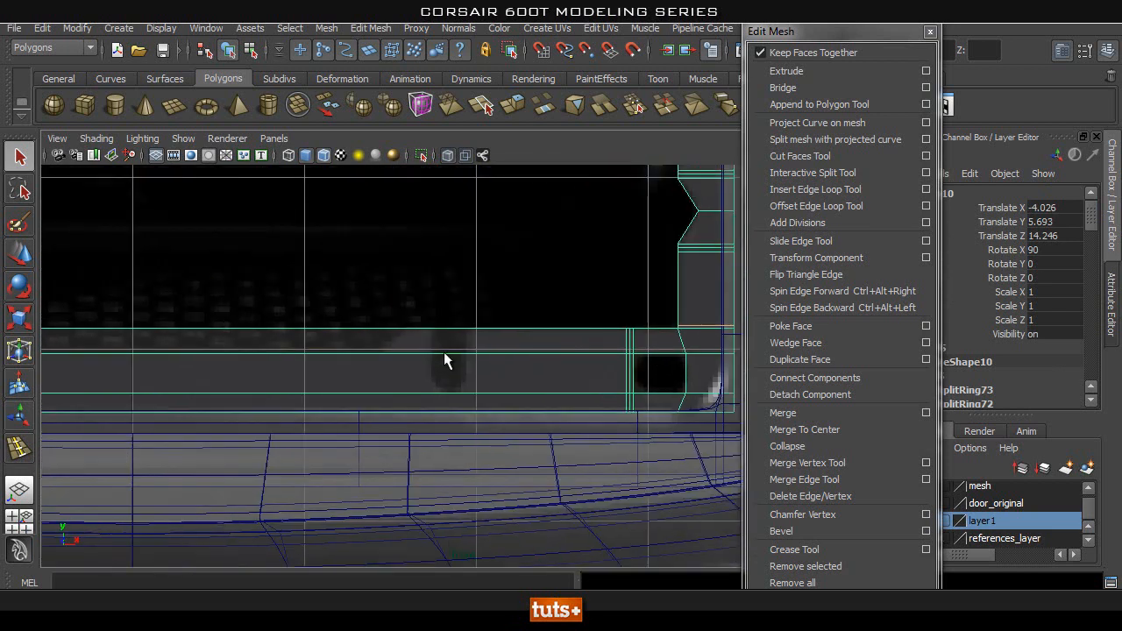
scroll(547, 351, "up", 1)
scroll(622, 325, "down", 1)
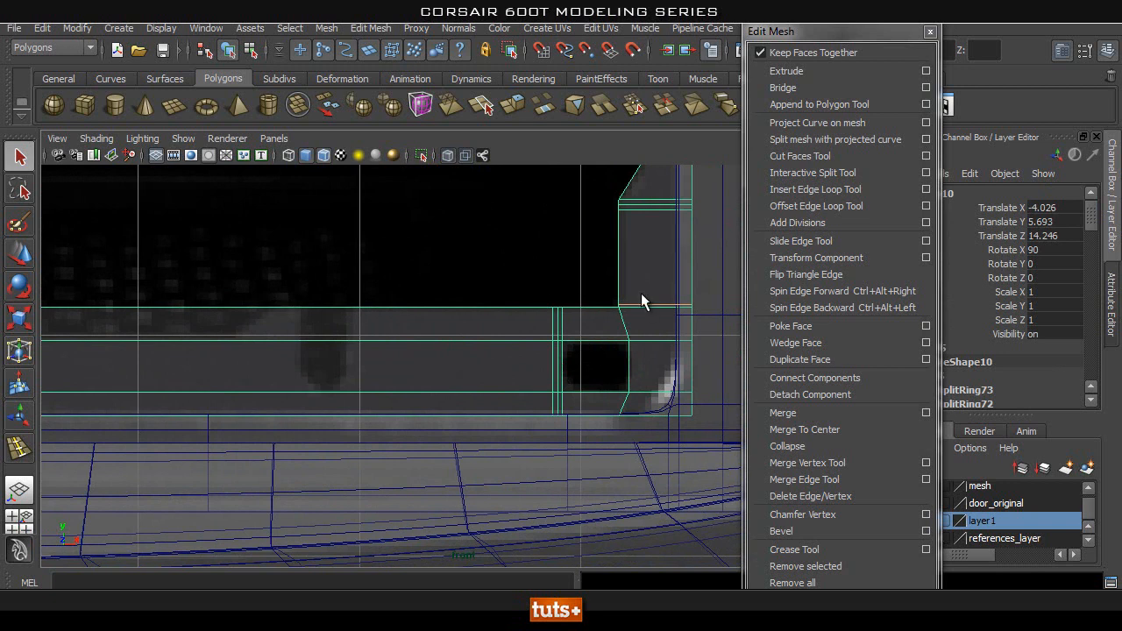
scroll(514, 266, "up", 2)
scroll(711, 304, "up", 2)
scroll(418, 298, "up", 1)
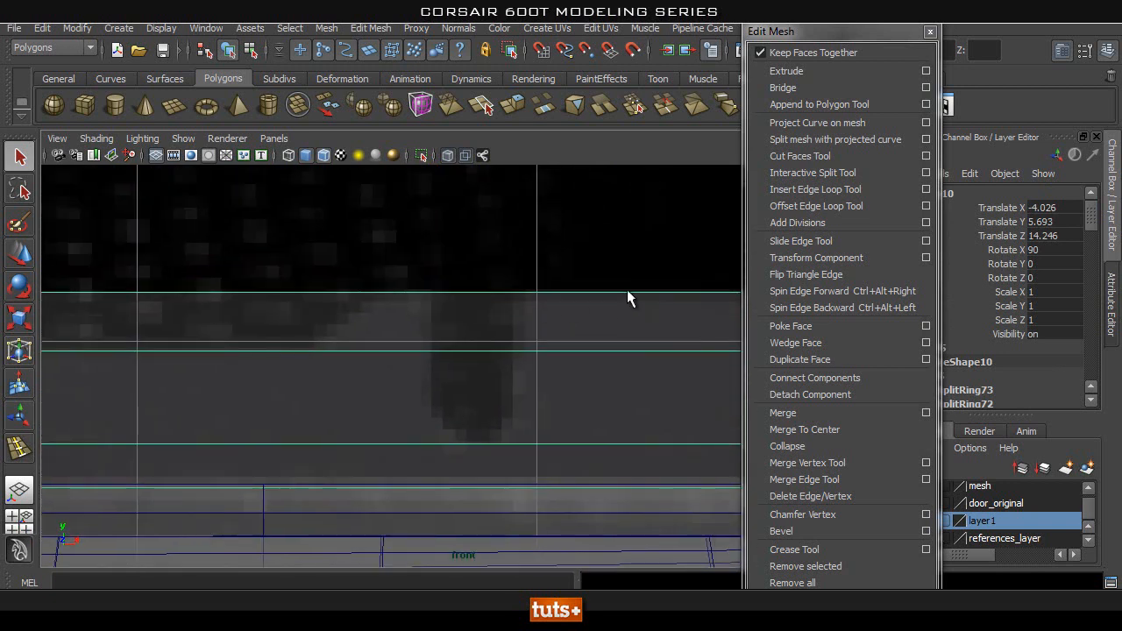
Insert two vertical edge loops across the bottom strip along both sides of the dark slot in the reference.
middle_click_drag(576, 310, 536, 311, "alt")
left_click(815, 189)
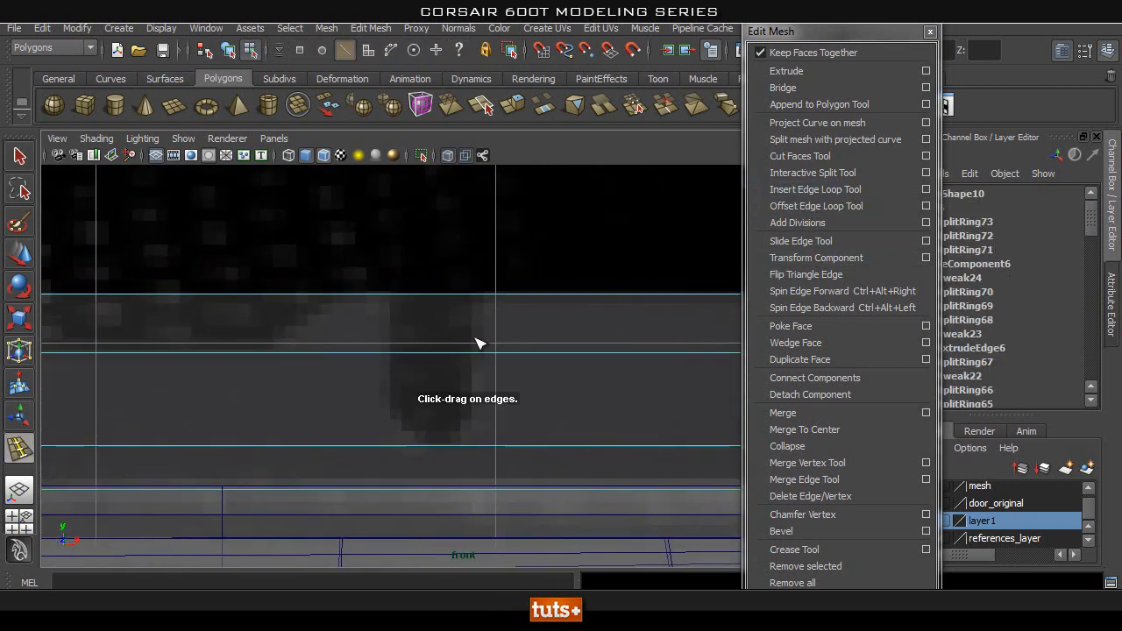
left_click_drag(494, 354, 483, 353)
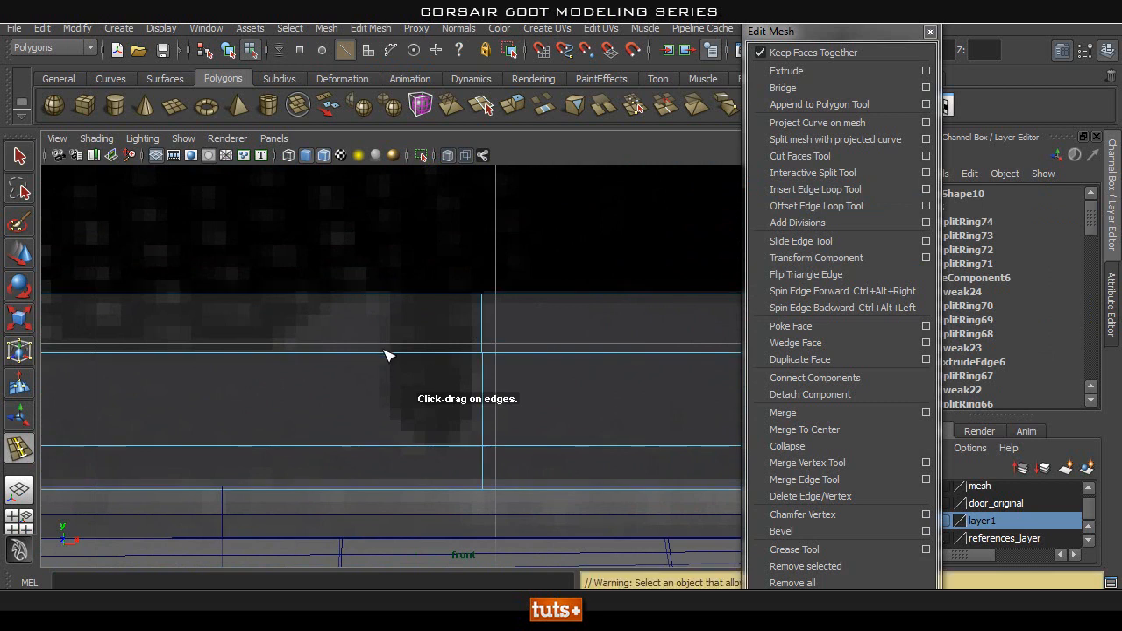
left_click_drag(391, 358, 388, 358)
Delete the bottom strip's faces between the two new loops to open the slot and check its smoothed shape.
key("q")
right_click_drag(437, 413, 438, 257)
right_click_drag(546, 308, 619, 291)
left_click_drag(552, 331, 322, 399, "alt")
key("3")
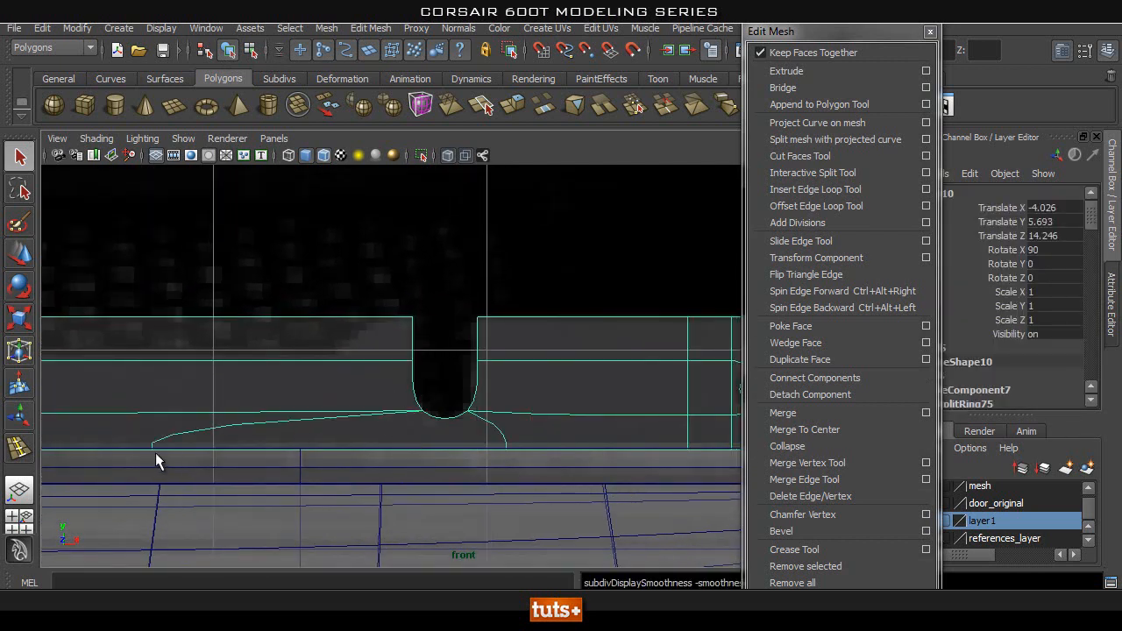
key("1")
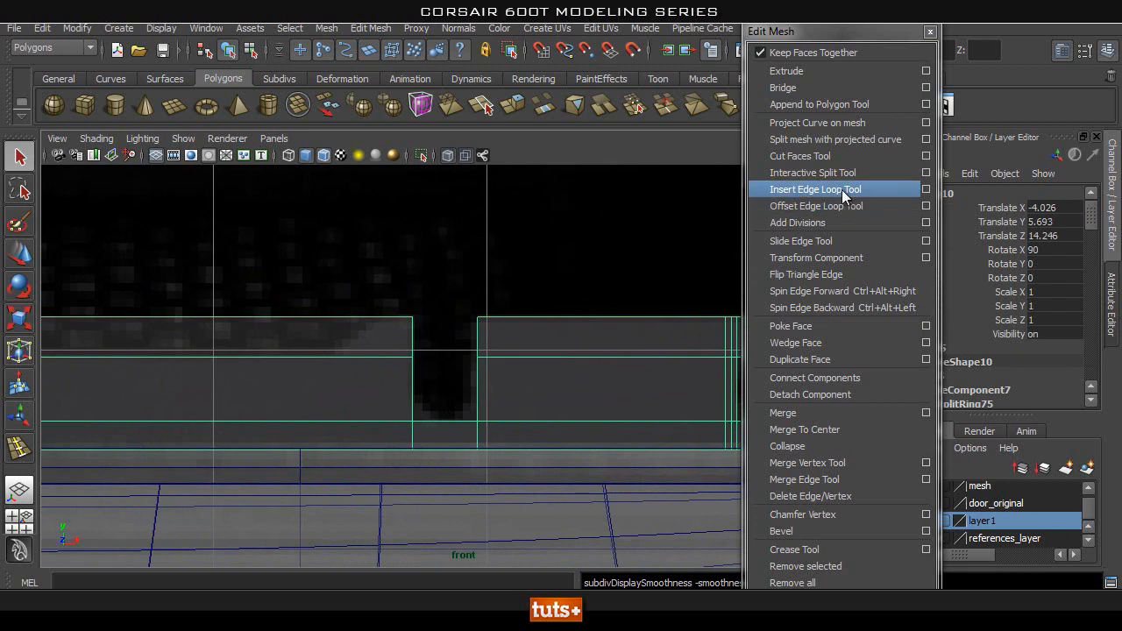
Insert two vertical support edge loops across the bottom strip close to the slot's left side.
left_click(815, 189)
left_click(410, 358)
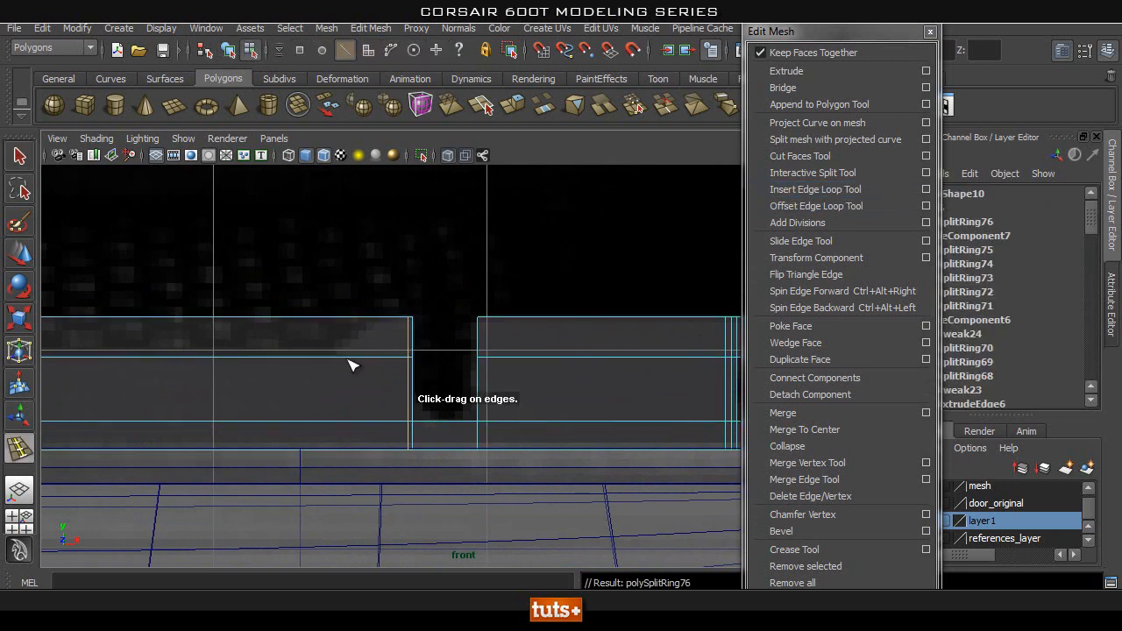
scroll(408, 357, "up", 2)
left_click_drag(389, 359, 397, 364)
middle_click_drag(284, 375, 349, 358, "alt")
left_click_drag(379, 337, 386, 343)
Delete the bottom strip's top row of faces to the left of the slot's support loops.
middle_click_drag(359, 351, 237, 333, "alt")
right_click_drag(232, 328, 162, 322, "alt")
middle_click_drag(162, 323, 319, 309, "alt")
middle_click_drag(403, 324, 296, 315, "alt")
key("q")
right_click_drag(429, 310, 429, 342)
middle_click_drag(444, 317, 208, 331, "alt")
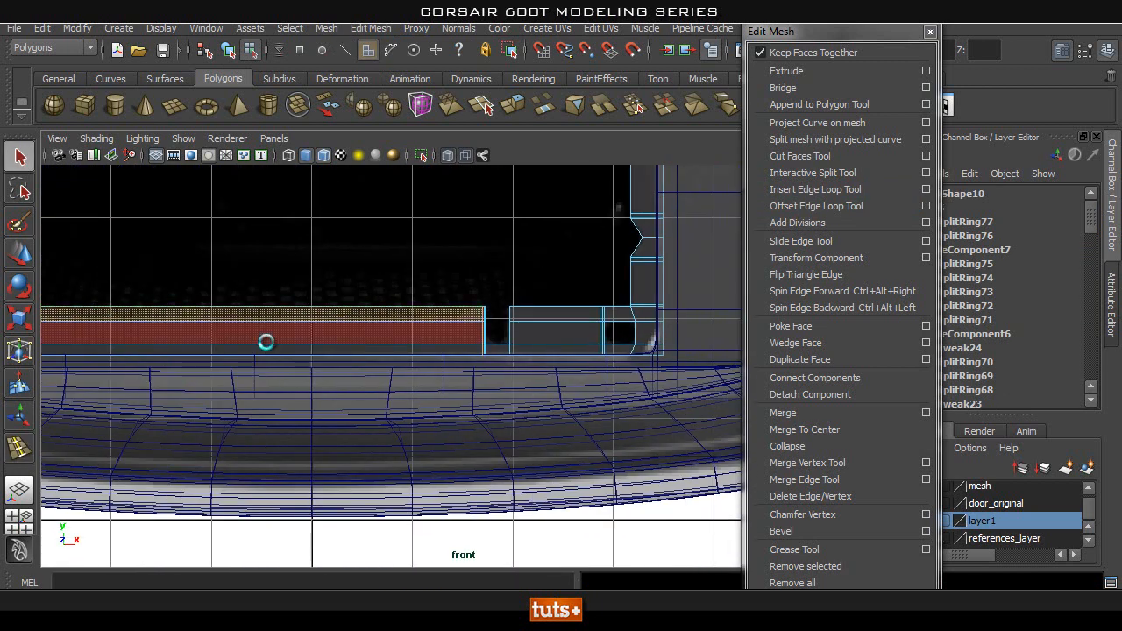
right_click_drag(399, 314, 1044, 337, "alt")
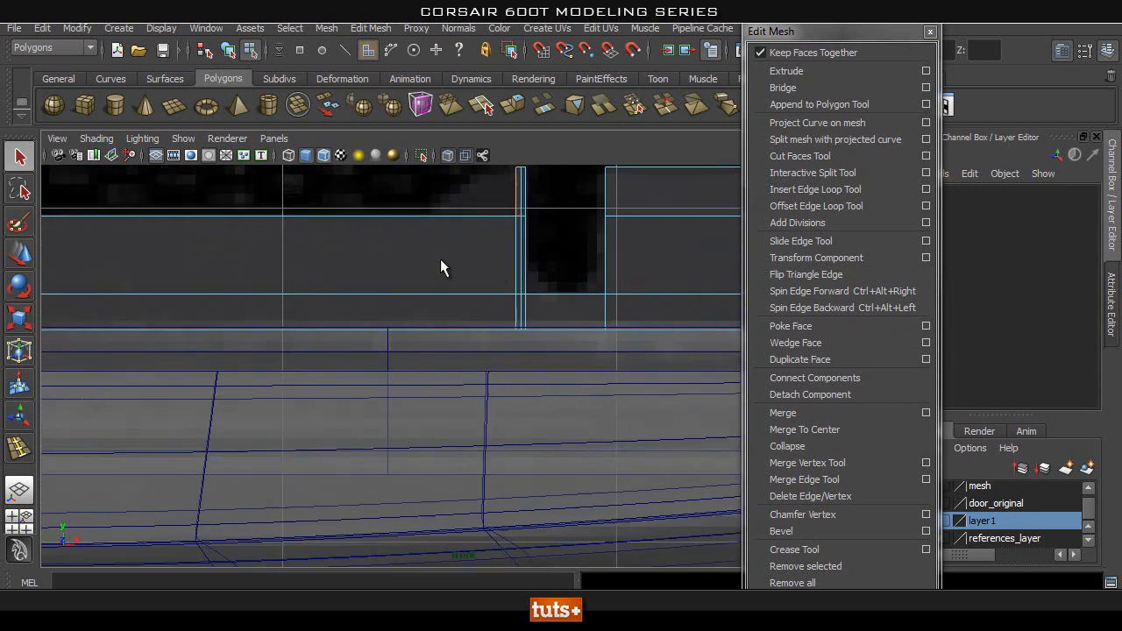
middle_click_drag(484, 287, 480, 429, "alt")
right_click_drag(281, 356, 509, 355, "alt")
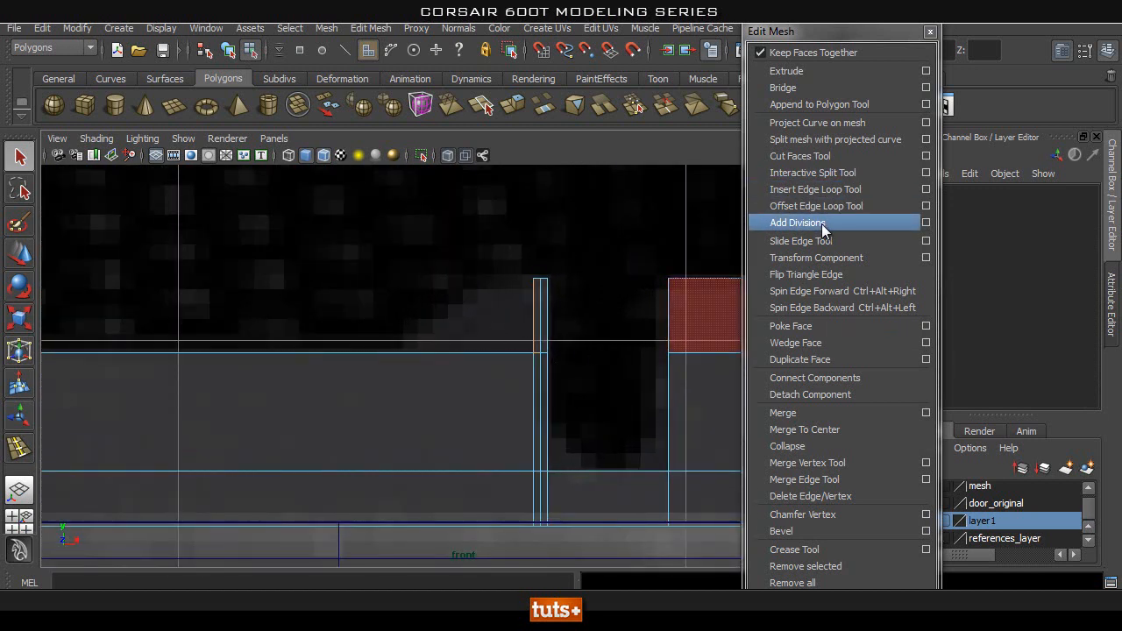
Insert a vertical edge loop at the foot of the reference's slanted edge and extrude the top edge beside the slot upward.
left_click(815, 190)
left_click_drag(413, 354, 406, 351)
key("q")
right_click_drag(451, 310, 451, 273)
left_click(485, 351)
left_click(771, 71)
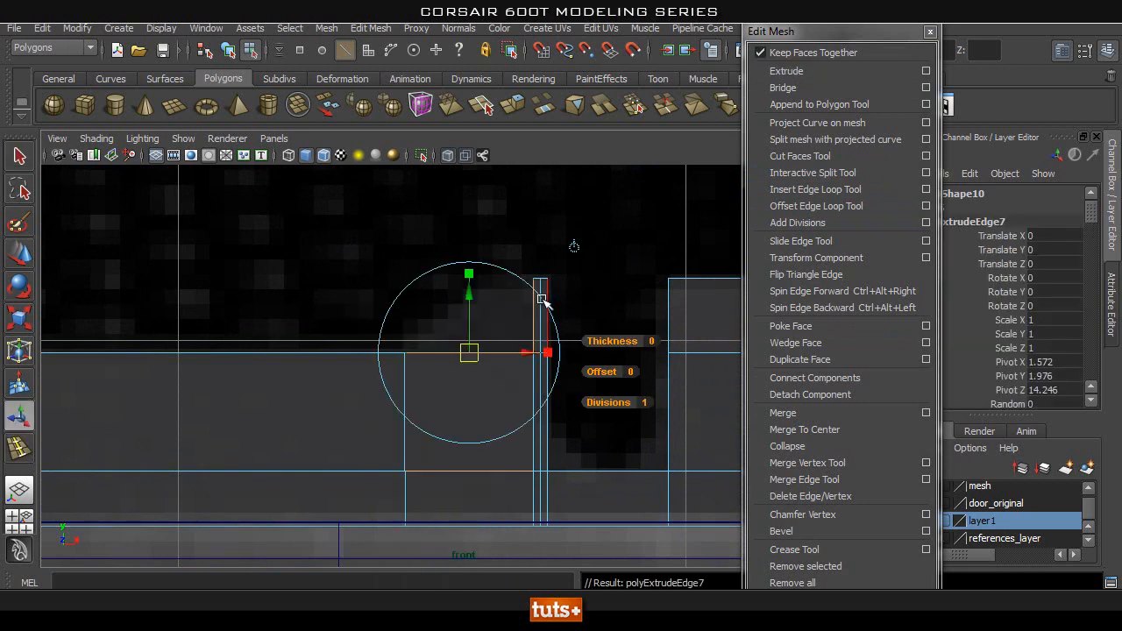
left_click_drag(468, 294, 466, 250)
Merge the extruded edge's vertices into the slot-side top corner and the strip's edge to form the slant, and check it smoothed.
right_click_drag(389, 297, 575, 290, "alt")
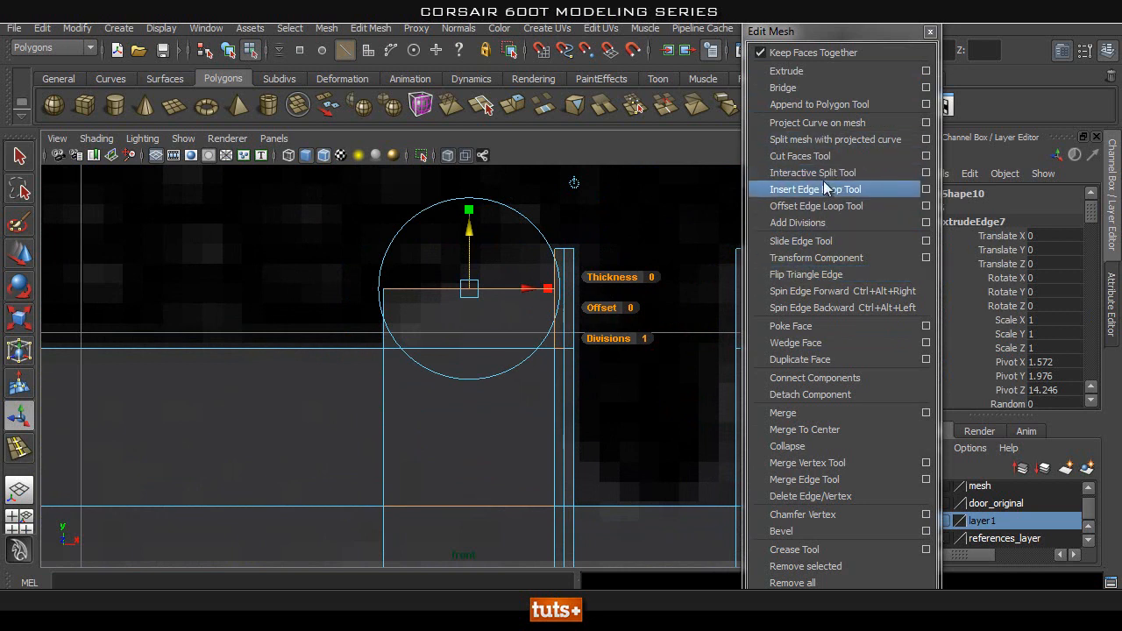
left_click(848, 463)
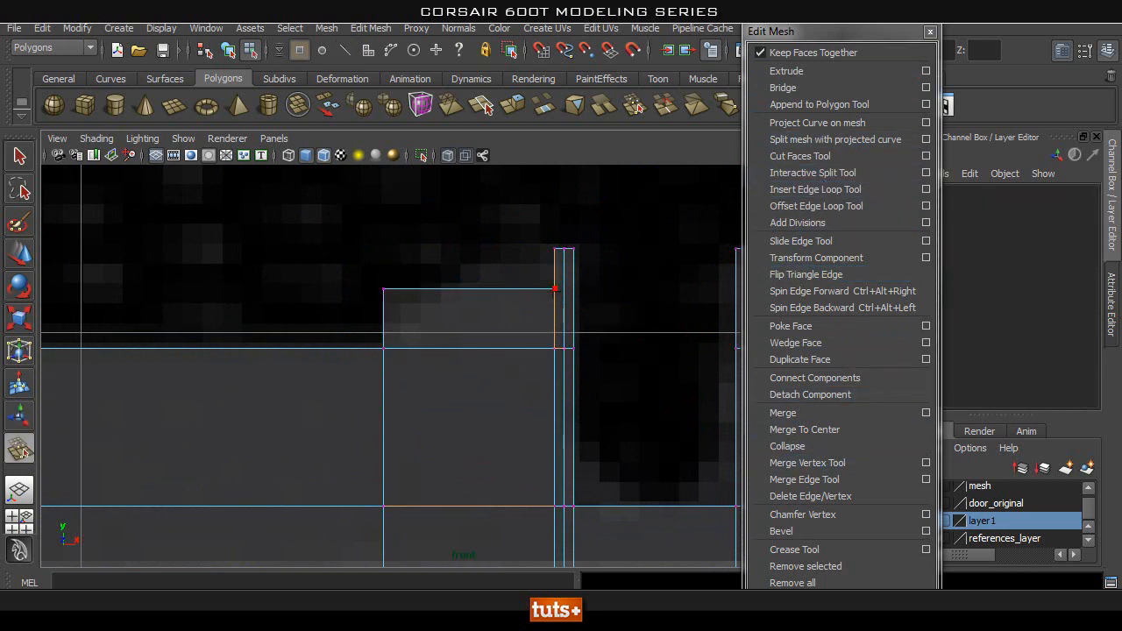
left_click_drag(555, 250, 555, 249)
left_click_drag(384, 288, 384, 348)
key("q")
right_click_drag(519, 310, 649, 273)
key("3")
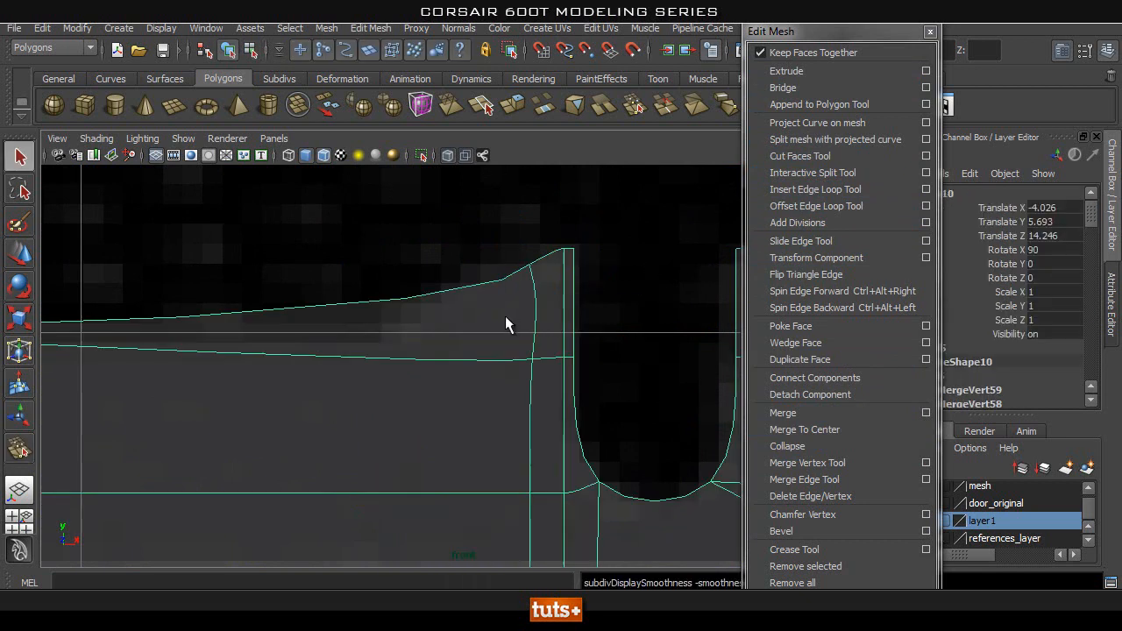
key("1")
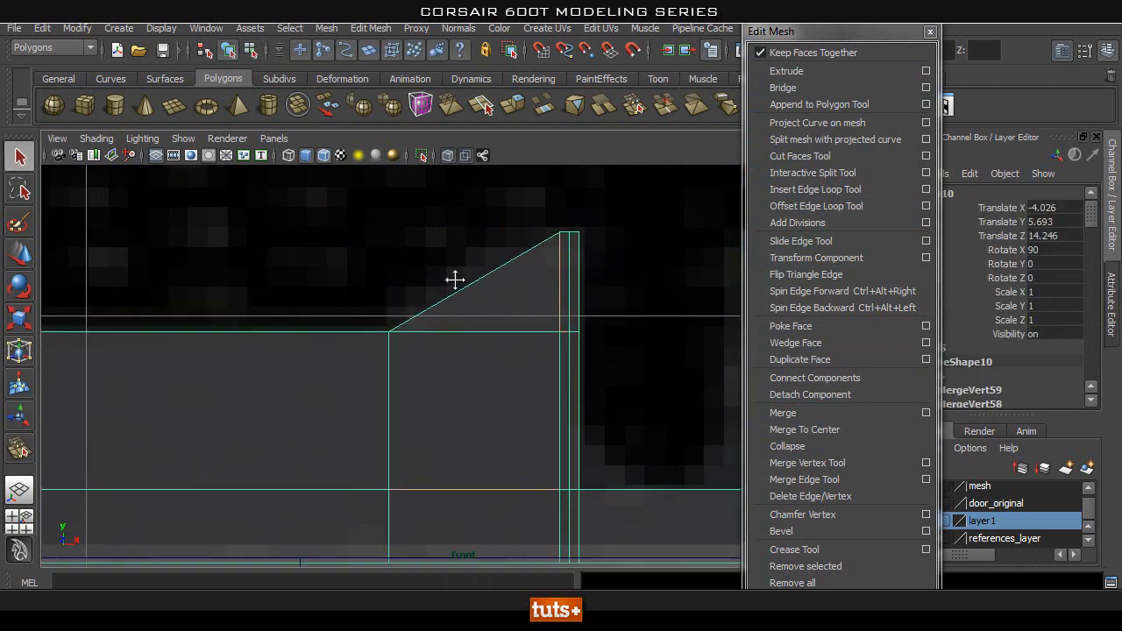
Insert two vertical support edge loops beside the slanted edge's foot and compare the smoothed and unsmoothed shapes.
left_click(815, 189)
left_click_drag(385, 299, 383, 300)
key("q")
key("F8")
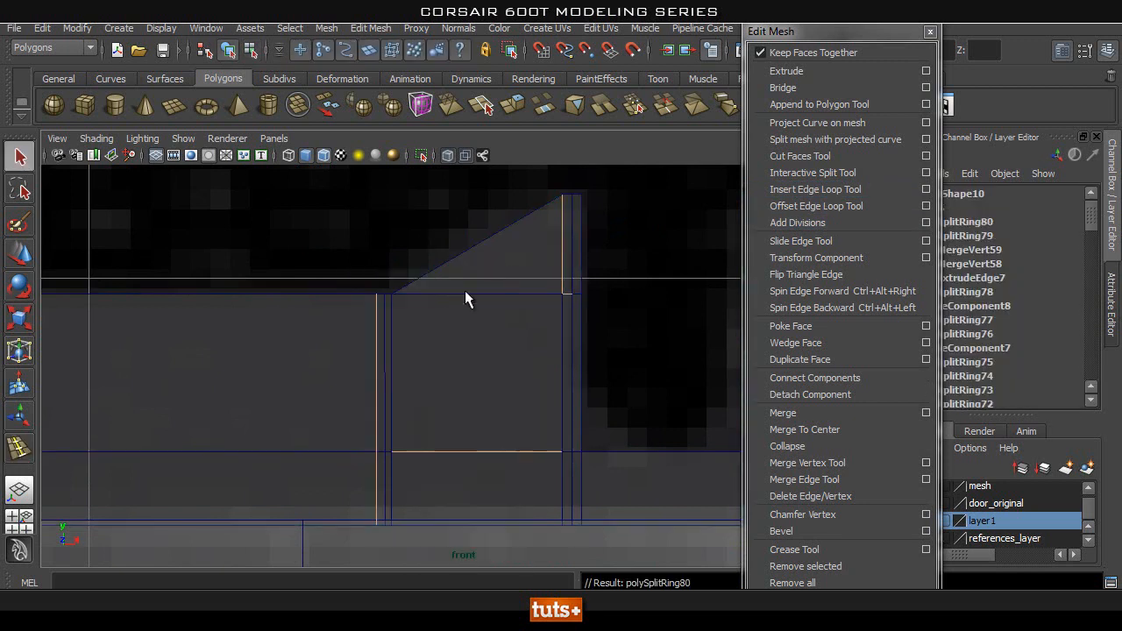
key("3")
left_click(387, 241)
left_click(474, 344)
key("1")
key("3")
key("1")
Insert a vertical edge loop across the bottom strip's left end along the inner side of the reference's corner tab.
scroll(587, 332, "down", 4)
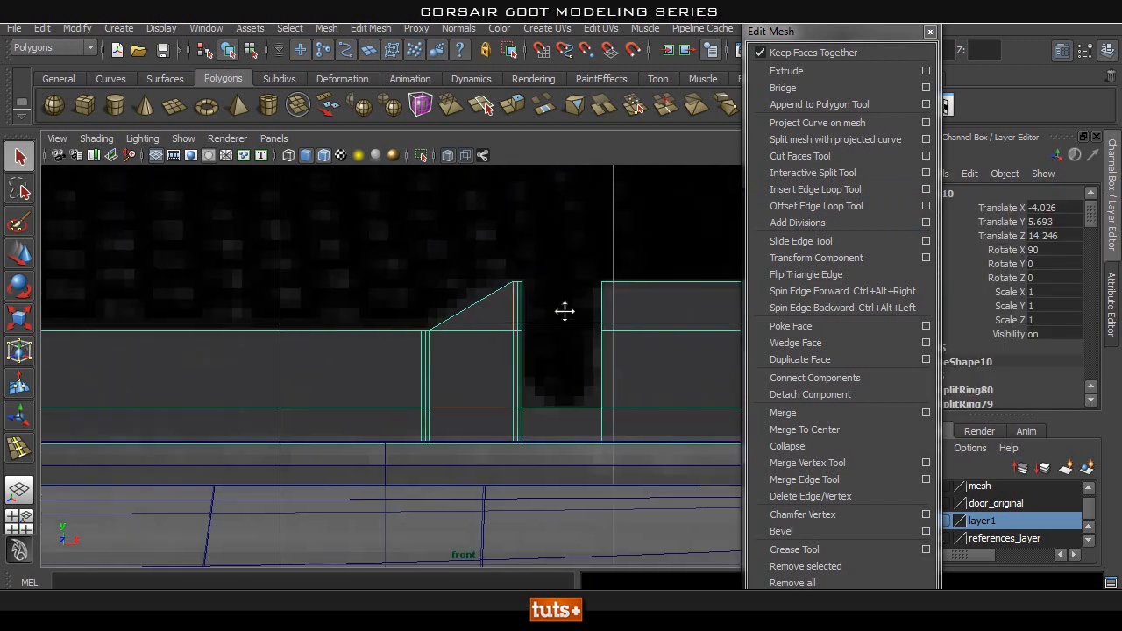
middle_click_drag(392, 330, 769, 297, "alt")
middle_click_drag(383, 315, 701, 298, "alt")
mouse_move(351, 305)
middle_mouse_down("alt")
mouse_move(485, 302)
mouse_move(552, 328)
middle_mouse_up("alt")
scroll(482, 318, "up", 2)
middle_click_drag(481, 303, 418, 388, "alt")
scroll(507, 316, "down", 3)
middle_click_drag(451, 321, 449, 408, "alt")
left_click(815, 189)
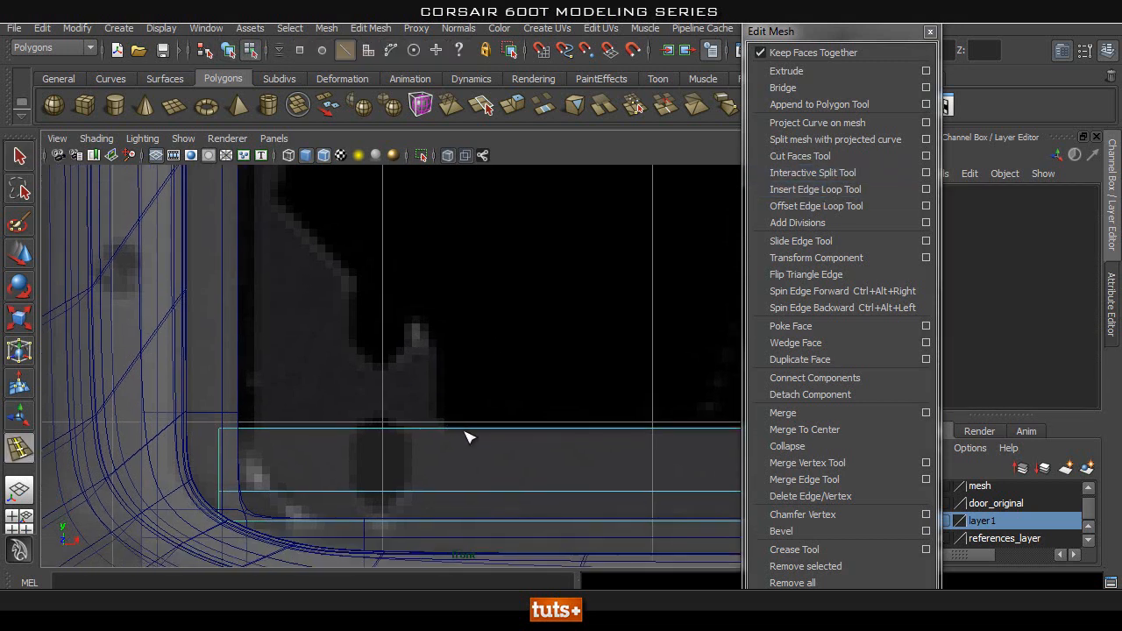
left_click_drag(465, 434, 444, 438)
Extrude the top edge of the bottom strip's left end up to the height of the reference's corner tab.
key("q")
right_click_drag(400, 430, 395, 260)
left_click(393, 425)
left_click(786, 70)
left_click_drag(323, 458, 330, 261)
middle_click_drag(334, 309, 334, 379)
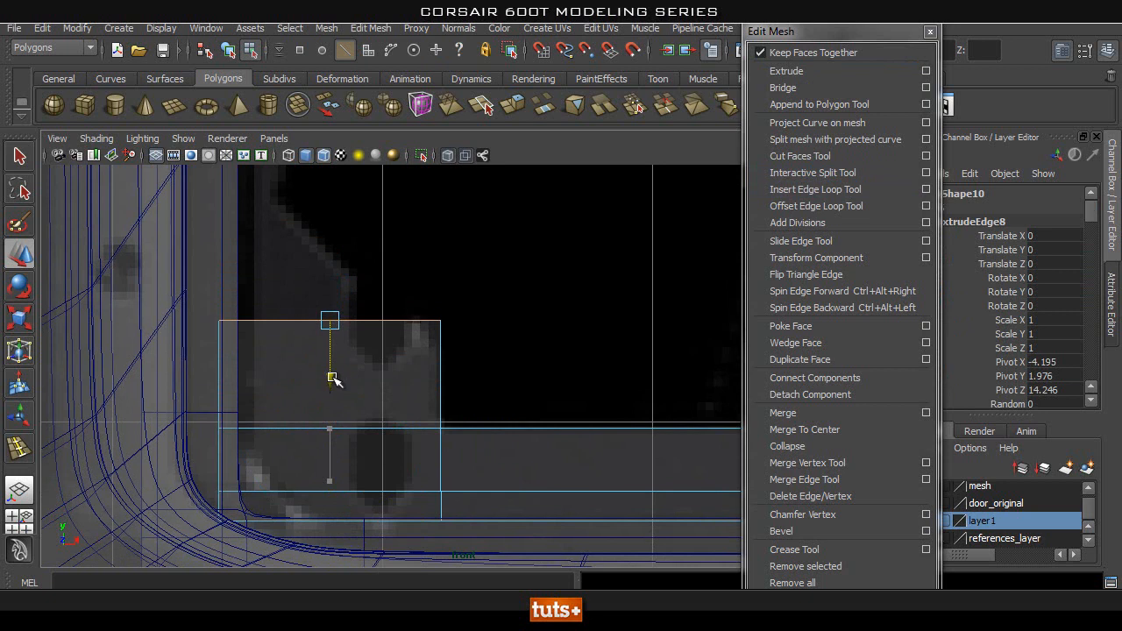
Insert a vertical edge loop through the corner tab in line with the reference's stepped edge.
right_click_drag(138, 349, 315, 347, "alt")
middle_click_drag(296, 330, 333, 388, "alt")
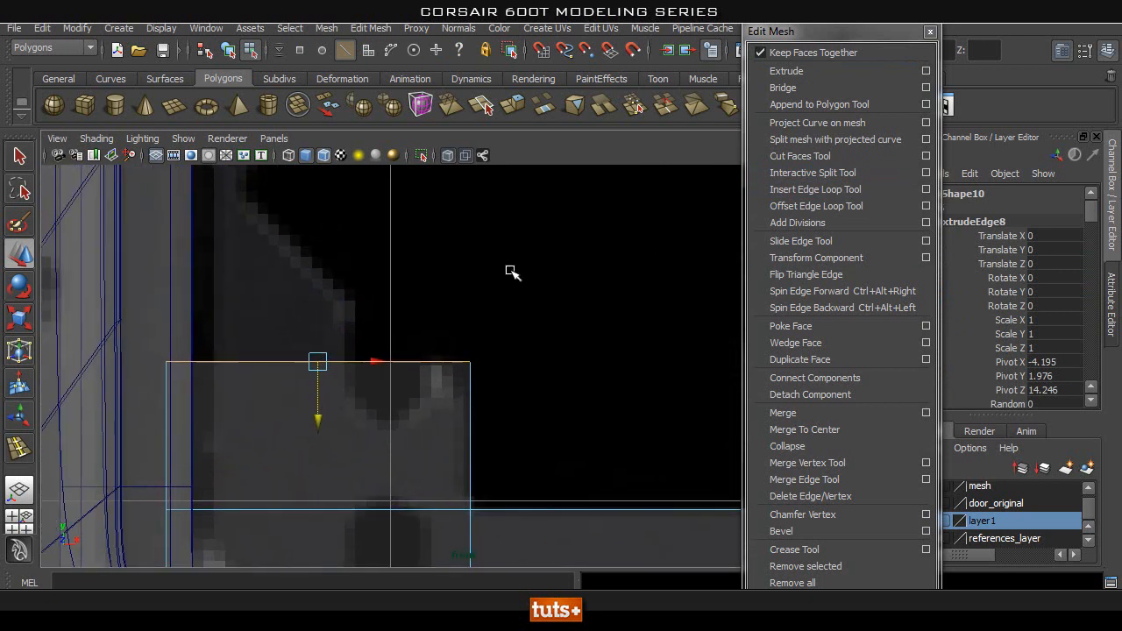
middle_click_drag(439, 424, 449, 382, "alt")
left_click(857, 189)
left_click_drag(358, 317, 358, 323)
key("q")
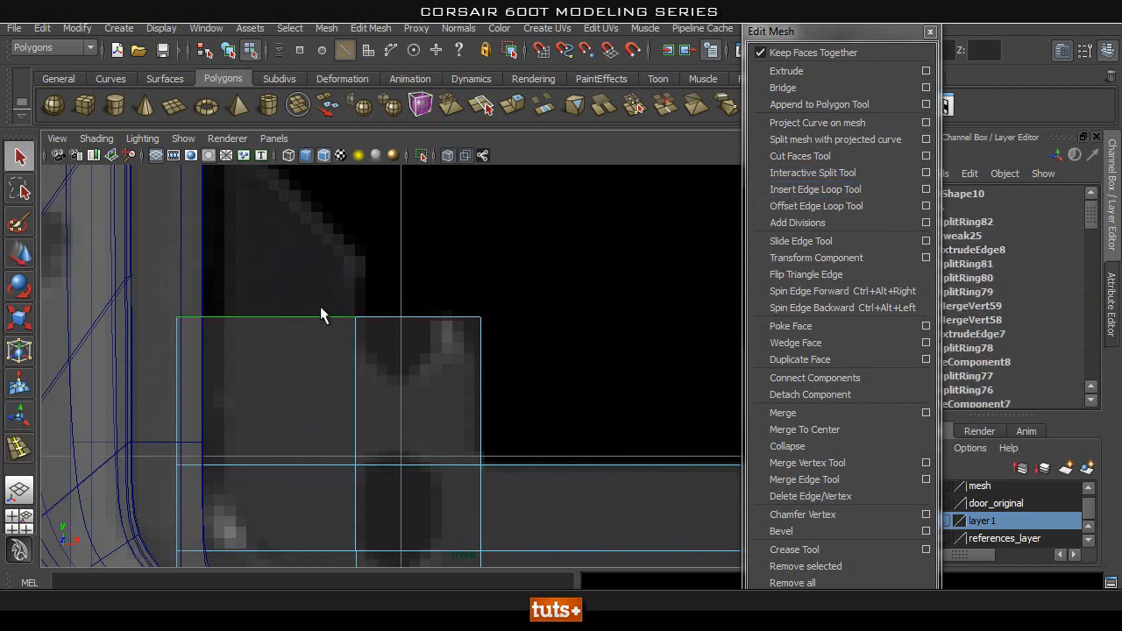
Extrude the tab's outer top edge upward twice, to the start and the end of the reference's slanted edge.
left_click(778, 72)
left_click_drag(259, 372, 269, 308)
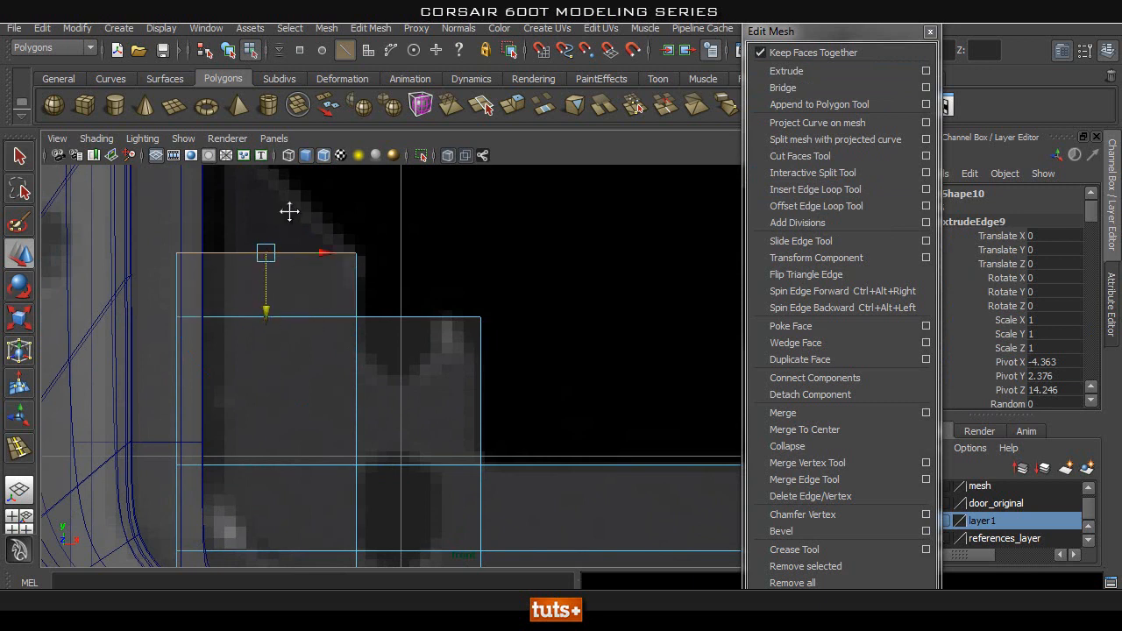
middle_click_drag(291, 211, 320, 376, "alt")
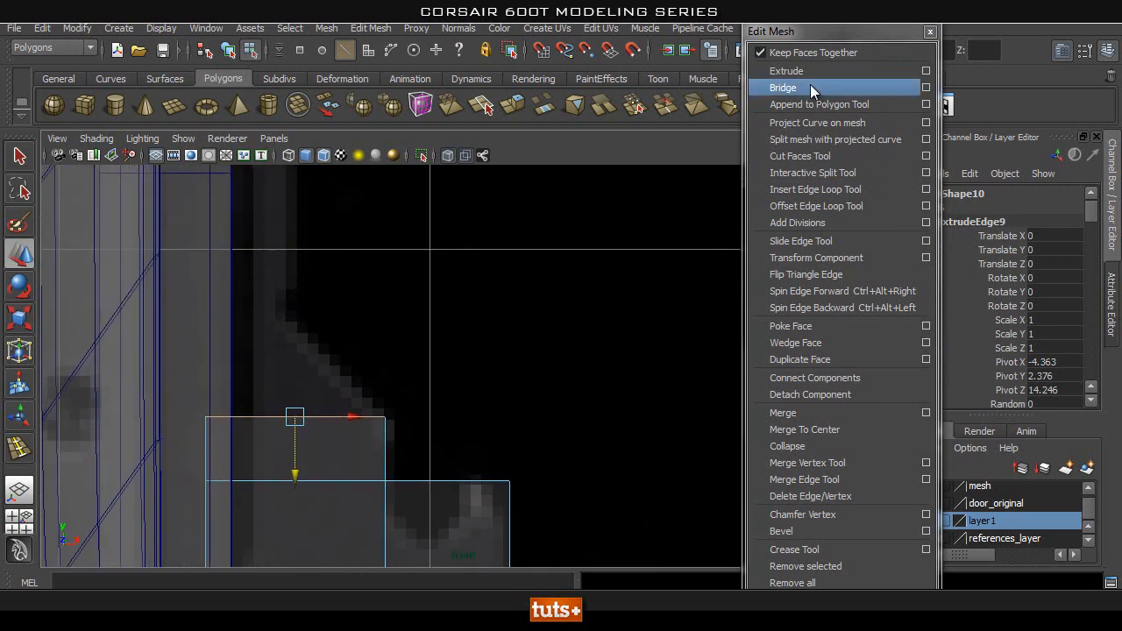
left_click(783, 71)
left_click_drag(293, 355, 305, 245)
Move the tab's upper inner corner vertex outward to form the slanted edge shown in the reference.
key("q")
right_click_drag(363, 310, 288, 311)
left_click(388, 321)
key("w")
left_click_drag(421, 317, 348, 326)
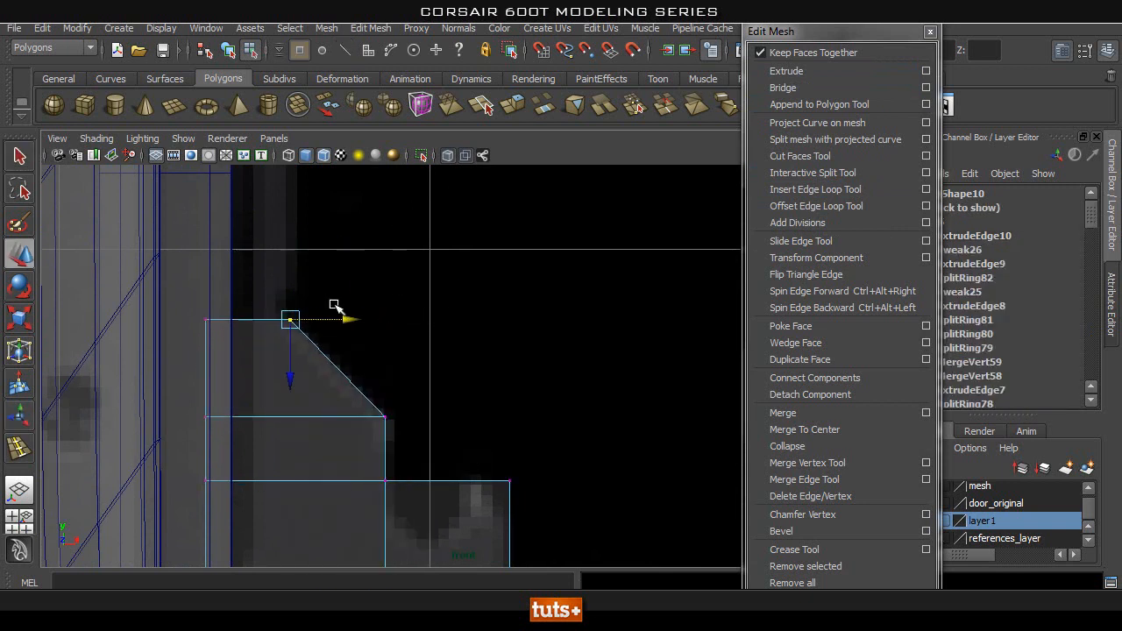
middle_click_drag(333, 391, 343, 416, "alt")
Extrude the tab's narrow top edge upward to form the left side strip, reaching the bracket's upper-left corner piece.
key("q")
right_click_drag(272, 325, 295, 281)
left_click(266, 379)
left_click(271, 345)
left_click(850, 70)
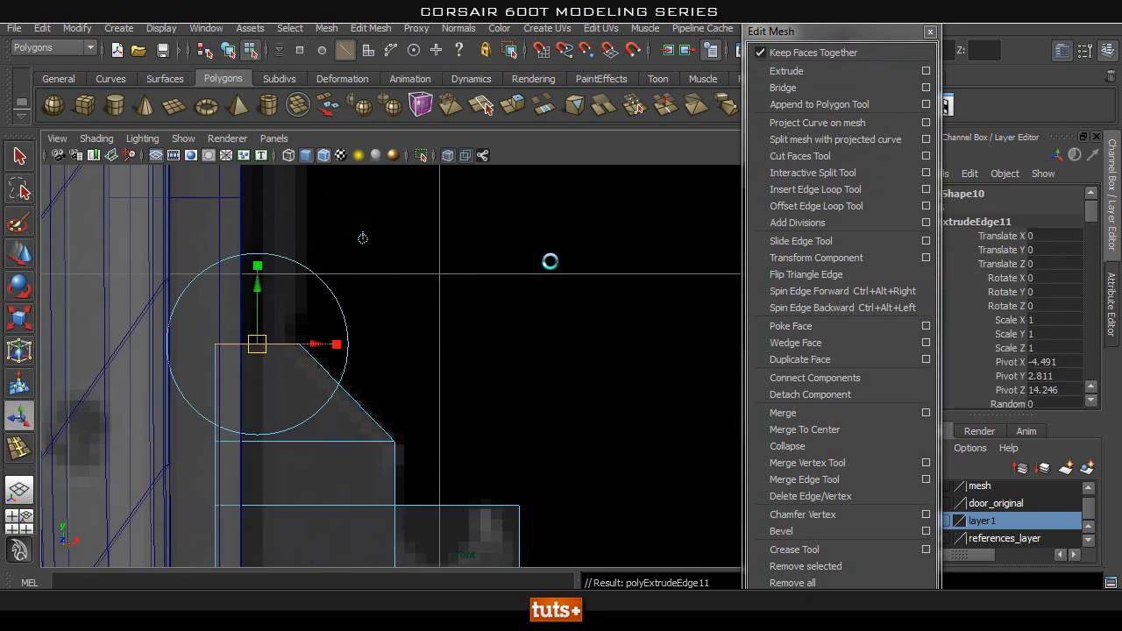
right_click_drag(605, 195, 416, 248, "alt")
middle_click_drag(417, 250, 434, 443, "alt")
key("w")
middle_click_drag(450, 551, 456, 427, "alt")
left_click_drag(431, 440, 438, 252)
right_click_drag(385, 298, 481, 284, "alt")
middle_click_drag(481, 284, 568, 537, "alt")
right_click_drag(391, 321, 474, 290, "alt")
middle_click_drag(479, 291, 400, 322, "alt")
right_click_drag(399, 321, 423, 321, "alt")
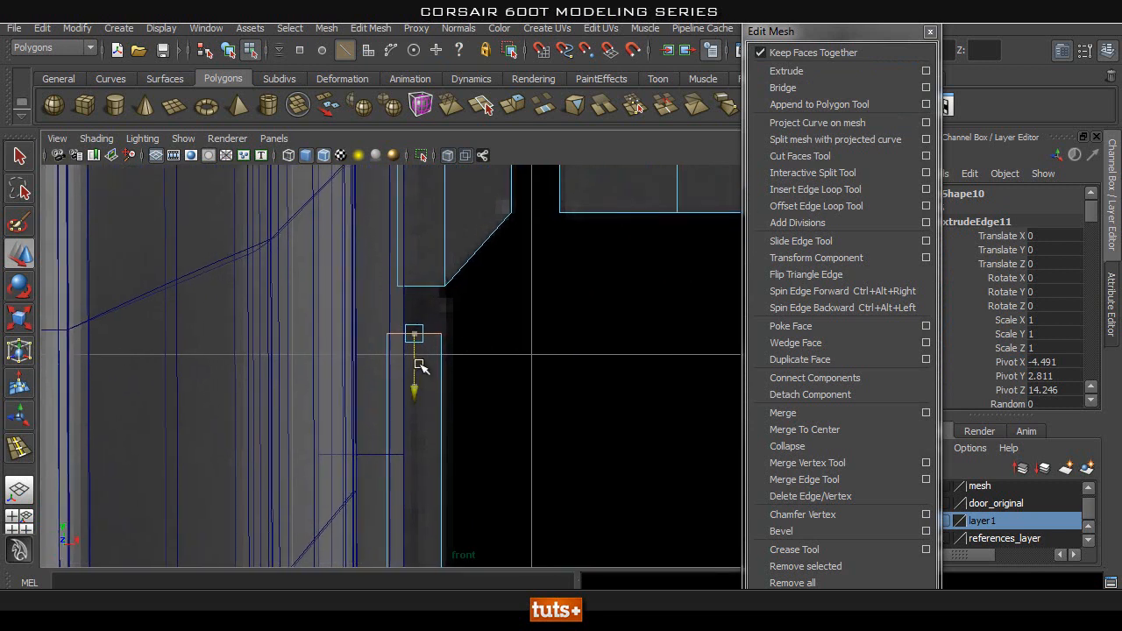
left_click_drag(420, 372, 420, 352)
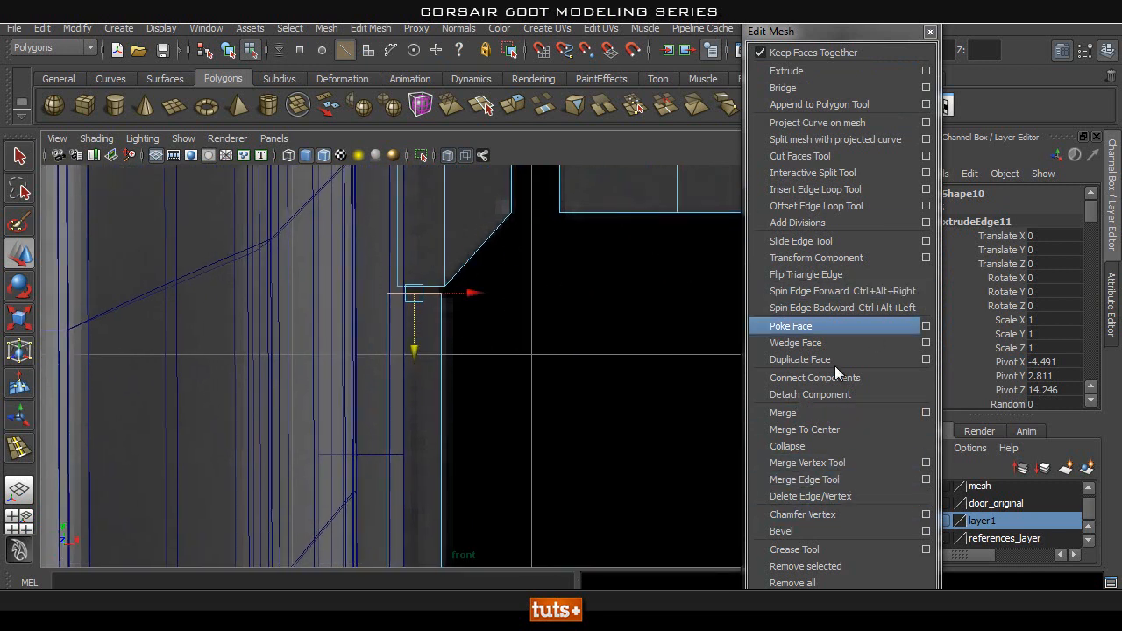
Merge the side strip's two top vertices with the bottom vertices of the bracket's upper-left corner piece.
left_click(829, 462)
left_click_drag(441, 293, 397, 286)
middle_click_drag(483, 305, 462, 422, "alt")
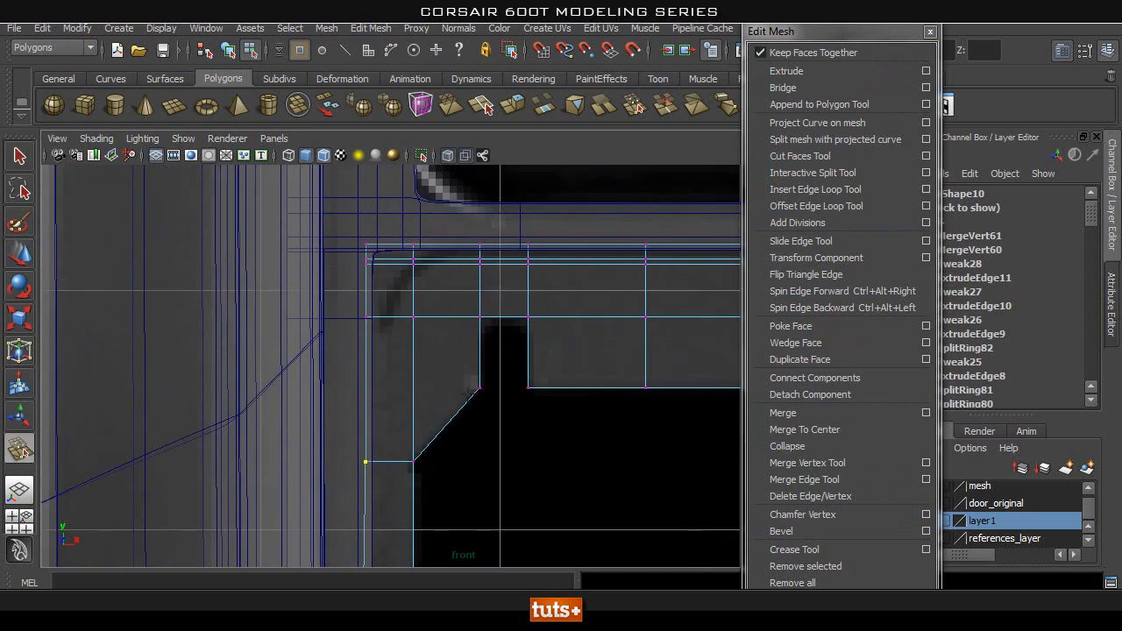
Align the side strip's lower inner vertex horizontally with its upper inner vertex using vertex snapping.
right_click_drag(439, 455, 369, 438, "alt")
middle_click_drag(368, 439, 360, 236, "alt")
right_click_drag(360, 237, 439, 215, "alt")
middle_click_drag(438, 215, 480, 374, "alt")
right_click_drag(481, 375, 509, 378, "alt")
key("q")
right_click_drag(379, 369, 316, 303)
left_click_drag(507, 357, 315, 441)
key("w")
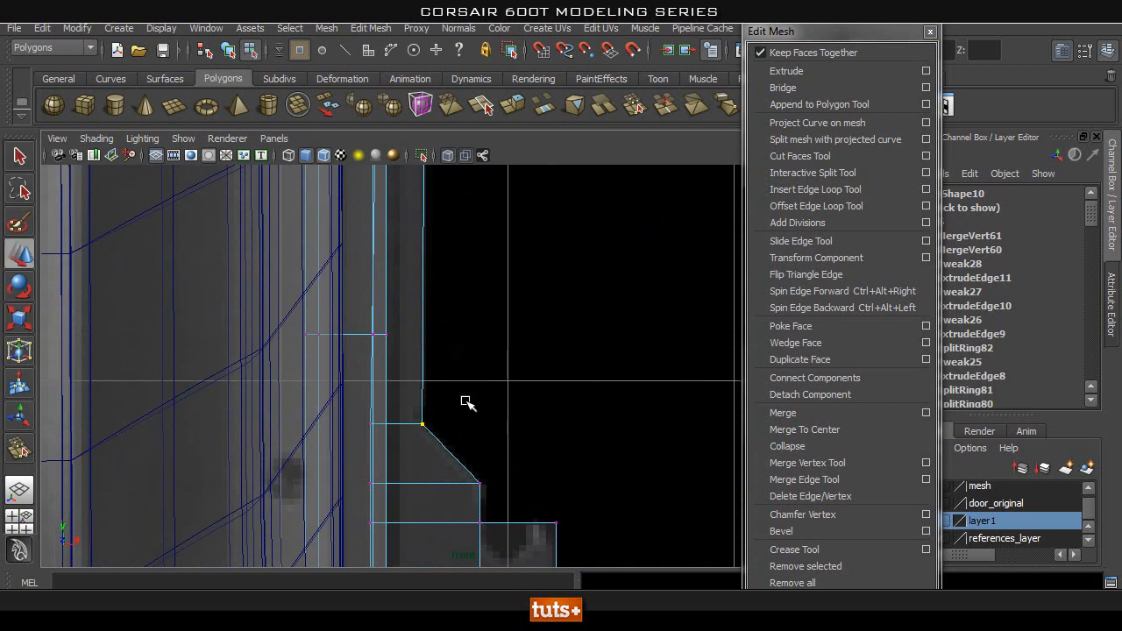
right_click_drag(458, 332, 444, 306, "alt")
middle_click_drag(444, 306, 446, 437, "alt")
key("v")
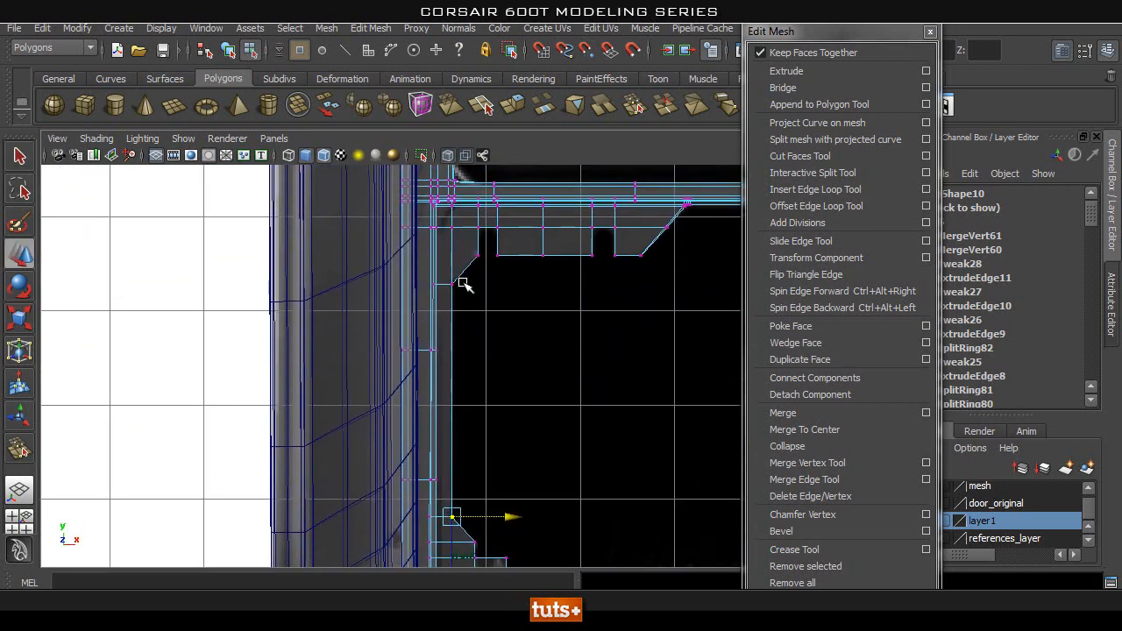
middle_click_drag(482, 366, 477, 235, "alt")
middle_click_drag(490, 289, 475, 232, "alt")
right_click_drag(565, 349, 596, 368, "alt")
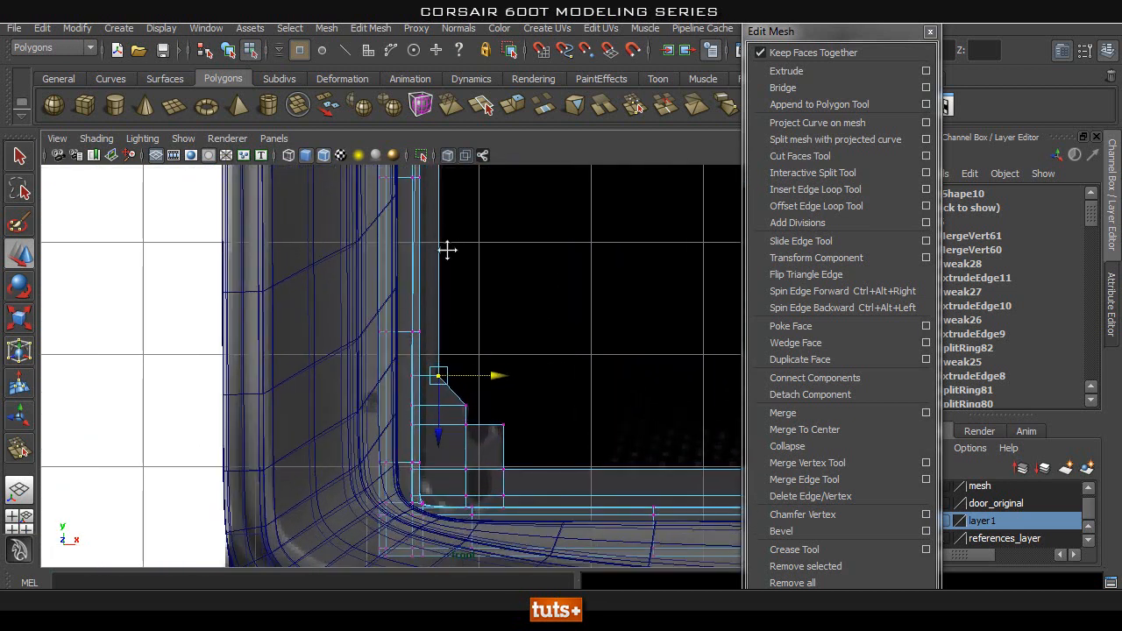
middle_click_drag(442, 213, 461, 474, "alt")
Isolate the bracket in the front view and switch to editing its vertices at the lower-left corner.
key("q")
right_click_drag(469, 315, 511, 292)
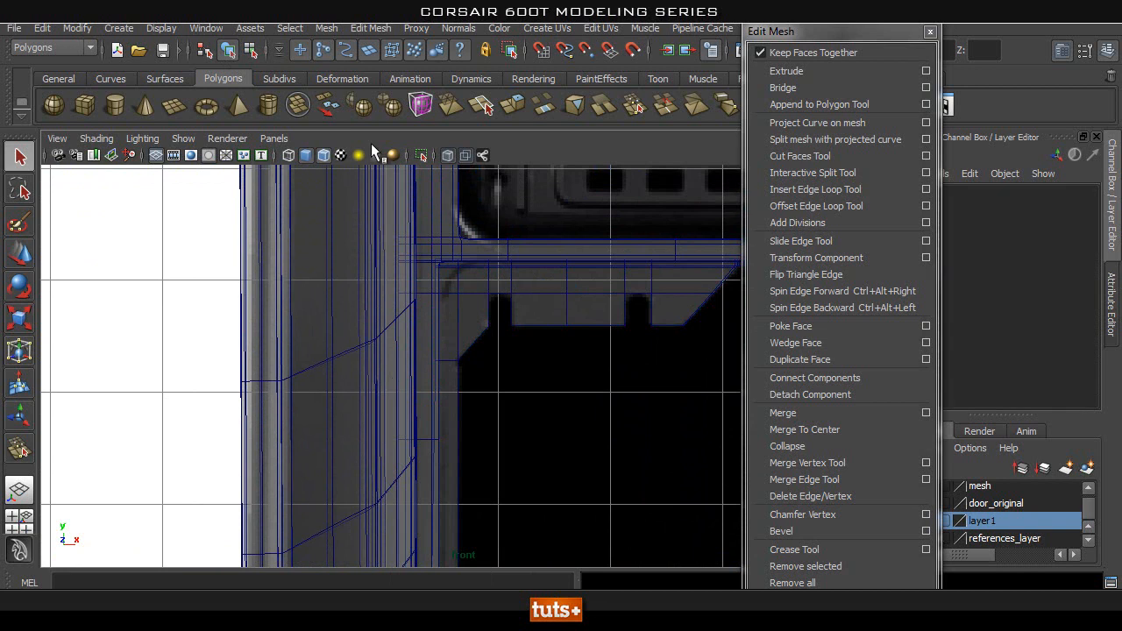
left_click(482, 305)
left_click(421, 155)
middle_click_drag(424, 171, 420, 415, "alt")
right_click_drag(421, 416, 351, 450)
middle_click_drag(351, 450, 358, 358, "alt")
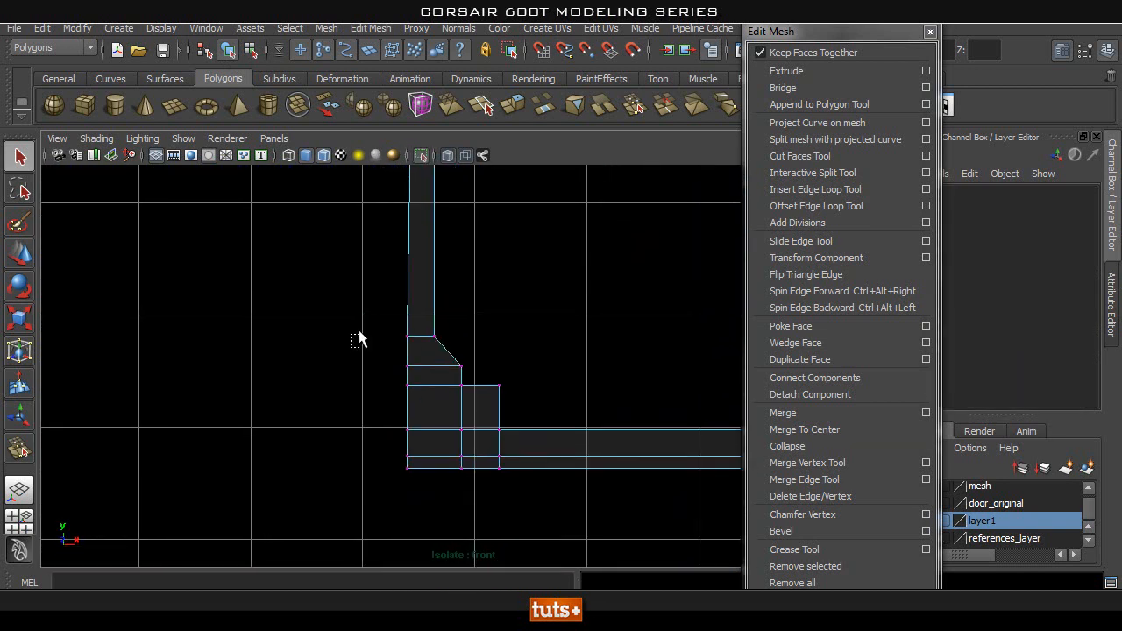
Snap the lower-left outer vertices horizontally in line with the side strip's upper outer vertex, and show the full model again.
left_click_drag(414, 497, 414, 497)
key("w")
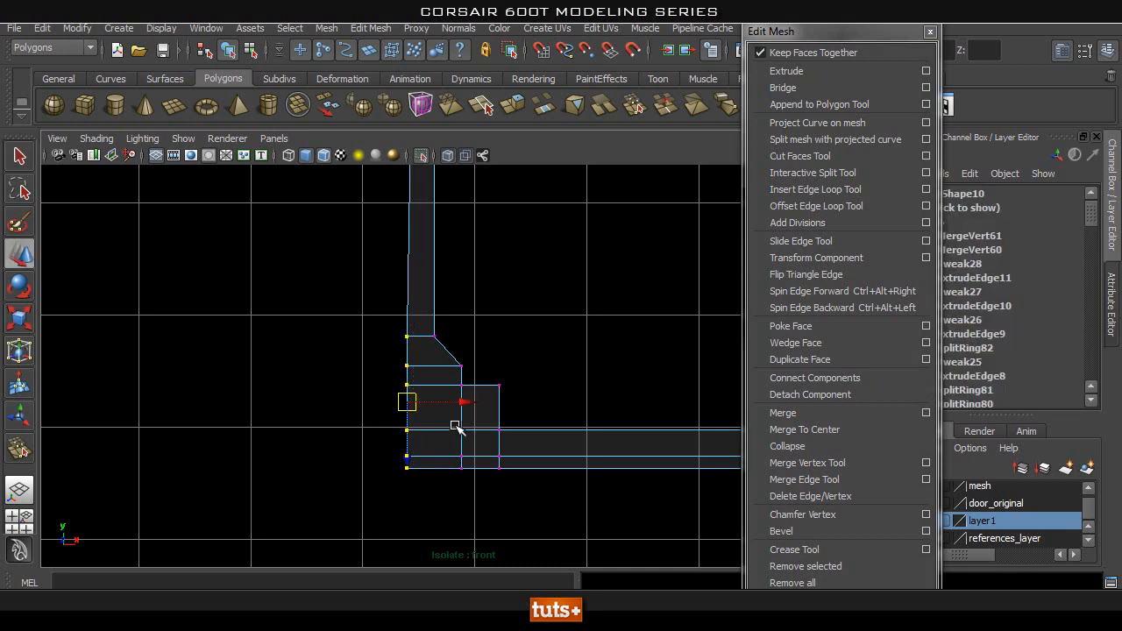
left_click(468, 403)
middle_click_drag(469, 265, 495, 512, "alt")
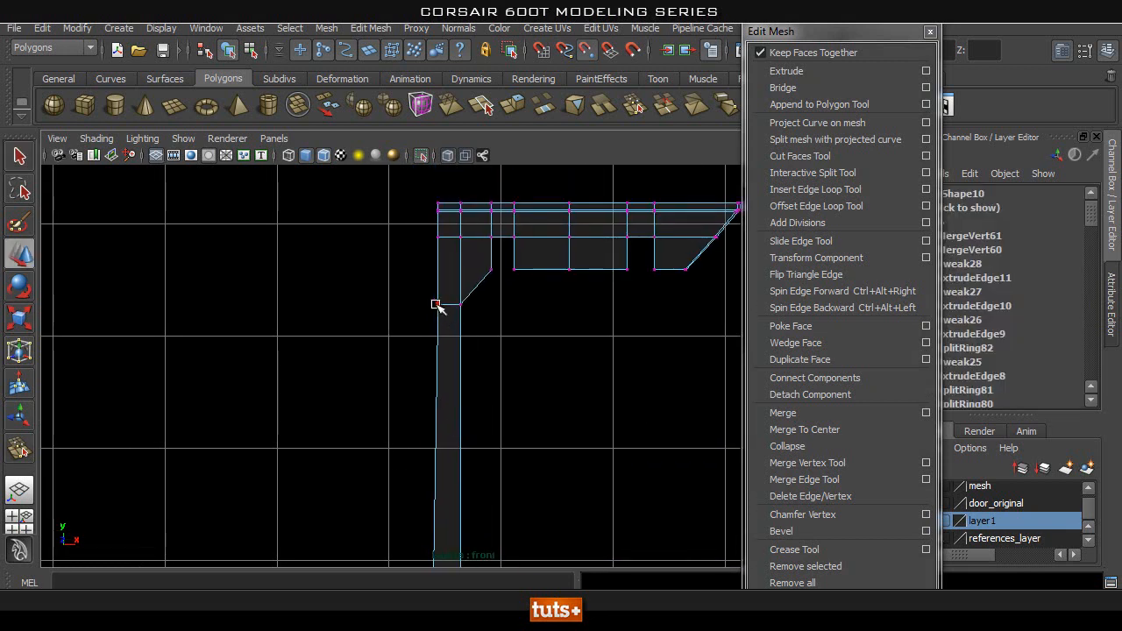
middle_click_drag(508, 434, 488, 201, "alt")
middle_click_drag(488, 415, 476, 365, "alt")
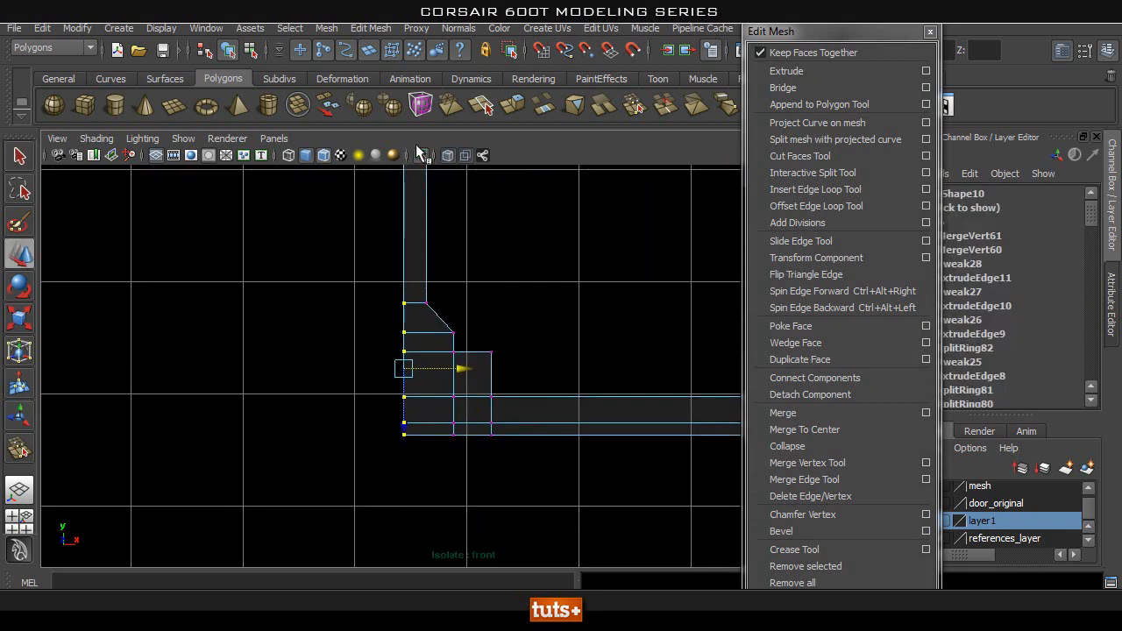
left_click(423, 156)
key("q")
right_click_drag(440, 309, 516, 289)
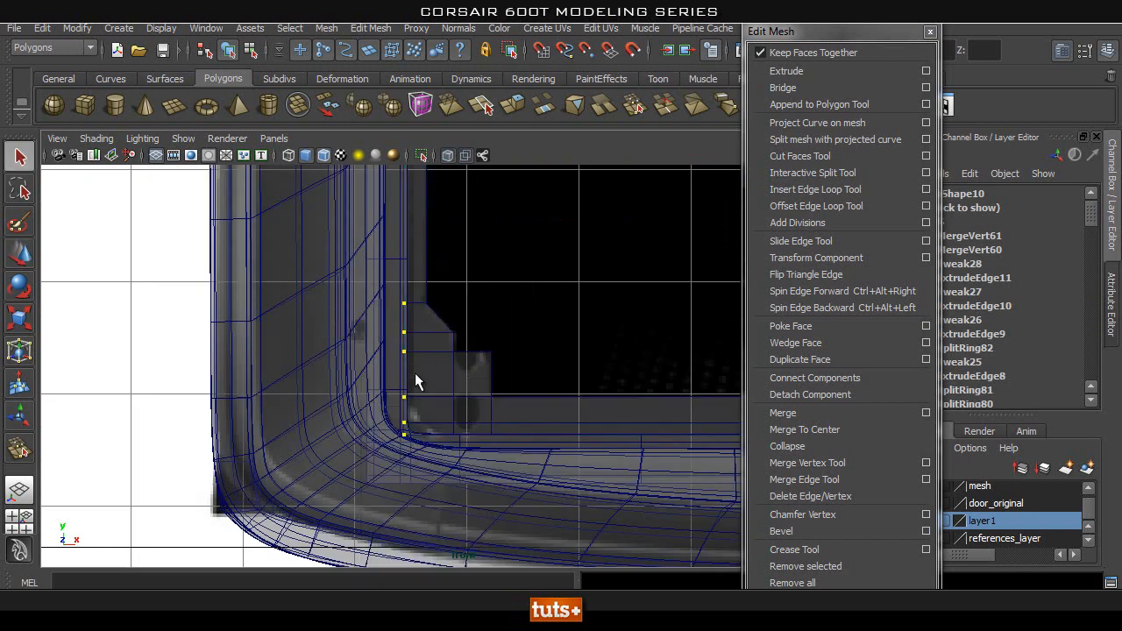
Insert a vertical and a horizontal edge loop through the bracket's lower-left corner tab, lined up with the reference slots.
left_click(416, 384)
right_click_drag(416, 386, 810, 393, "alt")
right_click_drag(401, 362, 627, 362, "alt")
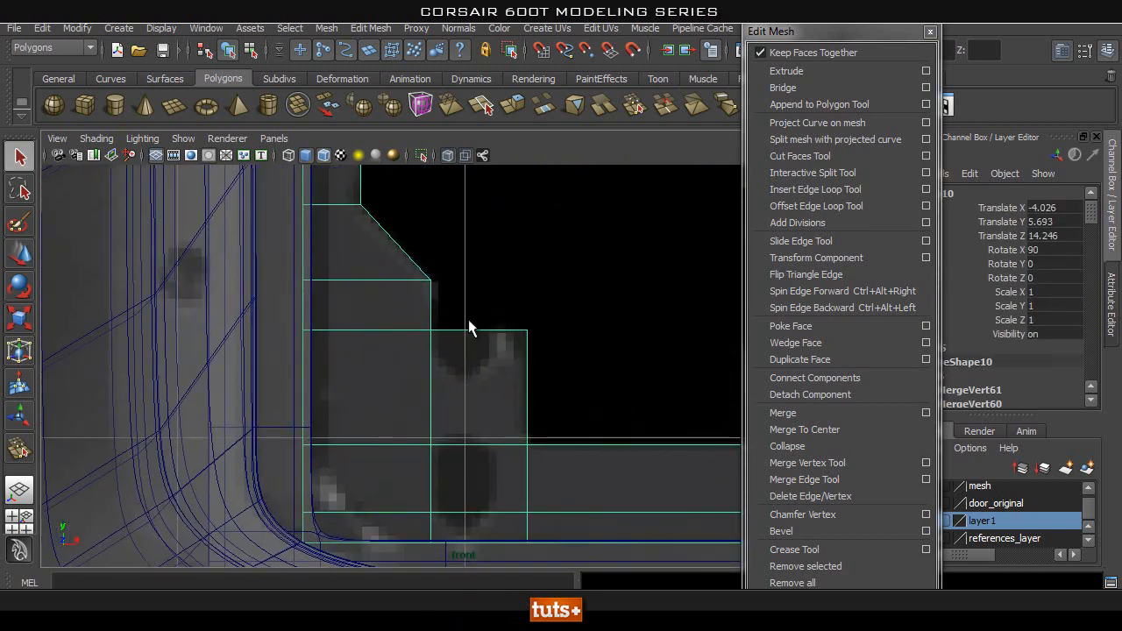
middle_click_drag(462, 307, 416, 287, "alt")
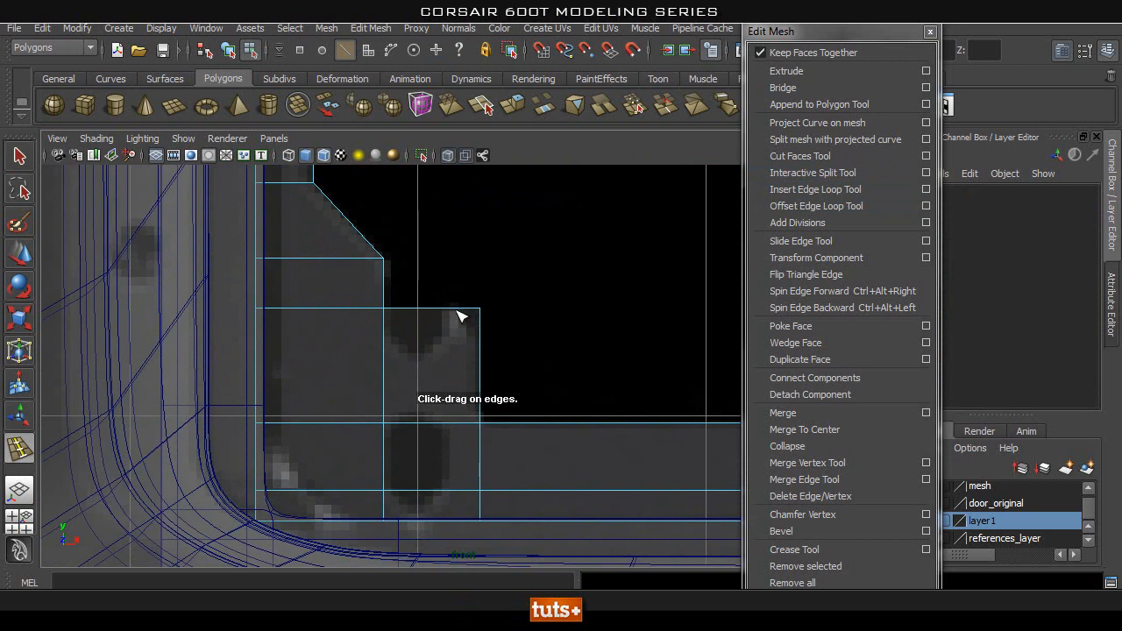
left_click_drag(447, 309, 447, 314)
left_click_drag(446, 366, 446, 369)
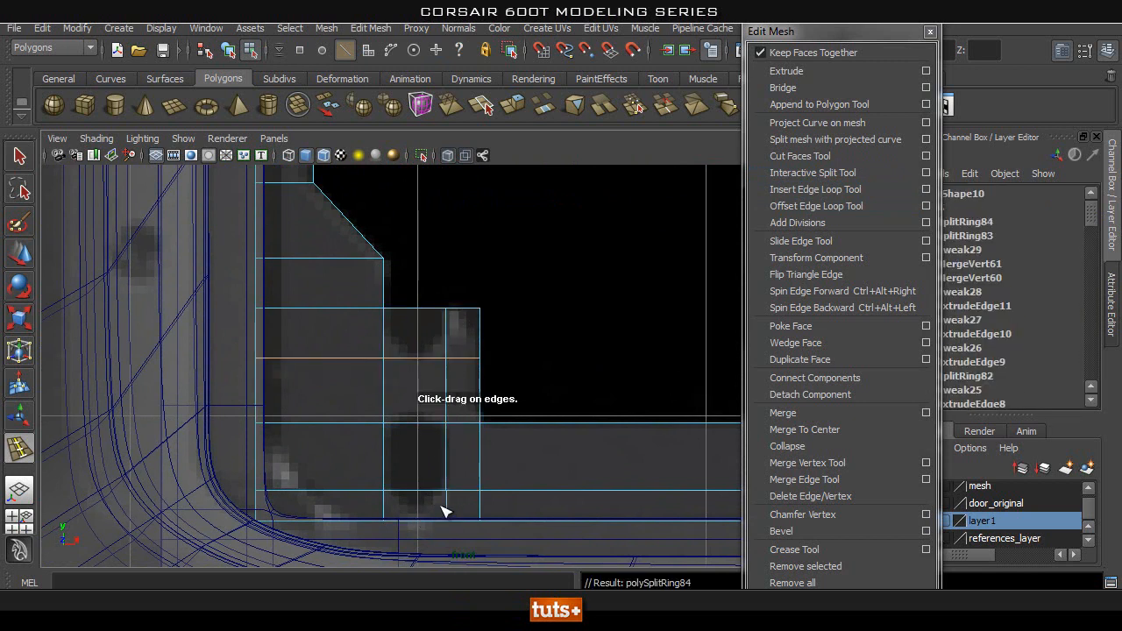
Move the bottom edge of the corner tab's lower slot down to match the reference hole.
middle_click_drag(416, 525, 417, 485, "alt")
key("w")
right_click_drag(418, 307, 424, 348)
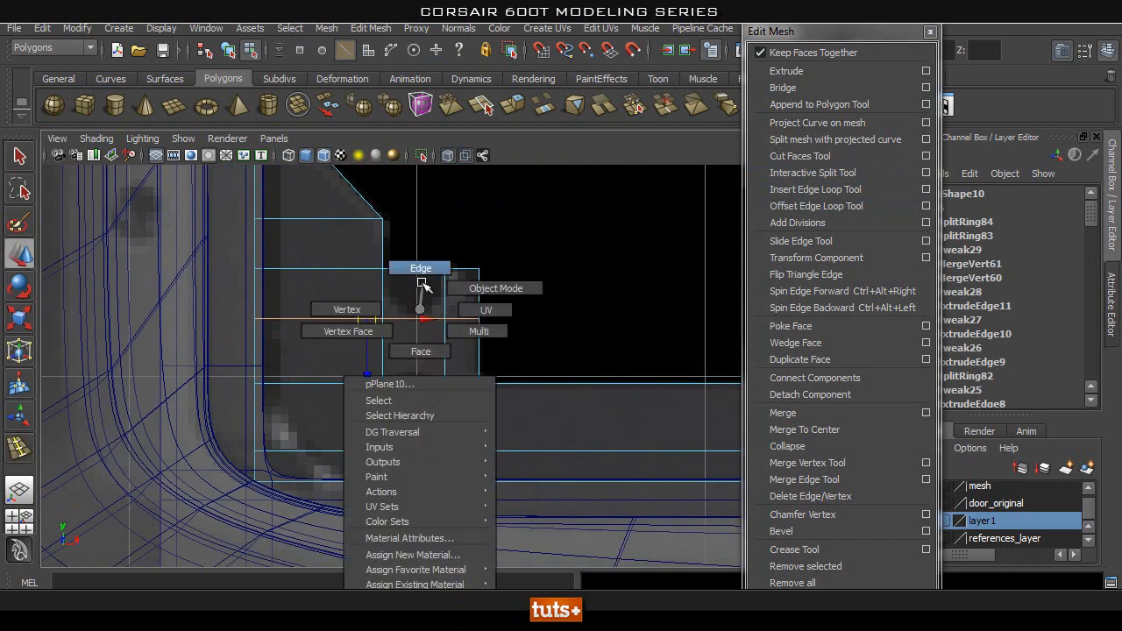
left_click(439, 453)
left_click_drag(415, 518, 417, 516)
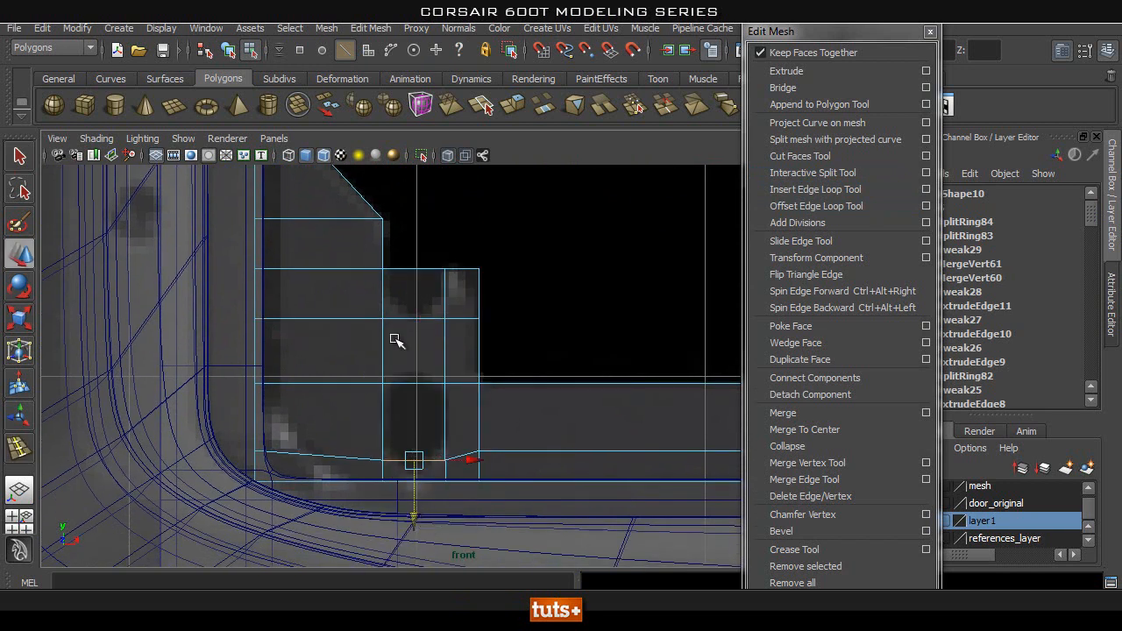
Delete the faces covering the corner tab's upper notch and lower hole, and check the bracket in smooth preview.
middle_click_drag(392, 326, 395, 368, "alt")
key("q")
right_click_drag(424, 327, 426, 356)
key("Delete")
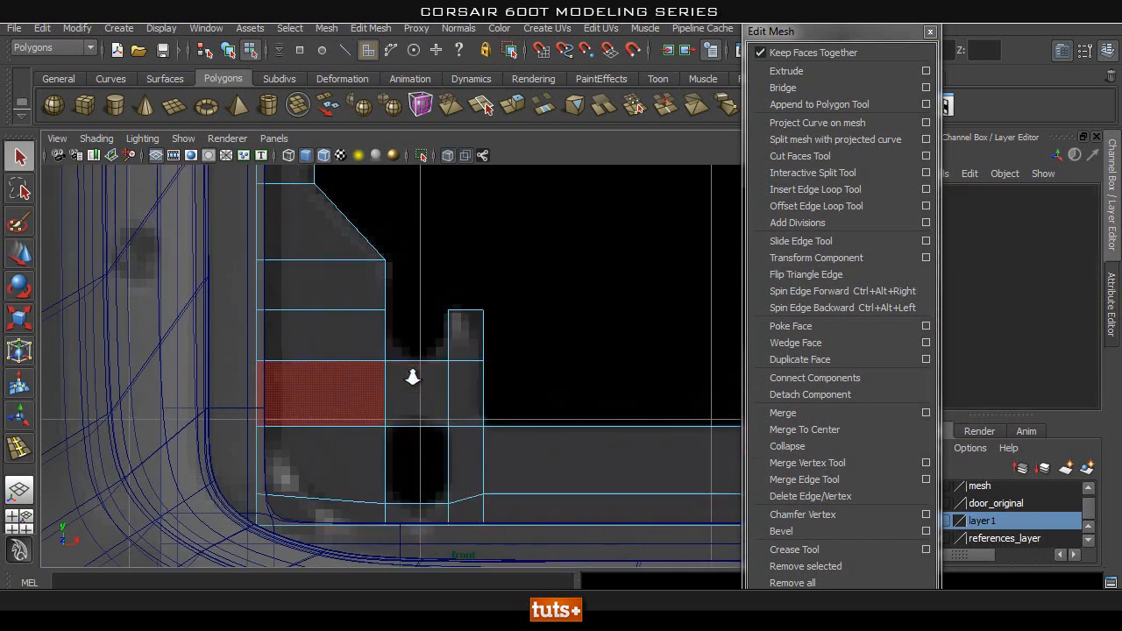
middle_click_drag(363, 379, 311, 386, "alt")
right_click_drag(446, 322, 517, 300)
key("3")
left_click(462, 416)
middle_click_drag(462, 416, 421, 310, "alt")
middle_click_drag(501, 313, 416, 335, "alt")
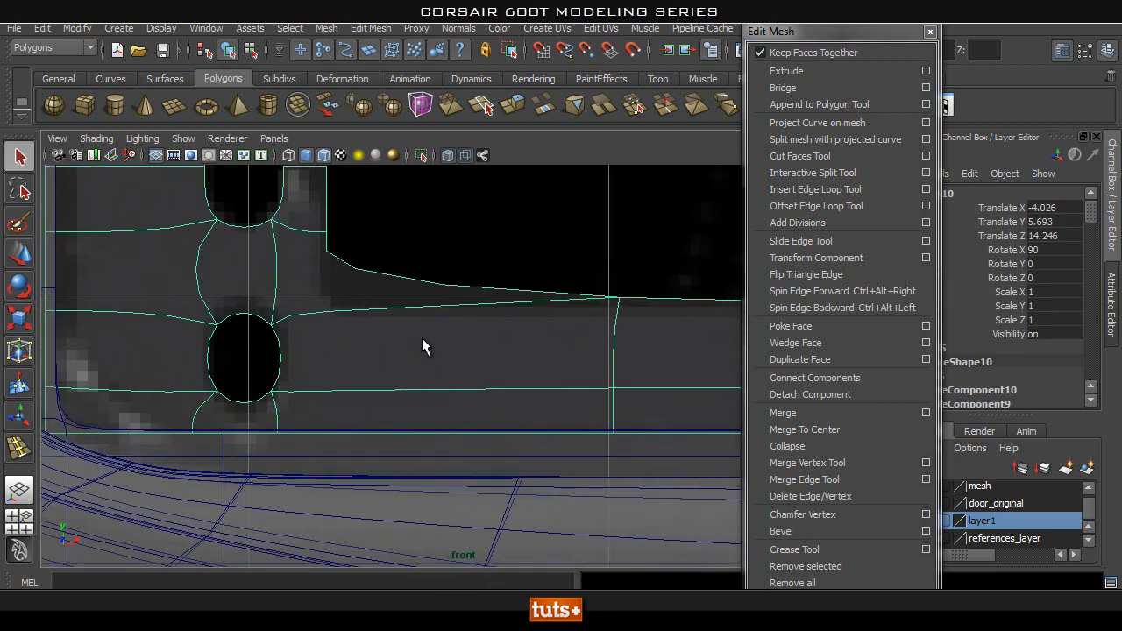
key("1")
middle_click_drag(400, 283, 401, 383, "alt")
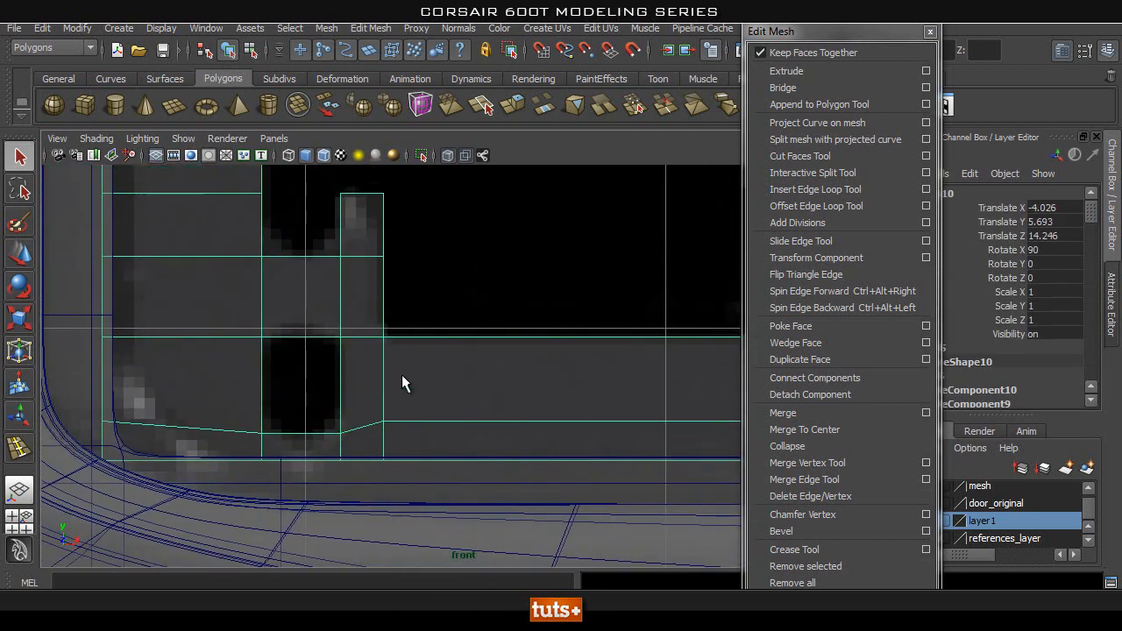
Insert supporting edge loops around the corner where the tab meets the bracket's lower strip.
left_click(842, 190)
mouse_move(406, 344)
left_mouse_down()
mouse_move(393, 349)
mouse_move(407, 351)
mouse_move(389, 331)
left_mouse_up()
right_click_drag(412, 276, 503, 349, "alt")
middle_click_drag(503, 348, 368, 431, "alt")
Shift the tab's upper outer vertex inward to slant its side, and compare the smoothed and unsmoothed shapes.
right_click_drag(456, 306, 382, 268)
left_click(472, 282)
key("w")
left_click_drag(517, 281, 499, 281)
middle_click_drag(336, 384, 409, 321, "alt")
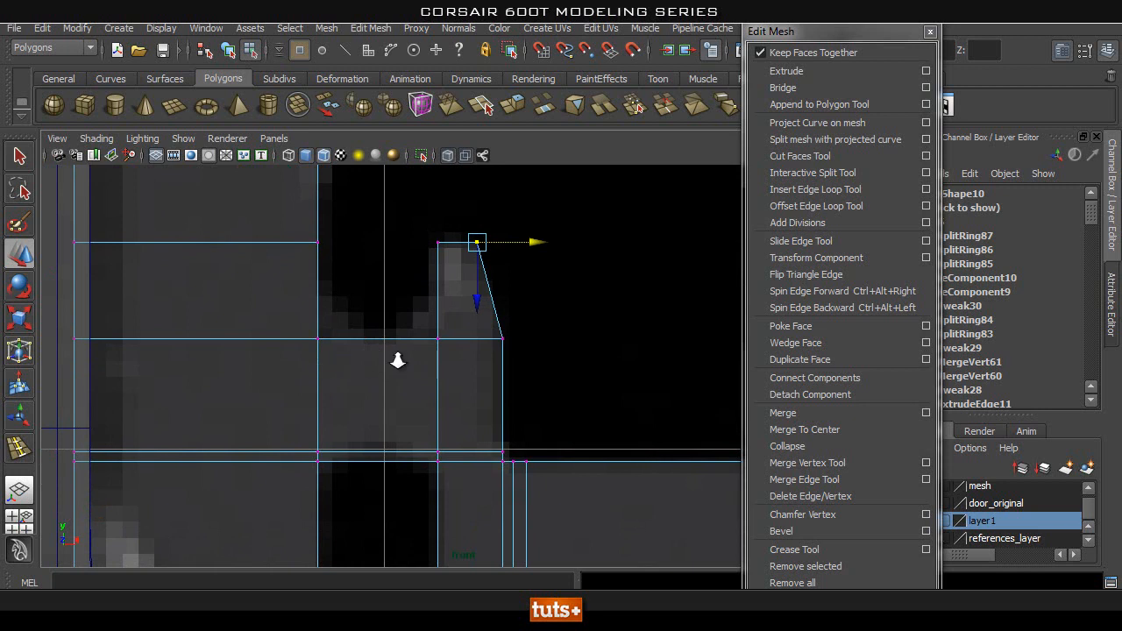
scroll(417, 362, "down", 5)
key("q")
key("F8")
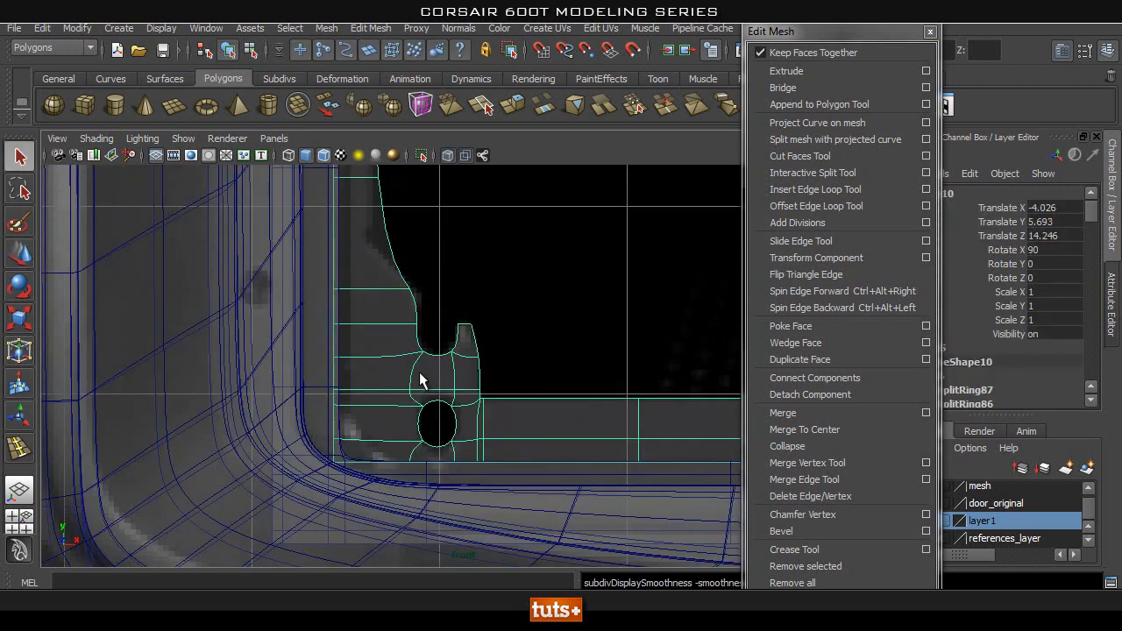
key("1")
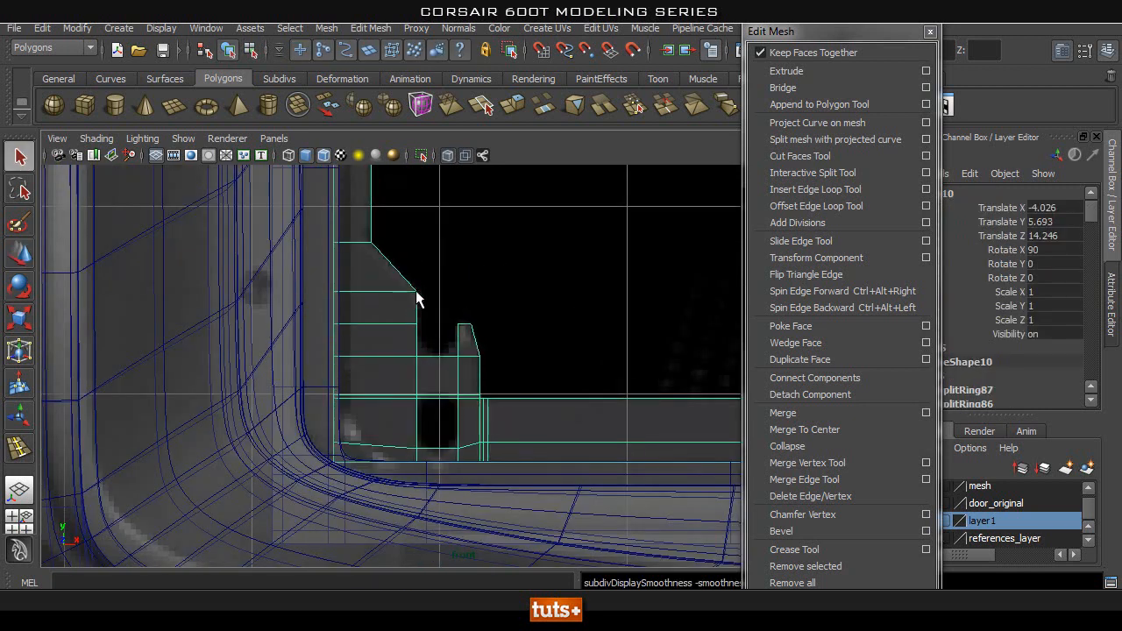
key("3")
key("1")
key("3")
key("1")
Insert edge loops just above and below both ends of the bracket's lower-left slanted edge.
scroll(429, 318, "up", 3)
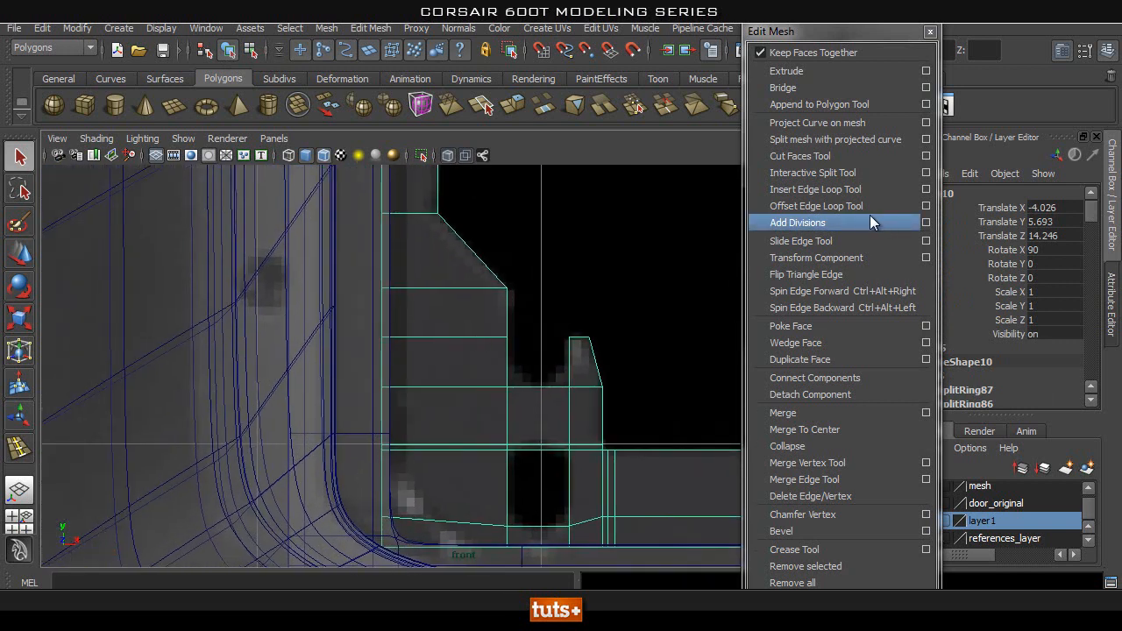
left_click(807, 205)
scroll(497, 298, "up", 2)
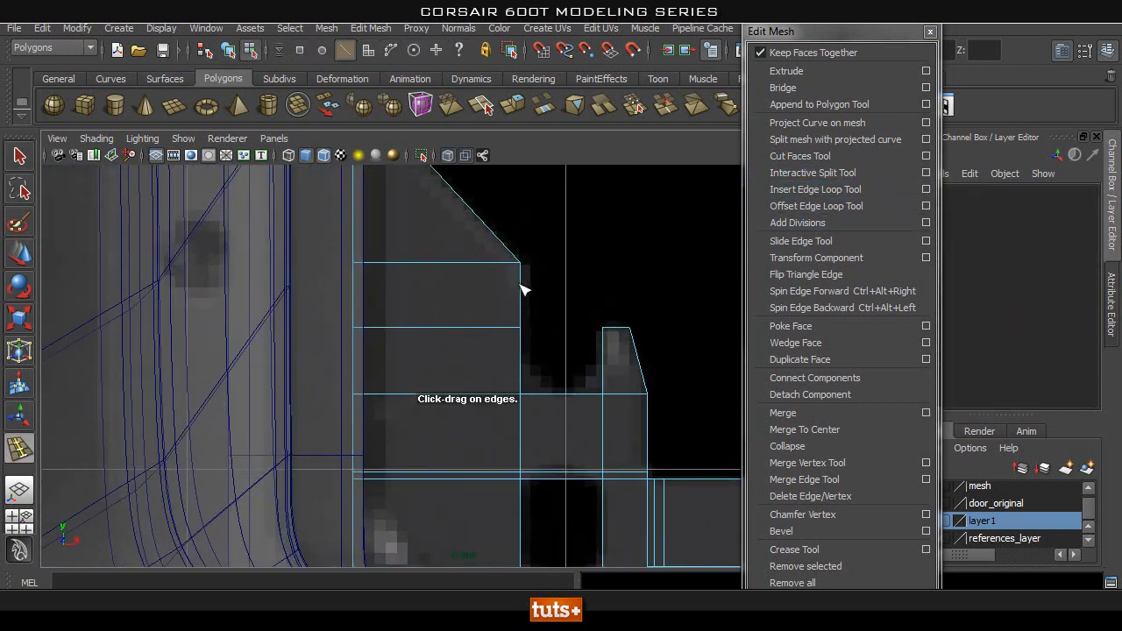
left_click_drag(522, 289, 524, 273)
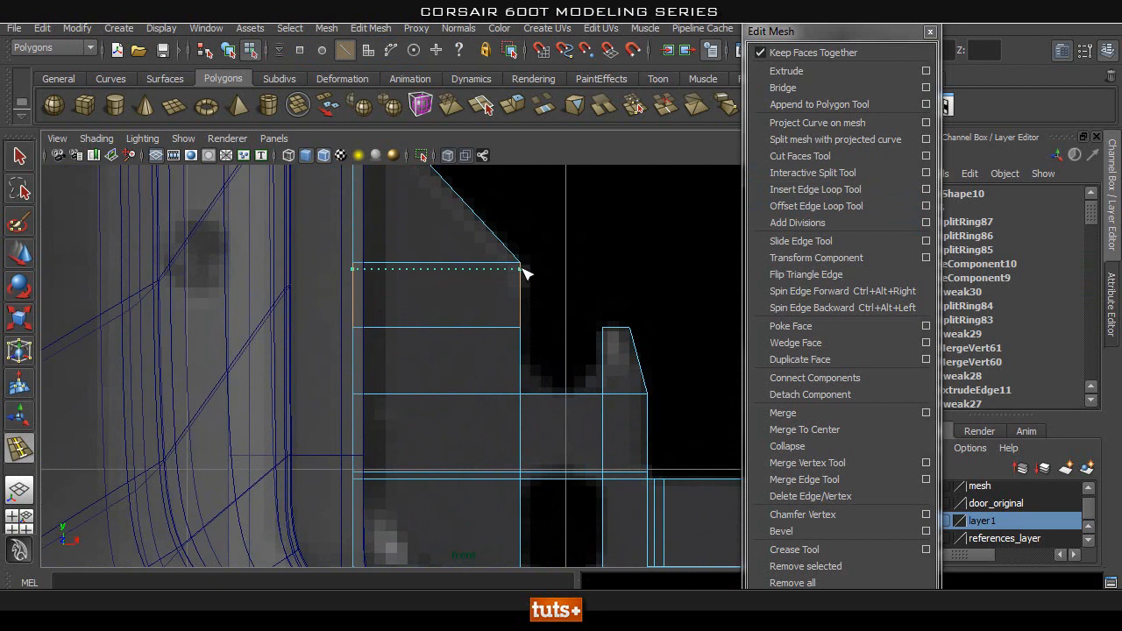
left_click_drag(522, 271, 522, 269)
middle_click_drag(554, 224, 560, 332, "alt")
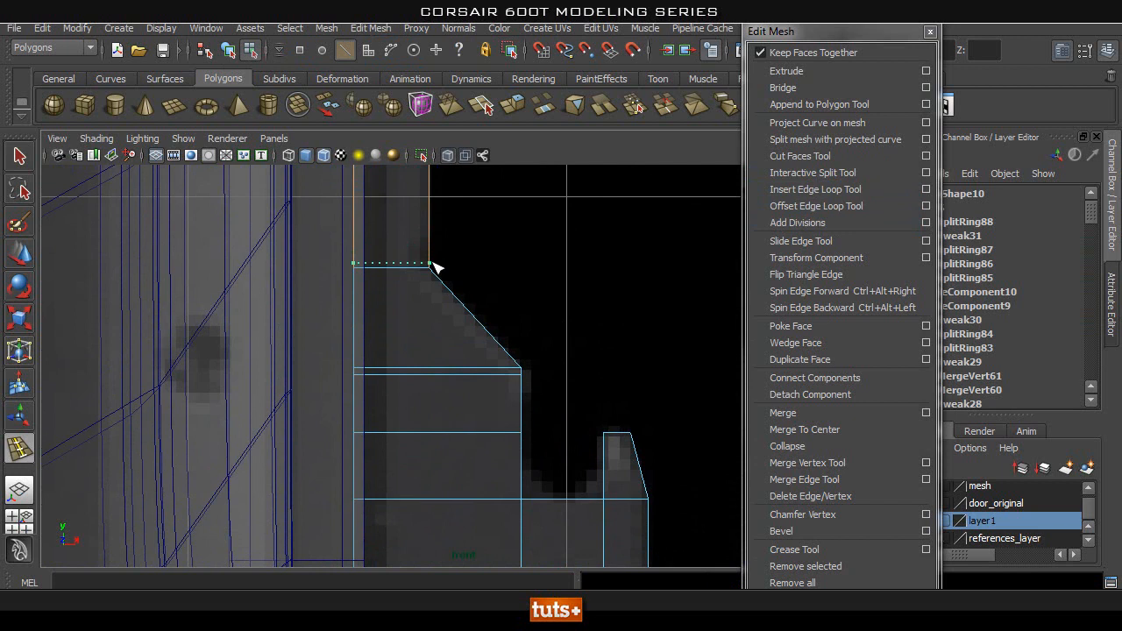
left_click_drag(437, 265, 435, 273)
left_click_drag(511, 352, 509, 363)
Insert another edge loop across the side strip above the lower-left slanted edge and move it closer to the corner.
middle_click_drag(445, 254, 469, 390, "alt")
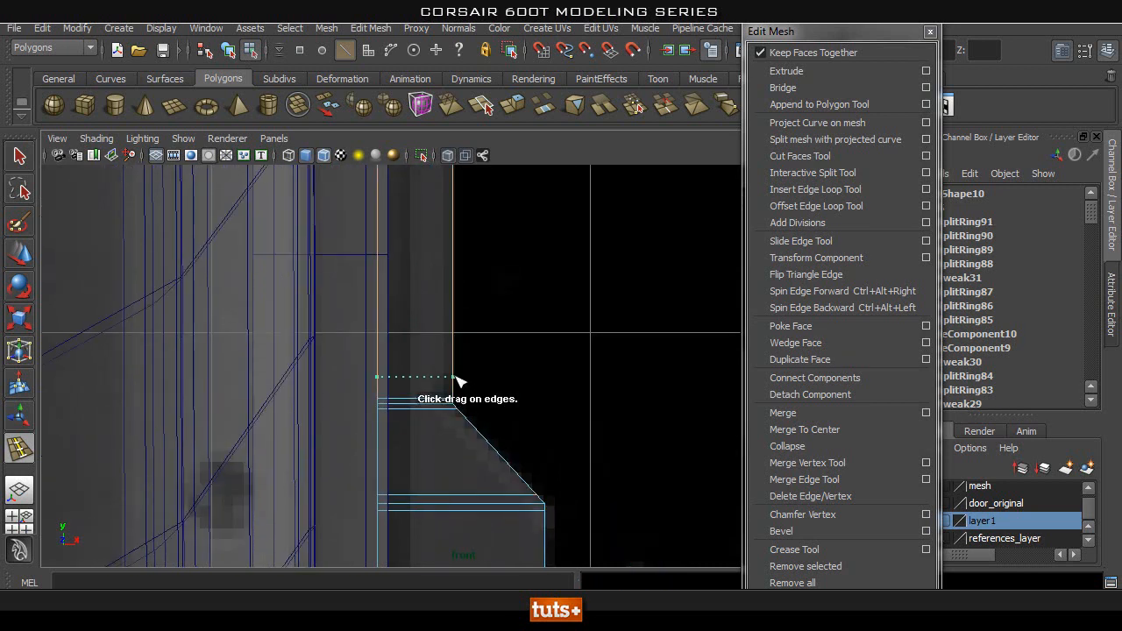
left_click_drag(456, 381, 458, 385)
key("w")
left_click_drag(413, 428, 412, 436)
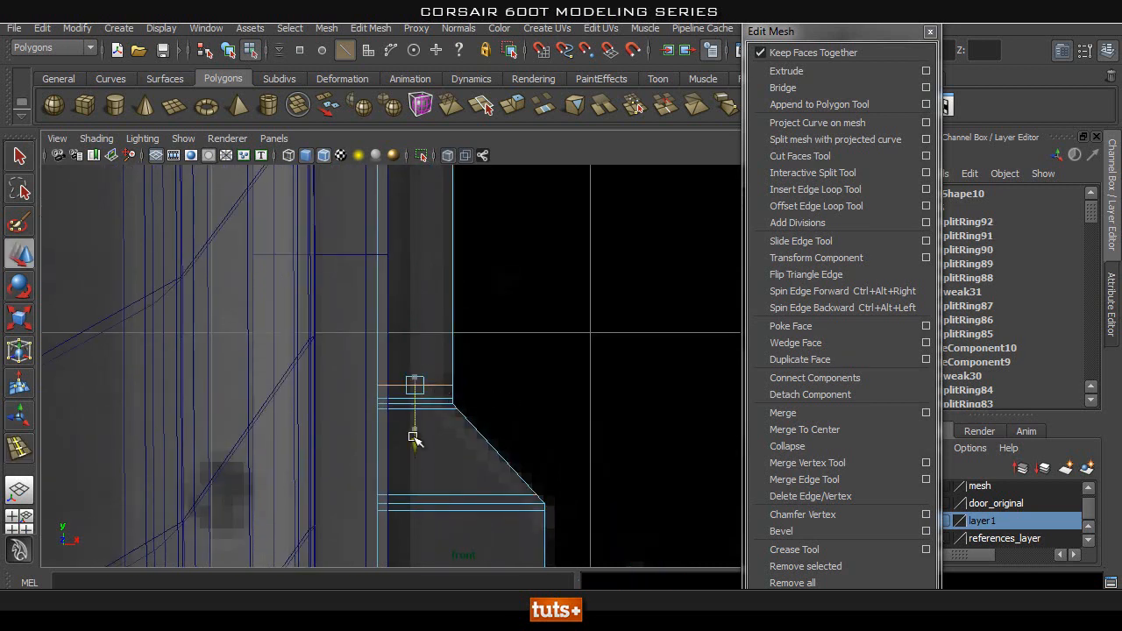
key("q")
right_click_drag(421, 310, 474, 284)
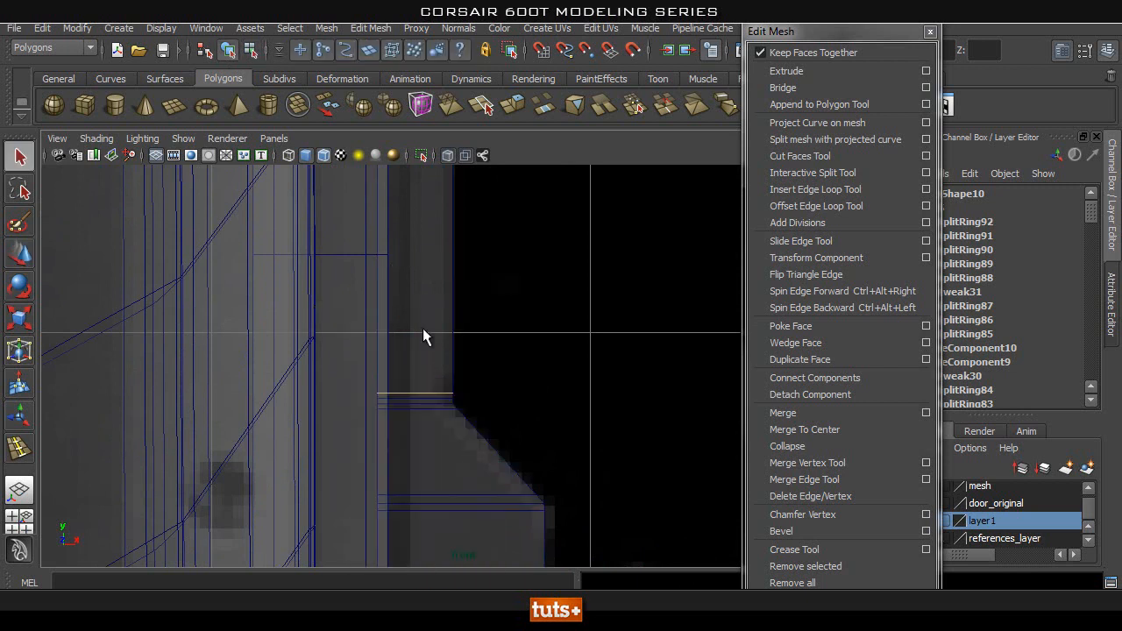
left_click(423, 328)
left_click(538, 346)
Turn off the wireframe overlay and X-ray display, and show the bracket's upper-left corner in the perspective view.
right_click_drag(539, 346, 480, 385, "alt")
middle_click_drag(481, 385, 537, 383, "alt")
right_click_drag(538, 383, 455, 133, "alt")
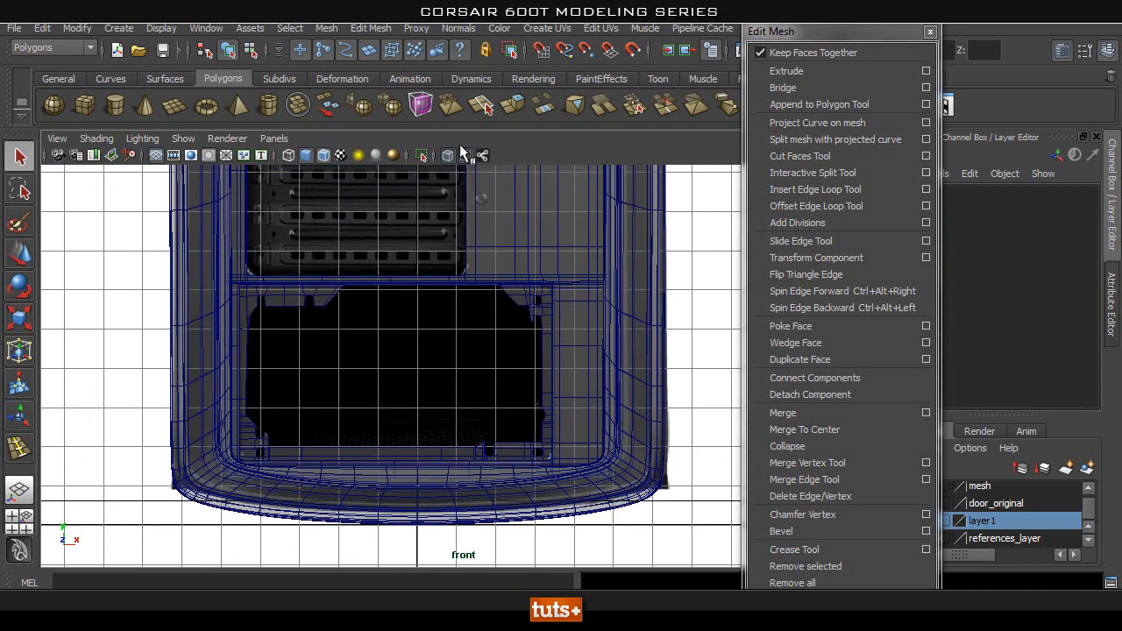
left_click(319, 157)
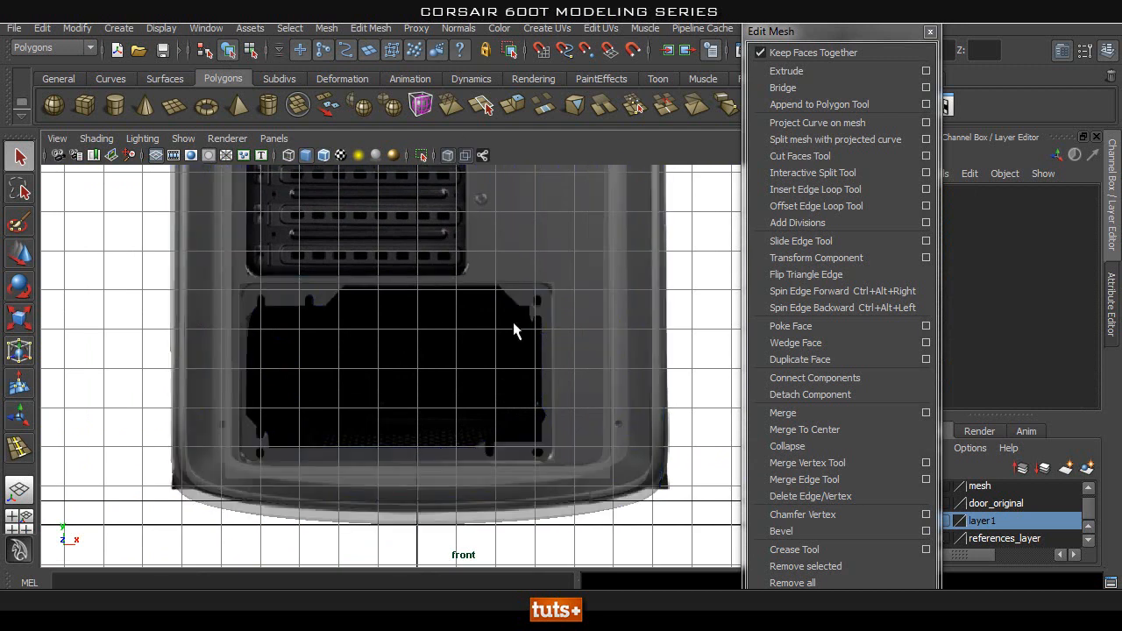
right_click_drag(514, 333, 531, 321, "alt")
left_click(446, 155)
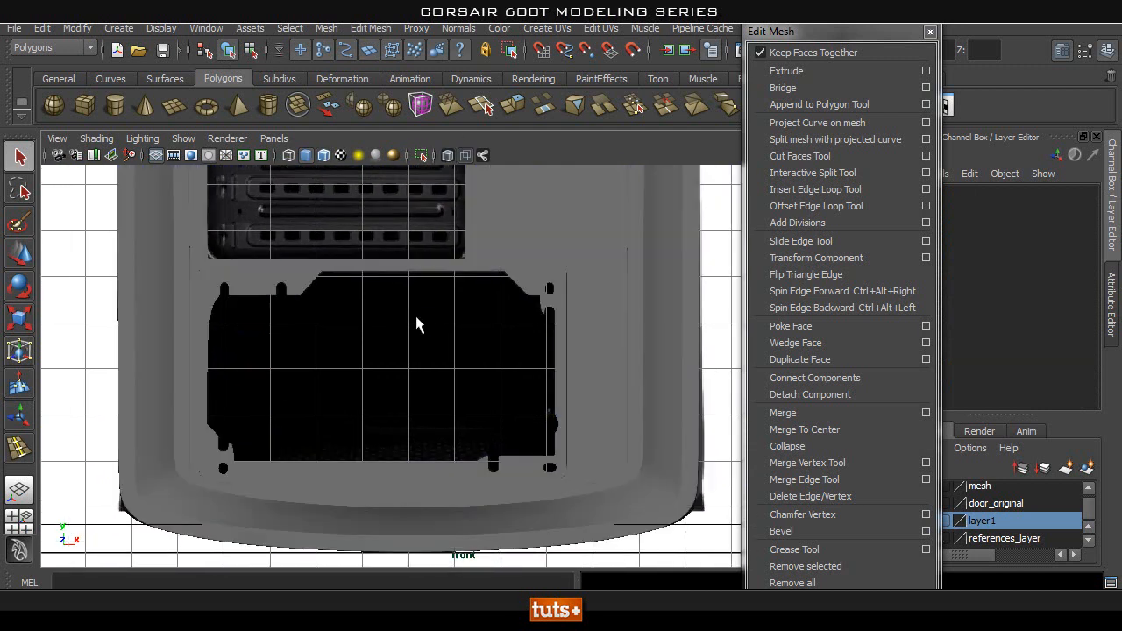
key("space")
left_click_drag(497, 337, 490, 295)
left_click_drag(593, 364, 491, 316, "alt")
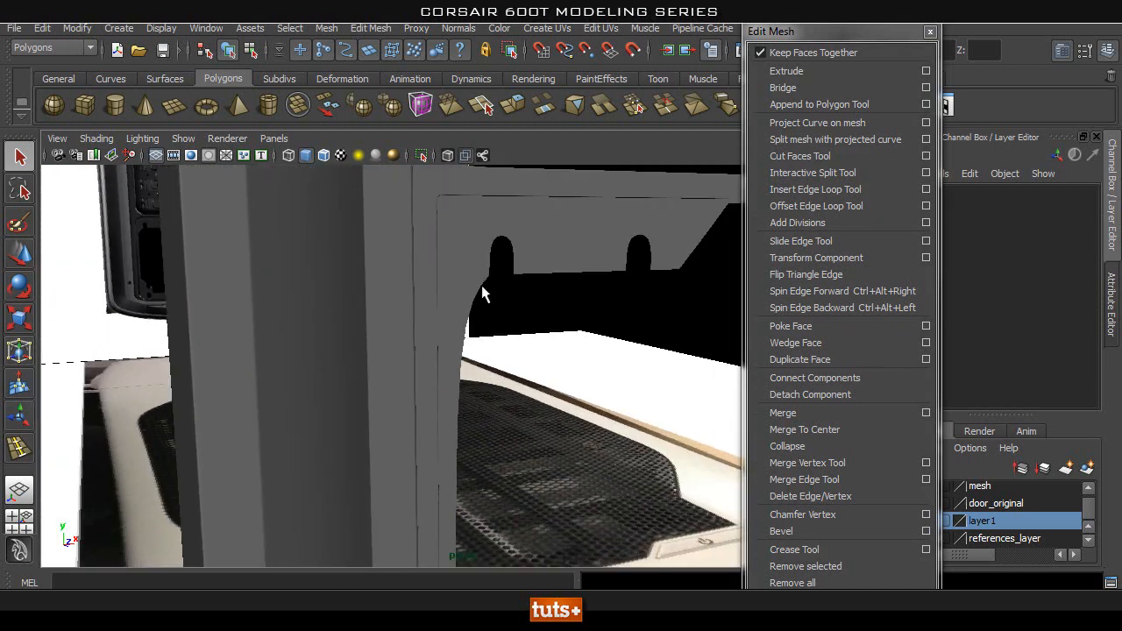
Unsmooth the bracket and insert an edge loop across the side strip just below the upper-left slanted edge.
left_click(520, 289)
key("1")
left_click_drag(571, 321, 322, 325, "alt")
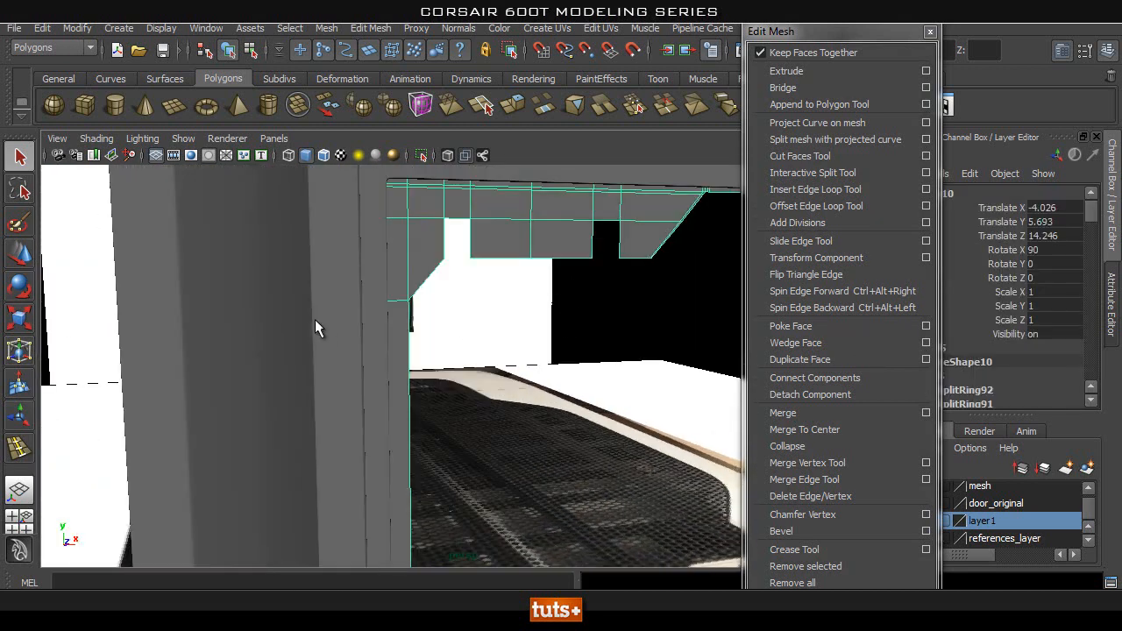
right_click_drag(323, 325, 474, 246, "alt")
middle_click_drag(473, 246, 534, 369, "alt")
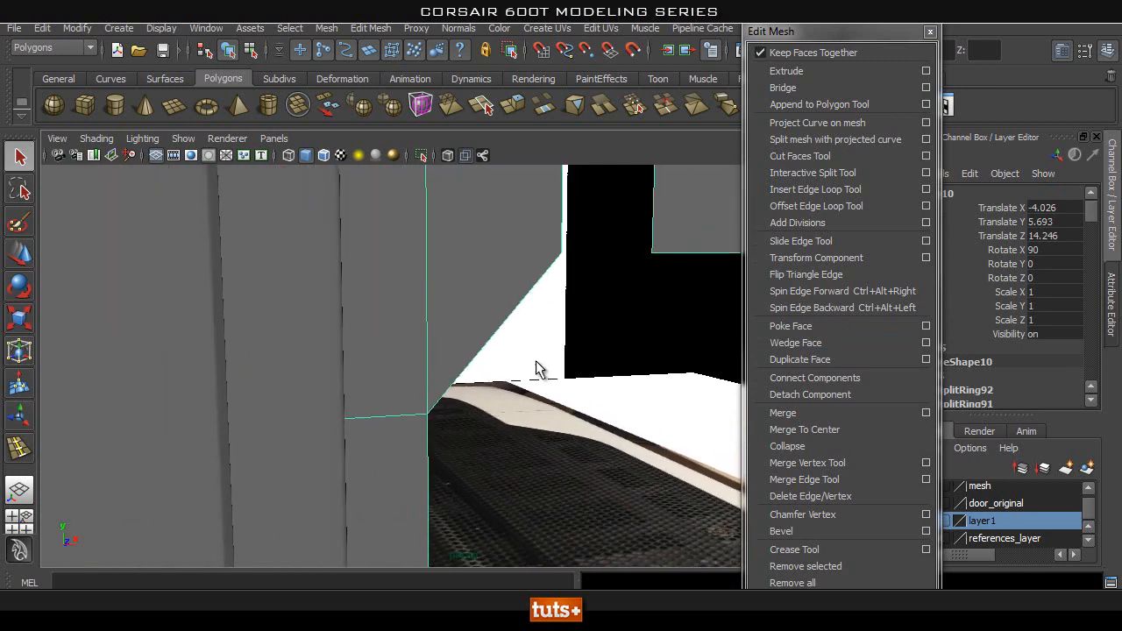
left_click(841, 193)
left_click_drag(427, 462, 431, 430)
Try an edge loop running along the upper-left slanted edge, check it in smooth preview, and delete it.
left_click_drag(431, 394, 430, 399)
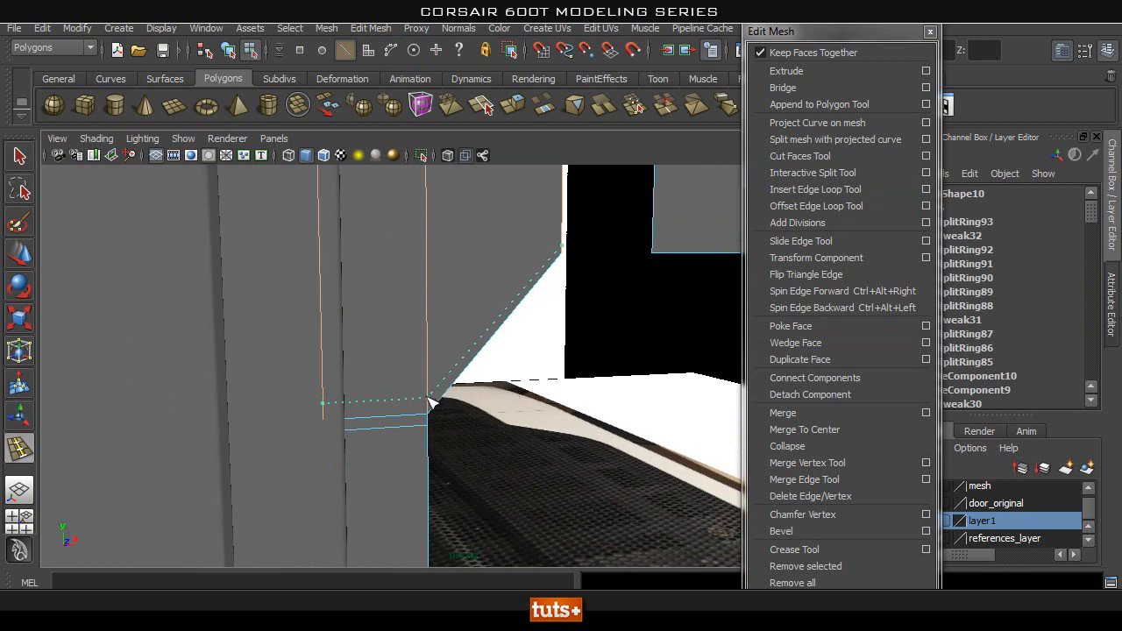
left_click_drag(428, 398, 428, 399)
middle_click_drag(596, 384, 567, 401, "alt")
key("q")
right_click_drag(352, 383, 420, 289)
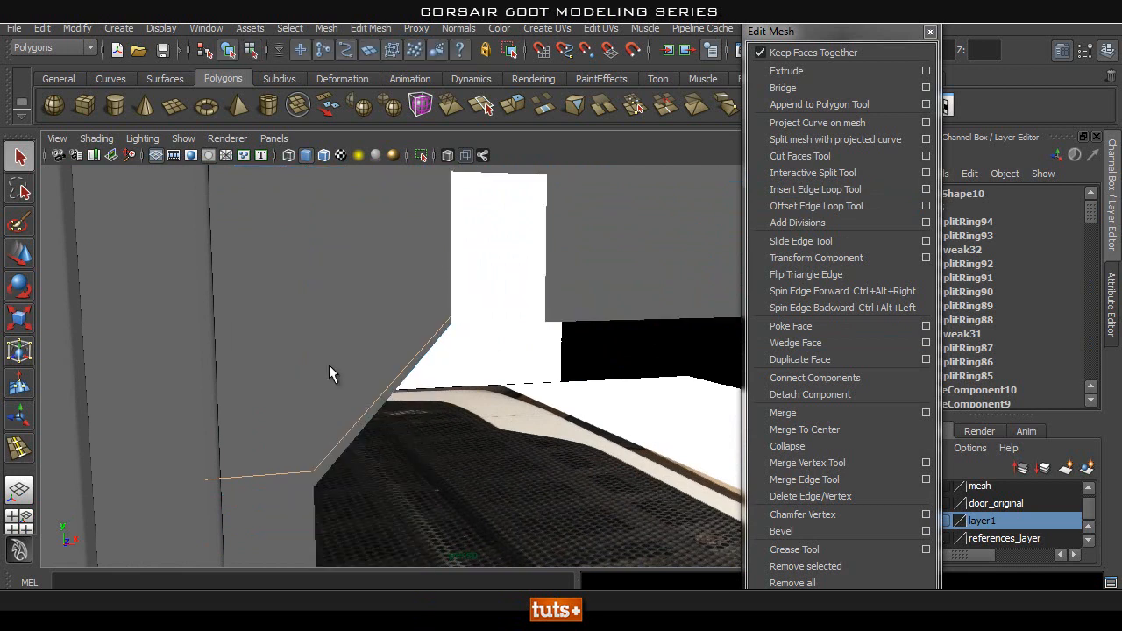
key("3")
key("1")
middle_click_drag(345, 497, 371, 355, "alt")
right_click_drag(298, 332, 249, 293)
left_click(352, 317)
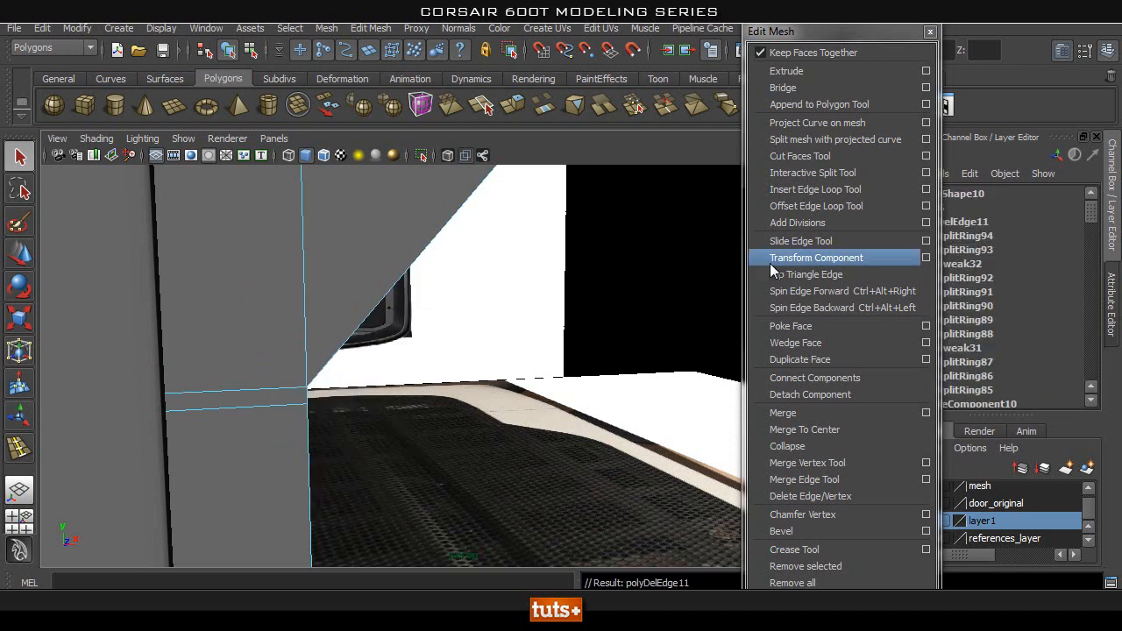
Insert a vertical edge loop through the upper-left corner piece, close to the slanted edge's lower end.
left_click(847, 189)
left_click_drag(317, 383, 322, 373)
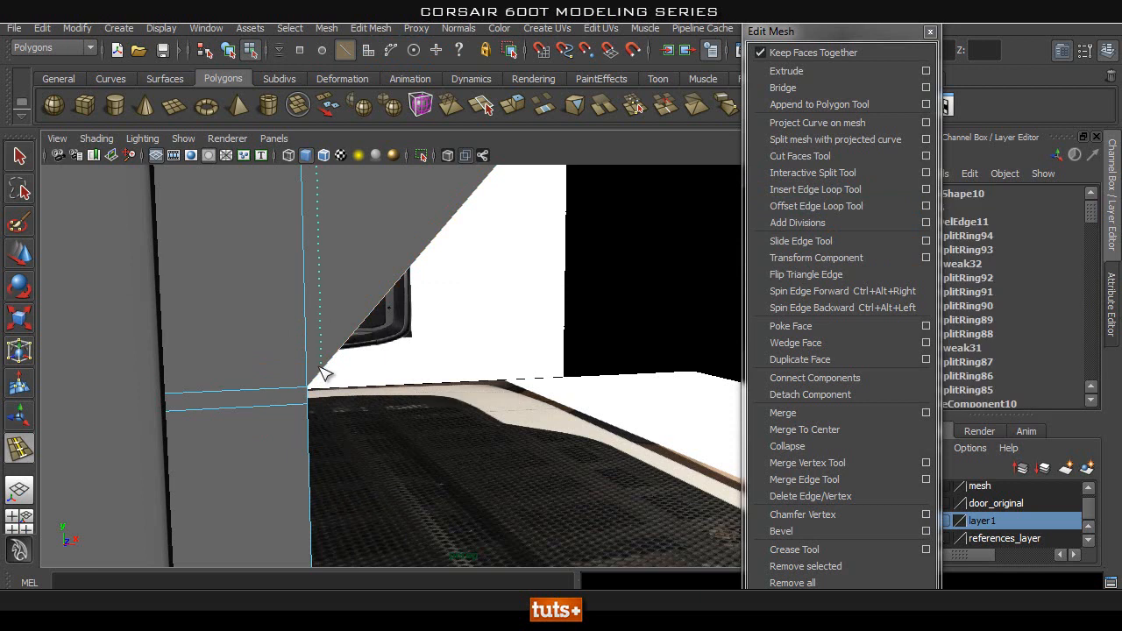
key("q")
right_click_drag(336, 290, 409, 265)
left_click(467, 358)
Compare the bracket's upper-left corner in smoothed and unsmoothed display.
right_click_drag(517, 370, 373, 361, "alt")
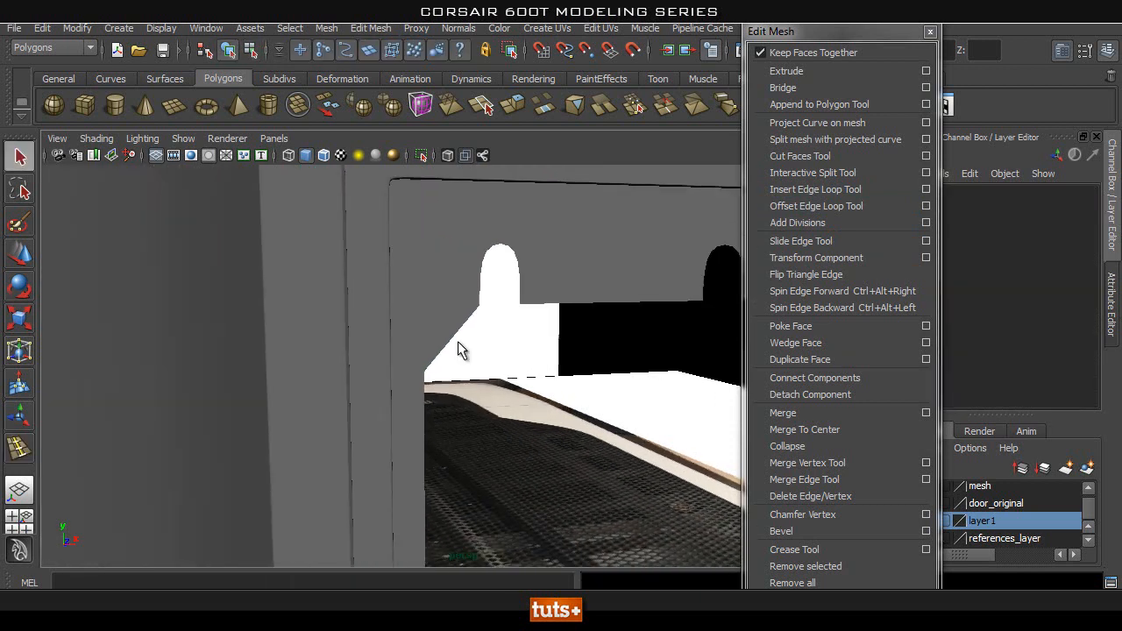
middle_click_drag(434, 303, 394, 369, "alt")
left_click(409, 365)
left_click_drag(563, 472, 490, 396, "alt")
key("1")
key("3")
key("1")
key("3")
key("1")
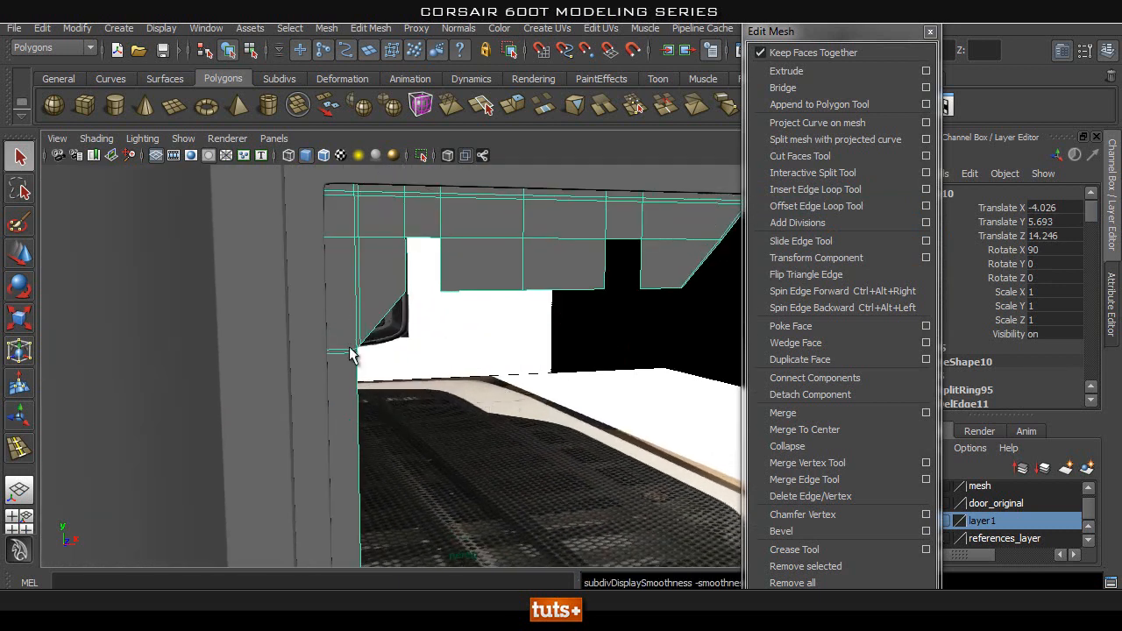
key("3")
key("1")
key("3")
key("1")
Frame the whole bracket, set it to smooth preview, and clear the selection.
right_click_drag(500, 403, 386, 369, "alt")
middle_click_drag(386, 369, 282, 316, "alt")
right_click_drag(282, 315, 228, 307, "alt")
left_click_drag(383, 336, 324, 337, "alt")
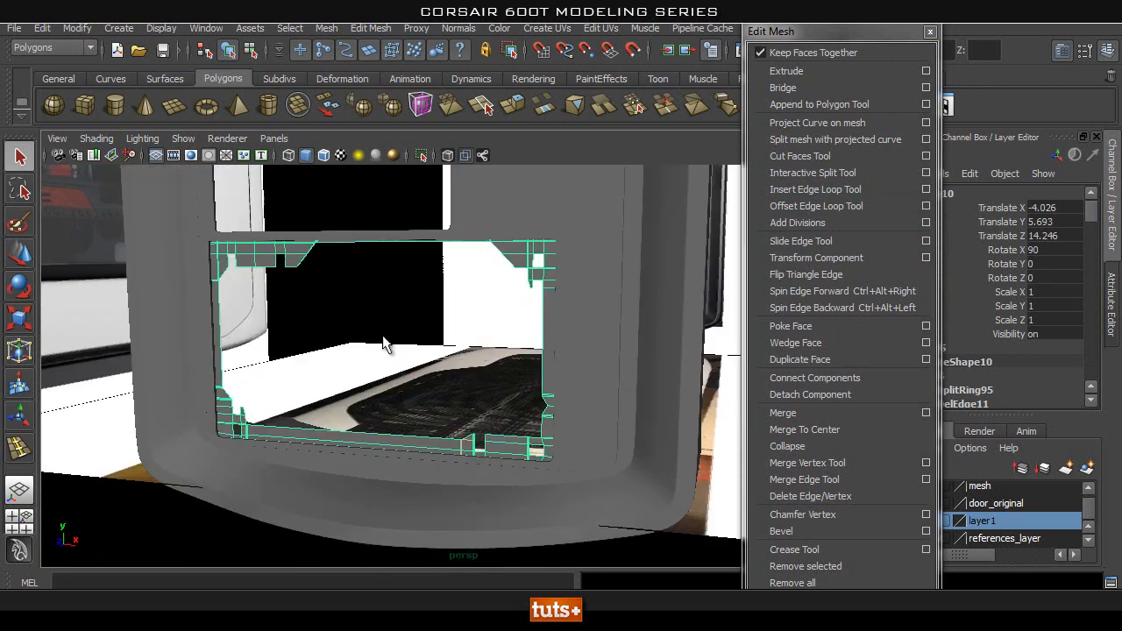
left_click(443, 277)
left_click(279, 266)
key("3")
left_click(384, 315)
Examine the rear panel's openings and the reference image from several angles.
right_click_drag(383, 316, 304, 335, "alt")
left_click_drag(304, 335, 347, 338, "alt")
left_click_drag(438, 264, 532, 353, "alt")
left_click_drag(472, 332, 357, 387, "alt")
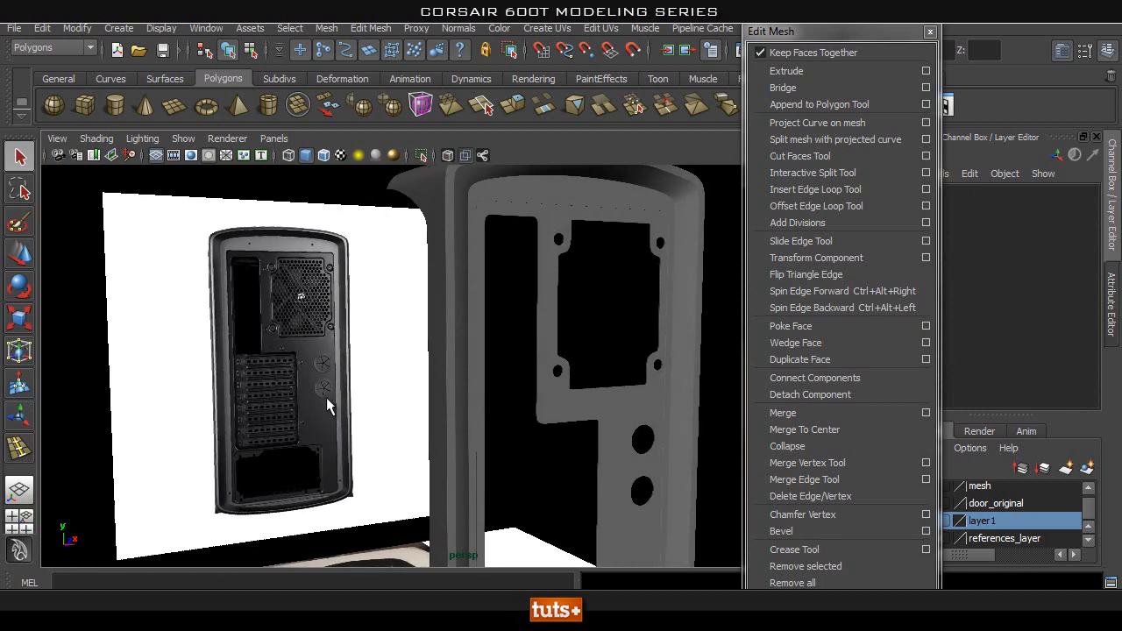
left_click_drag(595, 354, 452, 326, "alt")
left_click(439, 349)
left_click_drag(388, 353, 246, 294, "alt")
right_click_drag(264, 303, 166, 306, "alt")
middle_click_drag(407, 386, 421, 325, "alt")
left_click_drag(421, 325, 310, 426, "alt")
right_click_drag(311, 426, 561, 387, "alt")
middle_click_drag(562, 387, 519, 387, "alt")
right_click_drag(519, 386, 538, 331, "alt")
left_click_drag(538, 331, 297, 193, "alt")
Create a polygon pipe and move it out in front of the rear panel to Translate Z 21.119.
left_click(269, 103)
key("w")
right_click_drag(493, 409, 456, 398, "alt")
left_click_drag(373, 432, 486, 509)
Rotate the pipe to face the rear panel by setting Rotate X to 90.
key("e")
left_click_drag(493, 426, 507, 462)
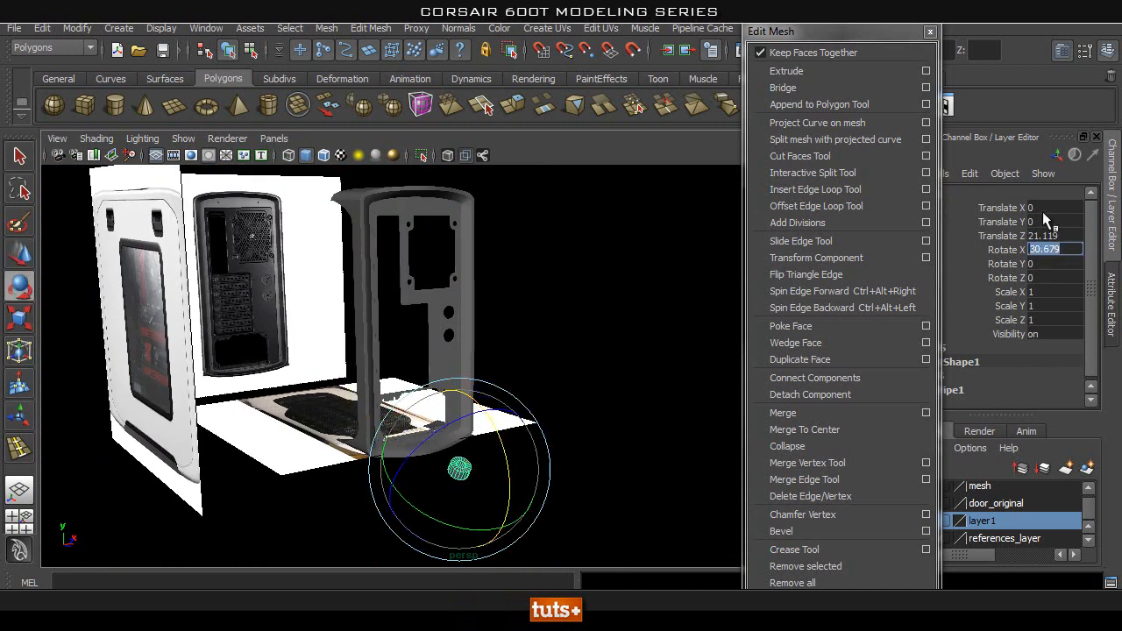
left_click(575, 285)
Move the pipe in the front view over the lower round hole, at about Translate X 3.8 and Translate Y 11.399.
key("space")
left_click_drag(575, 285, 576, 326)
left_click(428, 537)
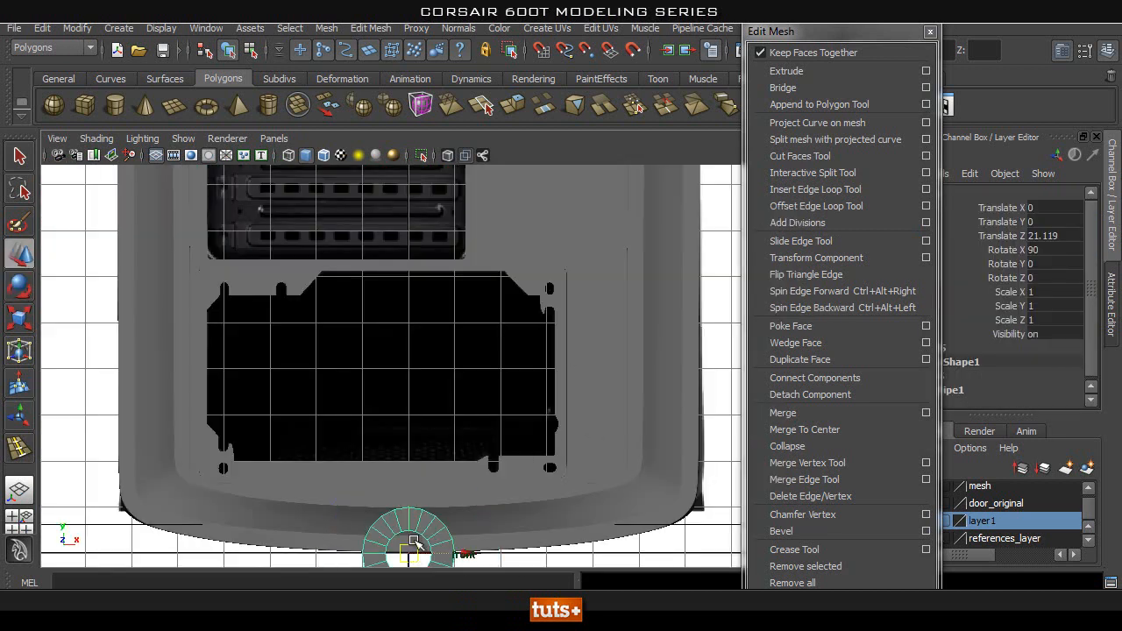
left_click_drag(410, 553, 536, 165)
middle_click_drag(566, 237, 526, 496, "alt")
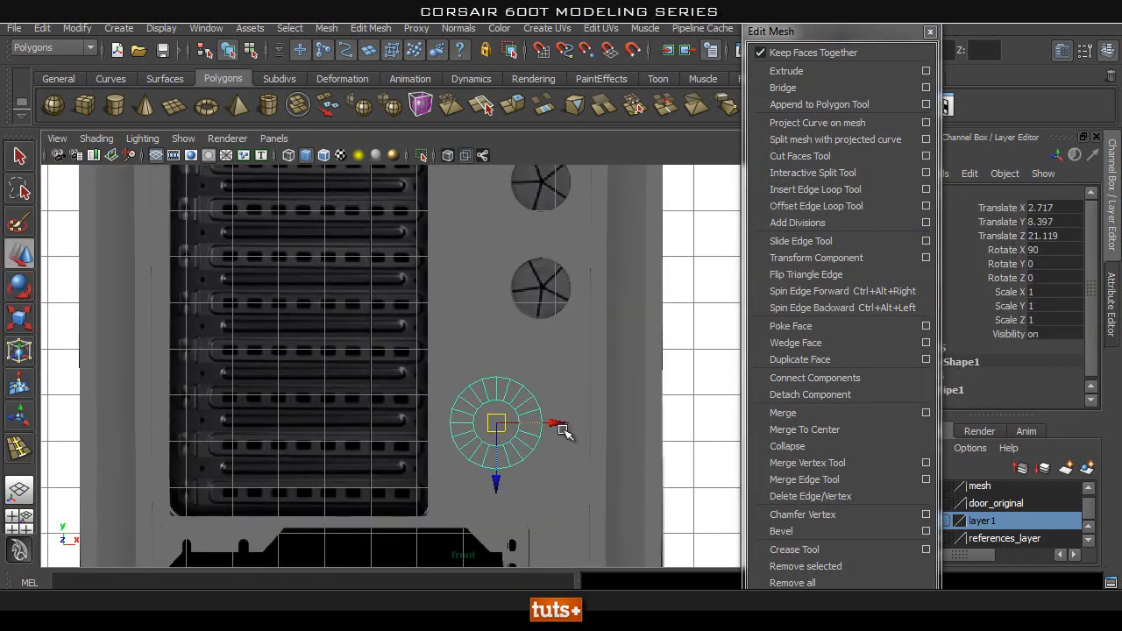
left_click_drag(497, 425, 547, 286)
right_click_drag(547, 286, 625, 268, "alt")
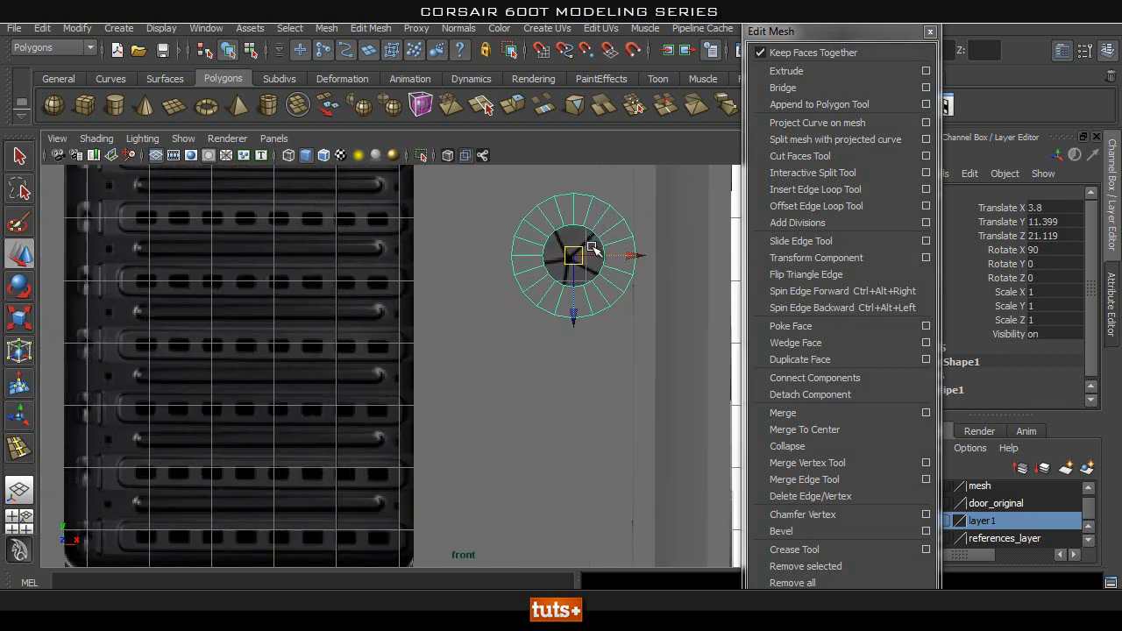
Show wireframe on shaded, scale the pipe uniformly to 0.718, and centre it on the hole at Translate X 3.682, Y 11.328.
middle_click_drag(625, 269, 536, 400, "alt")
right_click_drag(348, 374, 658, 327, "alt")
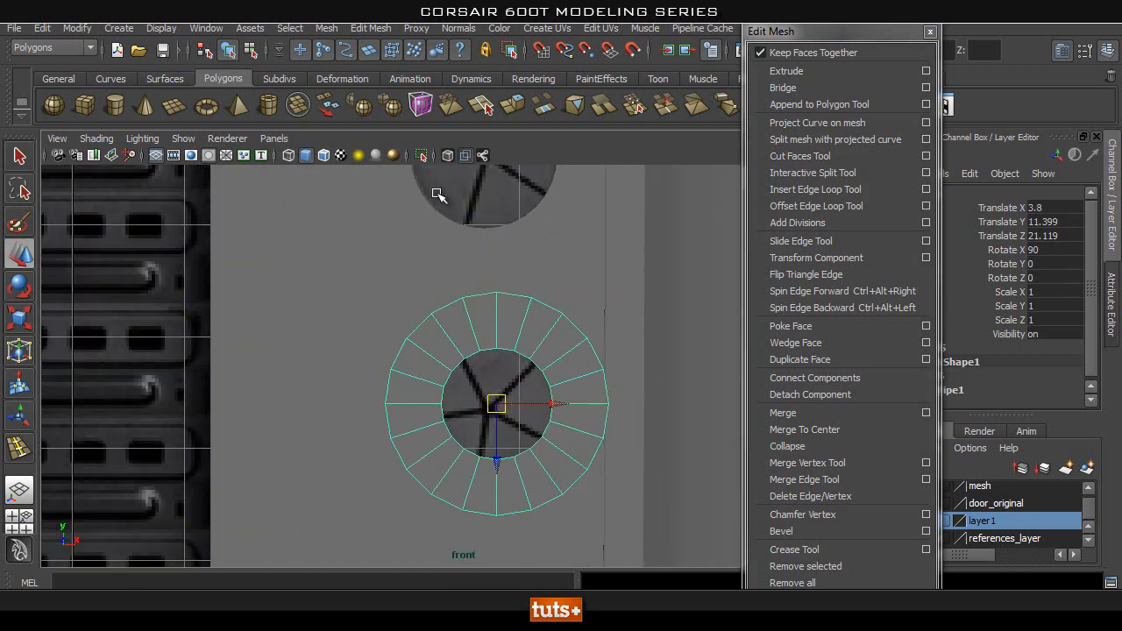
left_click(328, 154)
key("r")
left_click_drag(497, 405, 419, 450)
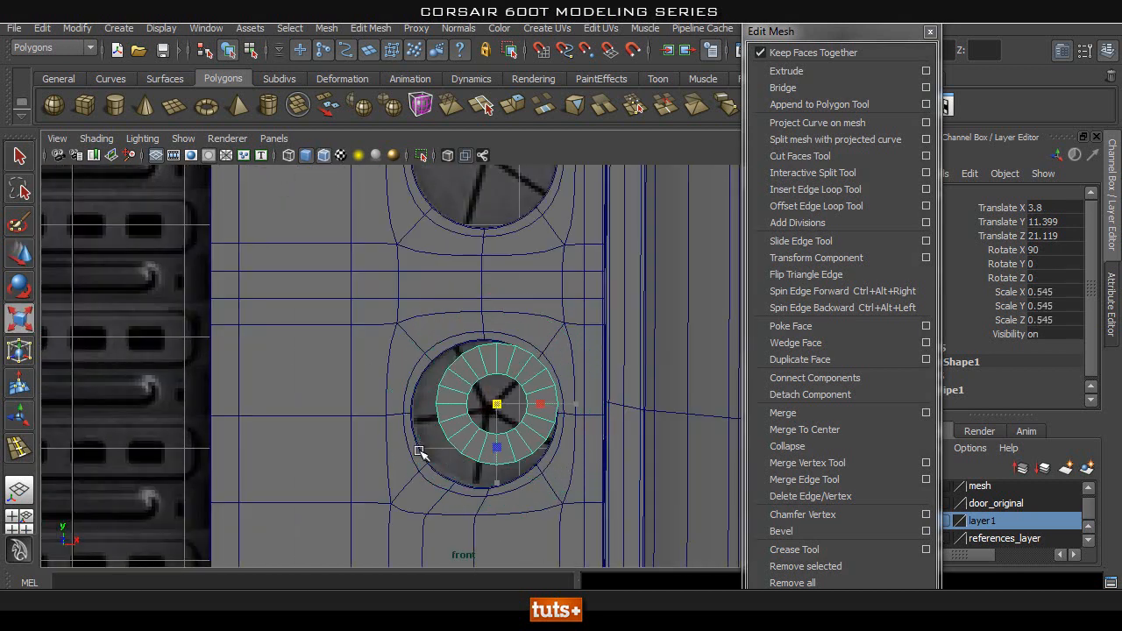
key("w")
mouse_move(499, 403)
left_mouse_down()
mouse_move(483, 417)
mouse_move(511, 419)
mouse_move(484, 418)
left_mouse_up()
key("r")
key("w")
key("r")
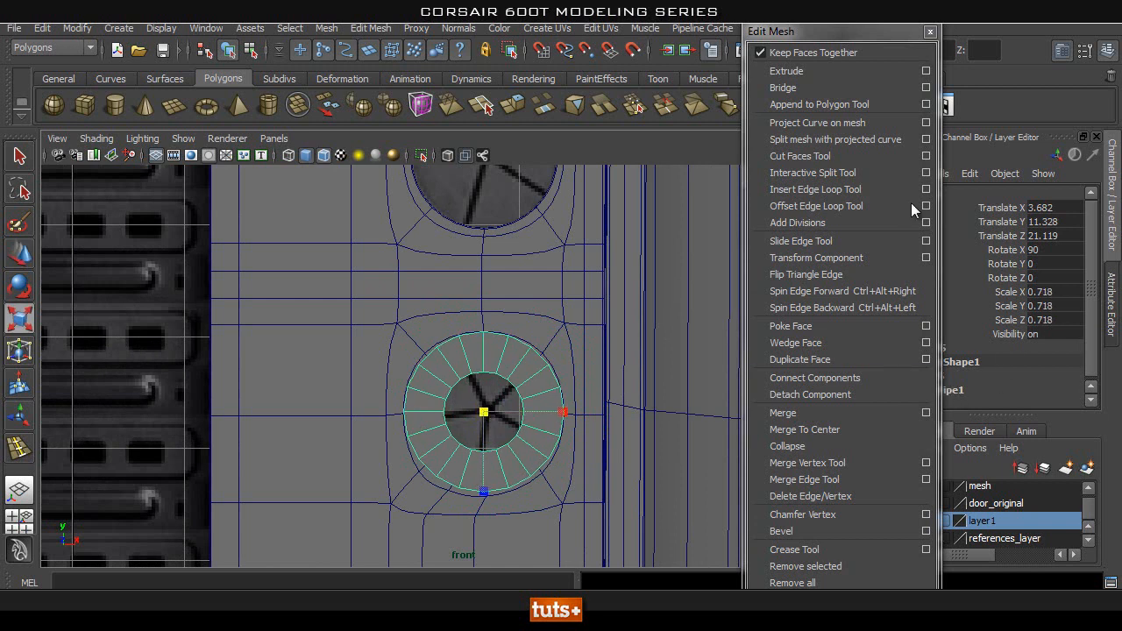
Thin the pipe wall by setting the pipe's Thickness to 0.1.
left_click_drag(856, 28, 829, 27)
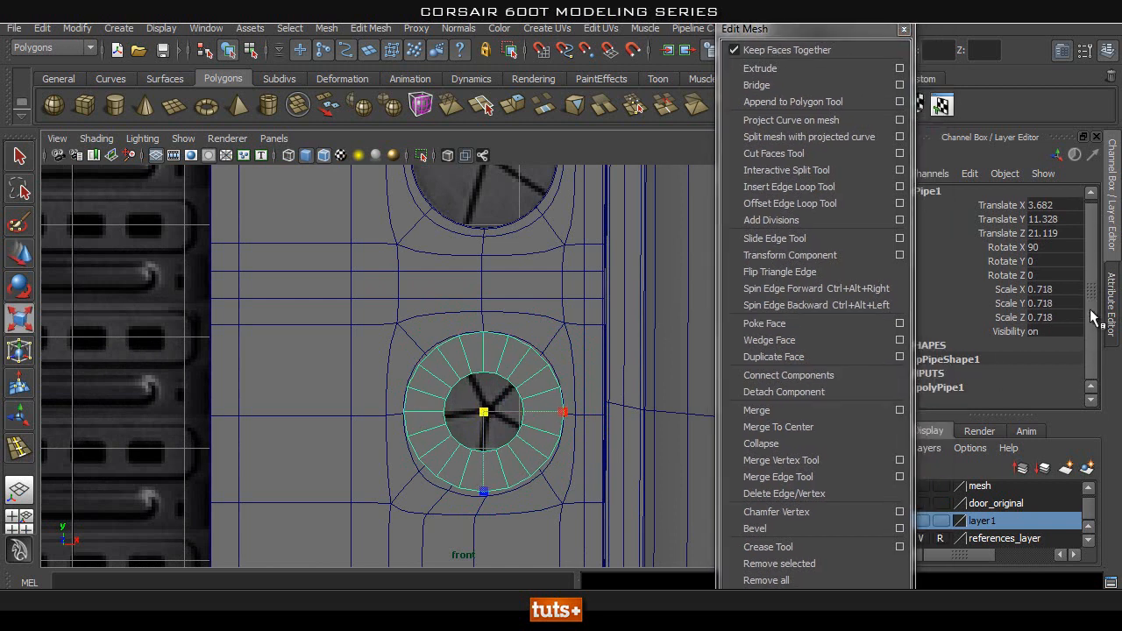
left_click(963, 386)
scroll(1032, 378, "down", 3)
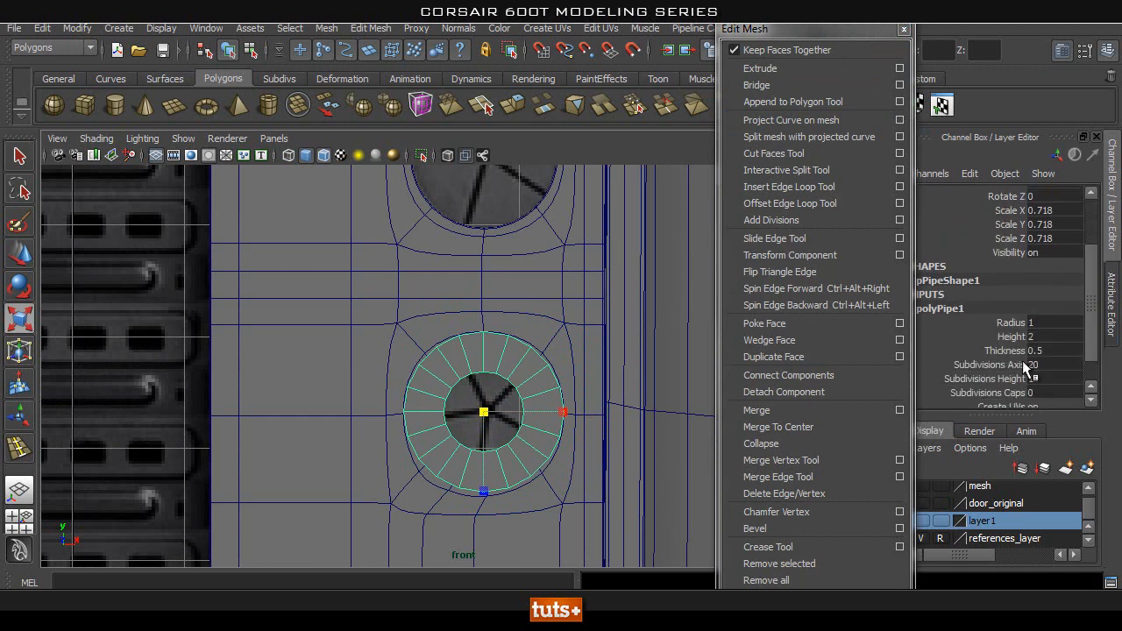
left_click(981, 349)
middle_click_drag(575, 273, 572, 275)
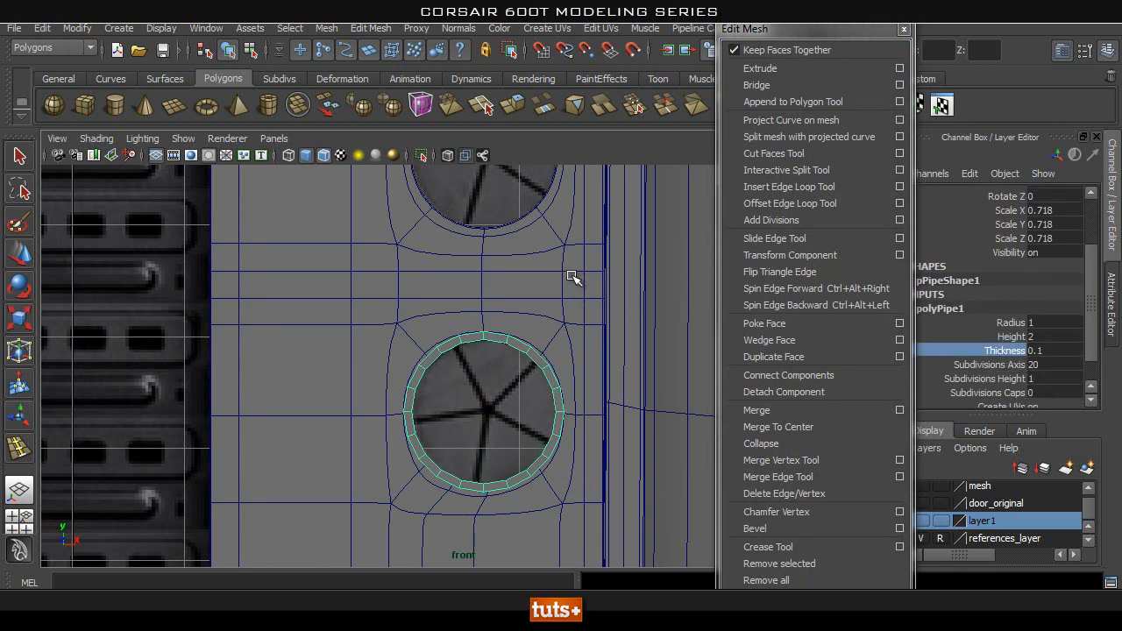
key("q")
right_click_drag(362, 384, 618, 270, "alt")
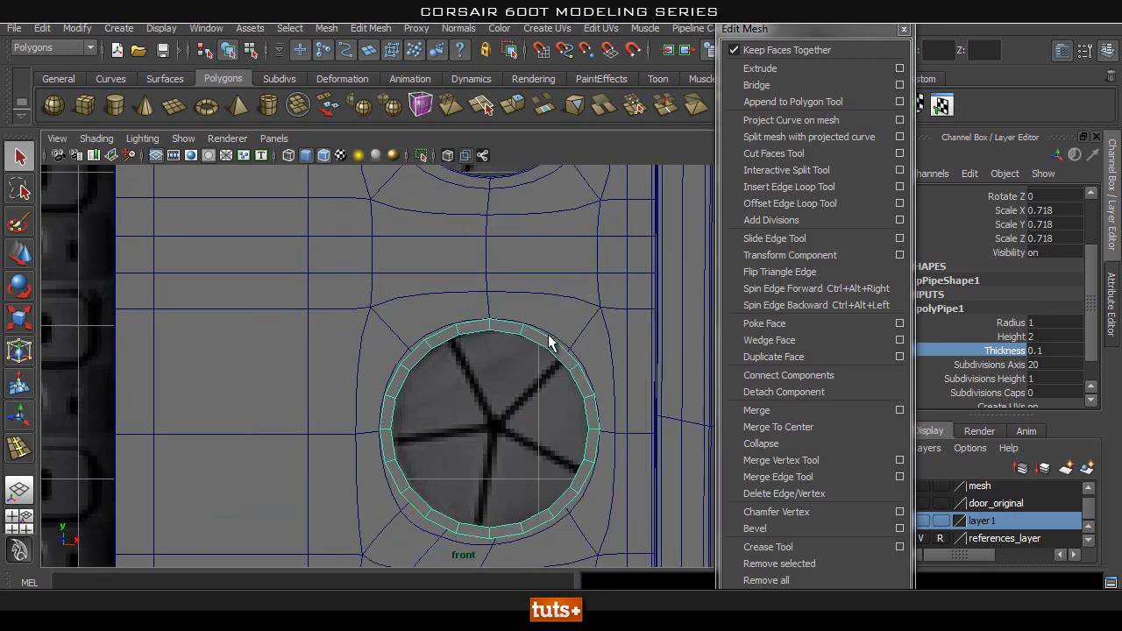
Flatten the pipe to Scale Y 0.125 and move it back into the panel hole at Translate Z 14.315.
key("space")
left_click_drag(544, 353, 537, 243)
key("f")
right_click_drag(587, 355, 502, 374, "alt")
key("r")
left_click_drag(534, 380, 53, 342)
key("w")
key("f")
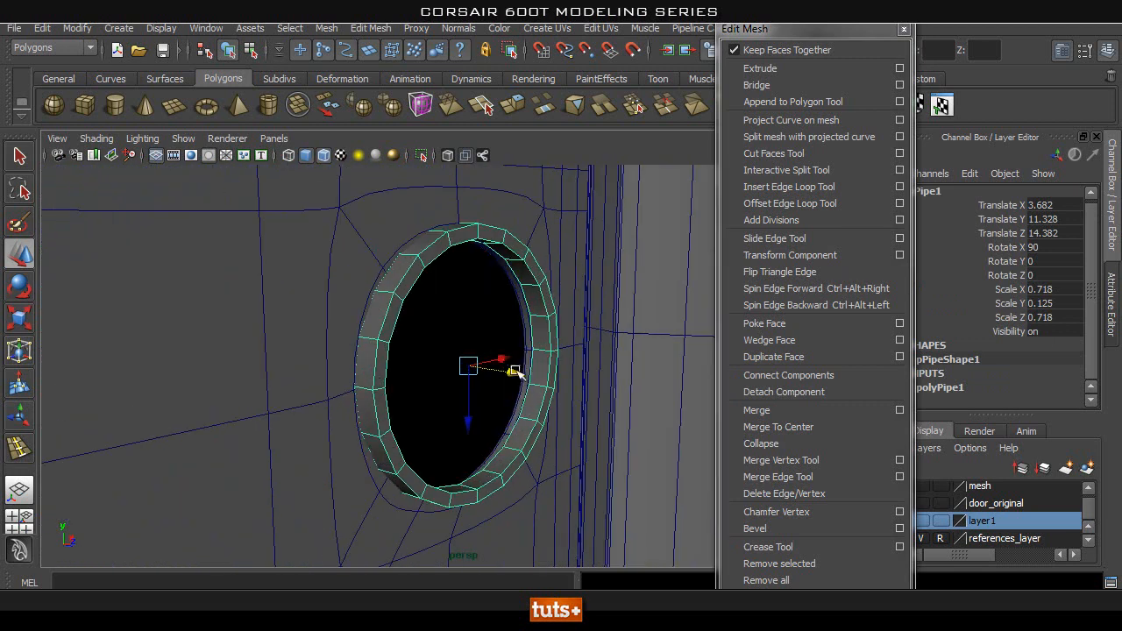
left_click_drag(514, 377, 503, 381)
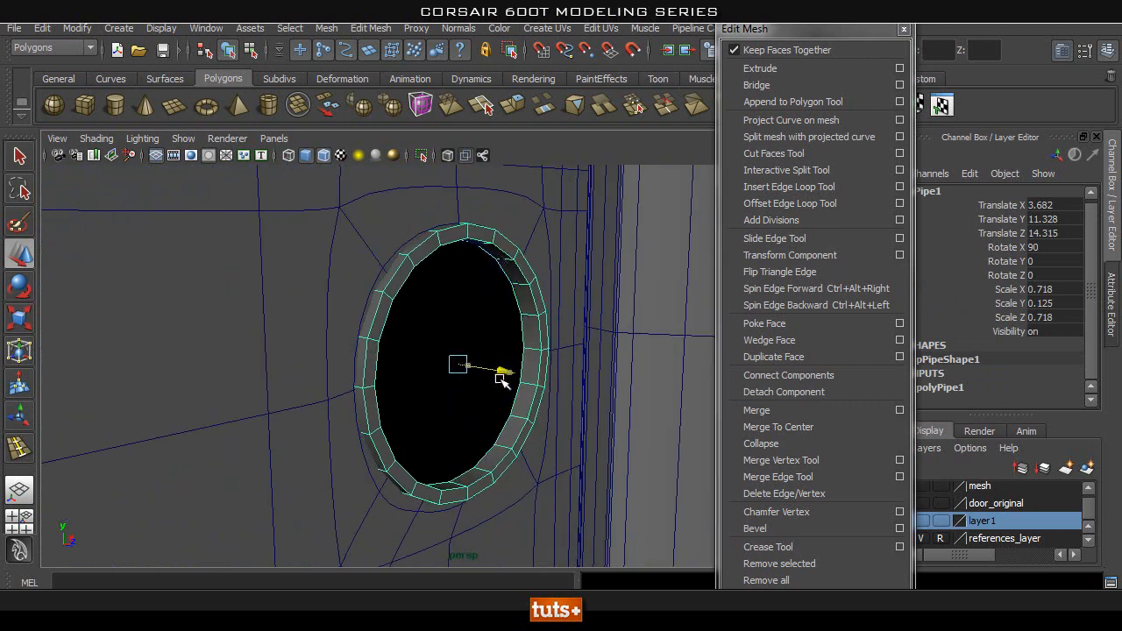
Widen the ring by setting the pipe's Thickness to 0.2.
left_click_drag(628, 379, 389, 327, "alt")
key("3")
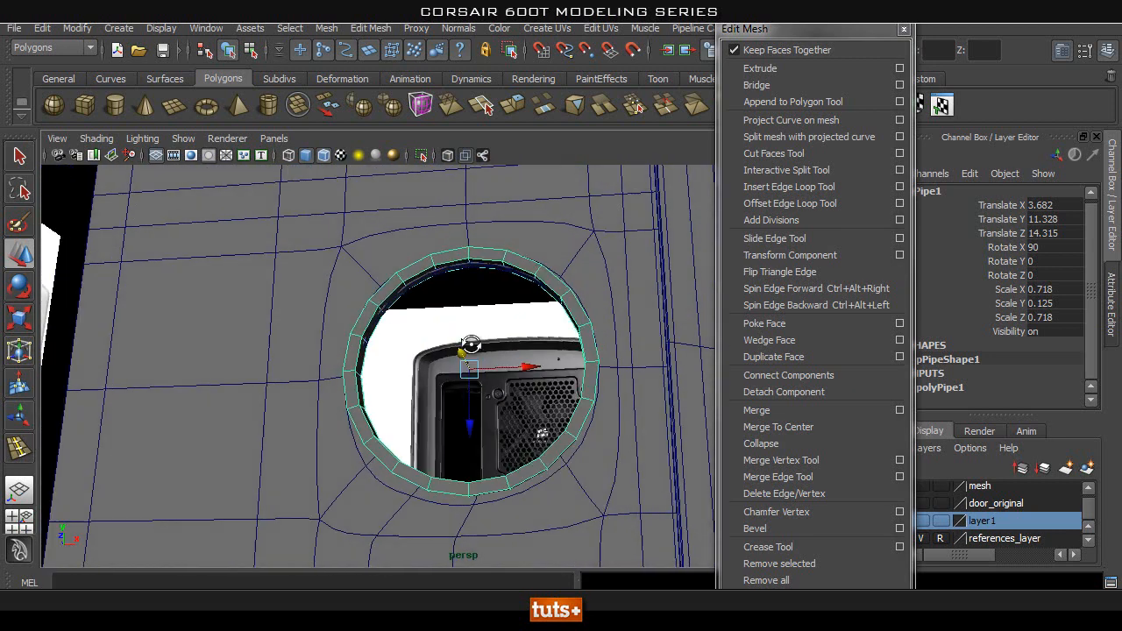
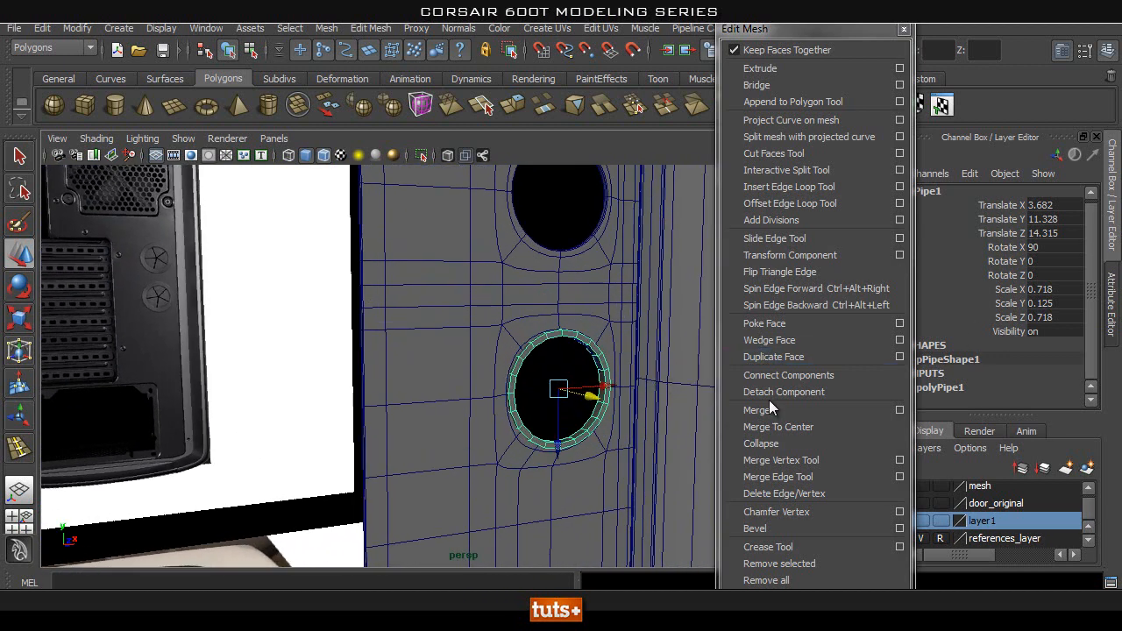
left_click(943, 388)
scroll(974, 377, "down", 3)
left_click(1004, 351)
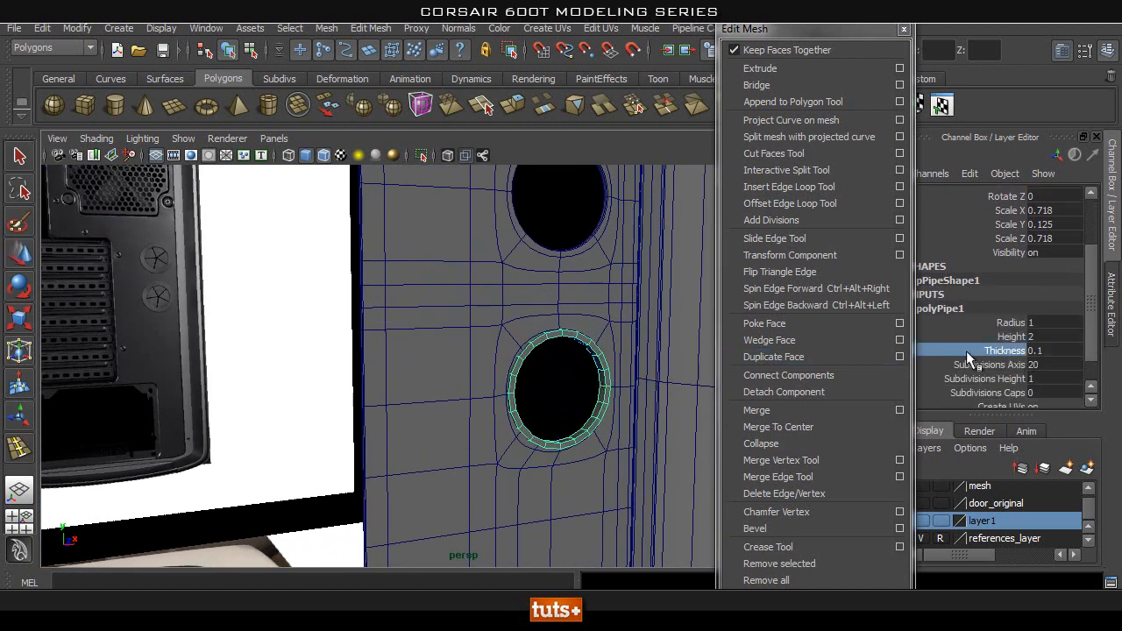
middle_click_drag(605, 323, 612, 312)
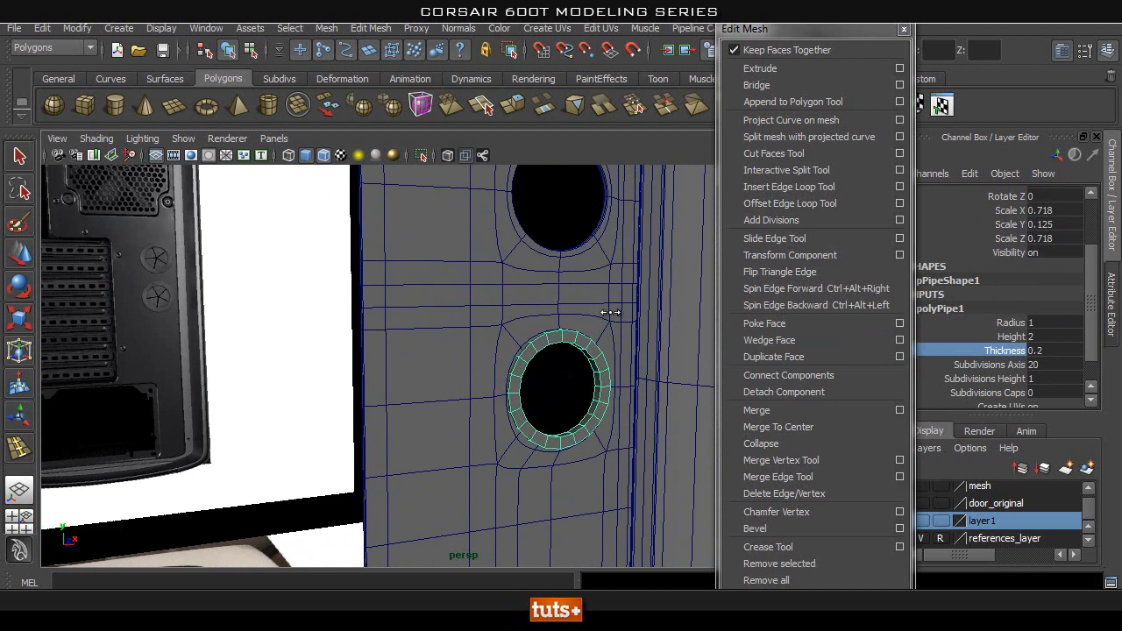
scroll(465, 325, "up", 5)
key("q")
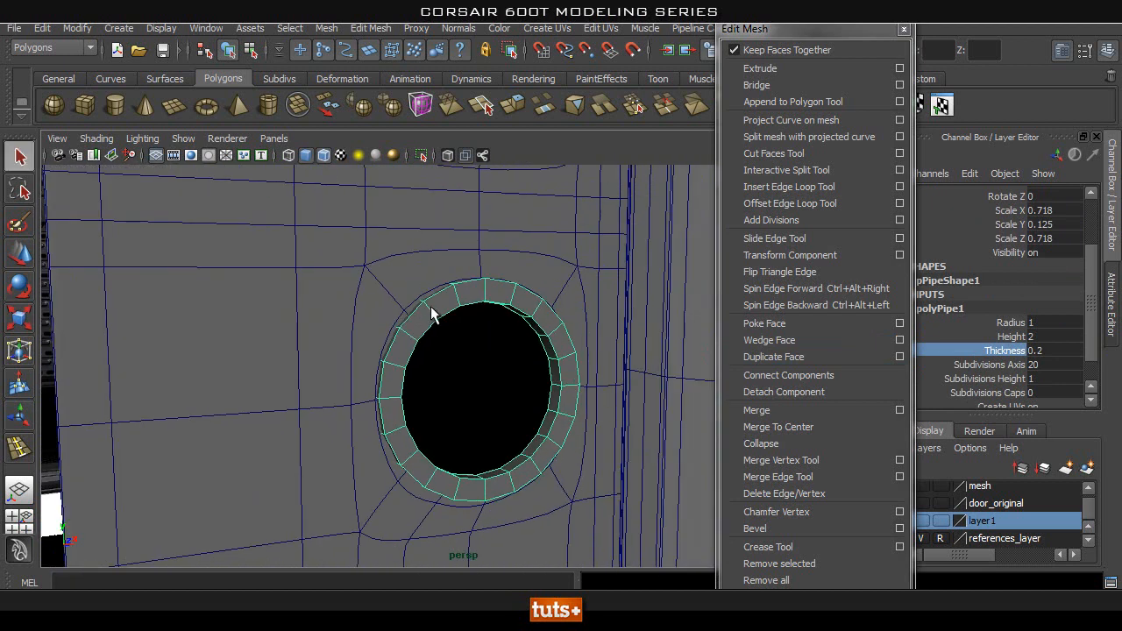
Select the ring and isolate it in the perspective view.
left_click(444, 347)
left_click(482, 394)
left_click_drag(481, 394, 498, 386, "alt")
left_click(492, 285)
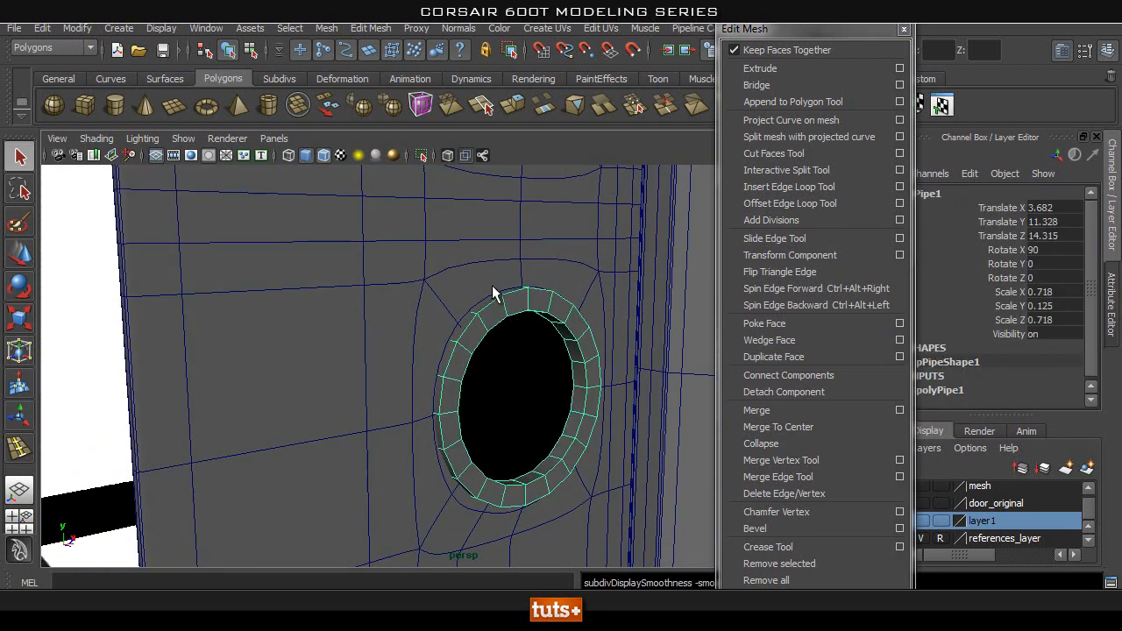
left_click(421, 156)
left_click_drag(341, 314, 519, 328, "alt")
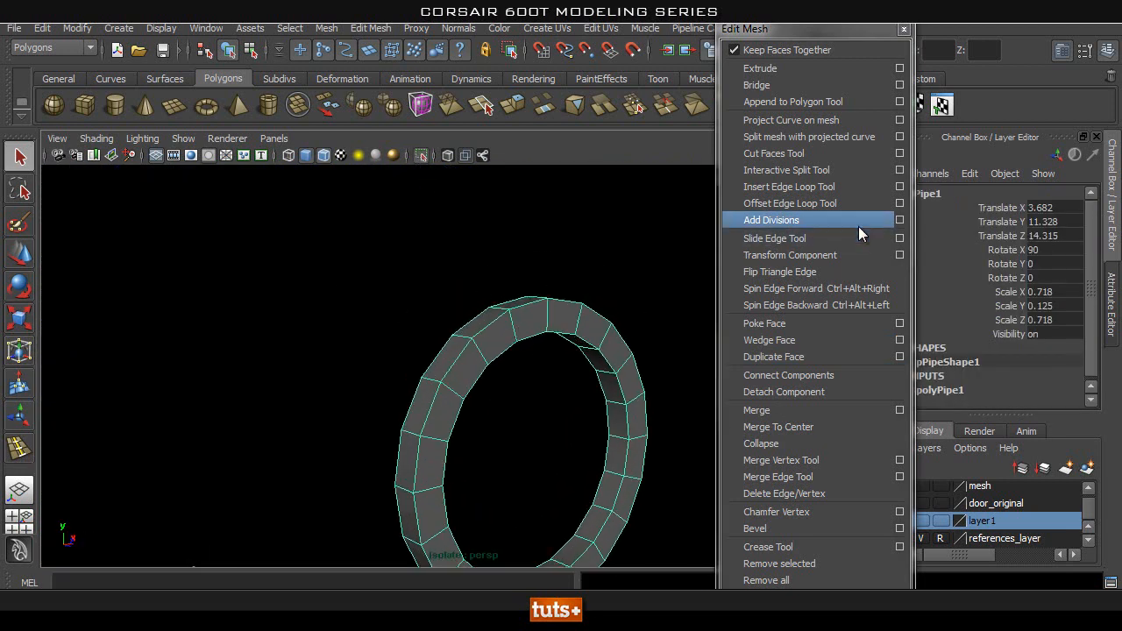
Insert supporting edge loops beside the ring's front outer edge and near the inner edge of its front face.
left_click(814, 186)
left_click_drag(459, 301, 513, 328, "alt")
right_click_drag(514, 328, 653, 375, "alt")
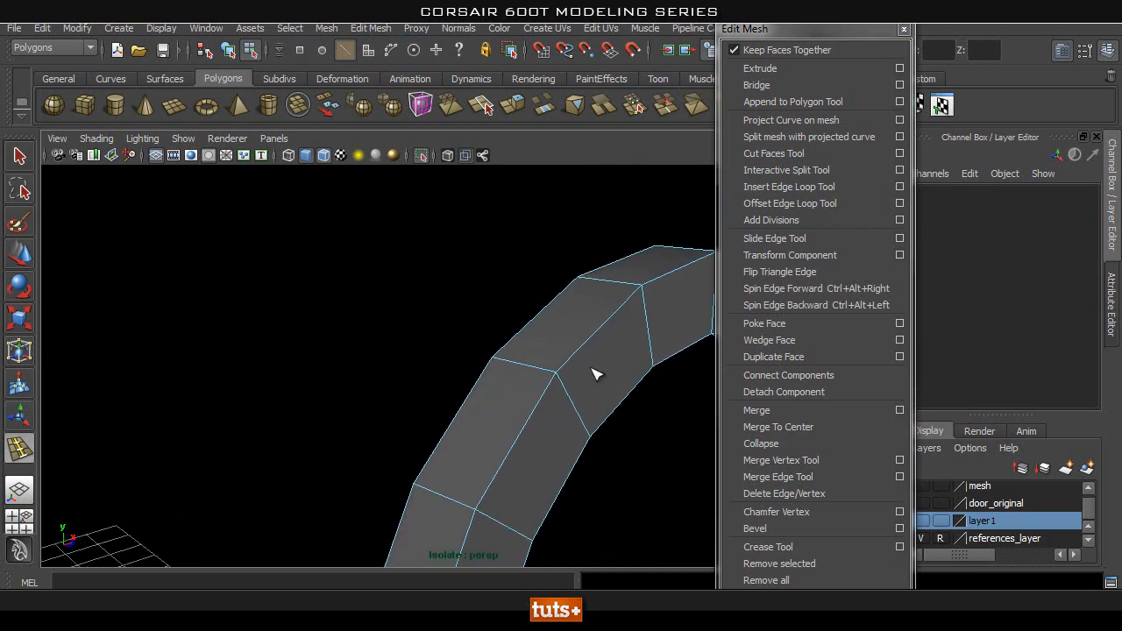
left_click(541, 374)
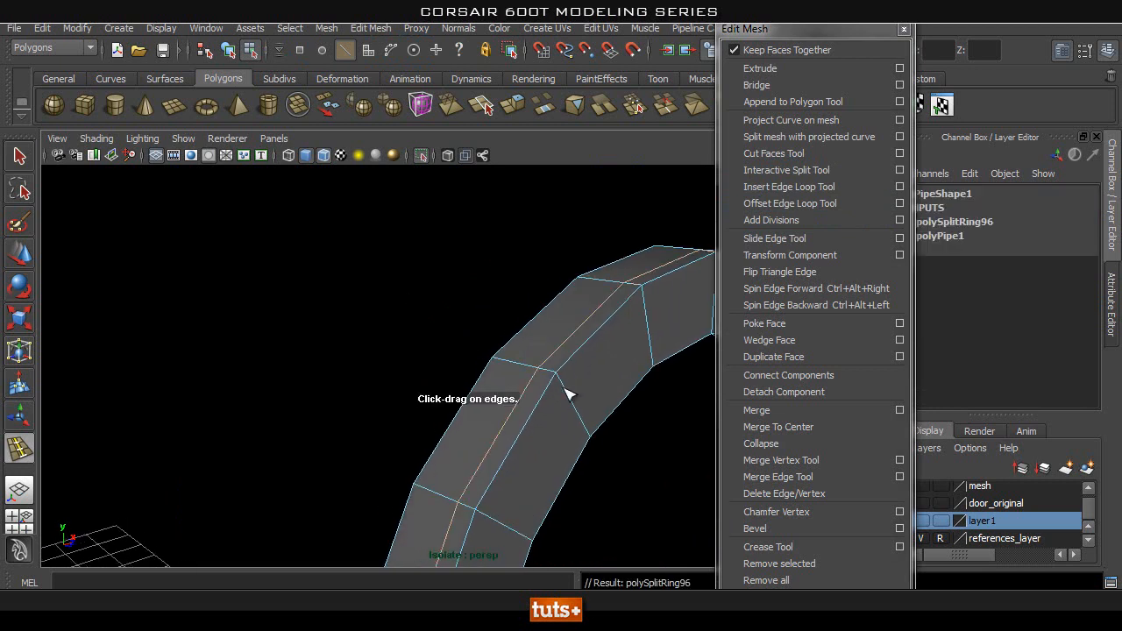
left_click_drag(565, 394, 588, 431)
left_click_drag(588, 431, 328, 370, "alt")
scroll(548, 386, "down", 5)
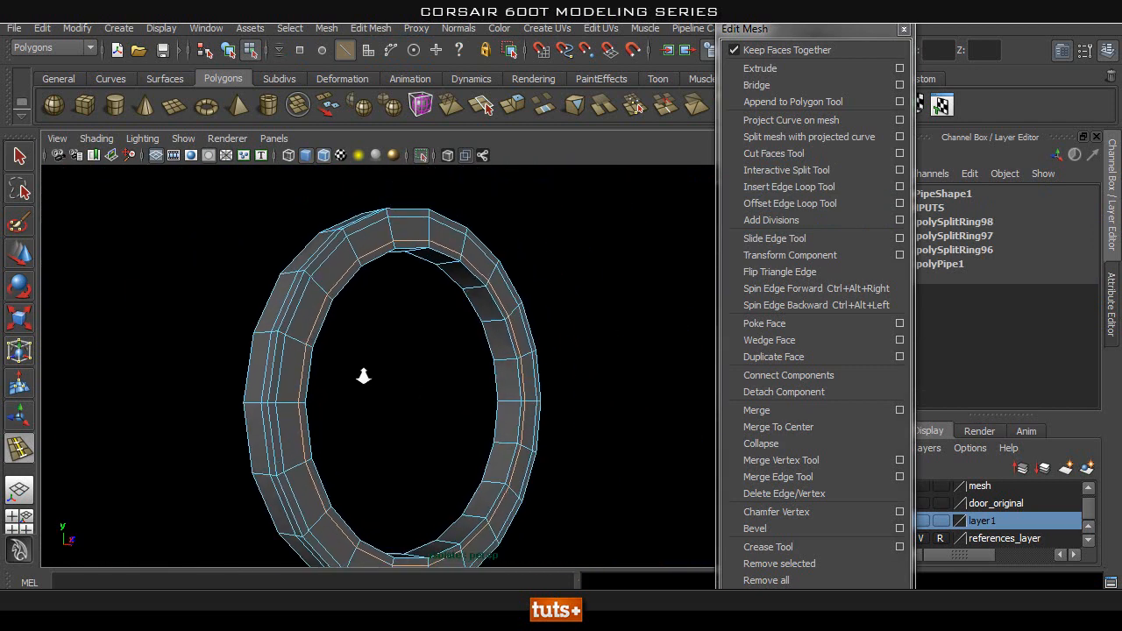
Insert edge loops on the ring's inner wall, close to its front and back edges.
scroll(578, 360, "up", 5)
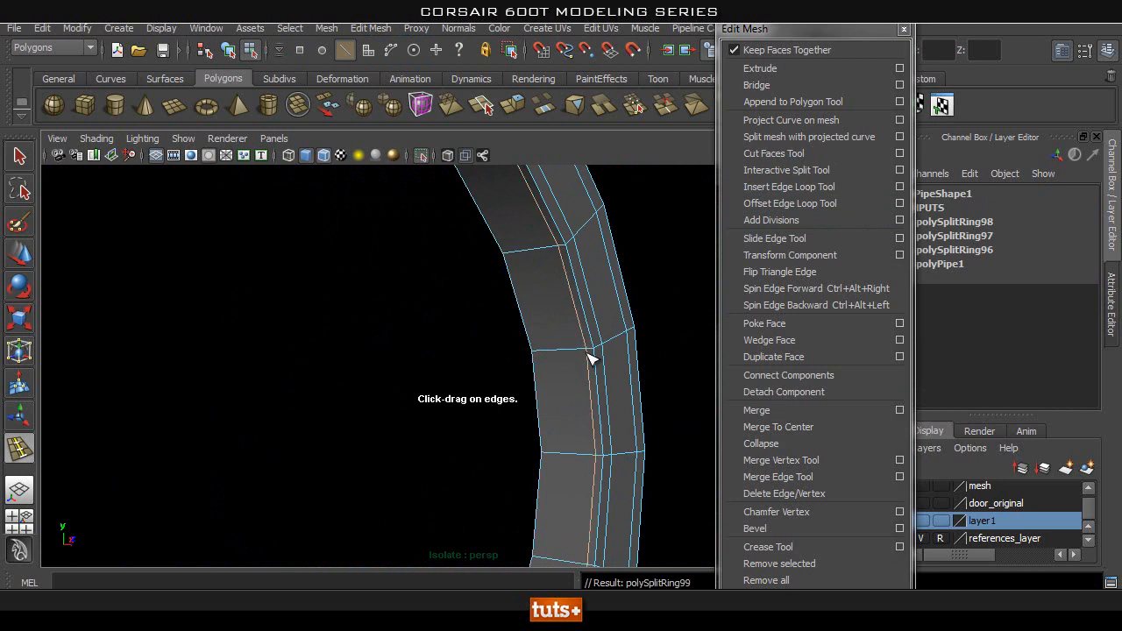
left_click_drag(590, 358, 589, 351)
scroll(433, 348, "down", 5)
left_click_drag(434, 348, 461, 346, "alt")
scroll(589, 346, "up", 5)
scroll(589, 345, "up", 2)
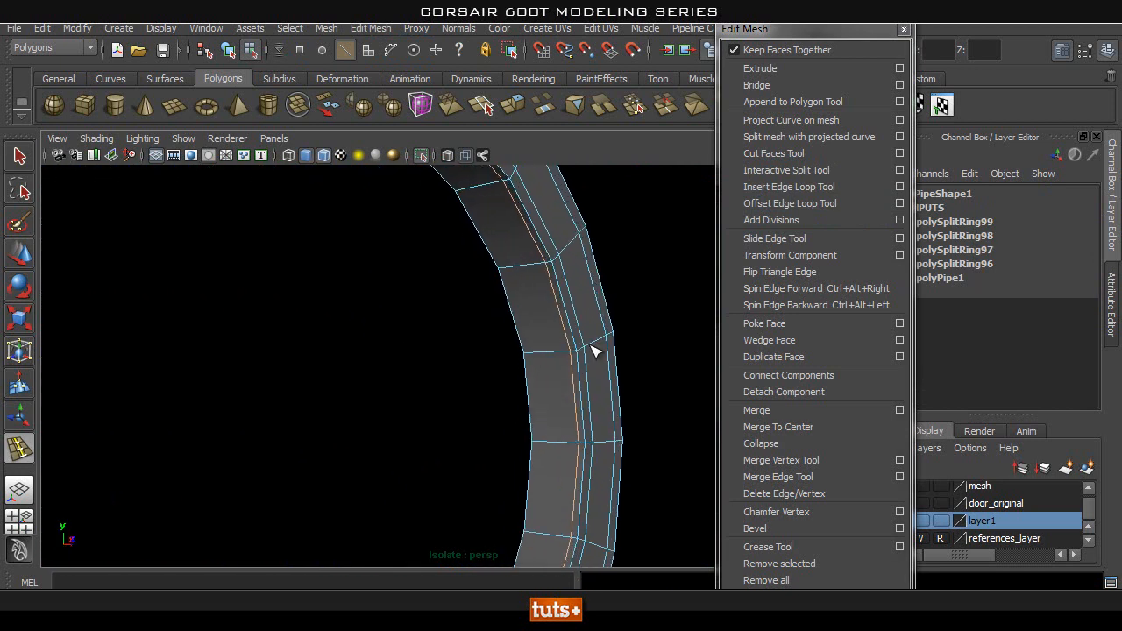
left_click(530, 355)
Insert supporting edge loops near both edges of the ring's back face and on the outer wall beside the back edge.
scroll(526, 371, "down", 5)
left_click_drag(526, 370, 556, 446, "alt")
scroll(431, 313, "up", 5)
left_click_drag(432, 313, 425, 416, "alt")
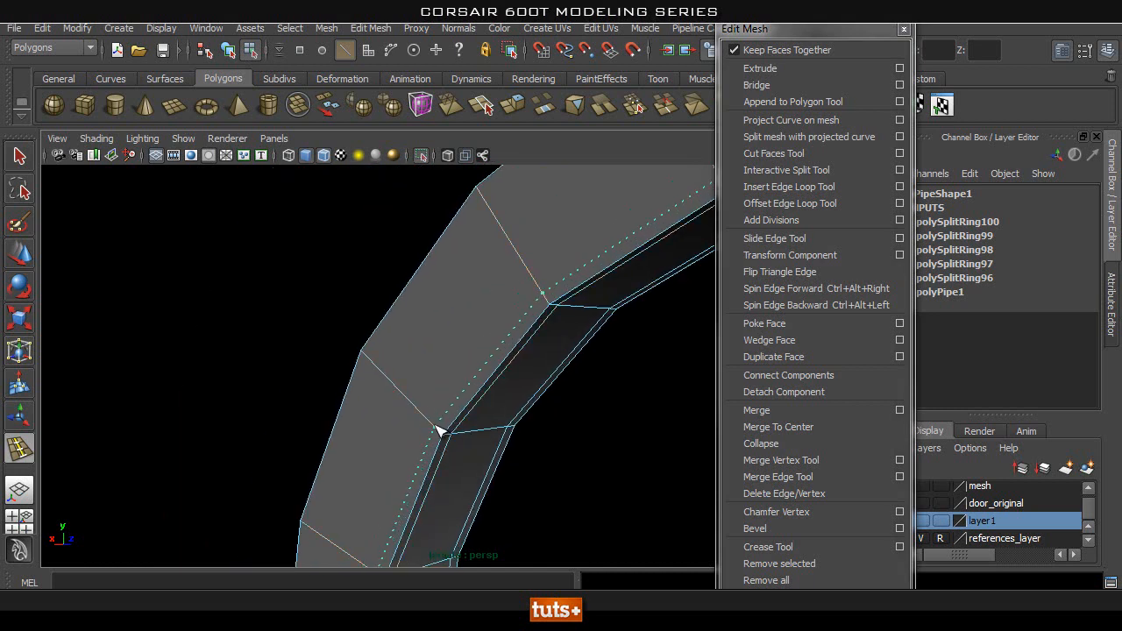
left_click(441, 430)
left_click(375, 368)
left_click_drag(427, 373, 505, 404, "alt")
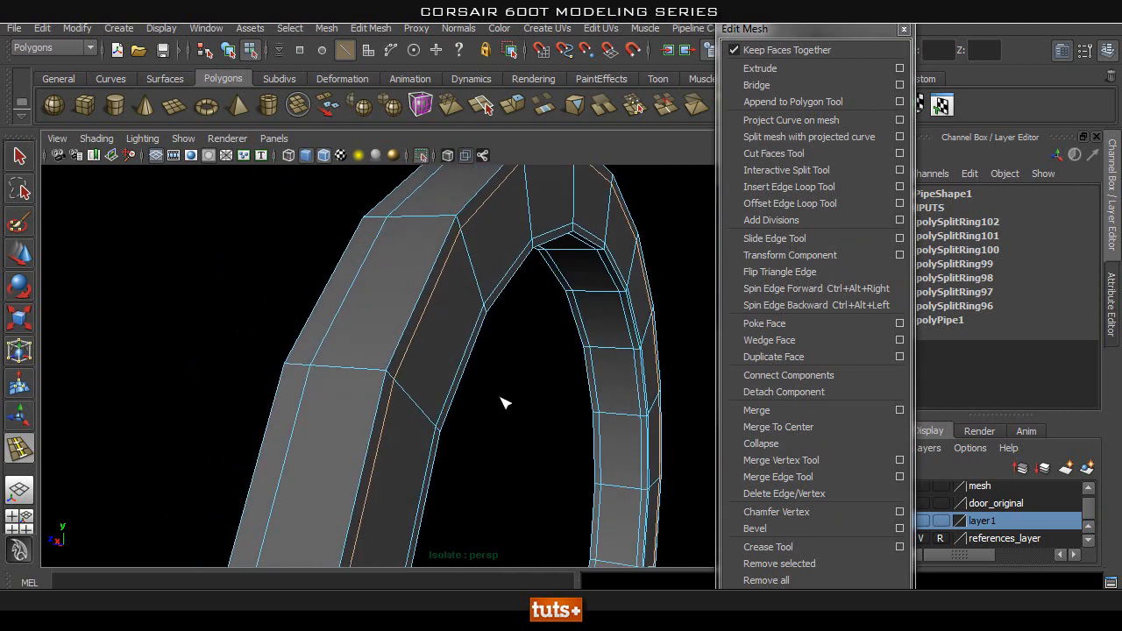
left_click(369, 375)
Return to object mode, end the ring's isolation, and turn off the wireframe on shaded display.
left_click_drag(366, 371, 563, 388, "alt")
right_click_drag(441, 321, 433, 327)
left_click_drag(433, 327, 459, 330, "alt")
left_click(561, 308)
left_click(410, 335)
left_click(421, 155)
left_click_drag(426, 310, 402, 416, "alt")
left_click(419, 393)
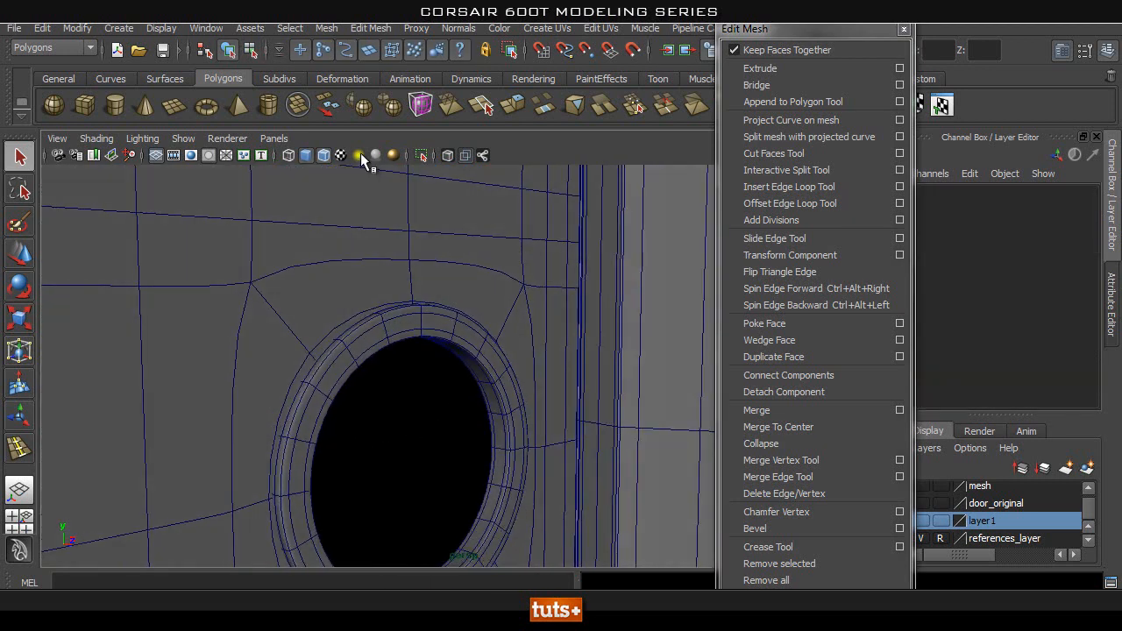
left_click(323, 156)
mouse_move(456, 365)
left_mouse_down("alt")
mouse_move(444, 431)
mouse_move(464, 338)
mouse_move(324, 350)
mouse_move(466, 328)
mouse_move(458, 360)
left_mouse_up("alt")
Turn on X-ray in the front view and scale the ring to X 0.847, Y 0.148, Z 0.847 to match the reference.
key("space")
mouse_move(457, 360)
right_mouse_down("alt")
mouse_move(403, 365)
mouse_move(386, 308)
mouse_move(451, 333)
mouse_move(746, 383)
mouse_move(737, 379)
right_mouse_up("alt")
left_click(448, 155)
left_click(511, 332)
middle_click_drag(472, 372, 448, 349, "alt")
key("w")
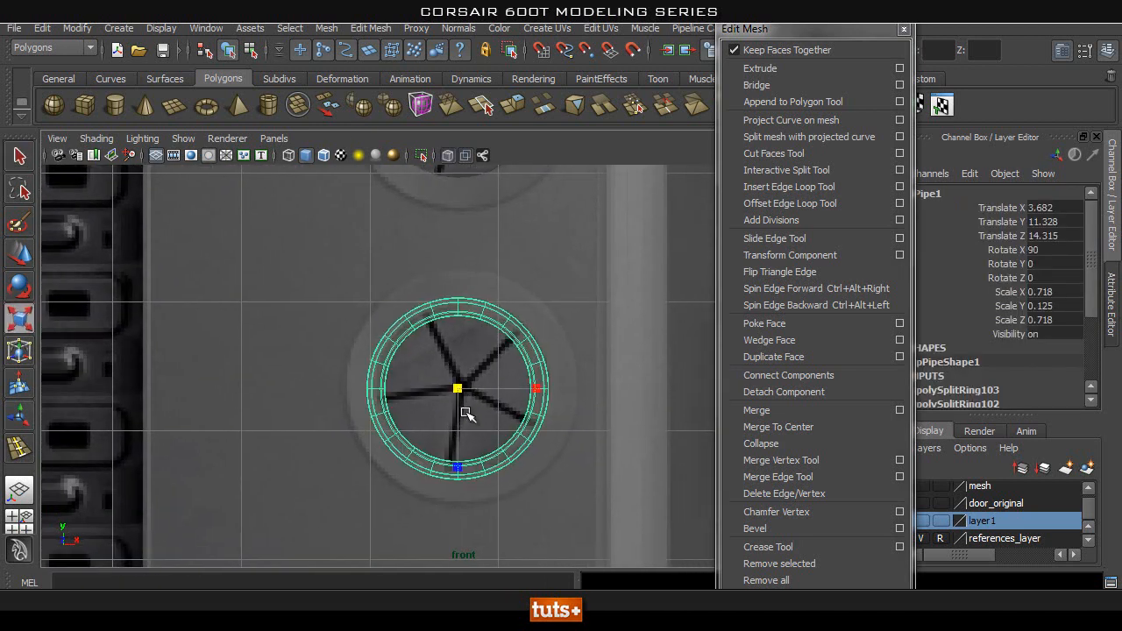
mouse_move(459, 387)
left_mouse_down()
mouse_move(493, 386)
mouse_move(479, 386)
left_mouse_up()
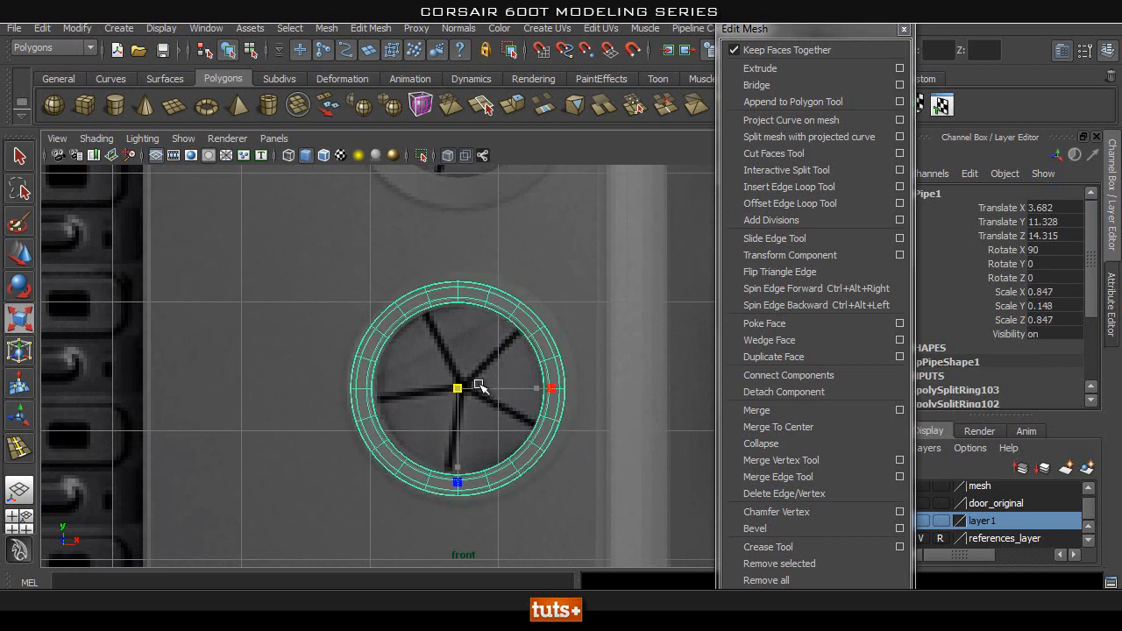
Adjust the ring's Thickness to 0.31 to fit the grommet in the reference image.
scroll(1082, 275, "down", 5)
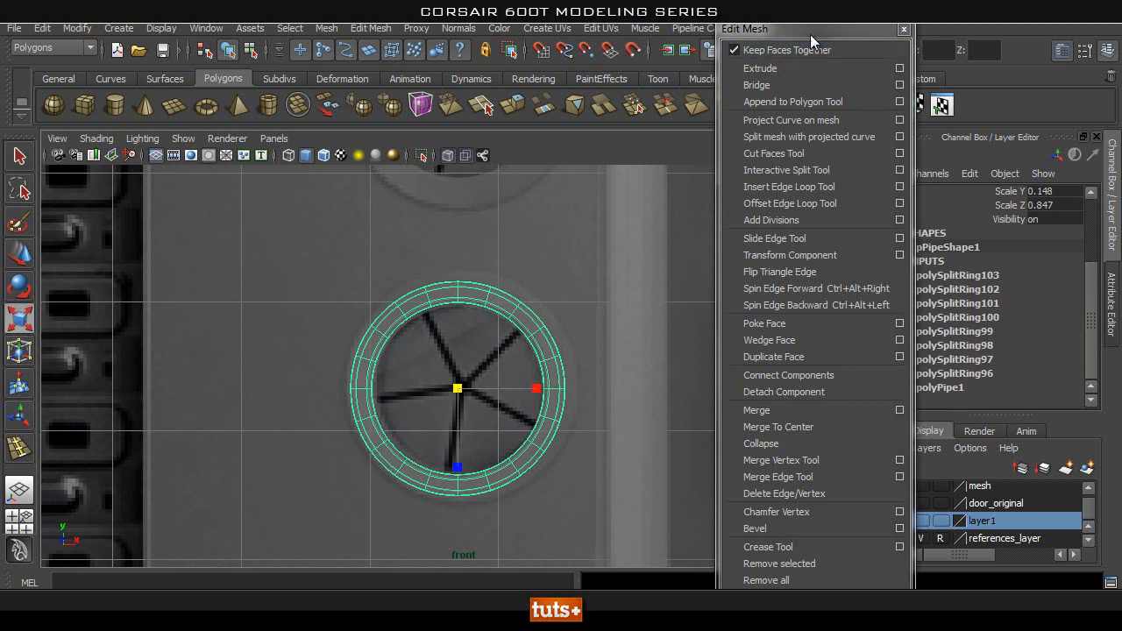
left_click_drag(815, 29, 770, 34)
left_click(962, 386)
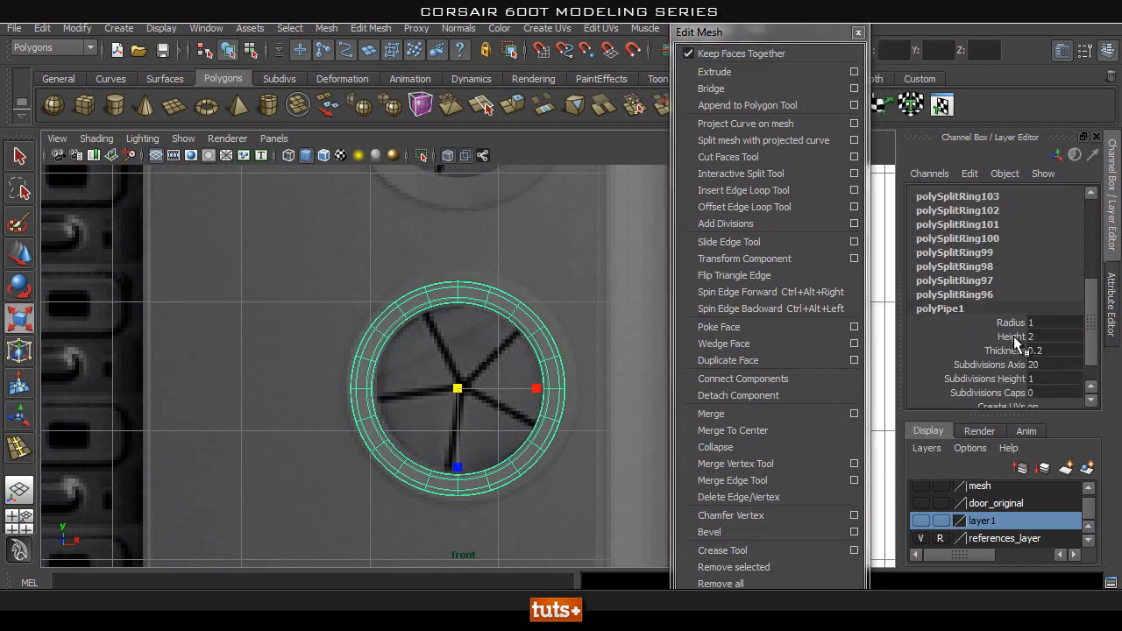
left_click(1009, 315)
middle_click_drag(527, 239, 530, 239)
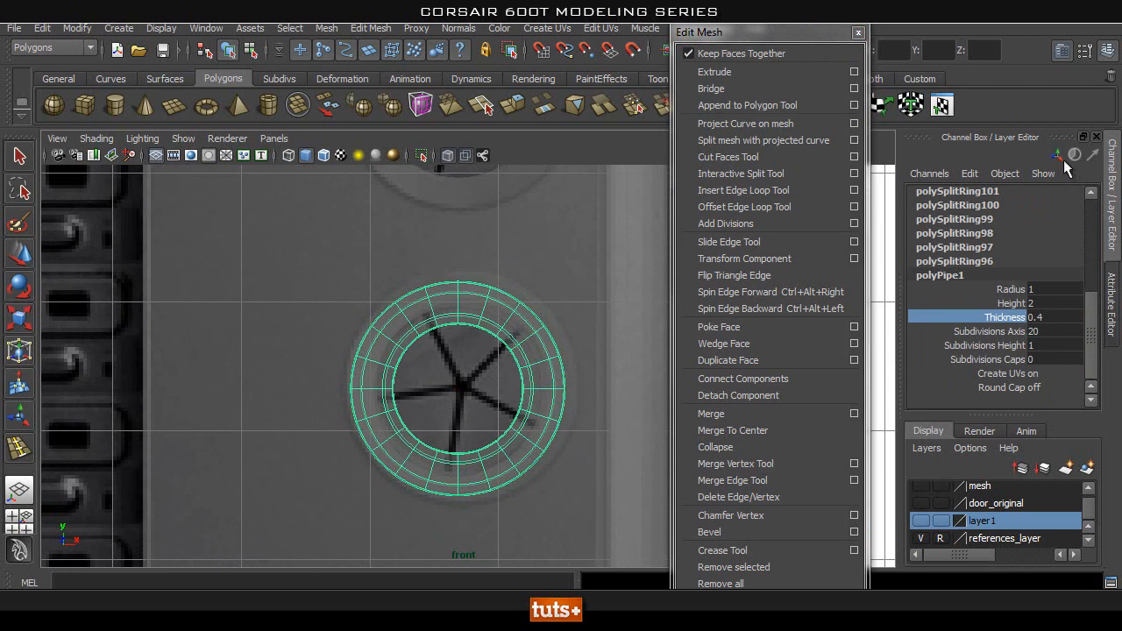
mouse_move(471, 188)
middle_mouse_down()
mouse_move(459, 188)
mouse_move(463, 196)
middle_mouse_up()
left_click_drag(466, 384, 467, 334)
key("r")
Turn off X-ray display in the perspective view and clear the ring's selection.
key("space")
right_click_drag(493, 360, 400, 368, "alt")
left_click_drag(401, 367, 457, 356, "alt")
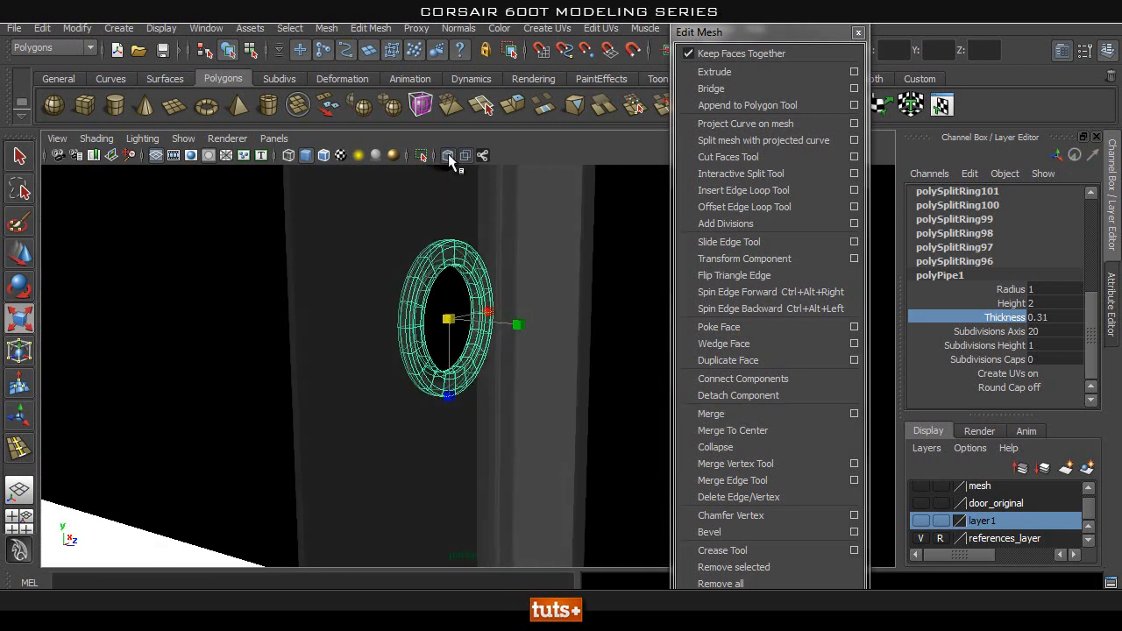
left_click(446, 158)
left_click_drag(448, 266, 437, 276, "alt")
scroll(452, 290, "down", 3)
key("q")
right_click_drag(470, 318, 544, 287)
left_click(623, 268)
Select the ring again and set its pipe Thickness to 0.33.
left_click_drag(639, 301, 617, 313, "alt")
right_click_drag(617, 313, 714, 328, "alt")
left_click_drag(542, 298, 524, 294, "alt")
scroll(517, 285, "up", 3)
left_click(487, 245)
middle_click_drag(512, 270, 519, 337, "alt")
left_click_drag(1092, 251, 1101, 342)
left_click(951, 388)
left_click(1009, 330)
middle_click_drag(459, 255, 459, 275)
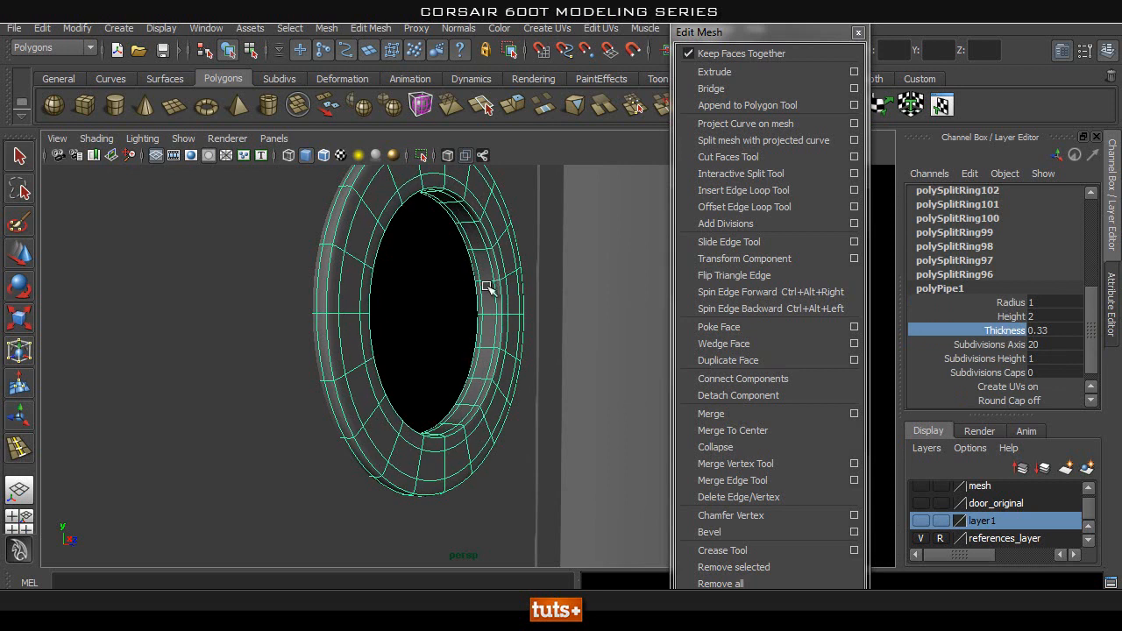
Clear the selection and examine the ring on the rear panel against the grommets in the reference image.
left_click_drag(549, 295, 536, 293, "alt")
key("q")
right_click_drag(491, 249, 549, 228)
left_click(374, 293)
right_click_drag(288, 271, 236, 266, "alt")
left_click_drag(237, 267, 453, 292, "alt")
right_click_drag(453, 292, 255, 254, "alt")
middle_click_drag(254, 254, 371, 233, "alt")
left_click_drag(371, 233, 347, 240, "alt")
right_click_drag(391, 291, 311, 270, "alt")
left_click_drag(311, 271, 245, 267, "alt")
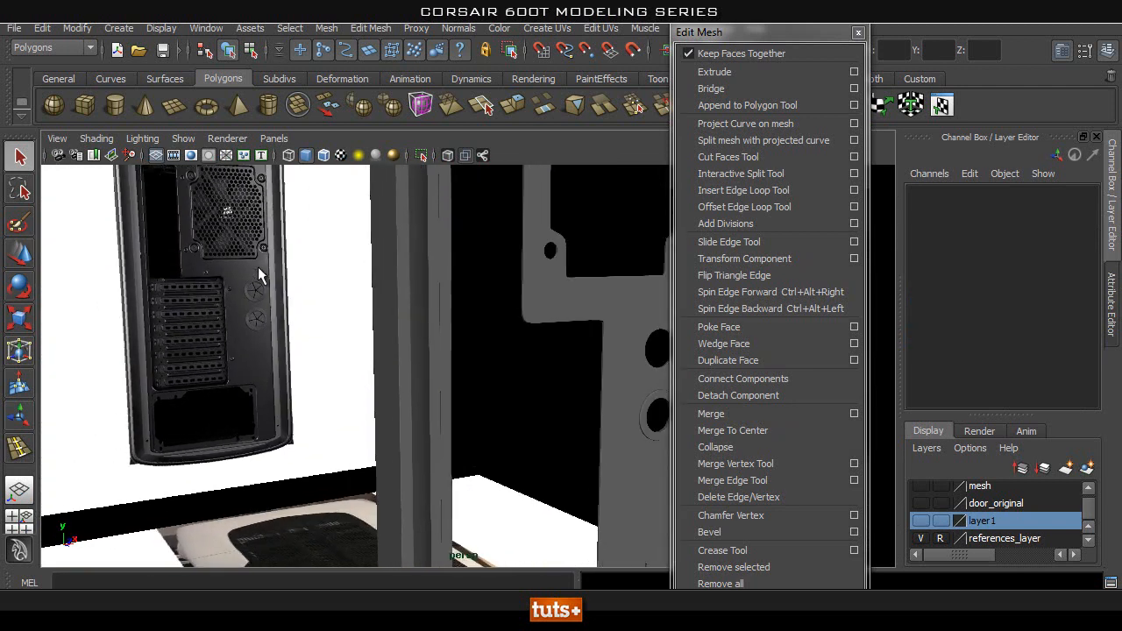
Create a polygon cube and move it out in front of the case along Z to about 28.76.
right_click_drag(442, 319, 374, 311, "alt")
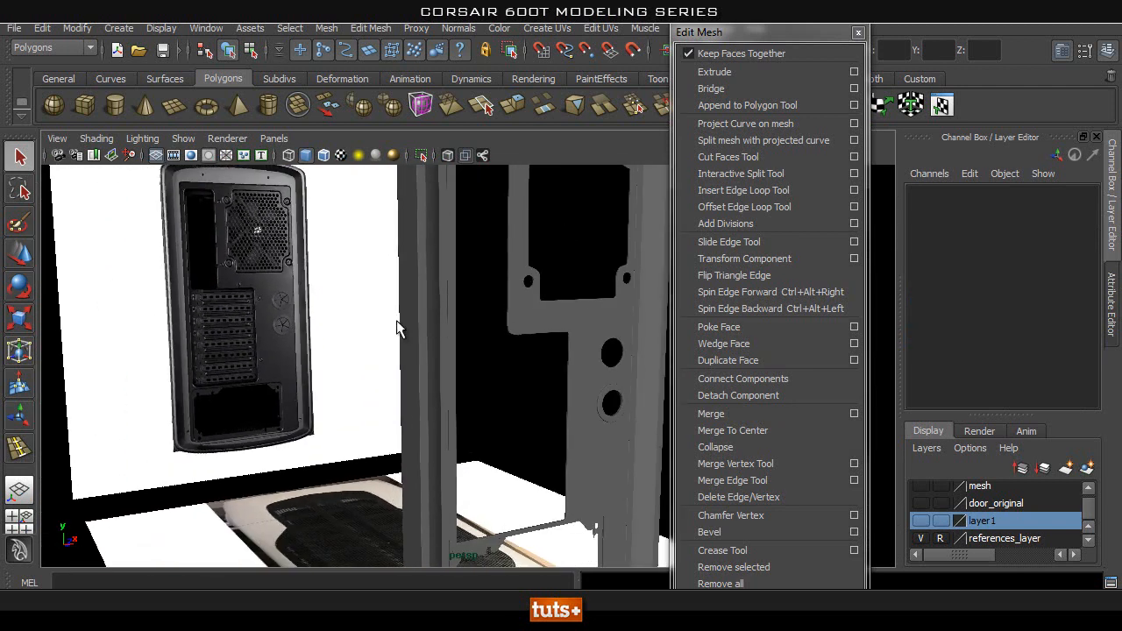
middle_click_drag(595, 375, 485, 286, "alt")
right_click_drag(486, 286, 435, 318, "alt")
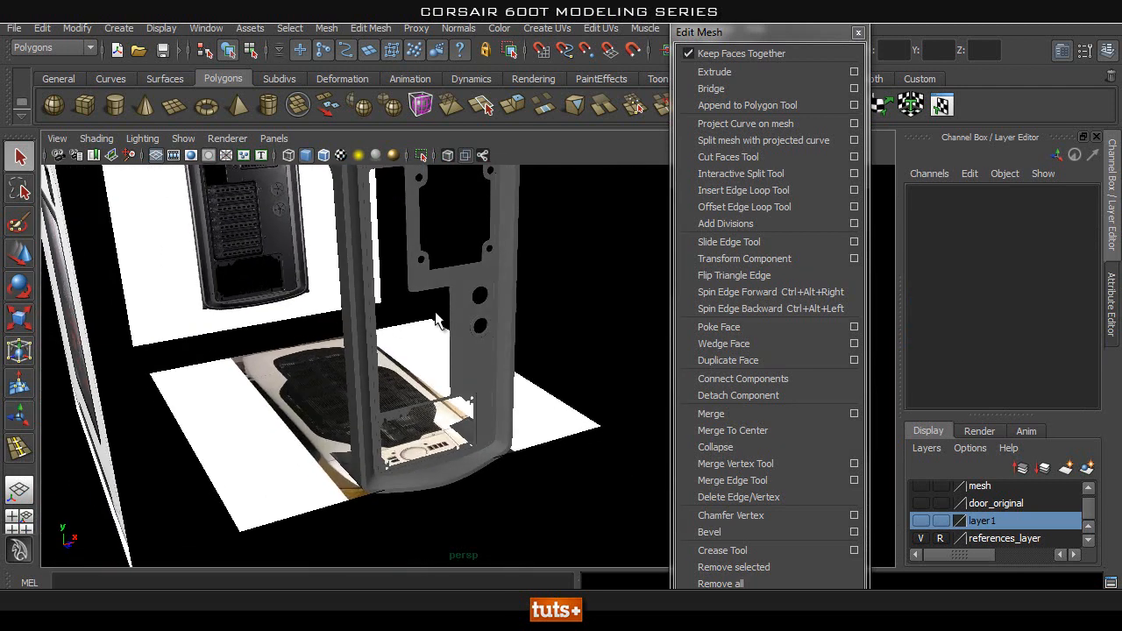
left_click(84, 108)
left_click_drag(462, 384, 432, 443, "alt")
key("w")
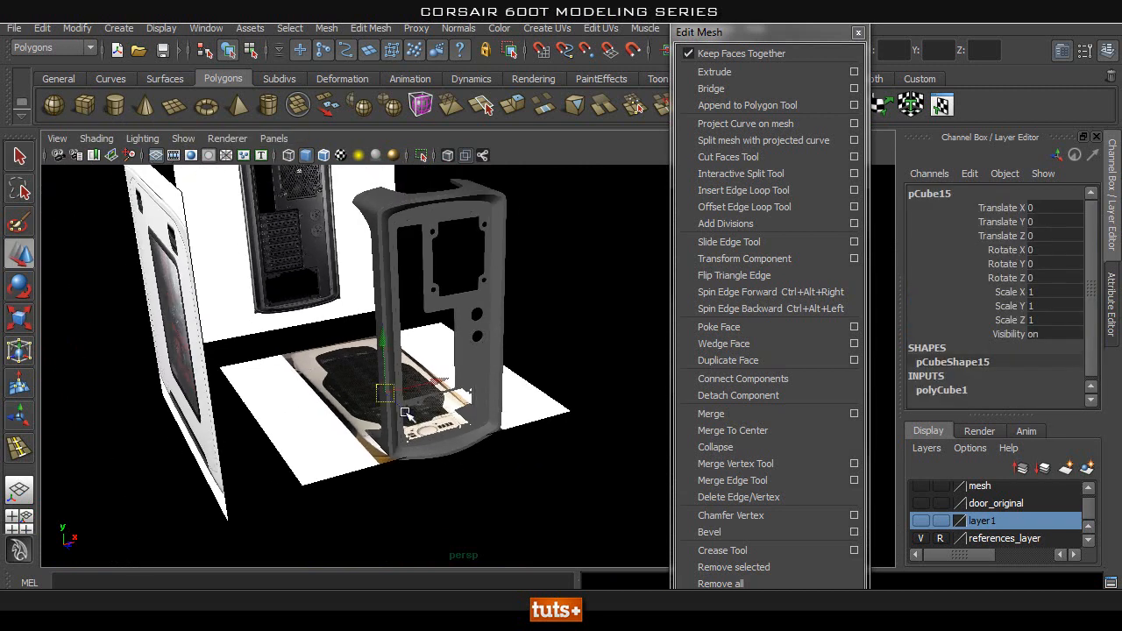
left_click_drag(565, 549, 568, 551)
right_click_drag(480, 439, 519, 487, "alt")
middle_click_drag(518, 488, 372, 281, "alt")
right_click_drag(372, 281, 449, 401, "alt")
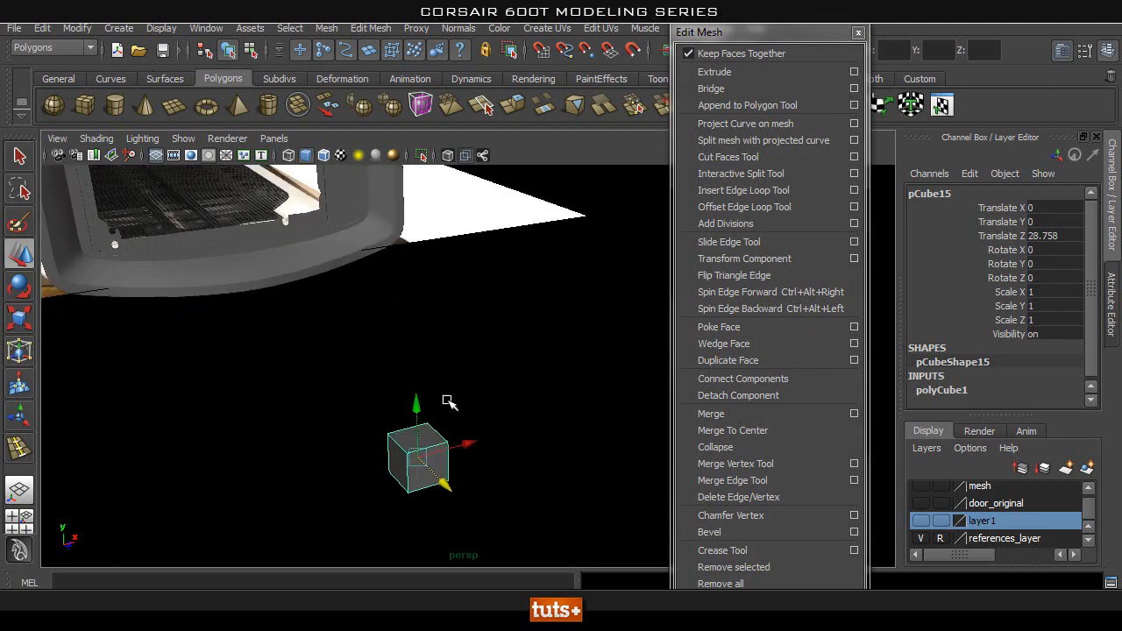
Flatten the cube into a thin slab with a Scale Y of about 0.123.
key("r")
left_click_drag(416, 388, 414, 434)
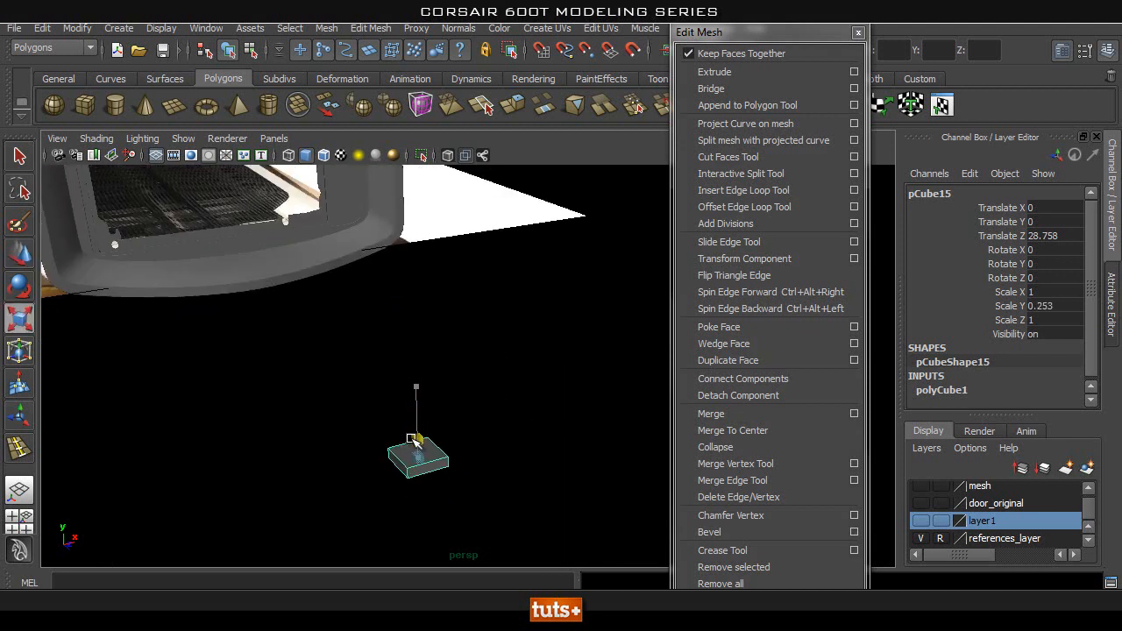
key("f")
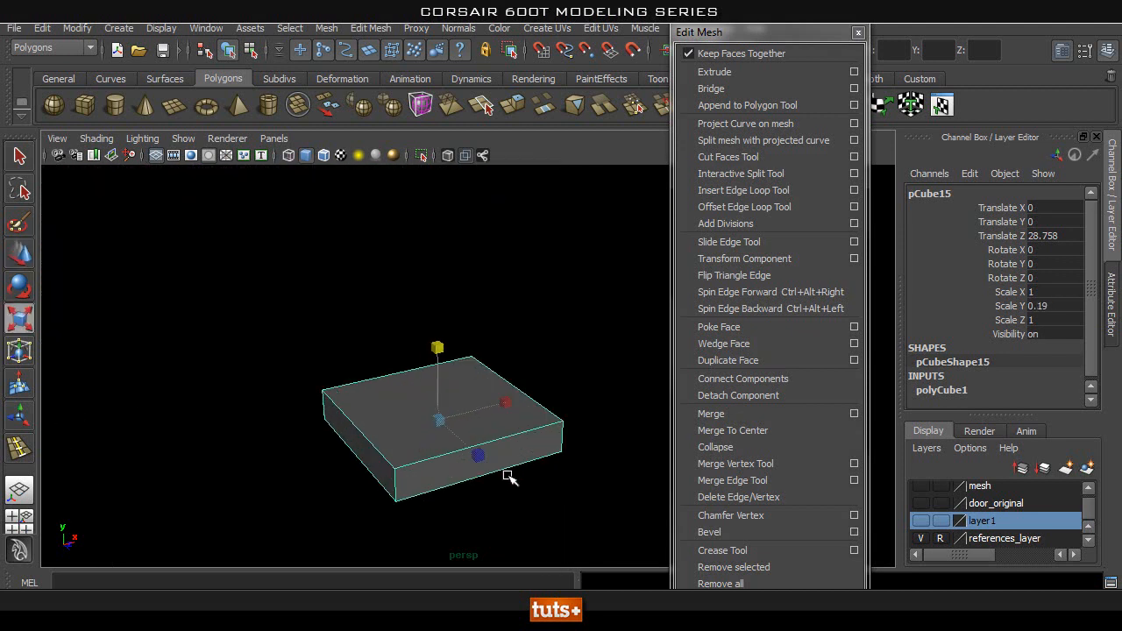
right_click_drag(519, 501, 476, 445, "alt")
middle_click_drag(480, 433, 397, 444, "alt")
left_click_drag(395, 443, 403, 401, "alt")
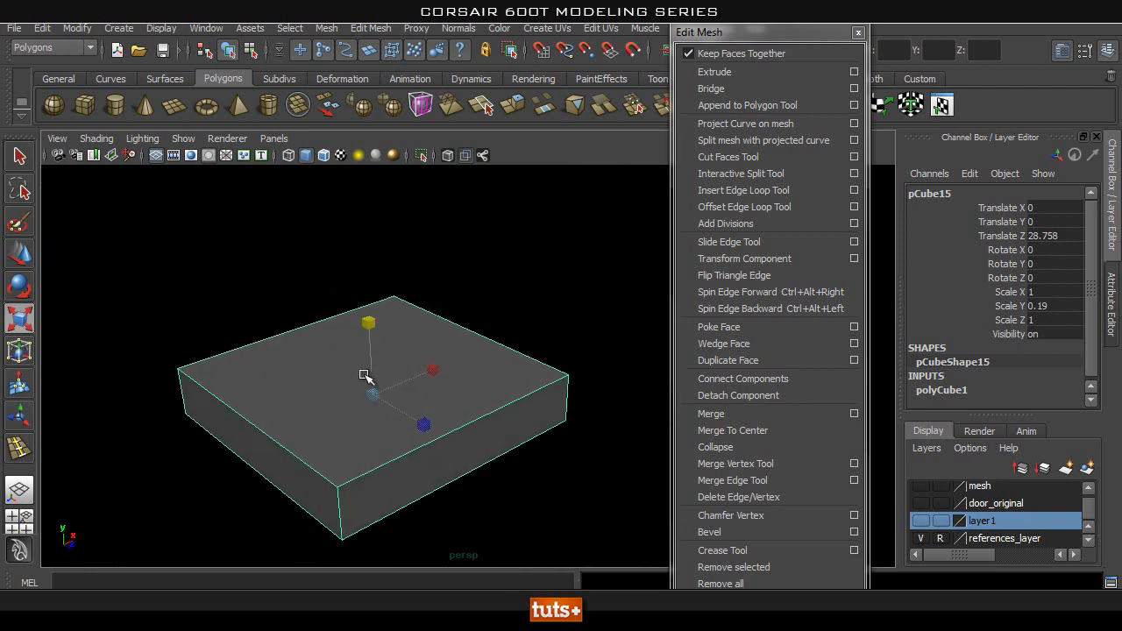
left_click_drag(369, 324, 371, 348)
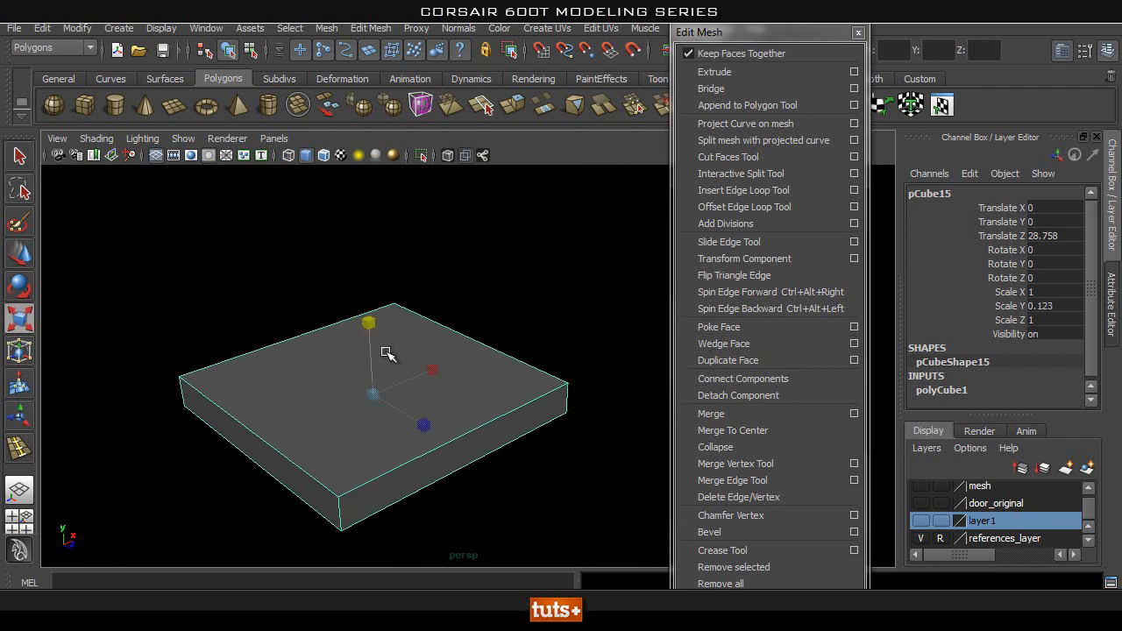
Insert supporting edge loops close to the slab's edges along all three directions.
left_click(785, 191)
left_click_drag(371, 395, 296, 419, "alt")
left_click(372, 439)
left_click(360, 438)
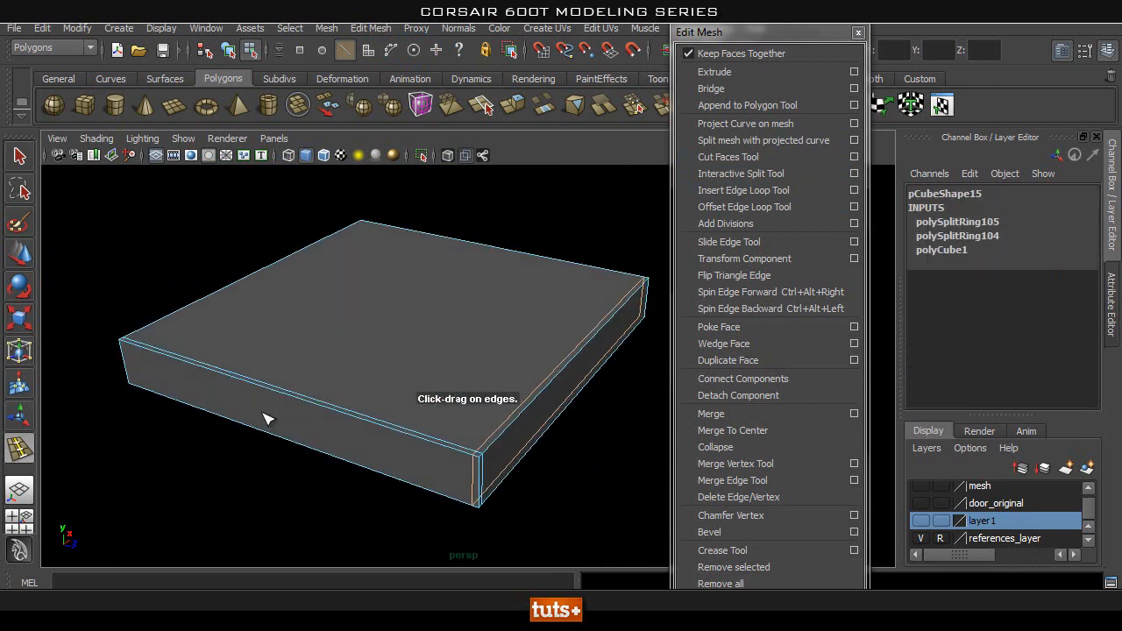
left_click_drag(136, 355, 114, 351)
left_click_drag(499, 359, 566, 421, "alt")
left_click_drag(566, 421, 432, 392, "alt")
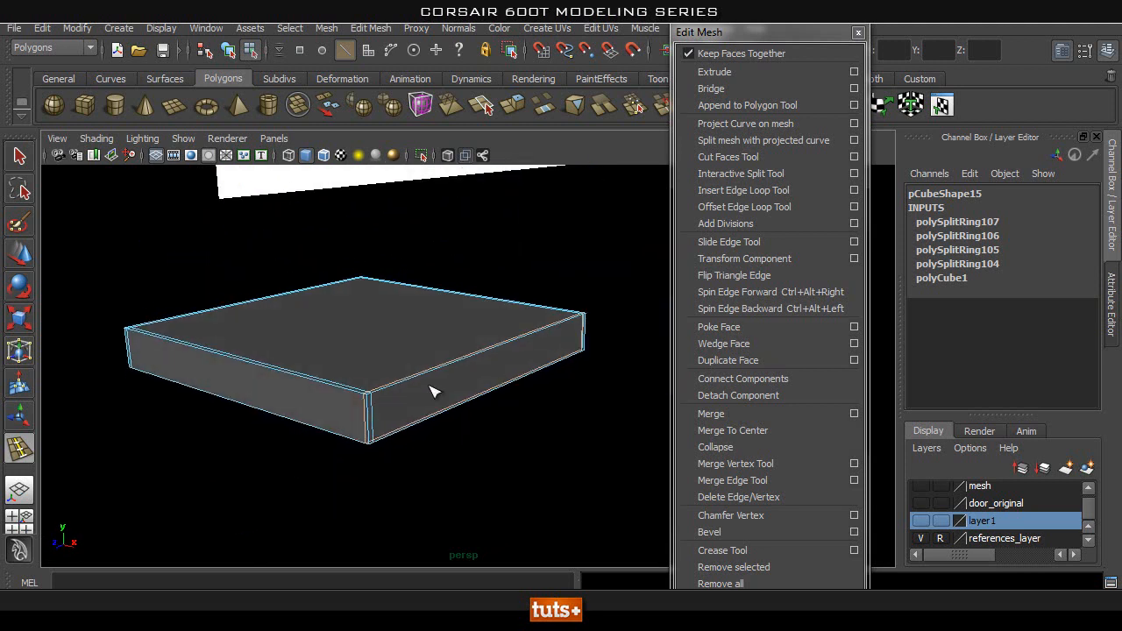
left_click(368, 403)
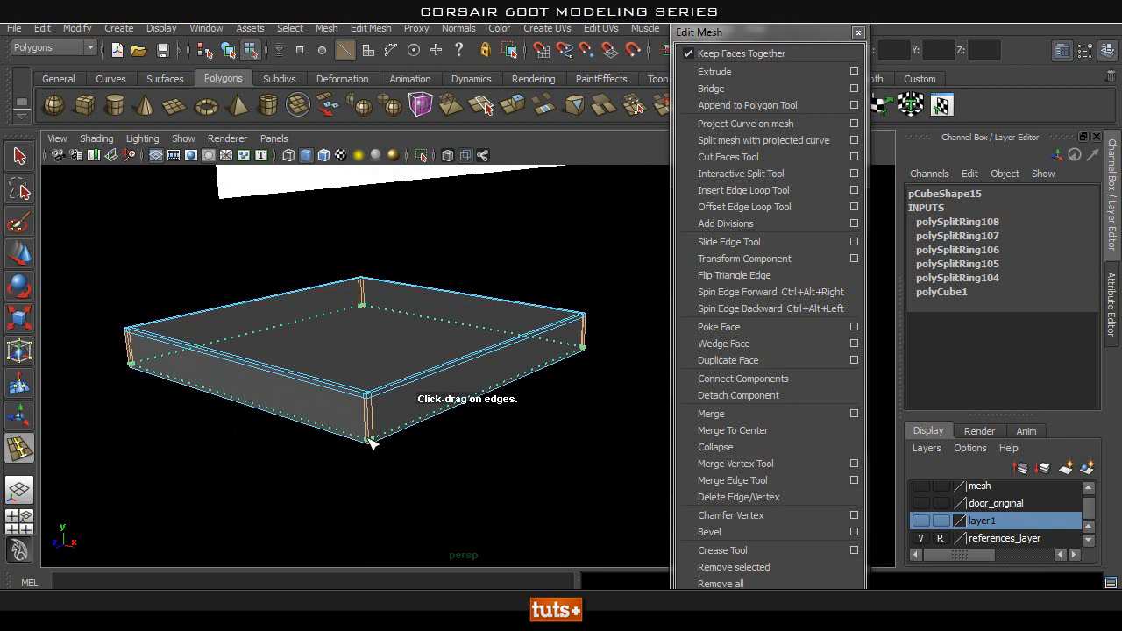
left_click(369, 440)
Return the slab to object selection, examine it in smooth preview, and restore its unsmoothed display.
key("q")
right_click(359, 412)
left_click(442, 288)
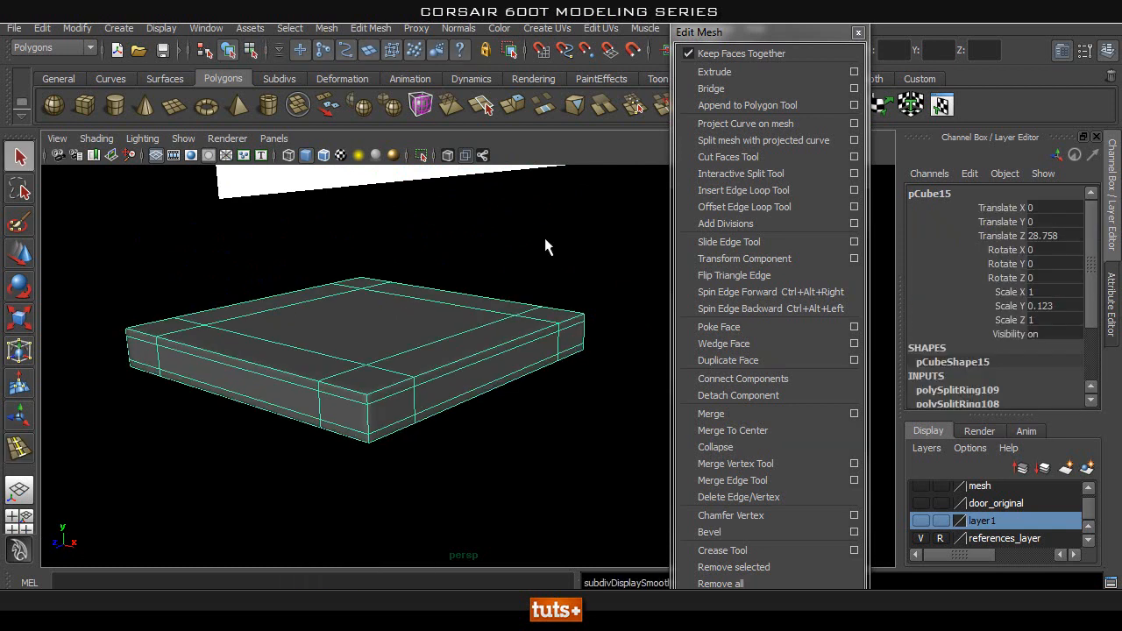
left_click(418, 258)
left_click_drag(419, 258, 419, 226, "alt")
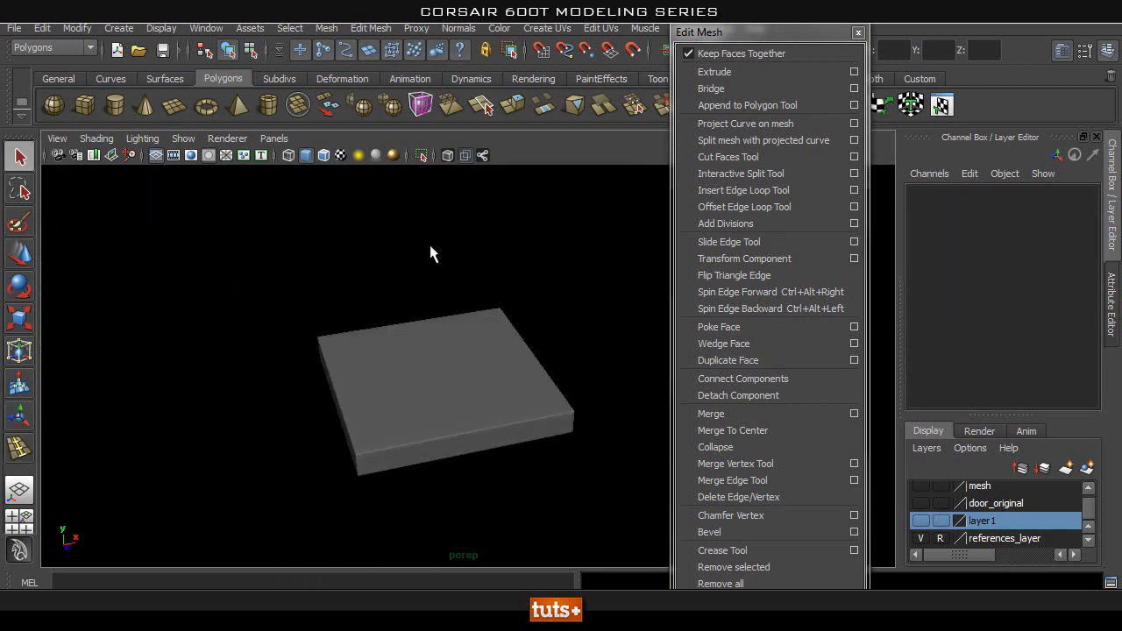
left_click(365, 420)
key("1")
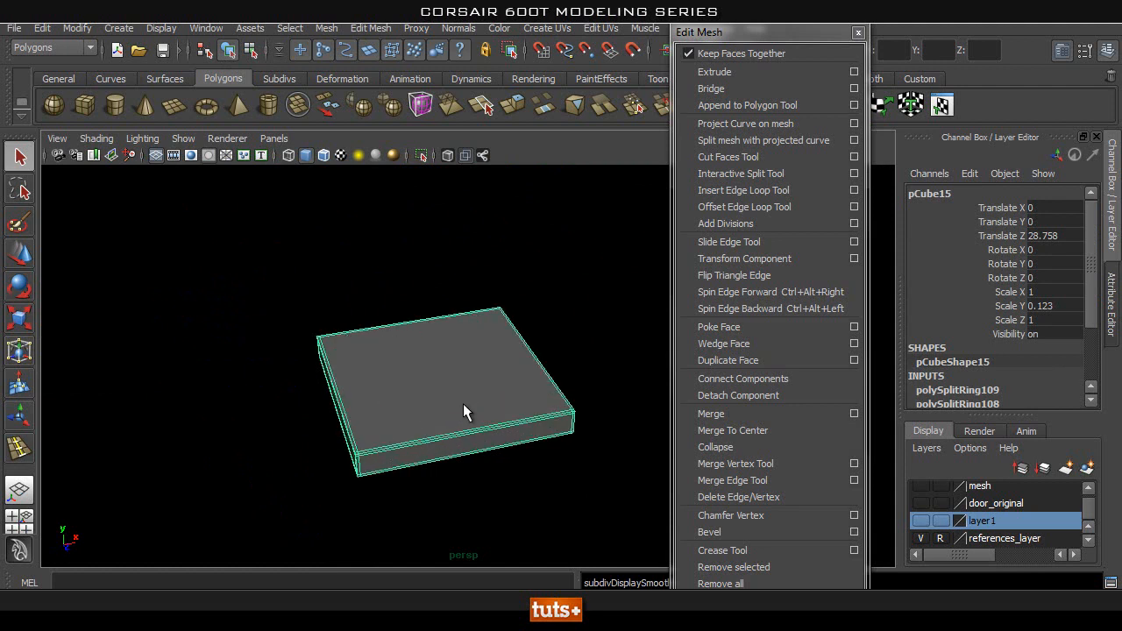
Stand the slab upright by setting its Rotate X to 90.
right_click_drag(492, 223, 449, 314, "alt")
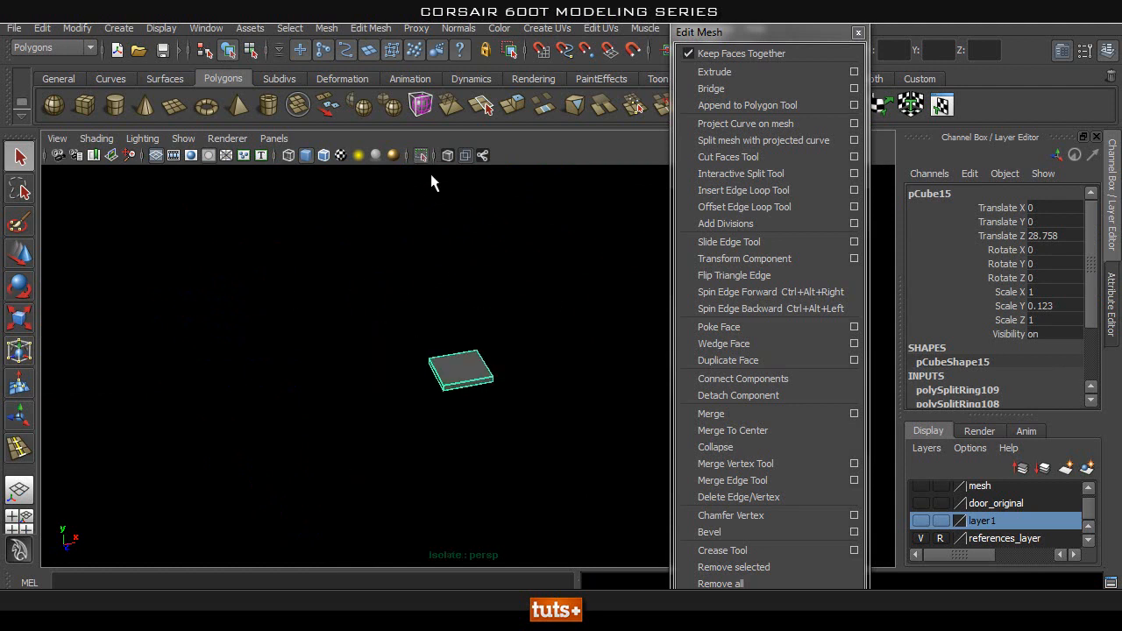
key("e")
left_click_drag(482, 338, 491, 397)
type("9")
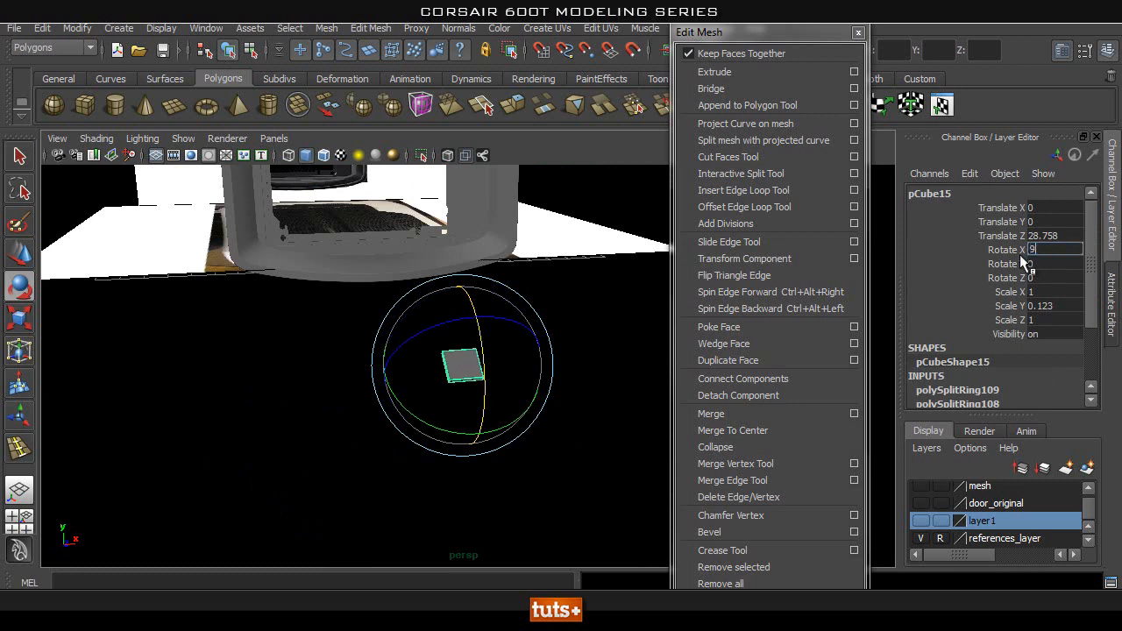
type("0")
key("Return")
Move the slab over the lower grommet hole of the rear panel in the front view.
left_click(266, 328)
key("space")
left_click_drag(266, 329, 272, 370)
key("w")
right_click_drag(556, 423, 335, 414, "alt")
middle_click_drag(335, 413, 362, 92, "alt")
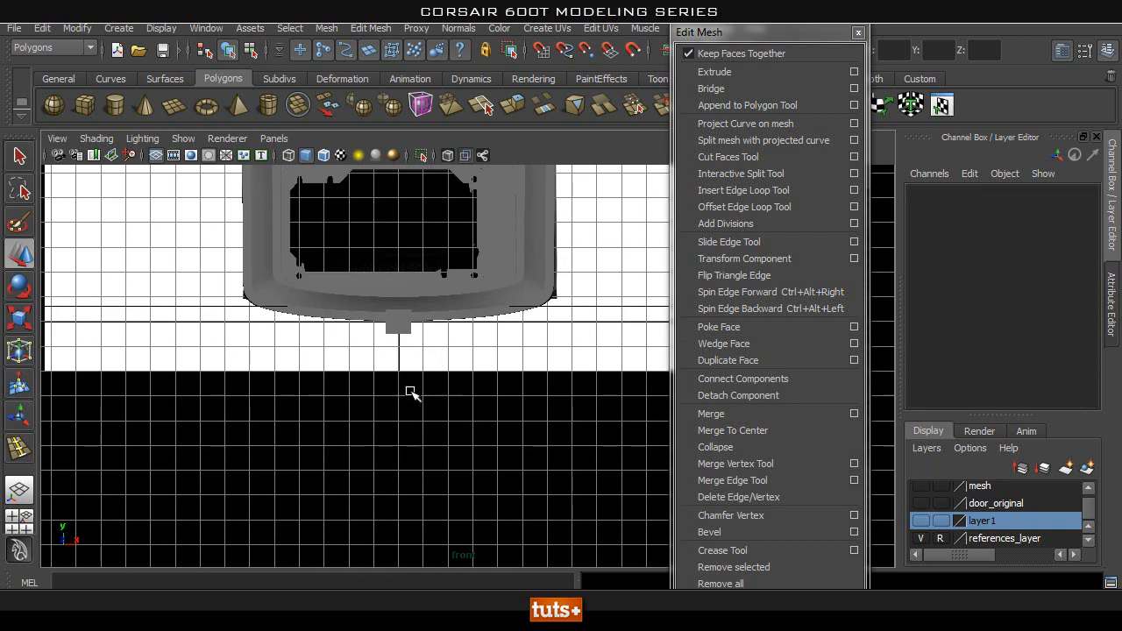
left_click(406, 322)
middle_click_drag(447, 271, 426, 409, "alt")
left_click_drag(389, 424, 446, 166)
middle_click_drag(472, 268, 445, 491, "alt")
right_click_drag(446, 491, 682, 439, "alt")
middle_click_drag(399, 461, 411, 338, "alt")
Scale the slab to about 0.576 and rotate it to about -56.37 in Z to match the grommet's upper flap.
key("r")
left_click_drag(342, 313, 456, 317)
key("w")
scroll(454, 371, "up", 3)
key("e")
left_click_drag(443, 239, 491, 329)
key("w")
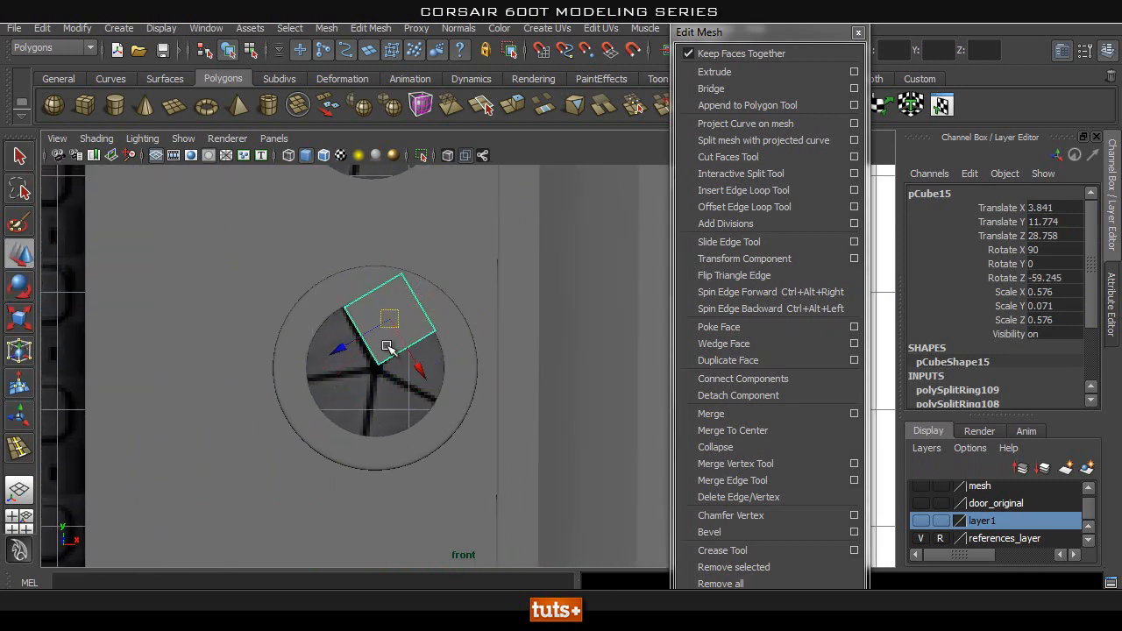
key("e")
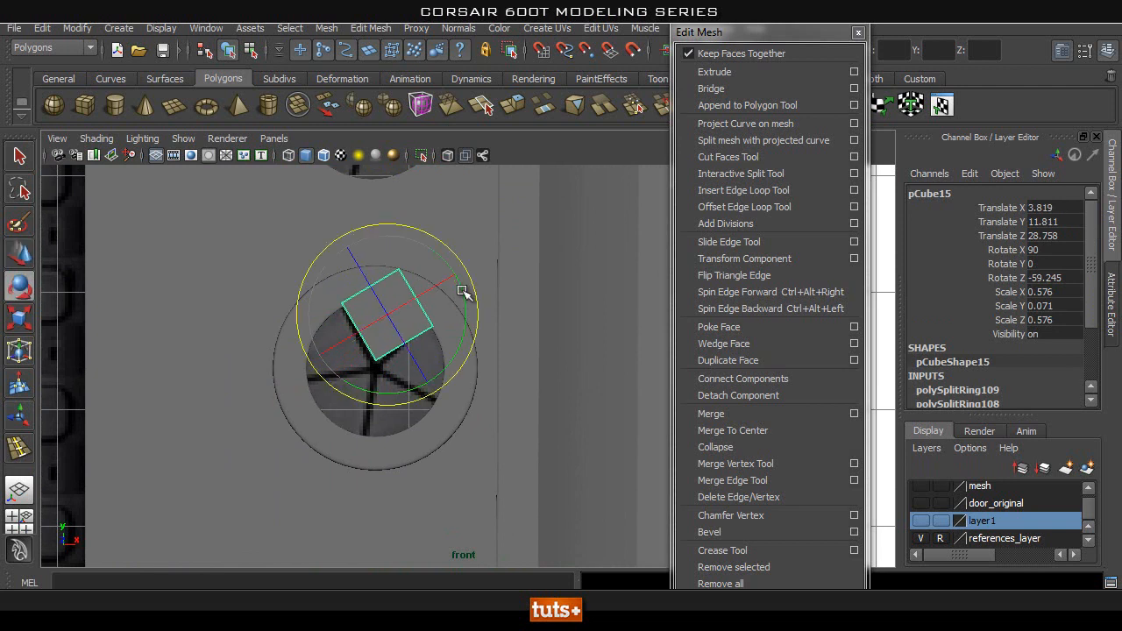
left_click_drag(470, 287, 469, 277)
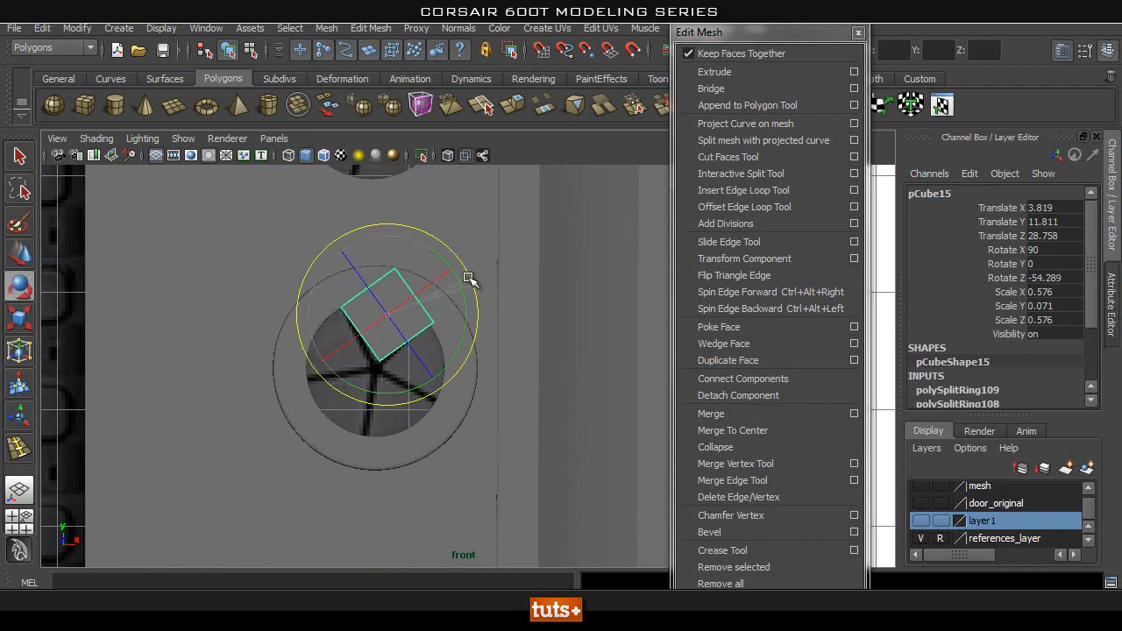
scroll(420, 334, "up", 3)
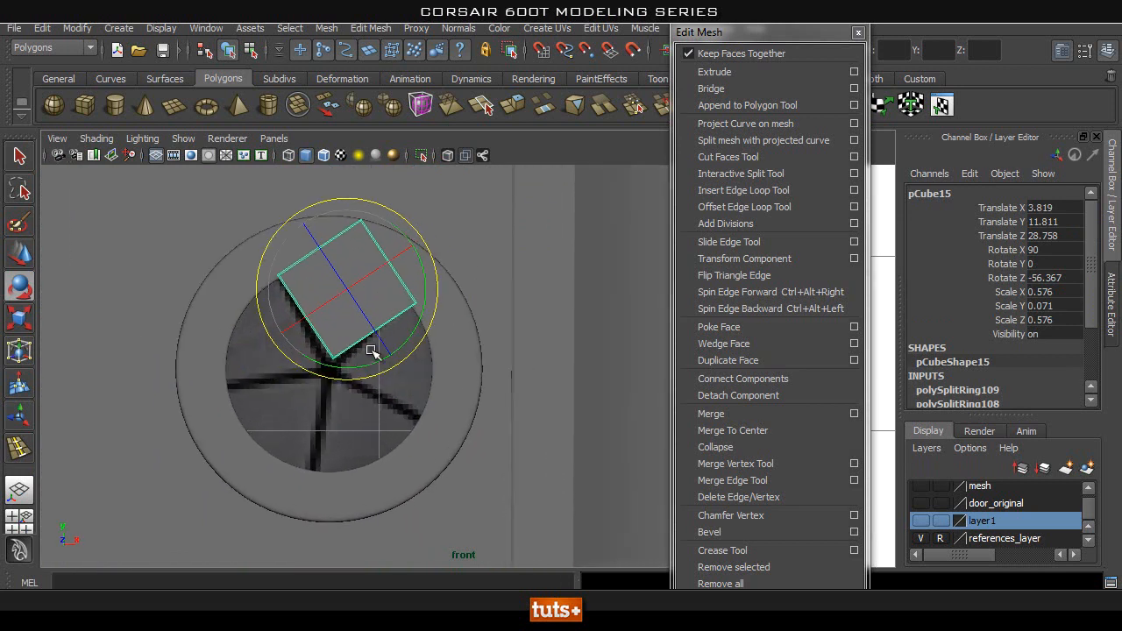
Move the slab back to the rear panel's lower hole, at a Translate Z of about 14.48.
key("space")
mouse_move(391, 395)
left_mouse_down()
mouse_move(389, 352)
mouse_move(461, 391)
mouse_move(394, 376)
left_mouse_up()
key("f")
key("w")
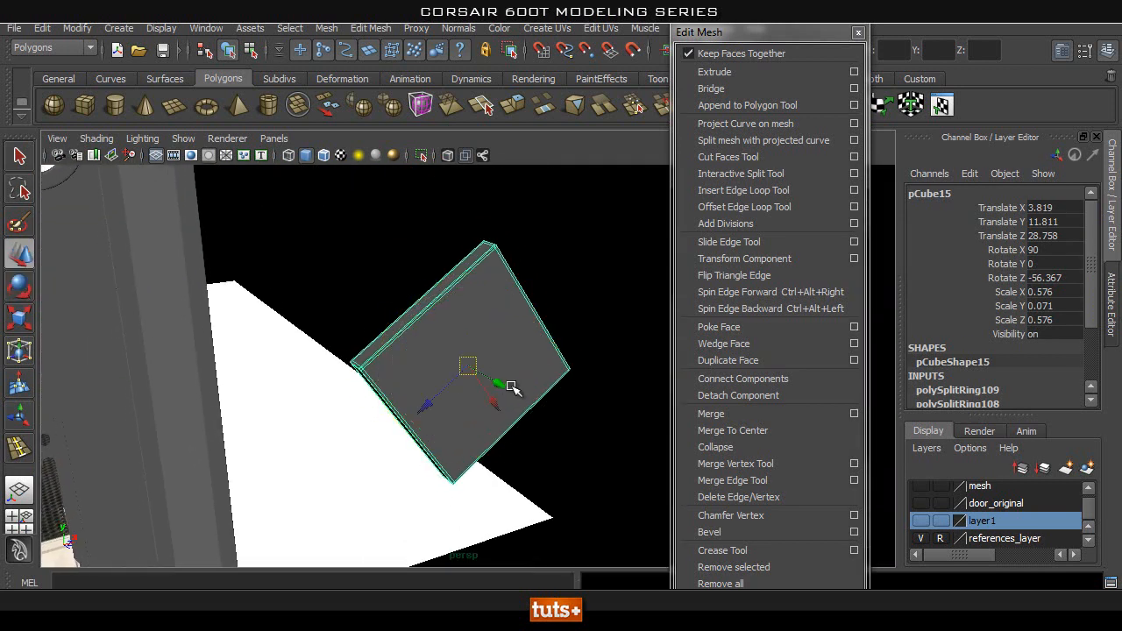
left_click_drag(504, 384, 34, 312)
middle_click_drag(268, 324, 716, 479, "alt")
scroll(326, 387, "down", 3)
middle_click_drag(326, 387, 512, 481, "alt")
left_click_drag(661, 425, 163, 295)
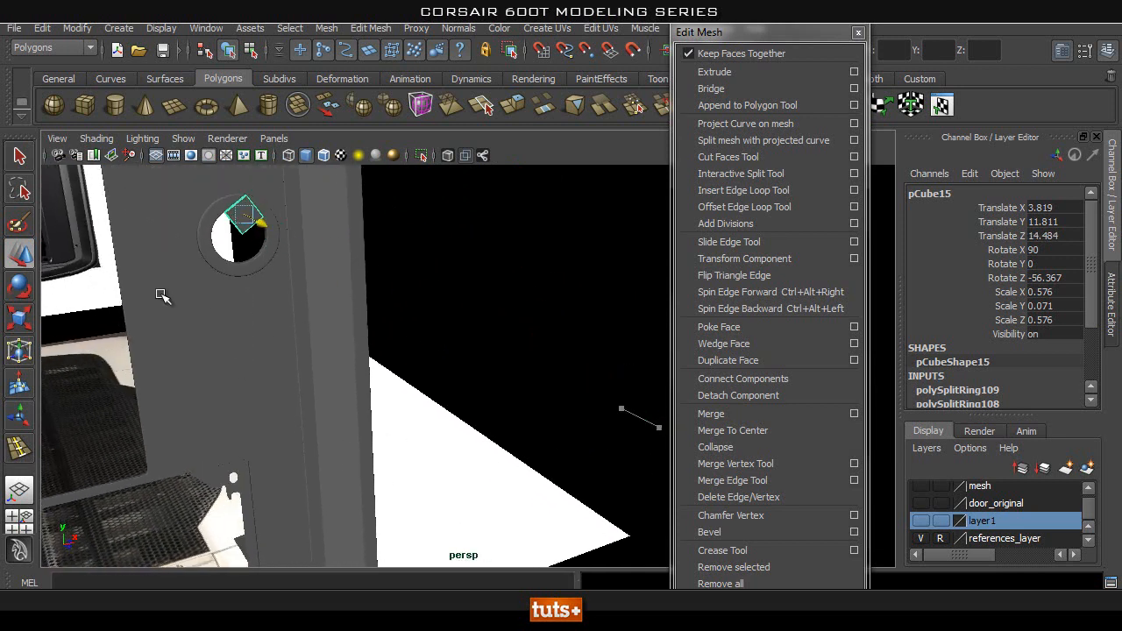
Fine-tune the slab's depth inside the grommet ring to a Translate Z of about 14.32.
middle_click_drag(463, 349, 583, 412, "alt")
left_click_drag(412, 351, 349, 341, "alt")
left_click_drag(140, 288, 187, 279, "alt")
right_click_drag(180, 350, 433, 419, "alt")
middle_click_drag(257, 353, 477, 382, "alt")
left_click_drag(476, 384, 513, 362, "alt")
left_click_drag(578, 373, 521, 414, "alt")
Enlarge the slab slightly to a scale of 0.579 and align its inner corner with the centre of the reference slits.
key("space")
right_click_drag(231, 436, 321, 395, "alt")
middle_click_drag(321, 395, 405, 321, "alt")
key("r")
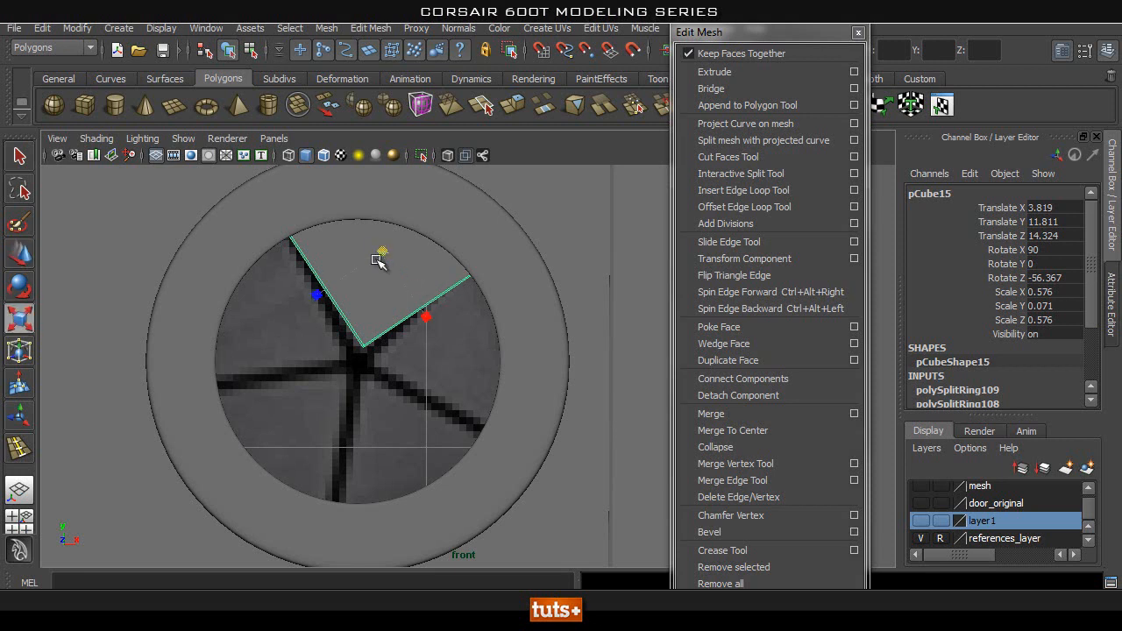
mouse_move(380, 253)
left_mouse_down()
mouse_move(362, 264)
mouse_move(379, 251)
left_mouse_up()
key("w")
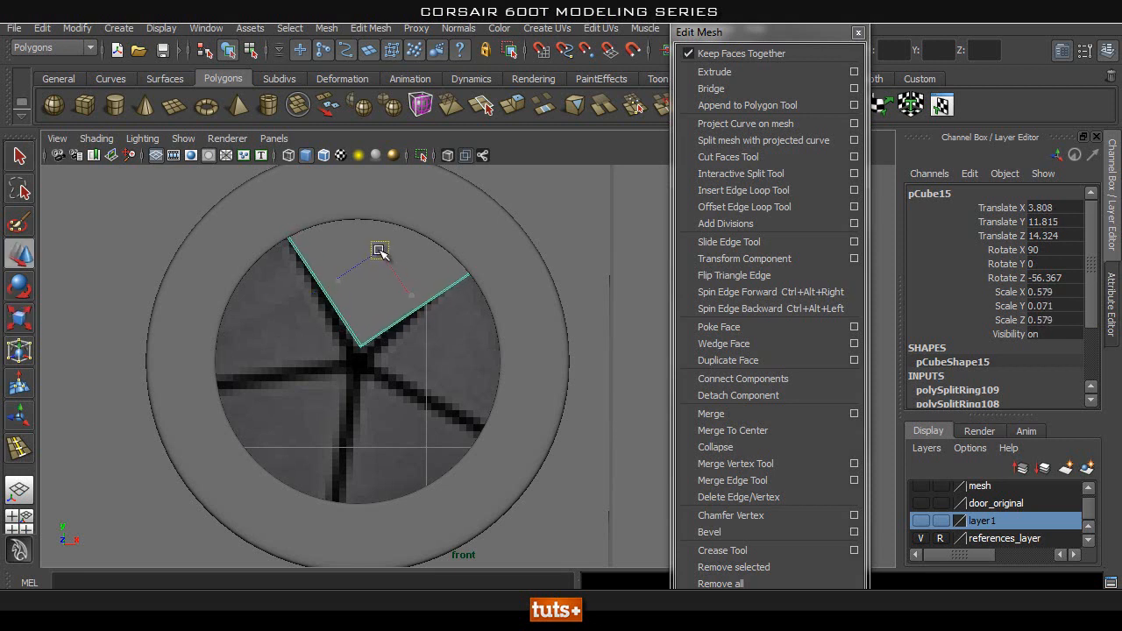
Isolate the slab and scale its two side corner vertices inward to narrow the flap.
right_click_drag(407, 261, 327, 247)
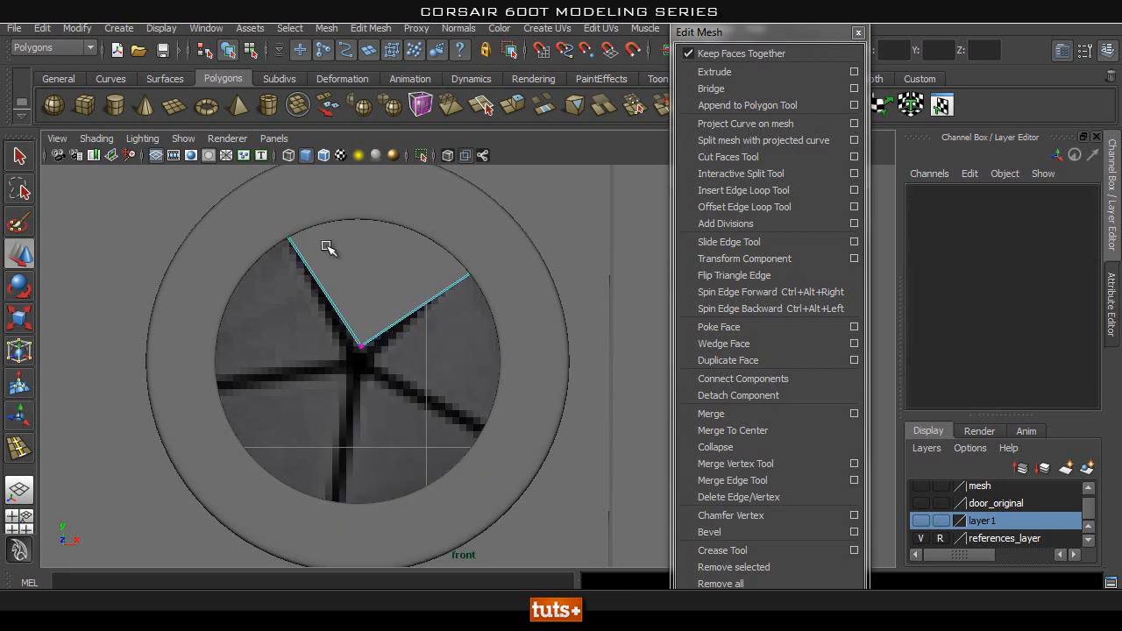
key("q")
right_click_drag(354, 302, 382, 298)
left_click(421, 155)
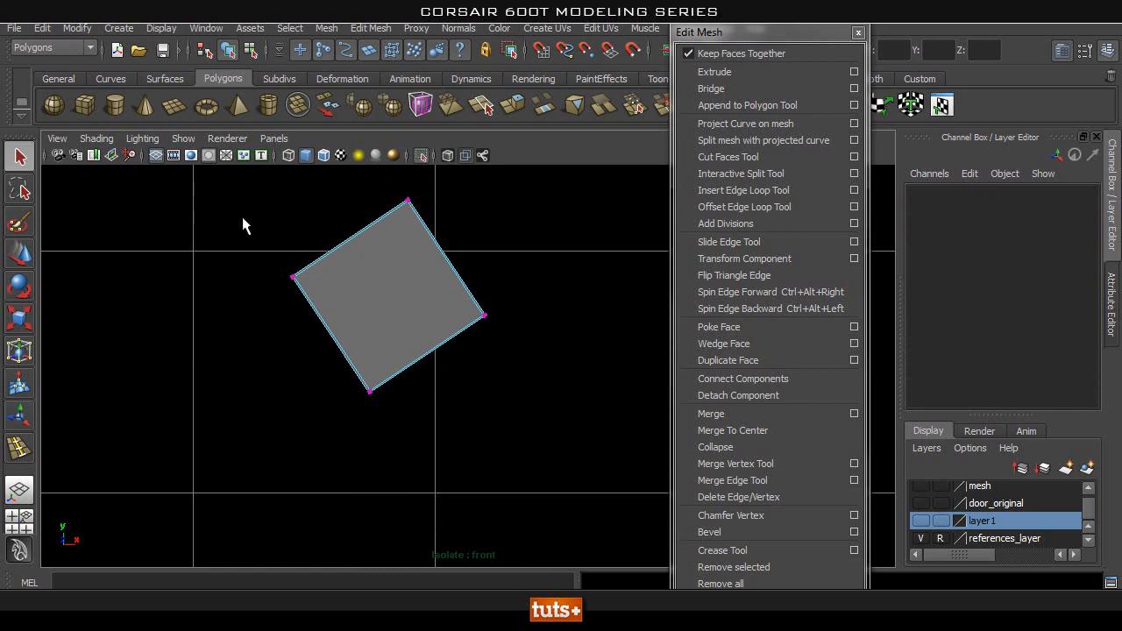
left_click(325, 309)
key("w")
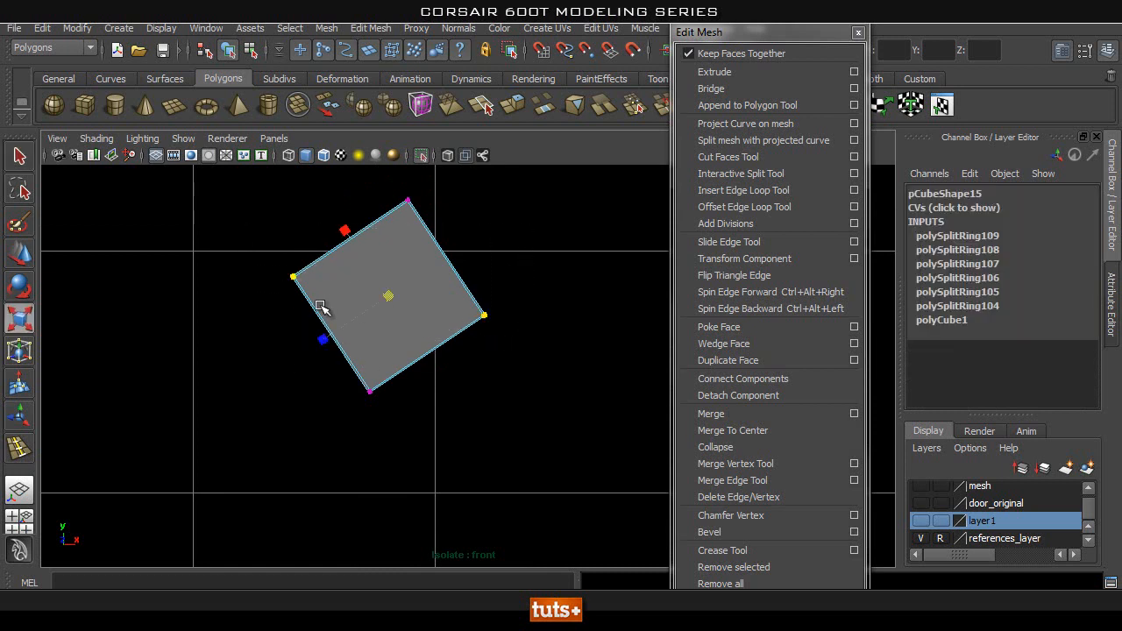
left_click_drag(347, 232, 279, 297)
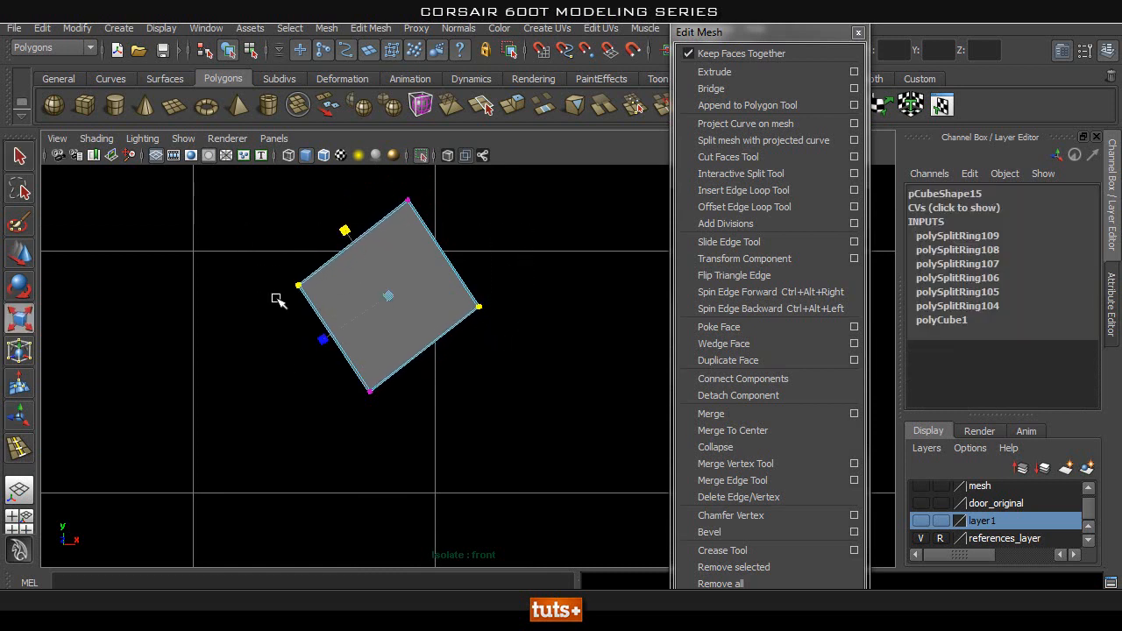
left_click_drag(323, 339, 335, 269)
left_click_drag(342, 231, 344, 242)
Pull the flap's outer corner vertices inward, display the flap smoothed, and end the isolation.
left_click_drag(427, 191, 396, 252)
key("w")
key("q")
right_click_drag(379, 314, 386, 299)
key("3")
left_click(420, 155)
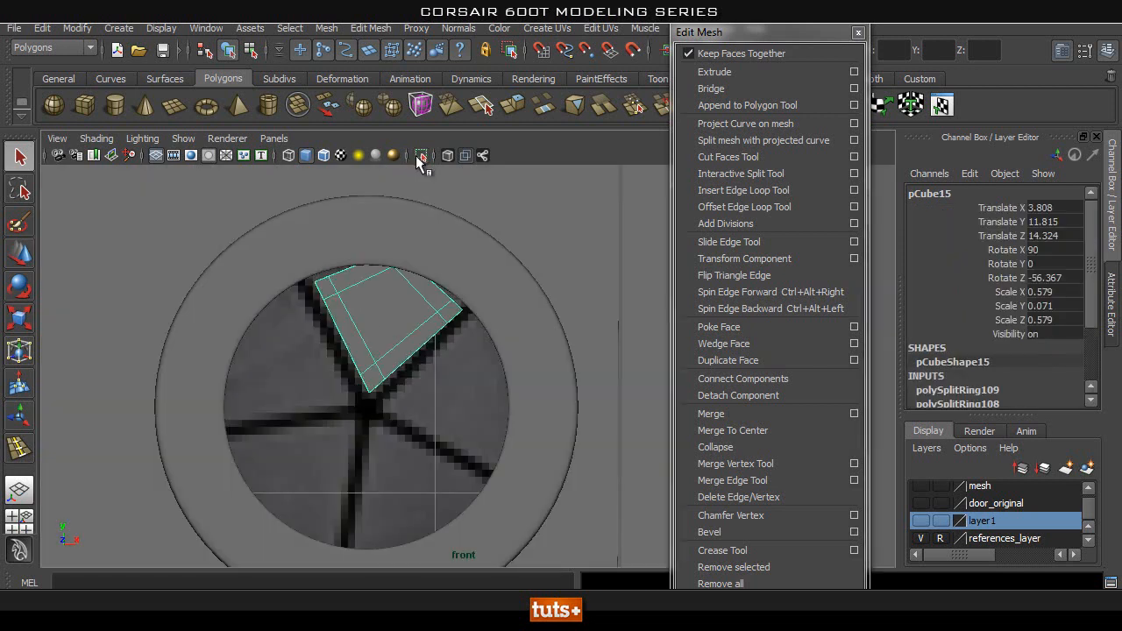
Move the flap's two side corner vertices outward to follow the slits in the reference image.
right_click_drag(380, 303, 294, 298)
left_click(320, 285)
key("w")
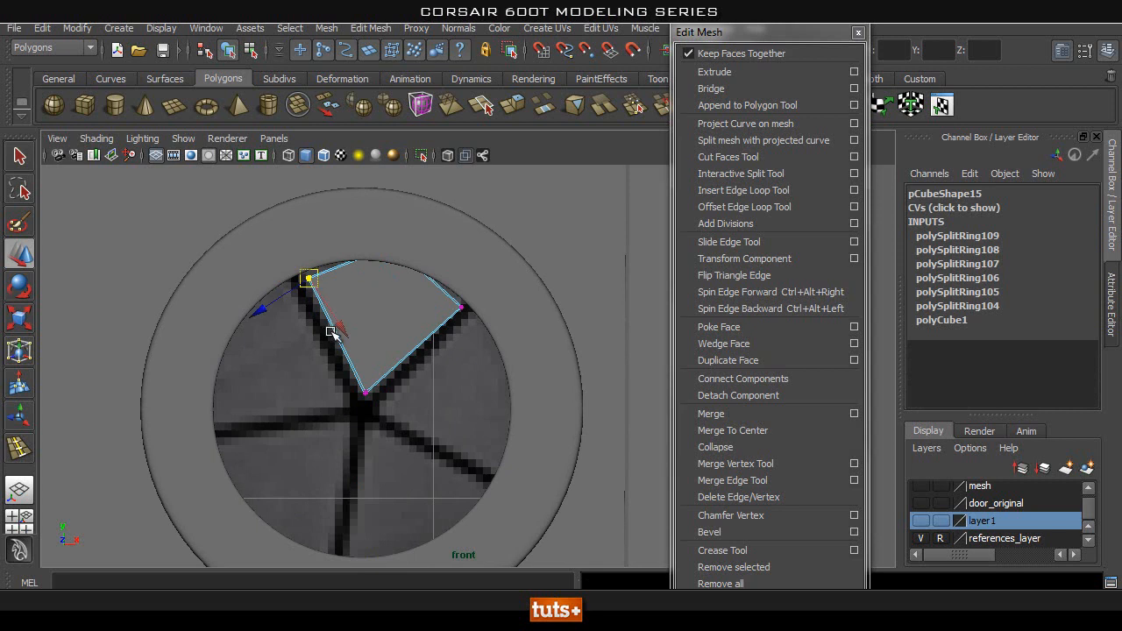
left_click_drag(343, 319, 313, 308)
left_click(428, 306)
left_click(461, 307)
left_click_drag(411, 344, 443, 328)
Reposition the whole flap to X 3.803, Y 11.826 and rotate it to about -54.61 in Z.
key("q")
right_click_drag(381, 309, 519, 262)
left_click(348, 311)
right_click_drag(414, 358, 375, 323, "alt")
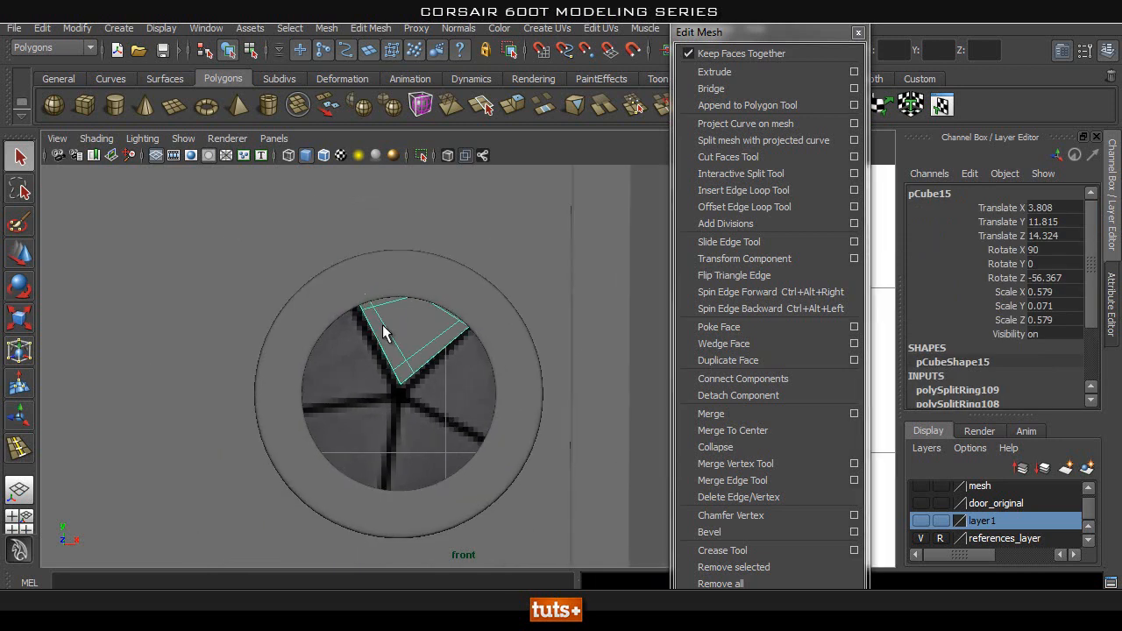
key("w")
left_click_drag(409, 331, 413, 316)
key("e")
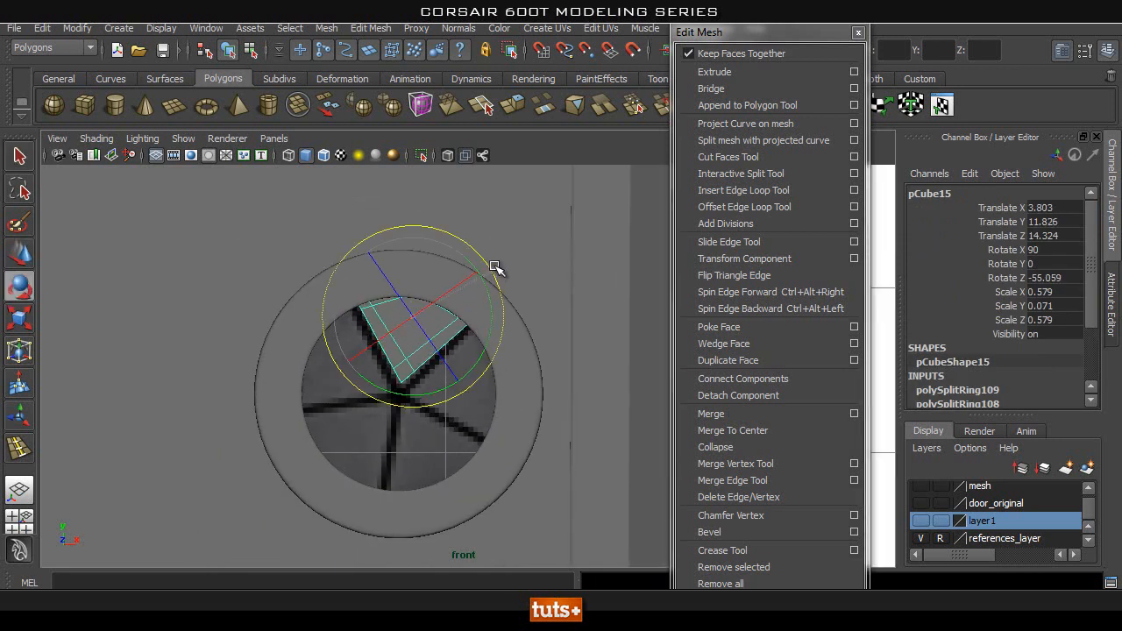
right_click_drag(395, 369, 491, 371, "alt")
Duplicate the flap, then move and rotate the copy into the neighbouring segment clockwise in the grommet.
key("ctrl+d")
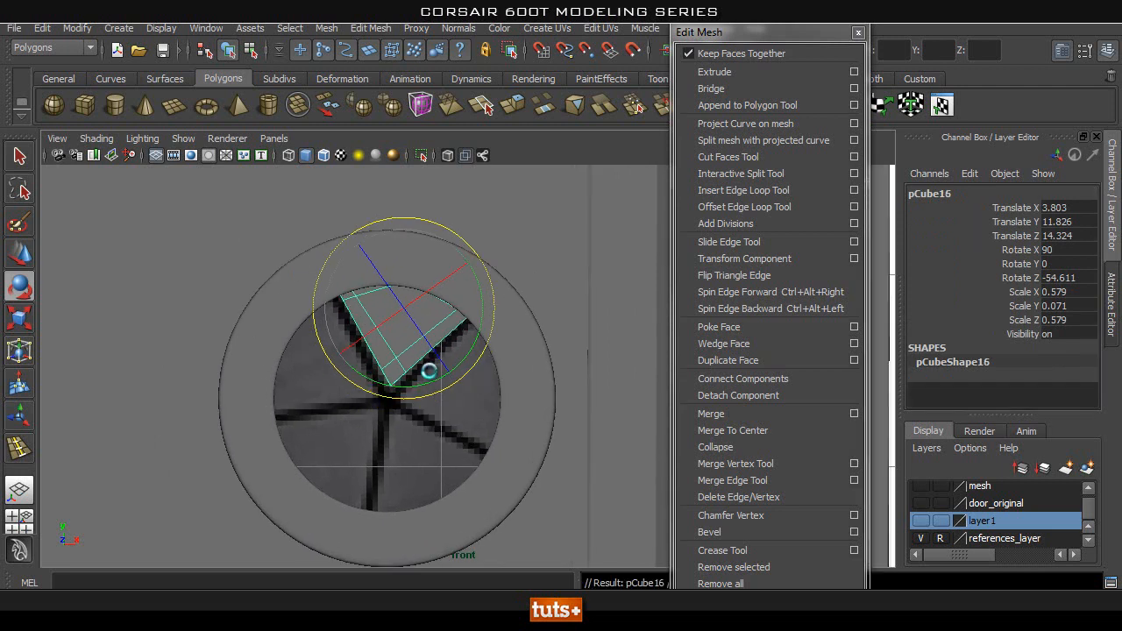
key("w")
left_click_drag(404, 309, 465, 396)
key("e")
left_click_drag(509, 316, 576, 426)
Duplicate the right-hand flap and fit the copy into the lower-right segment at X 3.93, Y 10.883, rotated to 157.931 in Z.
key("w")
left_click_drag(463, 398, 463, 501)
key("e")
left_click_drag(454, 402, 536, 449)
key("w")
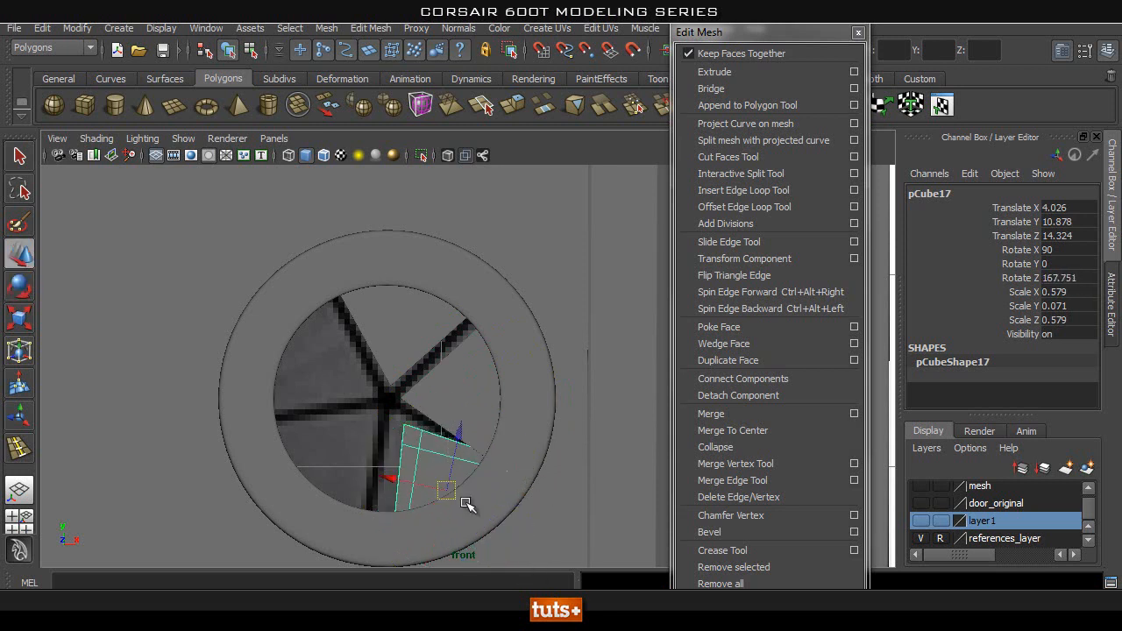
left_click_drag(451, 488, 417, 491)
key("e")
mouse_move(484, 420)
left_mouse_down()
mouse_move(495, 434)
mouse_move(500, 426)
left_mouse_up()
key("w")
left_click_drag(423, 489, 430, 487)
key("e")
left_click_drag(506, 433, 508, 430)
key("w")
left_click_drag(430, 485, 433, 486)
key("e")
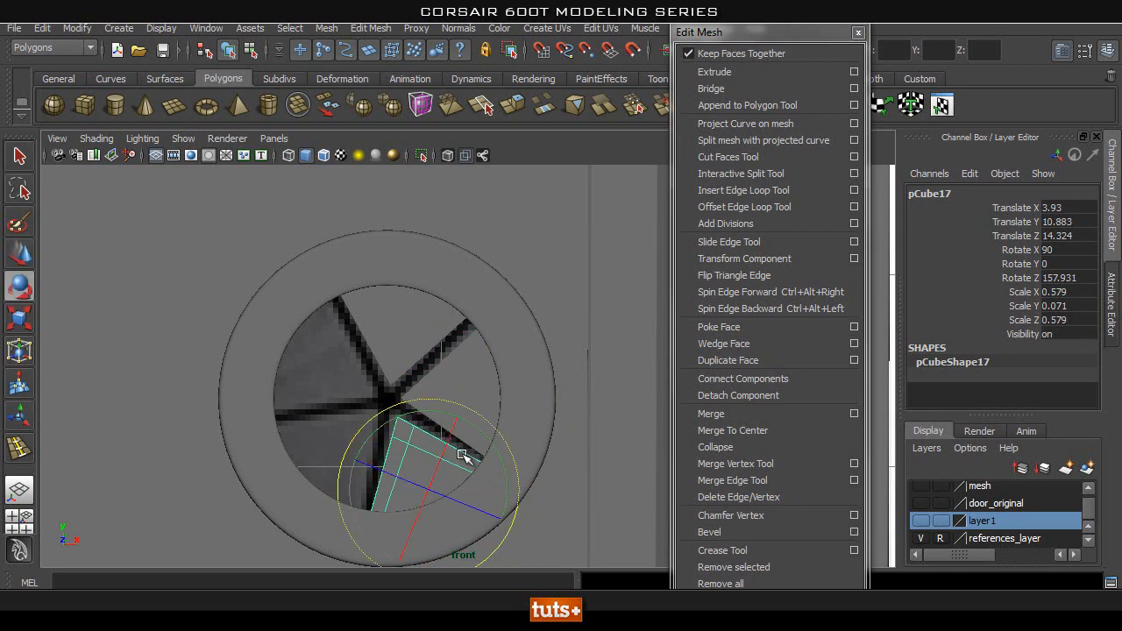
Duplicate the lower-right flap, then move and rotate the copy into the lower-left segment at about 91.3 in Z.
key("ctrl+d")
key("w")
left_click_drag(431, 491, 312, 469)
key("e")
left_click_drag(356, 395, 442, 492)
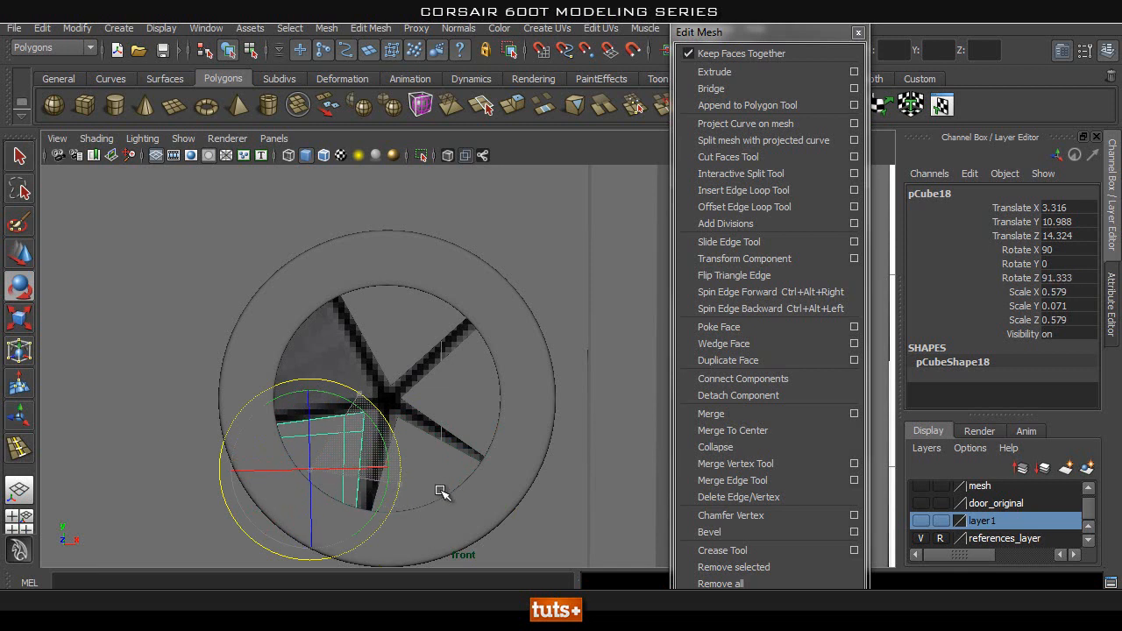
Duplicate the lower-left flap and fit the copy into the remaining upper-left segment by alternately moving and rotating it.
key("w")
left_click_drag(313, 468, 295, 367)
key("e")
left_click_drag(342, 302, 405, 409)
key("w")
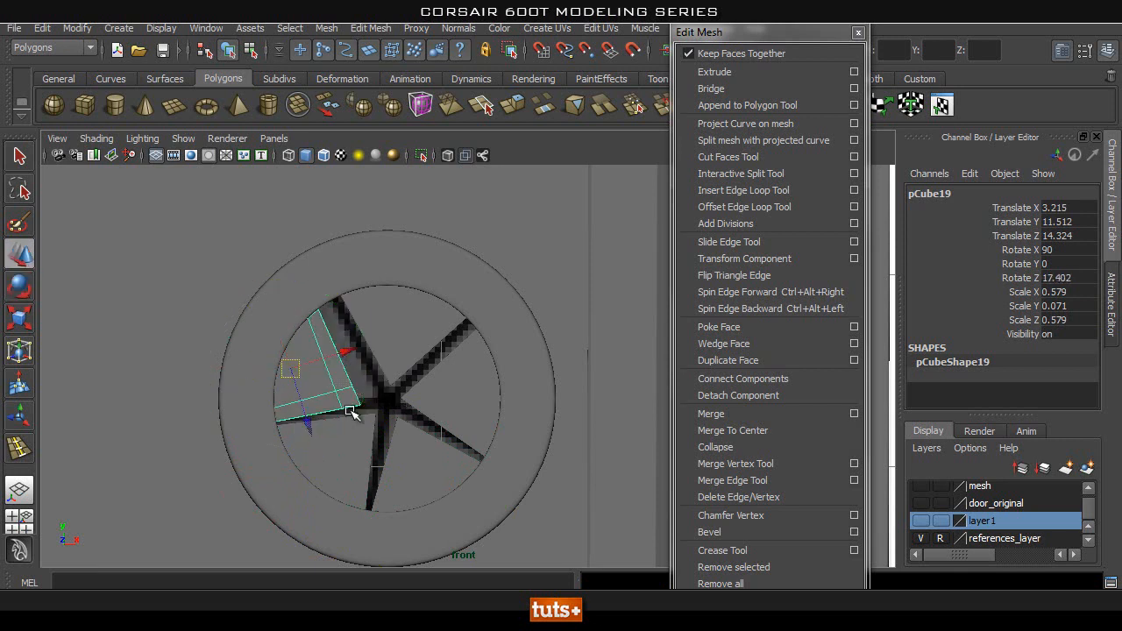
left_click_drag(285, 364, 293, 352)
key("e")
left_click_drag(387, 327, 387, 332)
key("w")
left_click_drag(304, 355, 317, 333)
key("e")
key("w")
In the perspective view, tilt individual flaps slightly out of the flat plane so that they sit unevenly inside the ring.
key("space")
right_click_drag(569, 407, 359, 428, "alt")
mouse_move(360, 428)
left_mouse_down("alt")
mouse_move(456, 404)
mouse_move(429, 441)
mouse_move(396, 408)
mouse_move(476, 393)
mouse_move(388, 376)
mouse_move(350, 445)
mouse_move(384, 427)
mouse_move(392, 440)
mouse_move(371, 435)
left_mouse_up("alt")
key("e")
left_click(462, 390)
left_click_drag(511, 413, 485, 365, "alt")
left_click_drag(421, 396, 429, 415)
left_click(526, 491)
left_click_drag(496, 484, 529, 448, "alt")
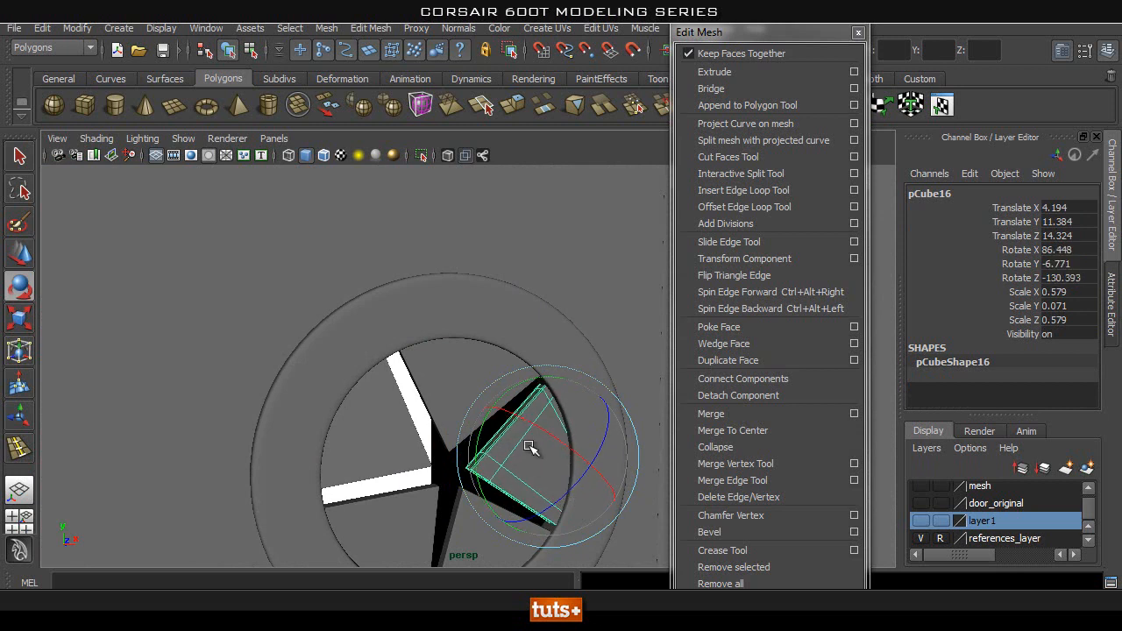
left_click_drag(479, 492, 521, 476, "alt")
left_click(460, 535)
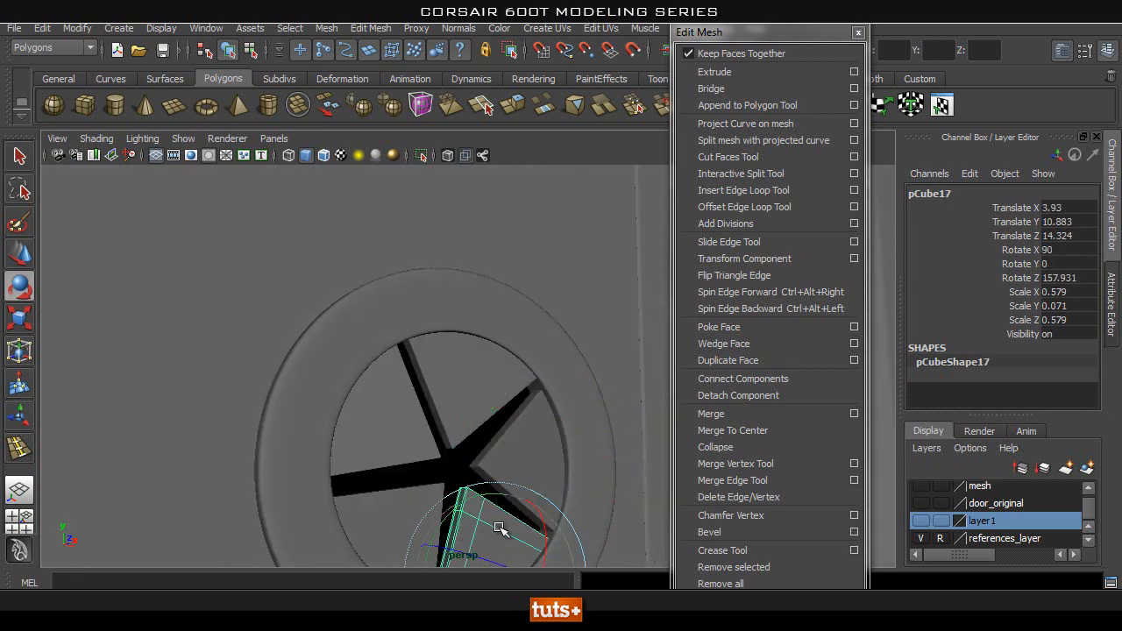
left_click_drag(493, 518, 374, 514, "alt")
left_click(397, 519)
Examine the tilted flaps and the ring from several angles to check how they sit in the panel hole.
right_click_drag(373, 514, 231, 484, "alt")
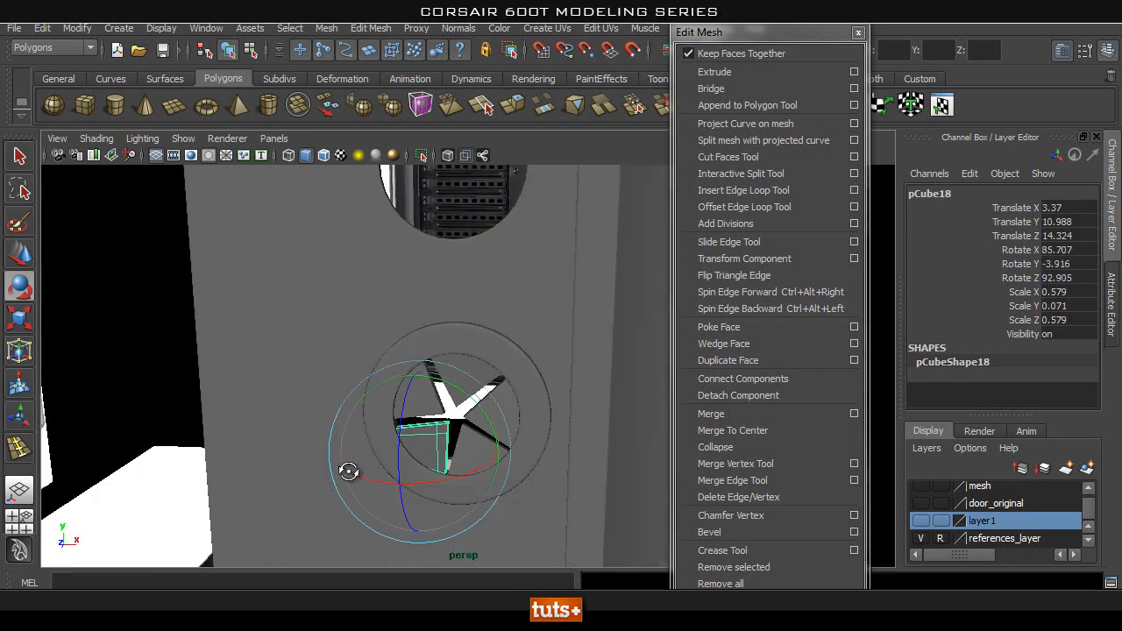
left_click_drag(232, 484, 462, 456, "alt")
key("q")
right_click_drag(466, 309, 548, 291)
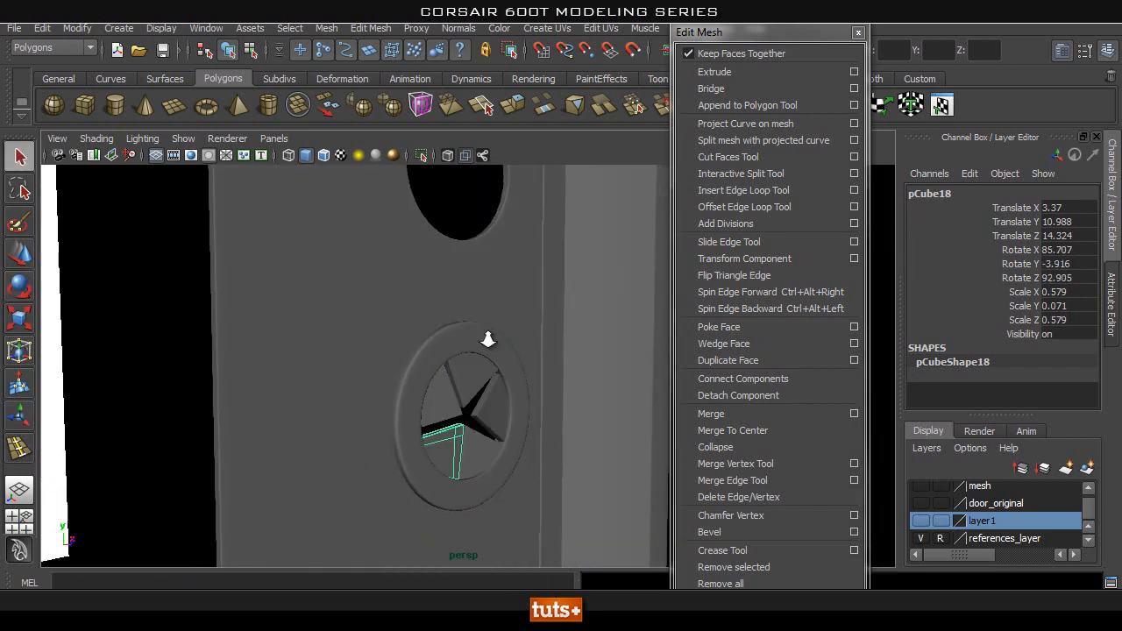
right_click_drag(548, 333, 264, 338, "alt")
left_click(264, 337)
left_click_drag(337, 347, 395, 329, "alt")
right_click_drag(395, 328, 541, 385, "alt")
left_click_drag(541, 385, 487, 399, "alt")
right_click_drag(526, 417, 583, 422, "alt")
left_click(489, 414)
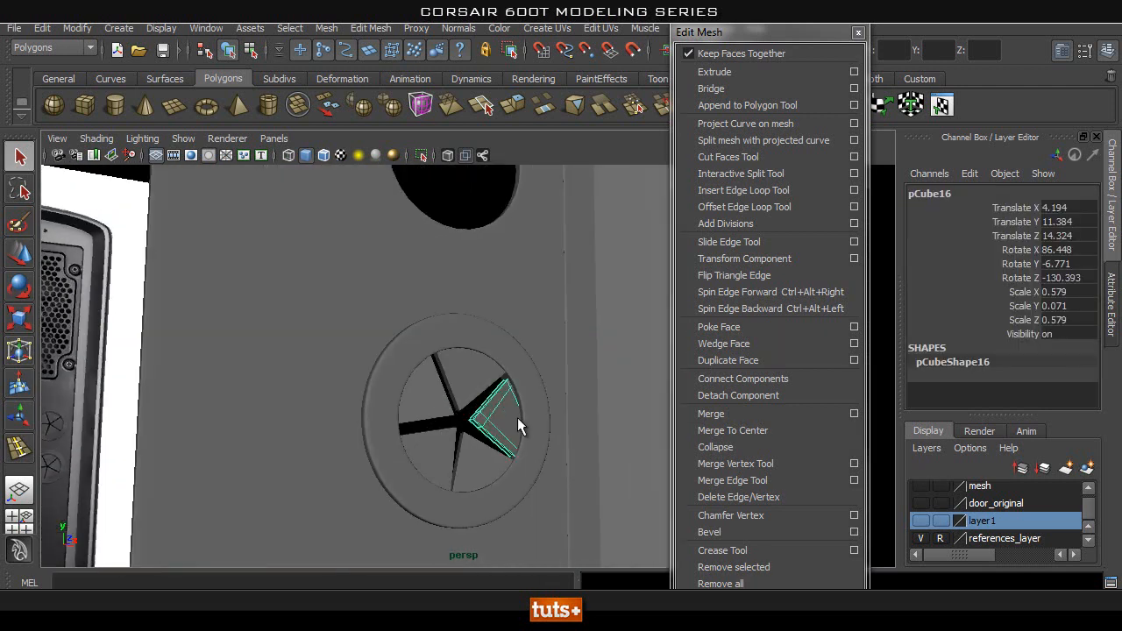
key("w")
left_click(448, 442)
right_click_drag(521, 399, 443, 386, "alt")
left_click_drag(443, 386, 491, 423, "alt")
Select the lower hole's ring together with its five flaps and group them.
key("q")
right_click_drag(298, 399, 214, 385, "alt")
left_click_drag(214, 392, 488, 384, "alt")
scroll(489, 378, "up", 3)
right_click_drag(472, 367, 532, 270)
left_click(465, 350)
left_click(474, 369, "shift")
left_click(482, 391, "shift")
left_click(472, 408, "shift")
left_click(450, 407, "shift")
left_click(443, 383, "shift")
key("ctrl+g")
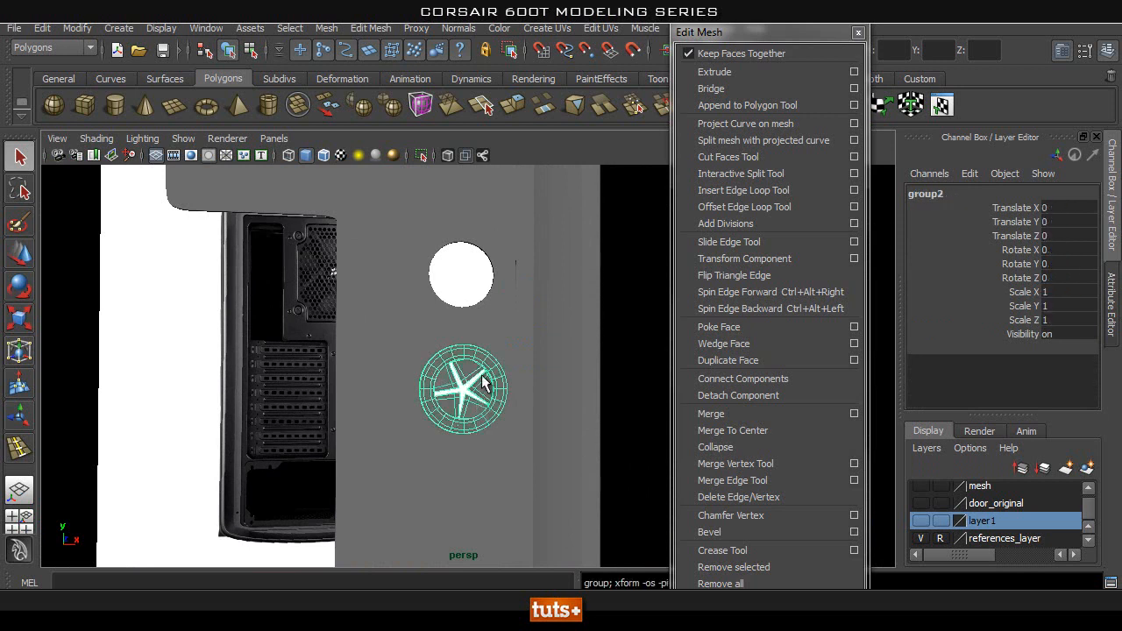
In the front view, center the pivot of the grommet group.
key("space")
left_click_drag(456, 354, 457, 394)
right_click_drag(513, 372, 207, 386, "alt")
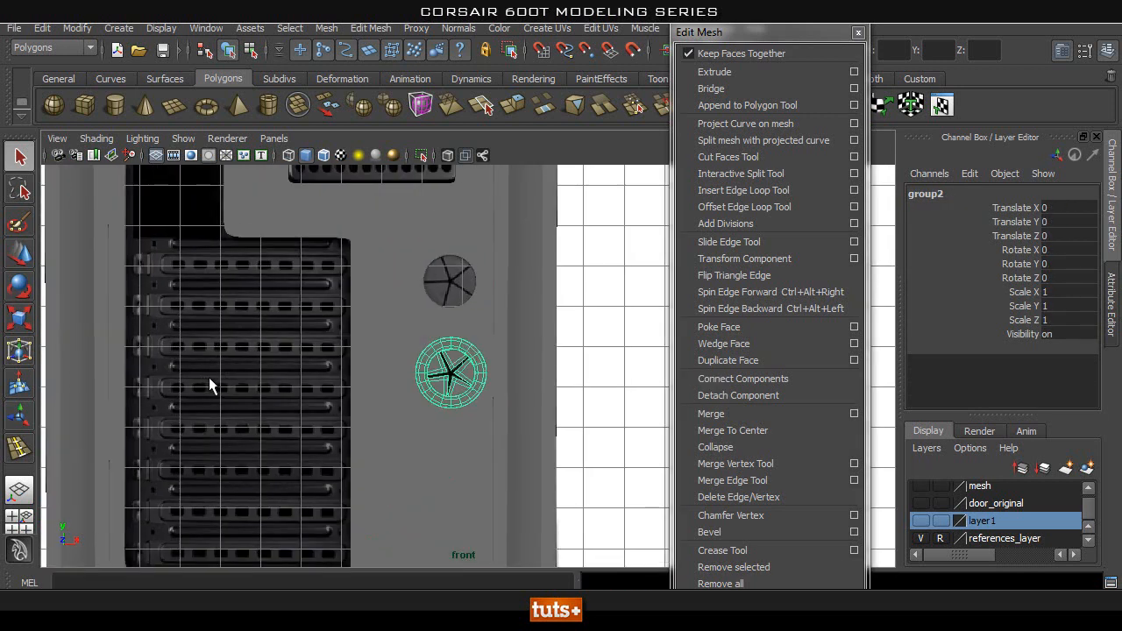
right_click_drag(279, 370, 74, 385, "alt")
key("space")
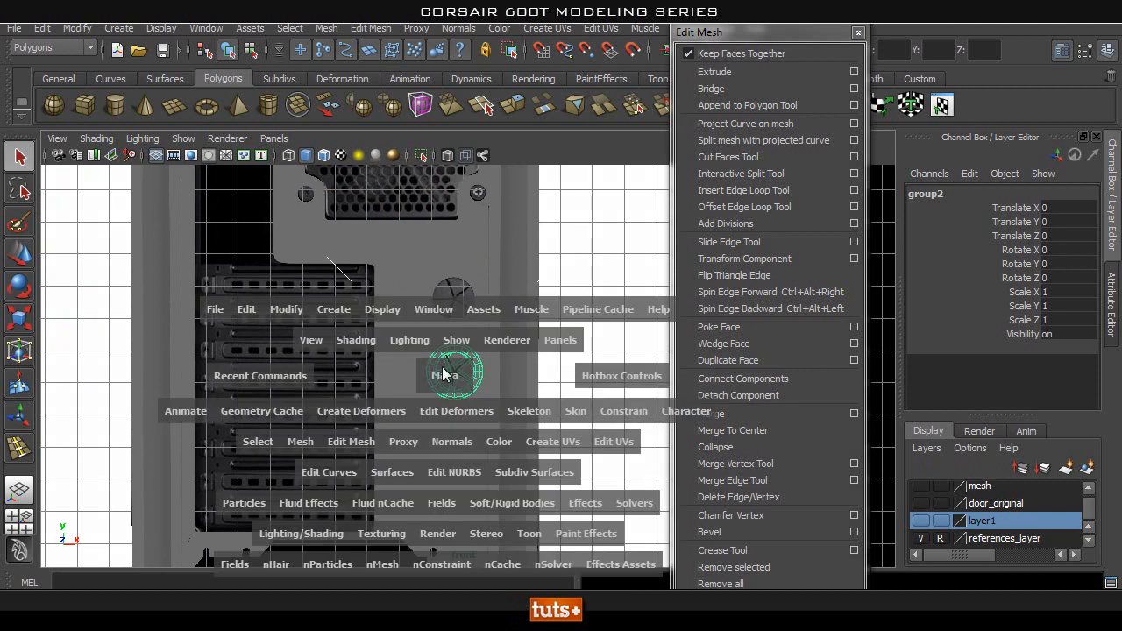
left_click_drag(289, 317, 331, 454)
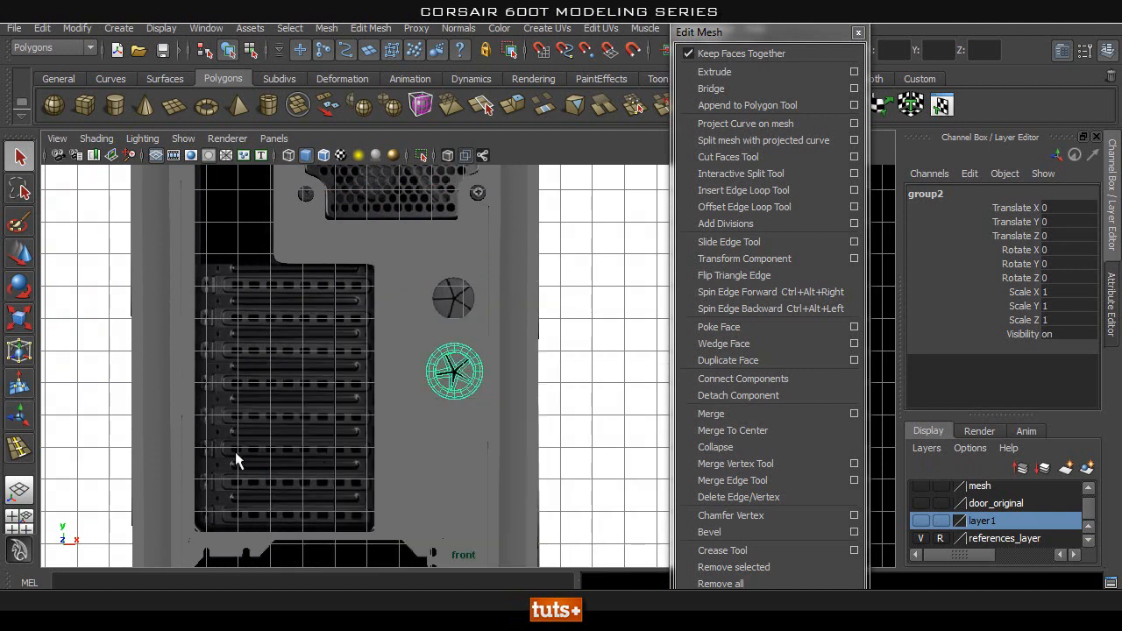
Duplicate the grommet group and move the copy up to about 2.285 in Y, over the upper hole.
right_click_drag(305, 462, 600, 414, "alt")
key("w")
key("ctrl+d")
left_click_drag(441, 323, 444, 143)
middle_click_drag(445, 296, 447, 378, "alt")
right_click_drag(465, 359, 558, 302, "alt")
middle_click_drag(461, 255, 468, 310, "alt")
left_click_drag(434, 252, 433, 250)
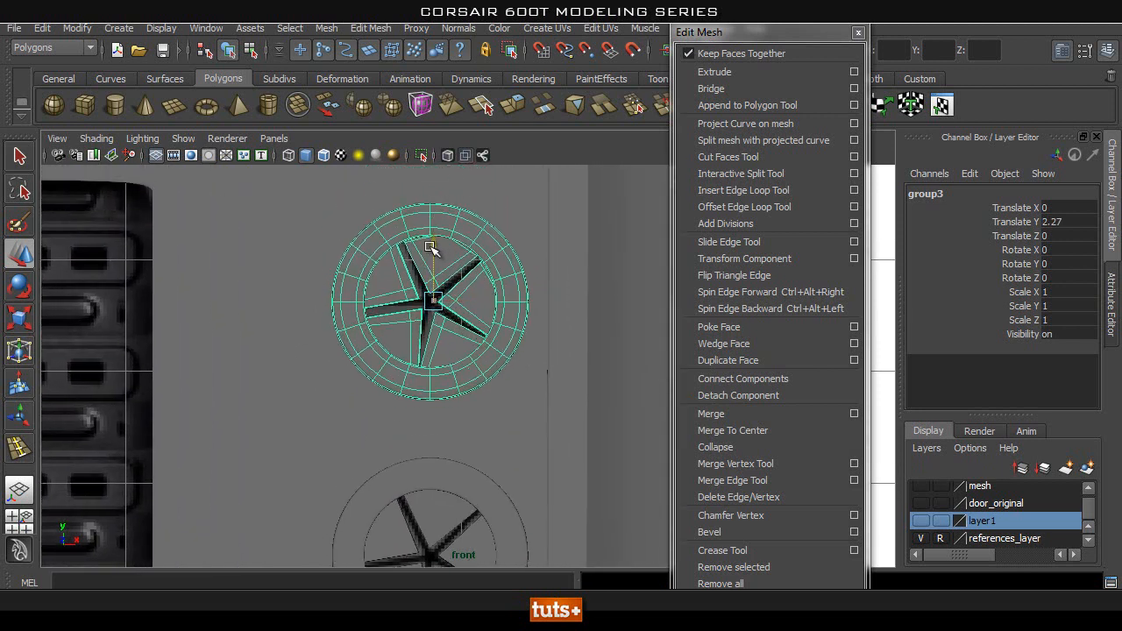
Rotate the upper grommet clockwise about Z, using X-ray display to compare its slits with the reference image.
key("e")
left_click_drag(480, 220, 501, 278)
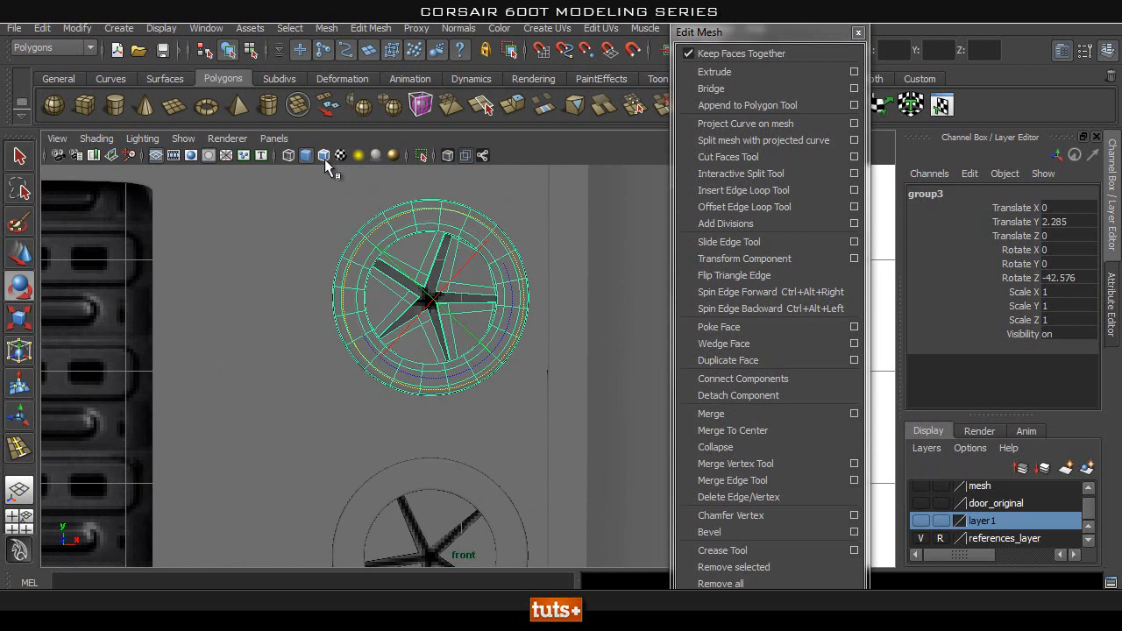
left_click(452, 152)
middle_click_drag(515, 313, 515, 273, "alt")
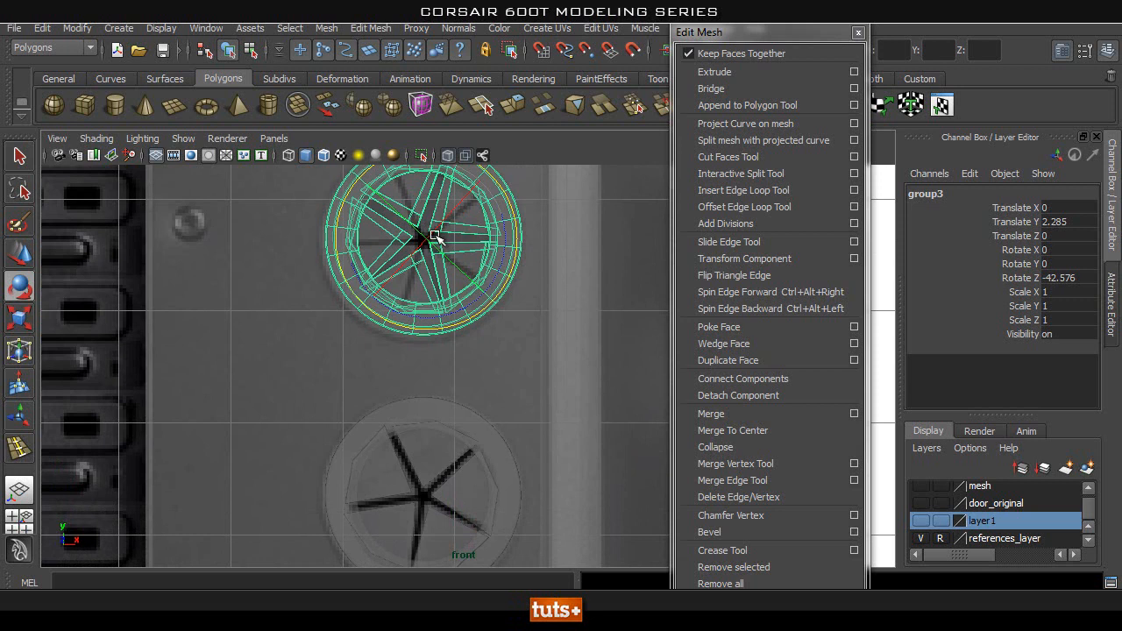
middle_click_drag(436, 250, 476, 294, "alt")
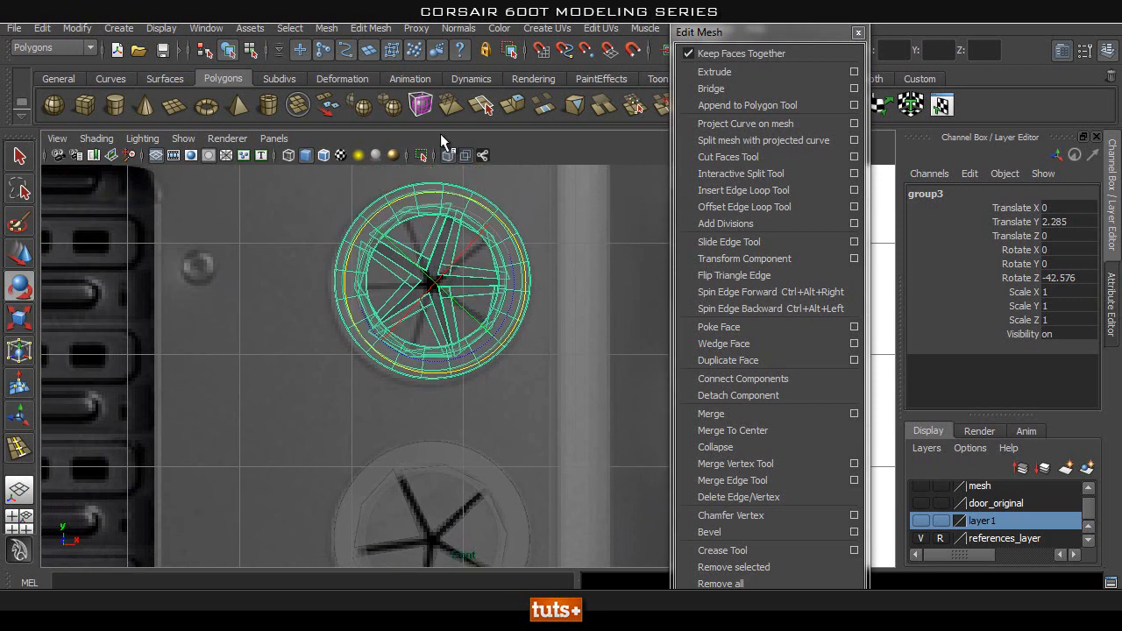
left_click(448, 156)
left_click_drag(529, 274, 533, 298)
Deselect the grommet and examine both grommets on the rear panel from several angles in the perspective view.
key("q")
right_click_drag(490, 310, 558, 289)
left_click(200, 346)
right_click_drag(200, 346, 7, 348, "alt")
key("space")
left_click_drag(380, 371, 380, 312)
left_click_drag(544, 373, 602, 419, "alt")
right_click_drag(602, 419, 533, 391, "alt")
mouse_move(533, 392)
left_mouse_down("alt")
mouse_move(384, 333)
mouse_move(523, 378)
left_mouse_up("alt")
left_click_drag(438, 344, 307, 411, "alt")
left_click_drag(201, 391, 218, 329, "alt")
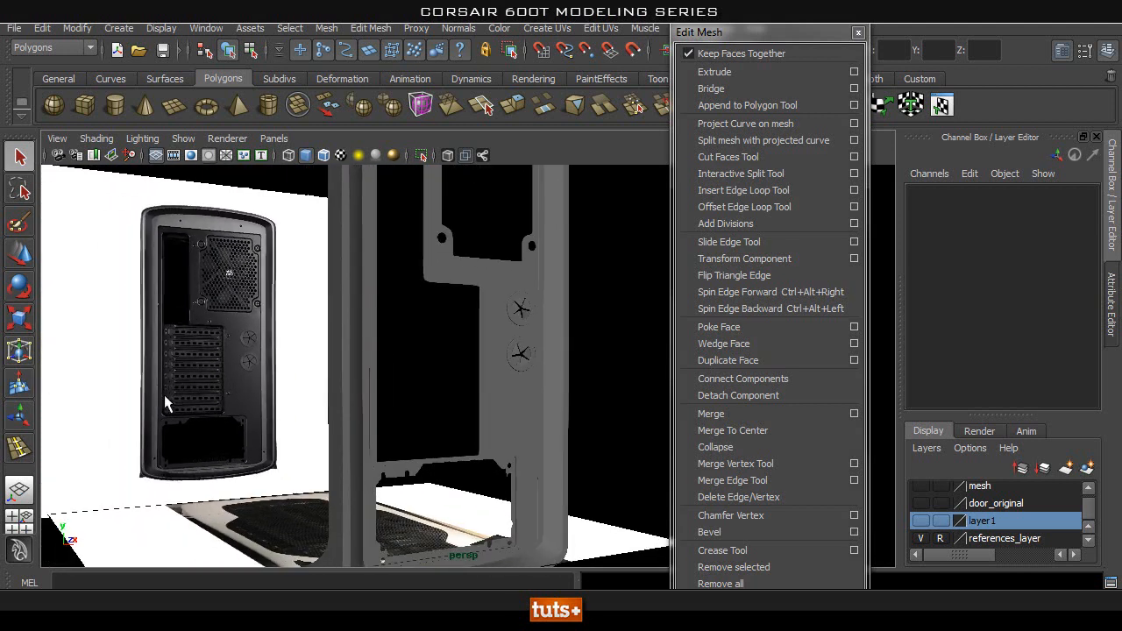
left_click_drag(171, 380, 339, 329, "alt")
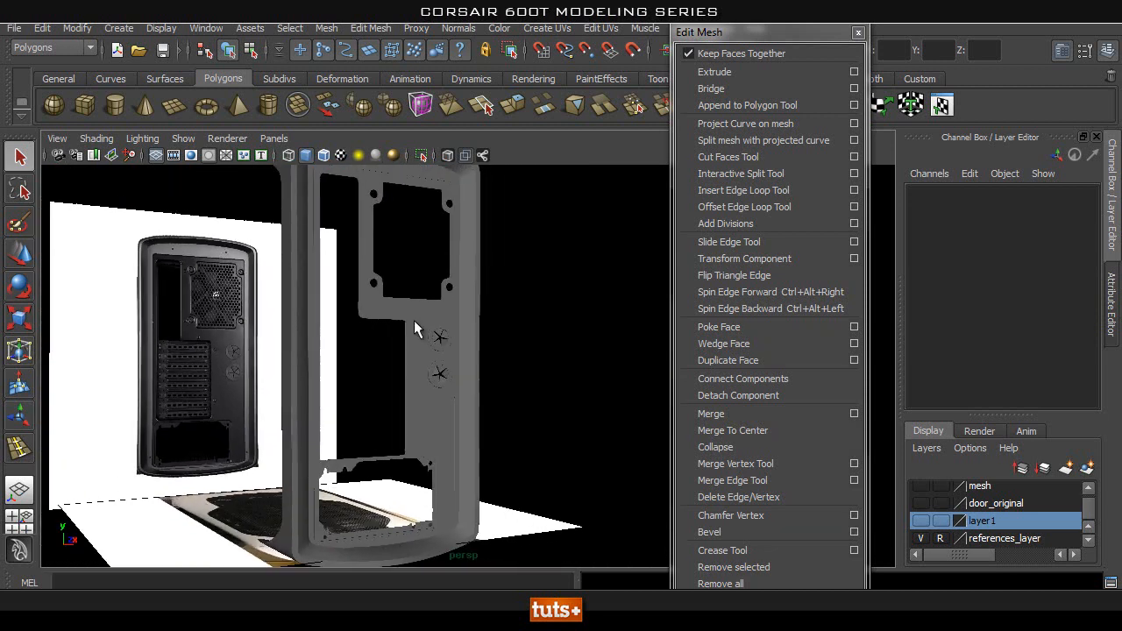